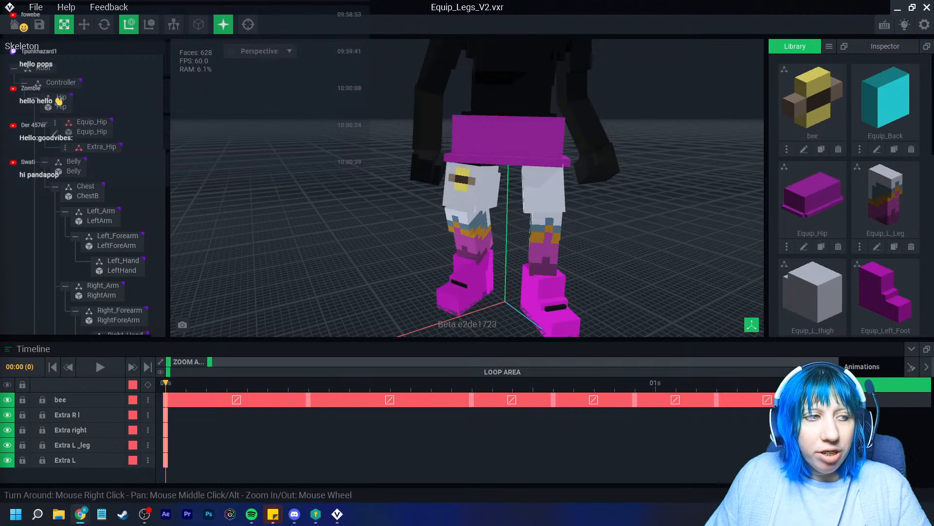
# Orbit and zoom around the character's legs, feet and torso to inspect them from several angles
pyautogui.moveTo(502, 155); pyautogui.dragTo(482, 146, button='right')
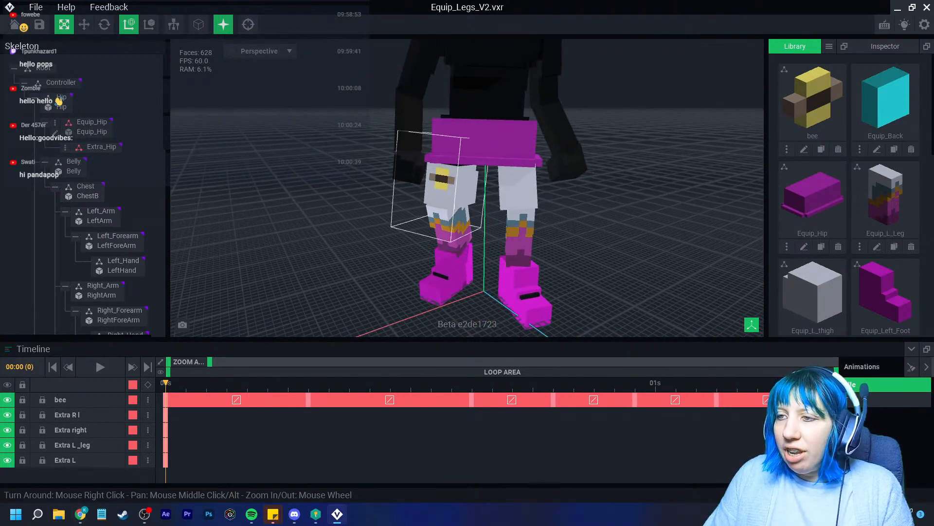
pyautogui.scroll(3, 404, 173)
pyautogui.scroll(-5, 341, 166)
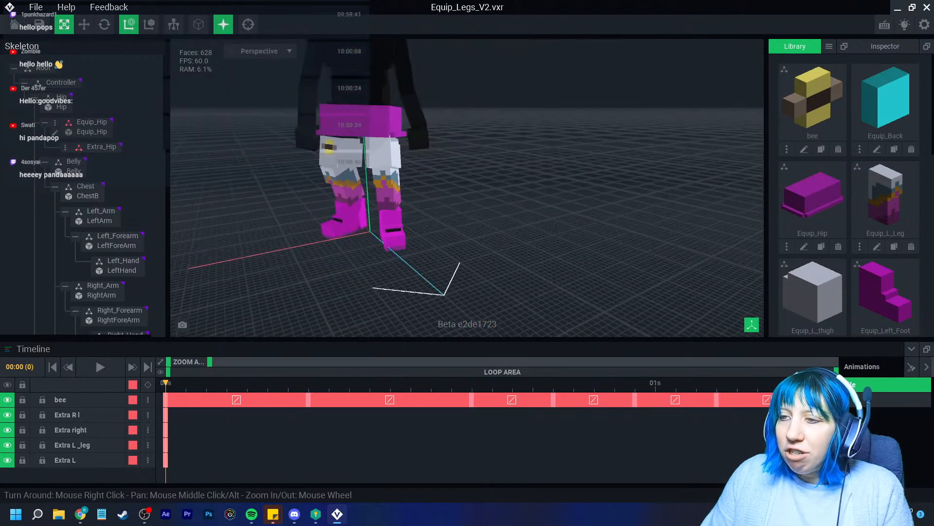
pyautogui.scroll(6, 442, 246)
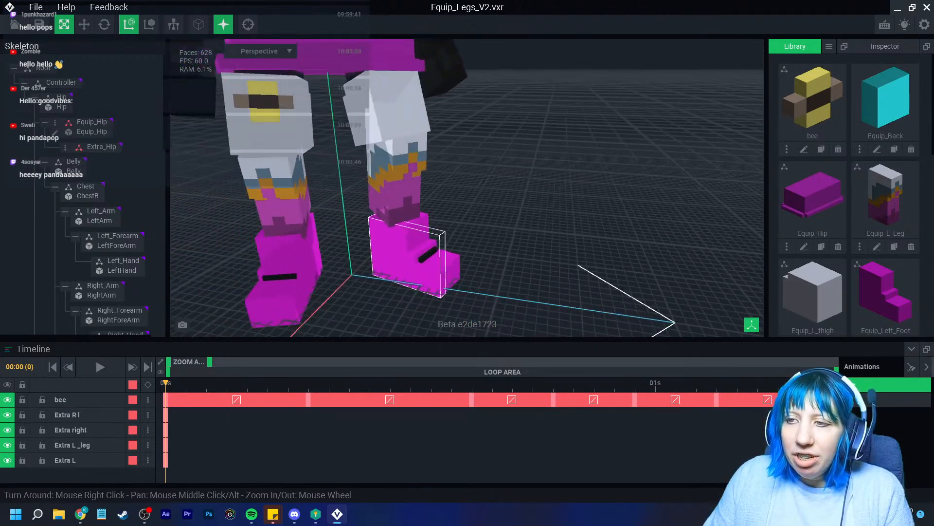
pyautogui.scroll(-3, 430, 249)
pyautogui.moveTo(367, 250)
pyautogui.mouseDown(button='right')
pyautogui.moveTo(316, 229)
pyautogui.moveTo(394, 227)
pyautogui.moveTo(363, 251)
pyautogui.mouseUp(button='right')
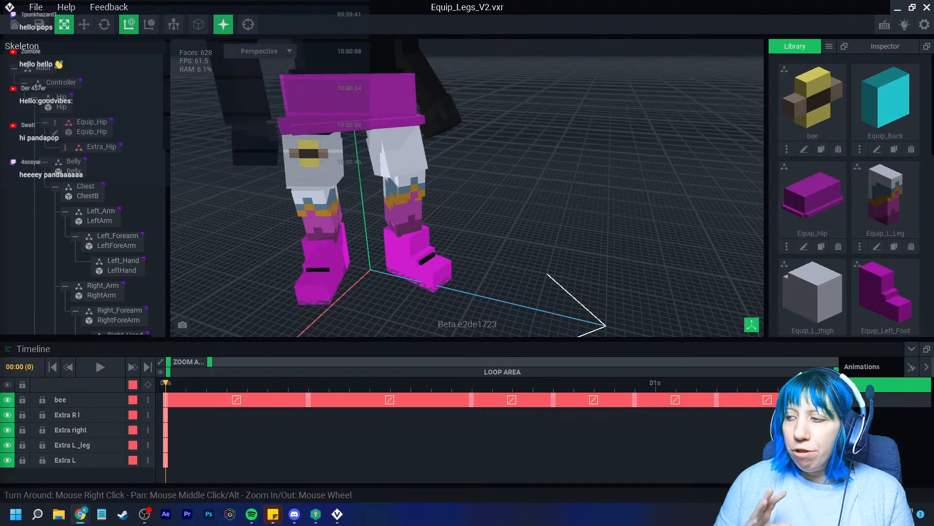
pyautogui.moveTo(487, 195); pyautogui.dragTo(471, 195, button='right')
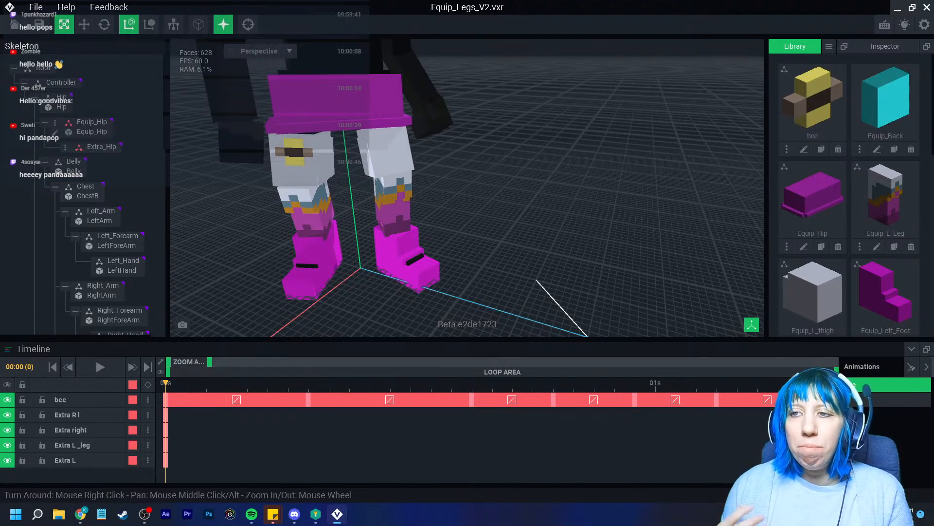
pyautogui.moveTo(467, 195); pyautogui.dragTo(497, 204, button='middle')
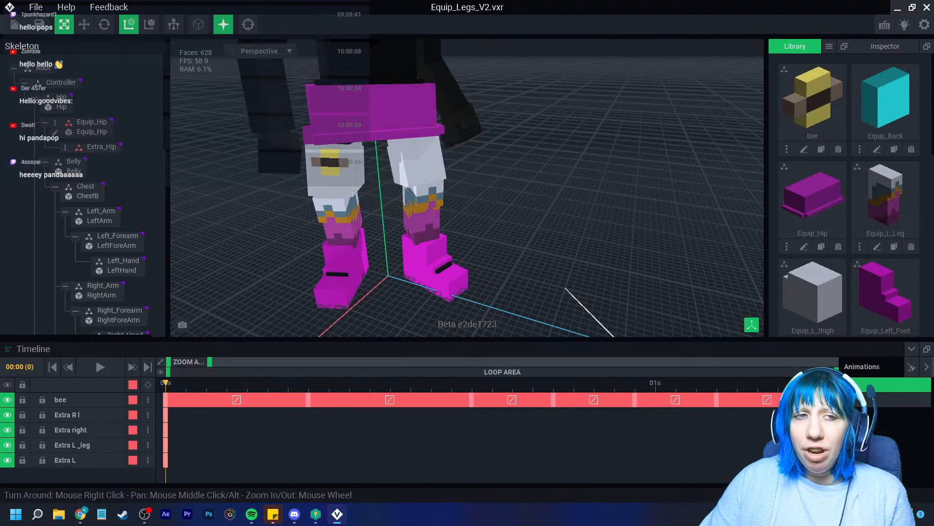
pyautogui.moveTo(467, 194); pyautogui.dragTo(436, 198, button='right')
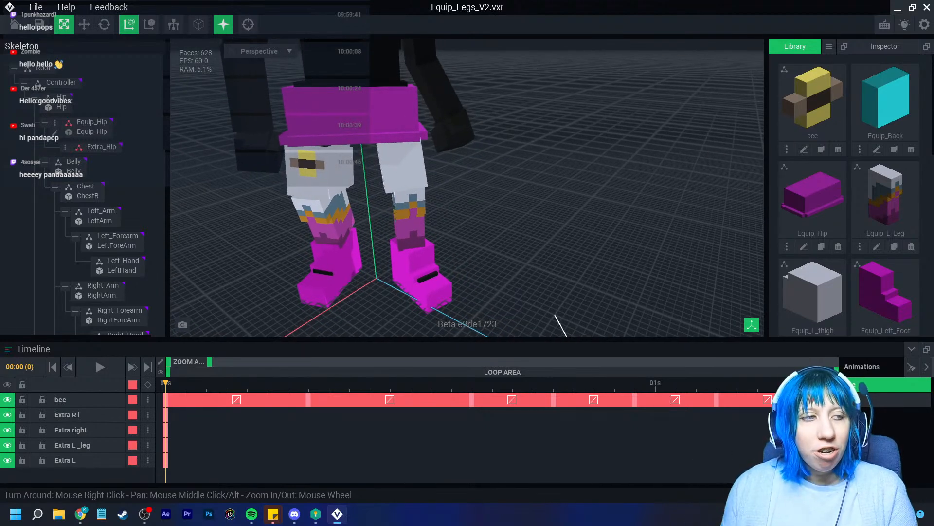
pyautogui.scroll(3, 341, 239)
pyautogui.moveTo(441, 225); pyautogui.dragTo(452, 165, button='right')
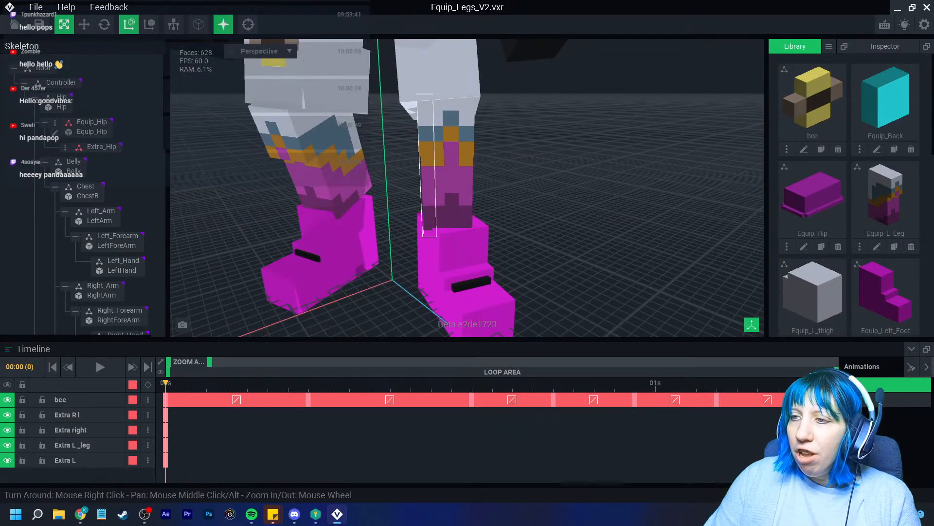
pyautogui.moveTo(348, 217); pyautogui.dragTo(382, 229, button='right')
pyautogui.moveTo(382, 229); pyautogui.dragTo(405, 196, button='middle')
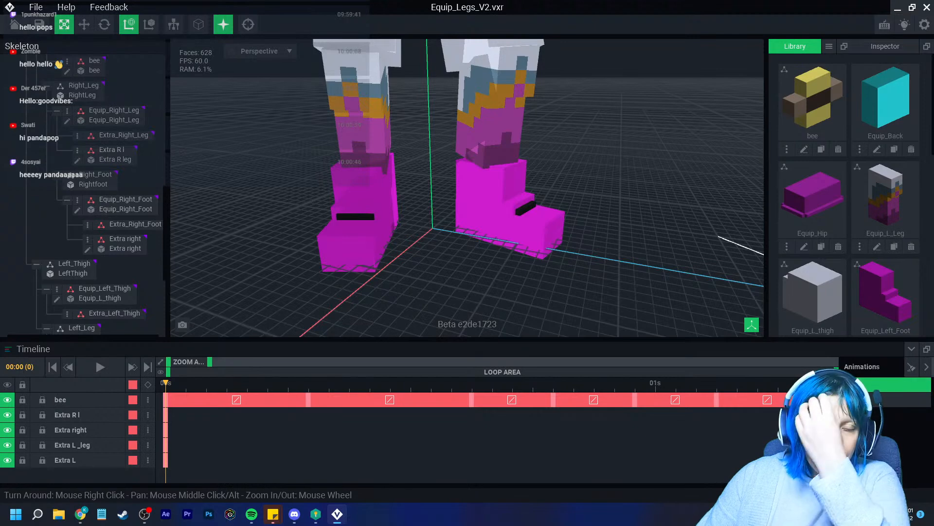
pyautogui.moveTo(377, 182); pyautogui.dragTo(382, 219, button='right')
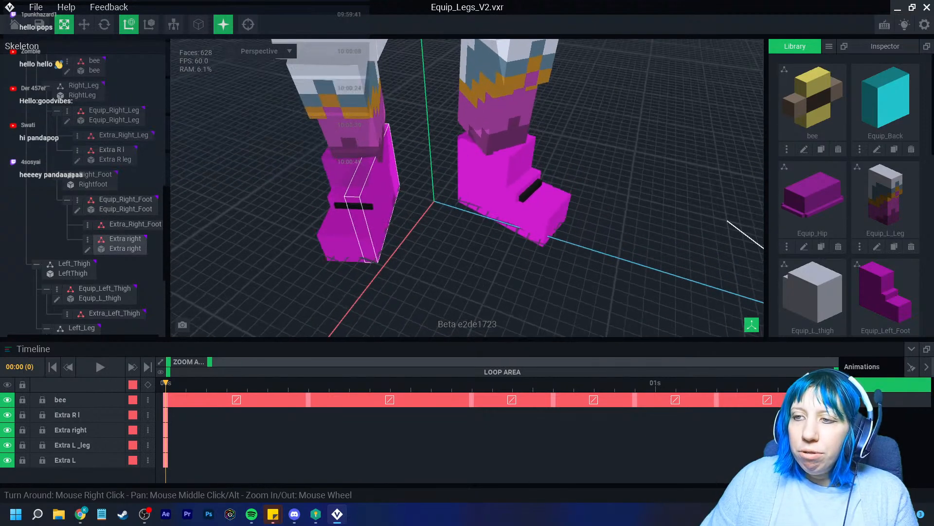
pyautogui.scroll(5, 344, 219)
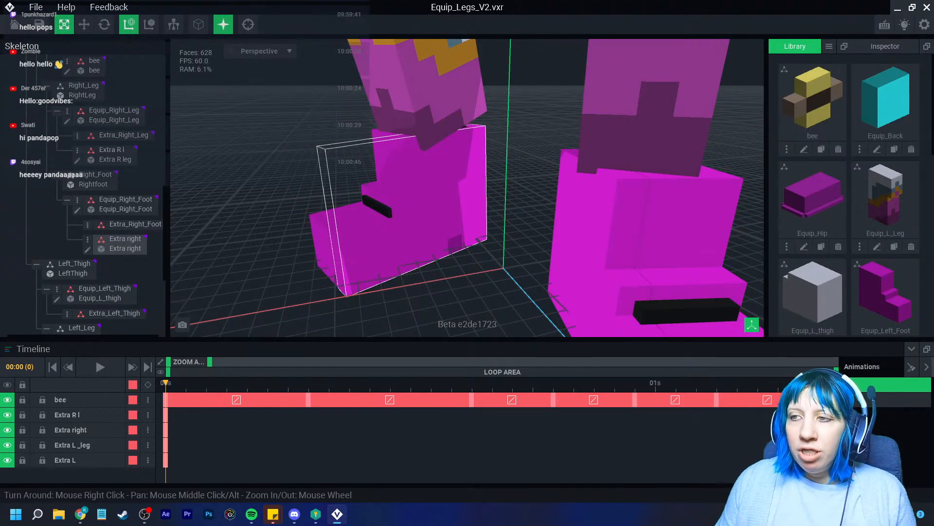
pyautogui.scroll(-4, 375, 207)
pyautogui.moveTo(380, 195); pyautogui.dragTo(365, 312, button='middle')
pyautogui.scroll(3, 365, 244)
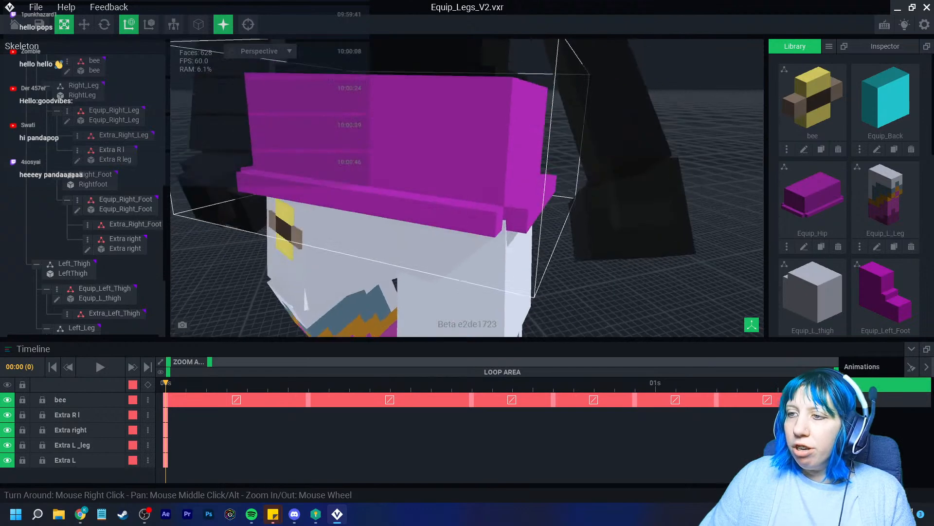
pyautogui.scroll(-5, 322, 214)
pyautogui.moveTo(322, 214); pyautogui.dragTo(351, 307, button='middle')
pyautogui.scroll(2, 352, 307)
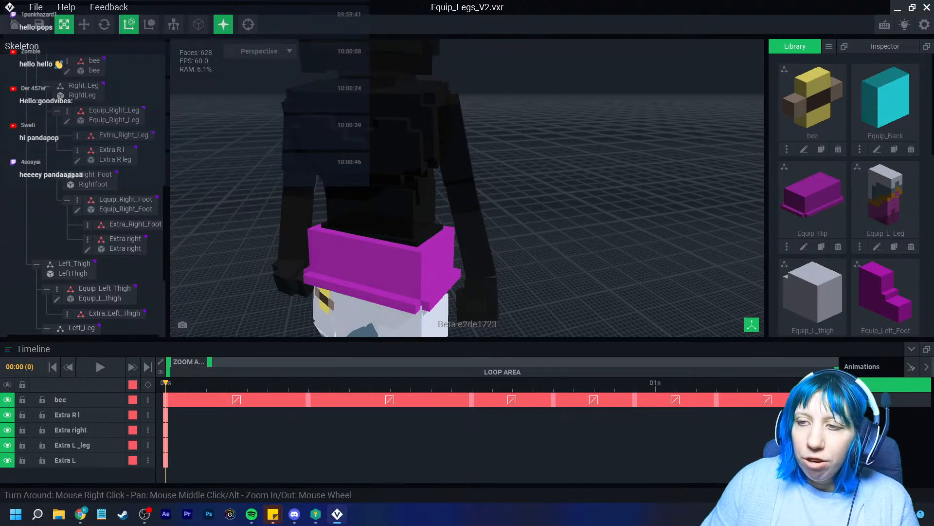
pyautogui.moveTo(382, 268); pyautogui.dragTo(474, 139, button='middle')
pyautogui.moveTo(475, 139); pyautogui.dragTo(526, 136, button='right')
pyautogui.scroll(4, 418, 275)
pyautogui.moveTo(438, 287); pyautogui.dragTo(419, 240, button='middle')
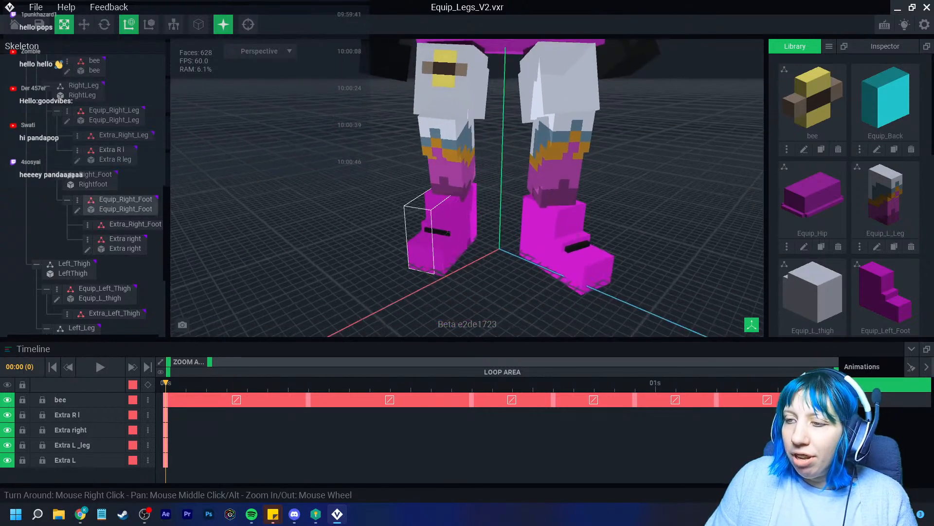
pyautogui.scroll(3, 467, 195)
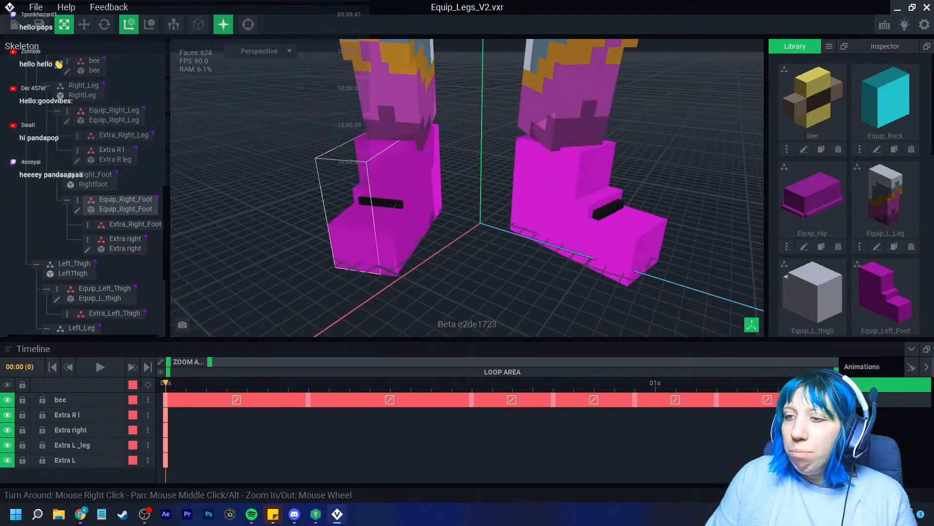
pyautogui.moveTo(335, 260); pyautogui.dragTo(302, 251, button='right')
pyautogui.scroll(4, 377, 244)
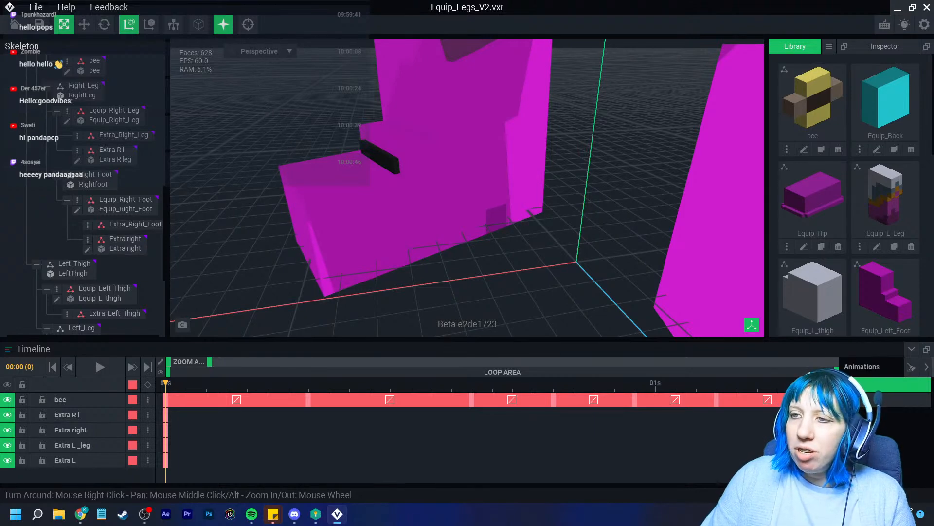
pyautogui.moveTo(362, 221); pyautogui.dragTo(487, 229, button='right')
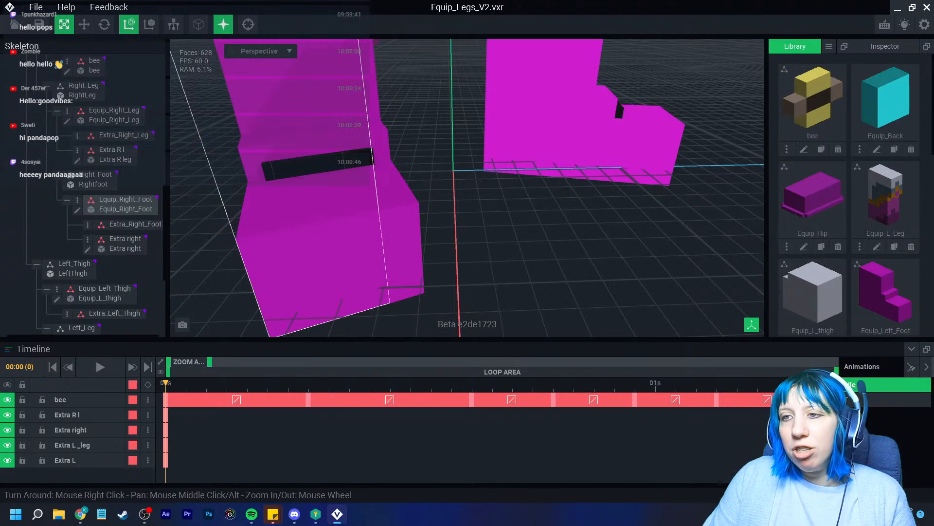
pyautogui.moveTo(401, 312); pyautogui.dragTo(375, 267, button='right')
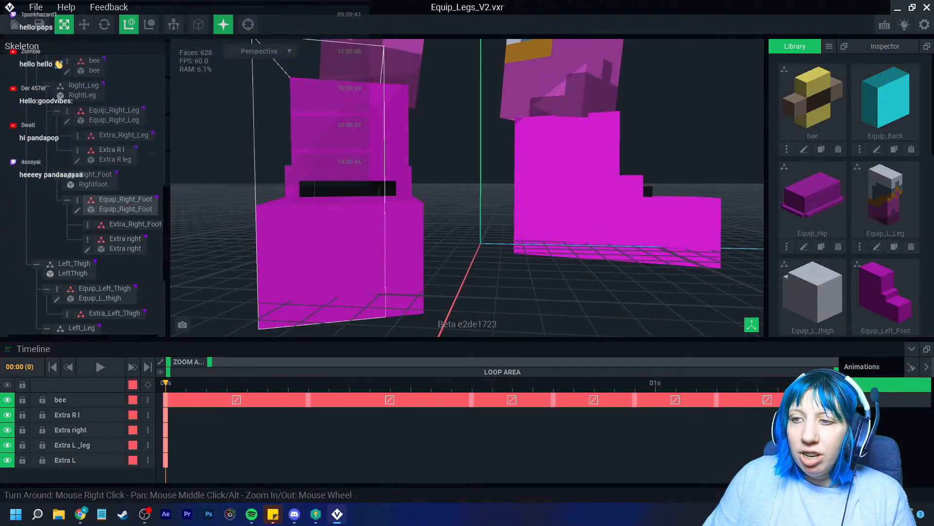
pyautogui.moveTo(277, 201); pyautogui.dragTo(262, 238, button='right')
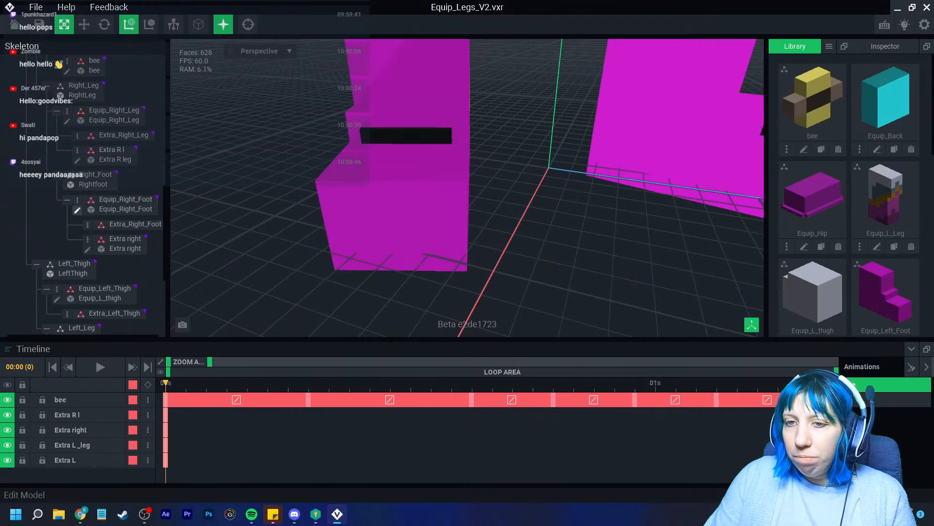
# Edit Equip_Right_Foot with the Pivot tool, then save it when returning to the project
pyautogui.click(77, 210)
pyautogui.click(9, 313)
pyautogui.moveTo(312, 234); pyautogui.dragTo(263, 221, button='right')
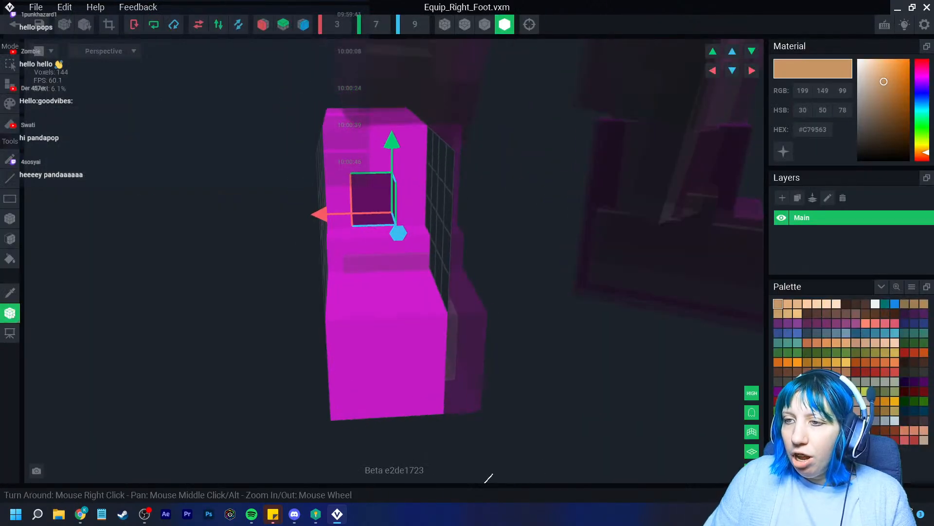
pyautogui.moveTo(326, 215)
pyautogui.mouseDown(button='right')
pyautogui.moveTo(287, 207)
pyautogui.moveTo(316, 208)
pyautogui.mouseUp(button='right')
pyautogui.scroll(2, 287, 207)
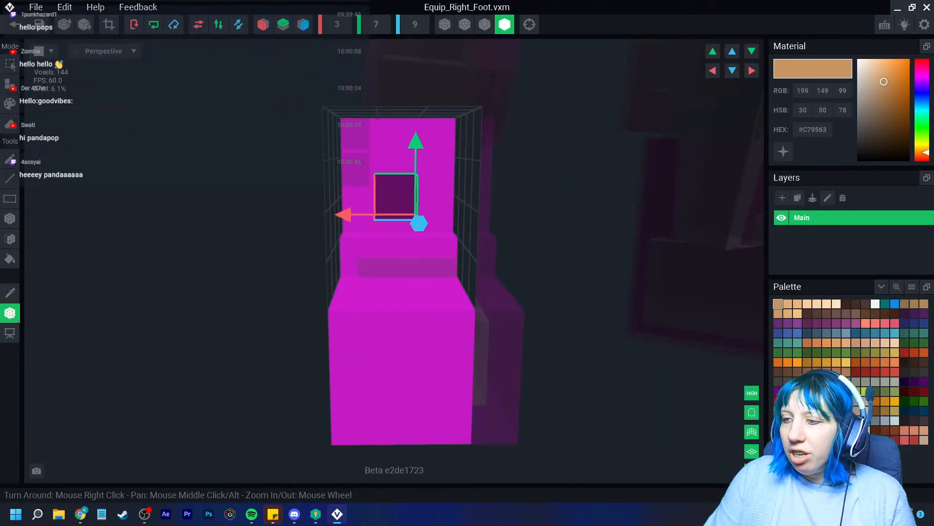
pyautogui.moveTo(307, 479); pyautogui.dragTo(259, 481, button='right')
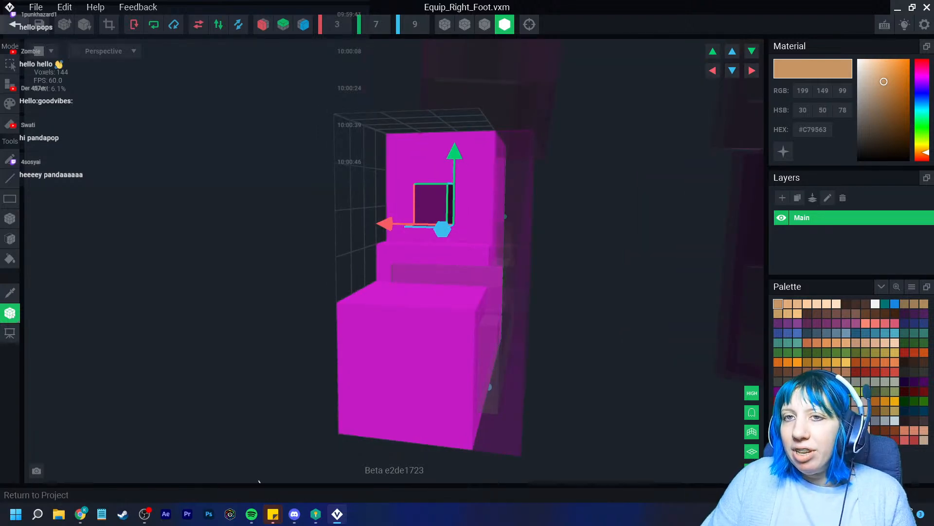
pyautogui.click(12, 24)
pyautogui.click(365, 187)
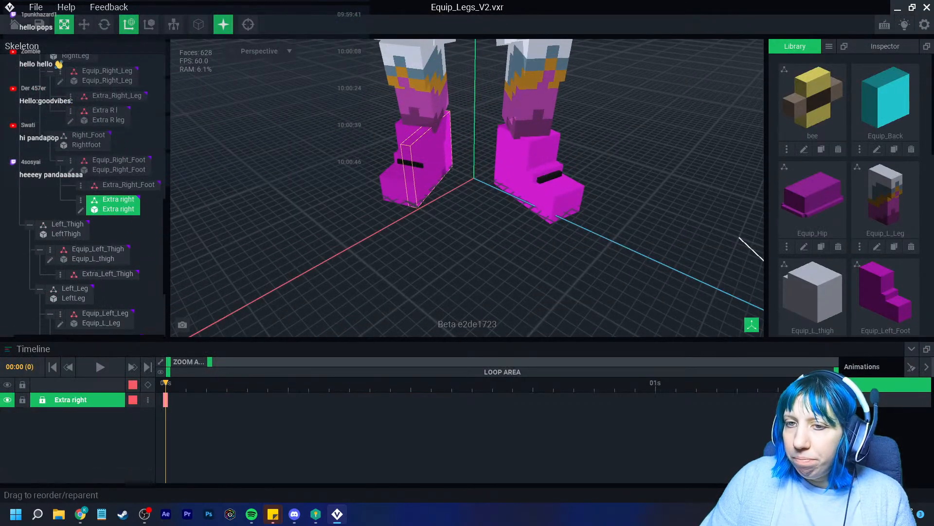
# Open the Extra right piece, look it over, and save it on returning
pyautogui.click(81, 209)
pyautogui.moveTo(417, 238); pyautogui.dragTo(374, 331, button='right')
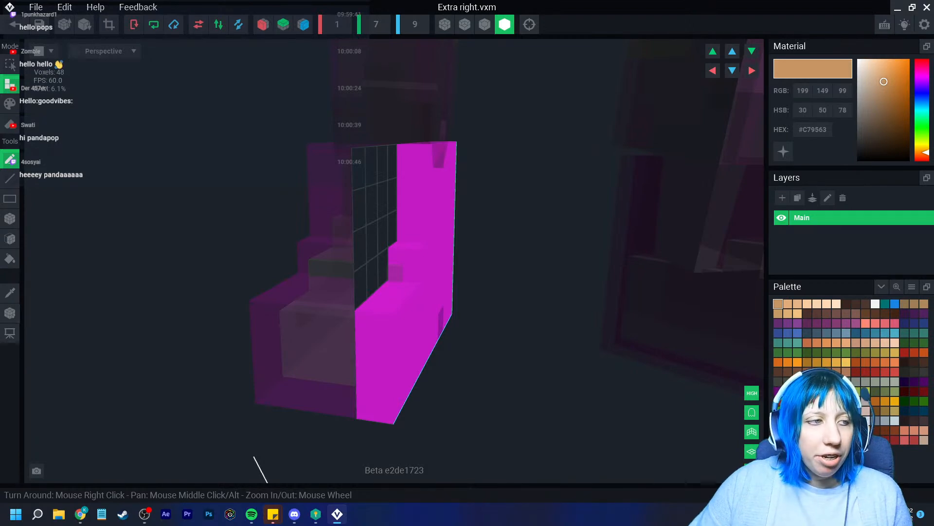
pyautogui.click(12, 25)
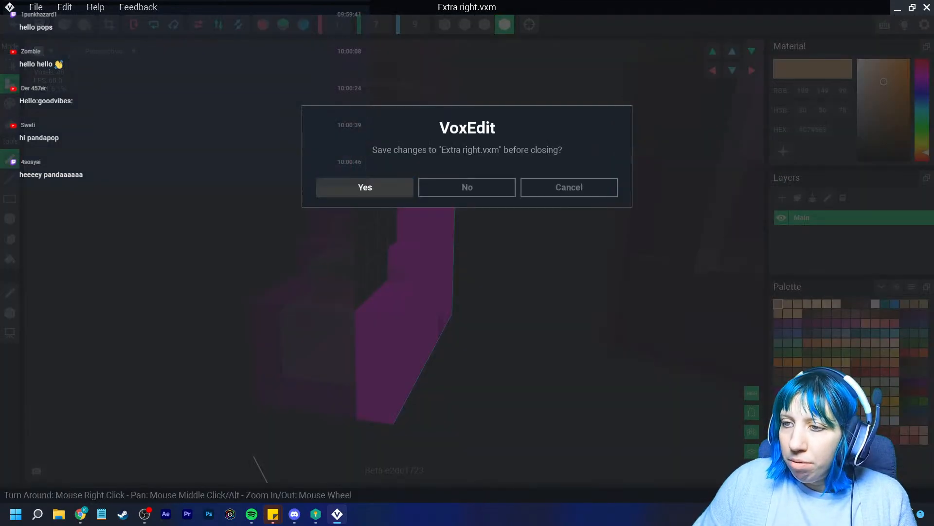
pyautogui.press('Return')
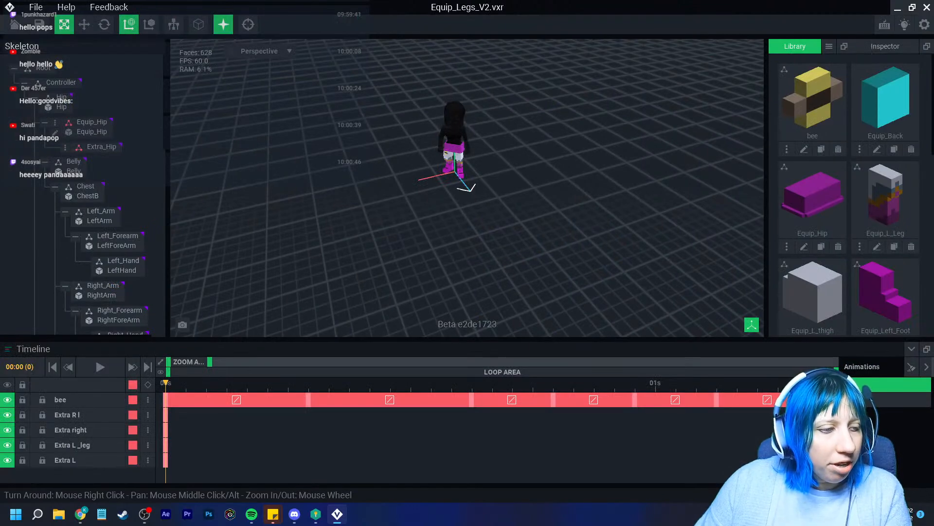
# Save and close Equip_Legs_V2, then bring up the Templates gallery on the home screen
pyautogui.scroll(10, 418, 239)
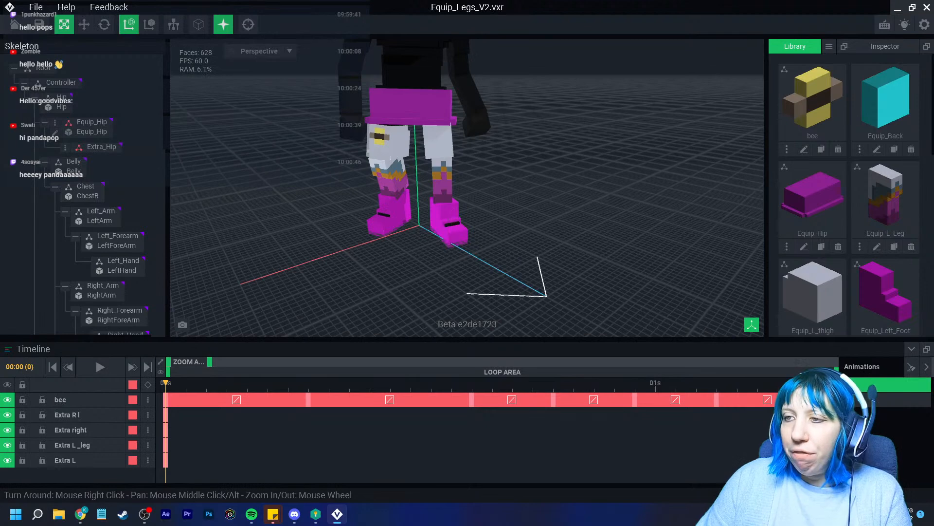
pyautogui.click(12, 24)
pyautogui.click(366, 187)
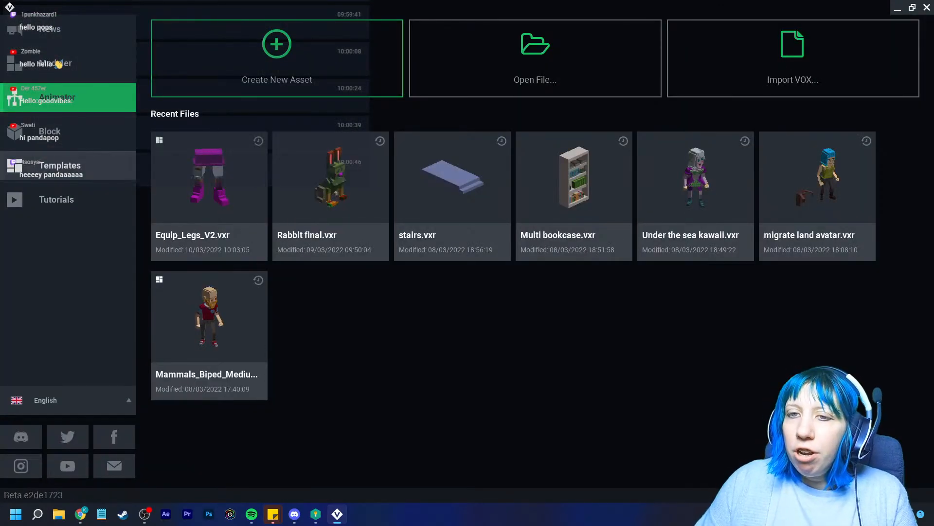
pyautogui.click(60, 166)
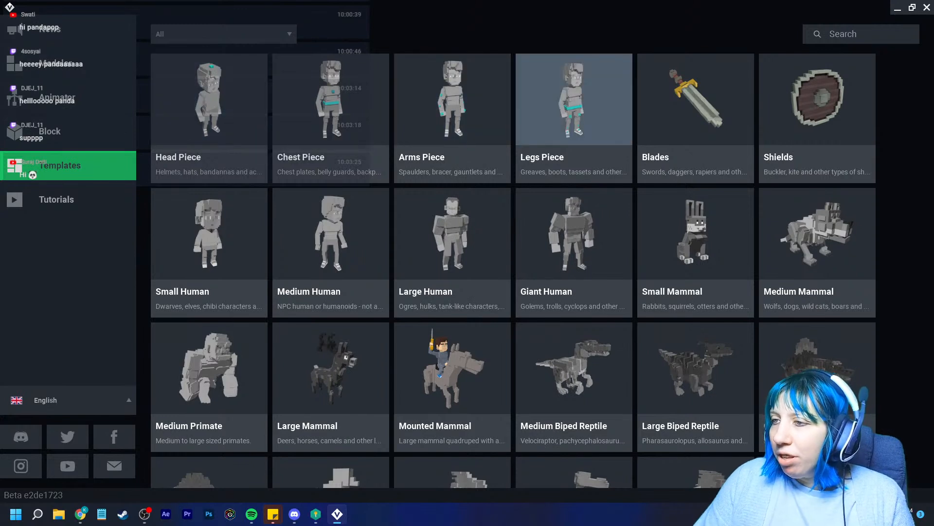
# Start from the Legs Piece template and save it as 'fashion skirt' in the Thursday folder
pyautogui.click(574, 117)
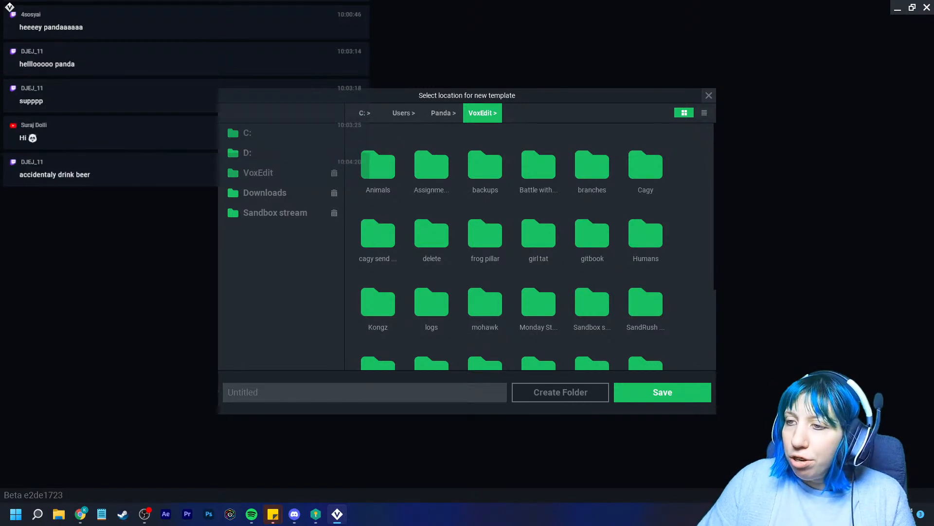
pyautogui.scroll(-3, 536, 244)
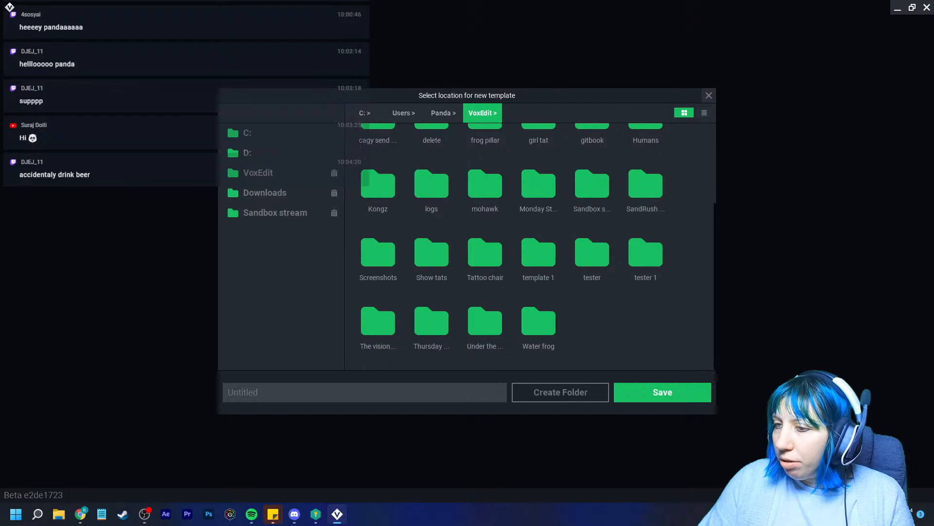
pyautogui.doubleClick(431, 319)
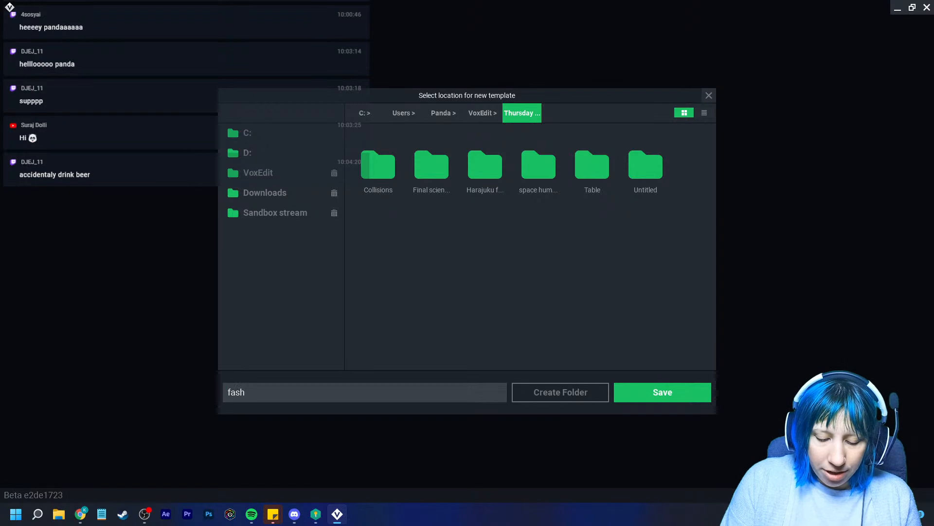
pyautogui.click(663, 393)
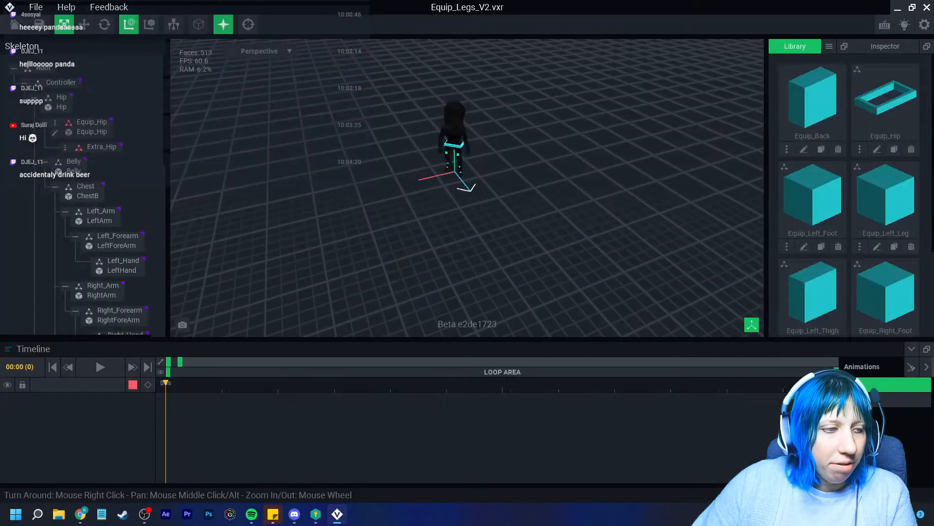
# Select the hip belt, orbit low around the legs, and open Equip_Right_Leg for voxel editing
pyautogui.scroll(10, 493, 177)
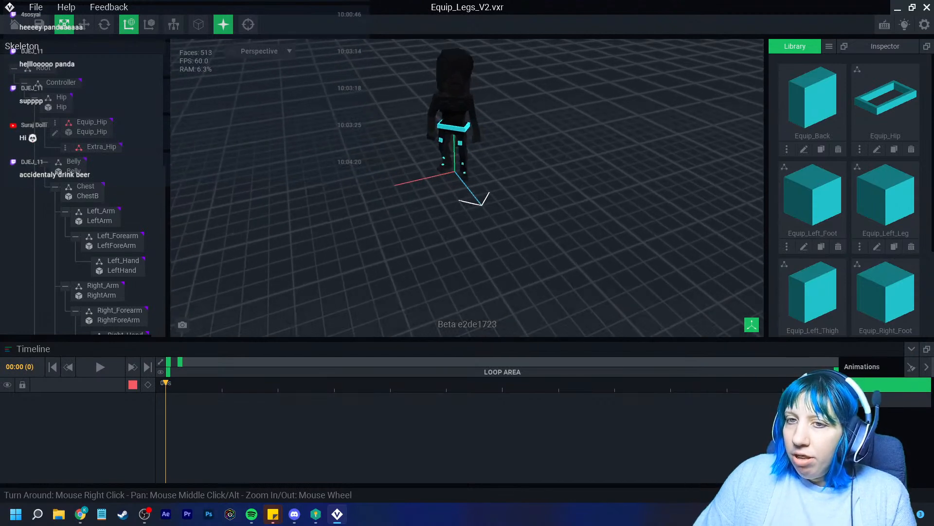
pyautogui.click(493, 177)
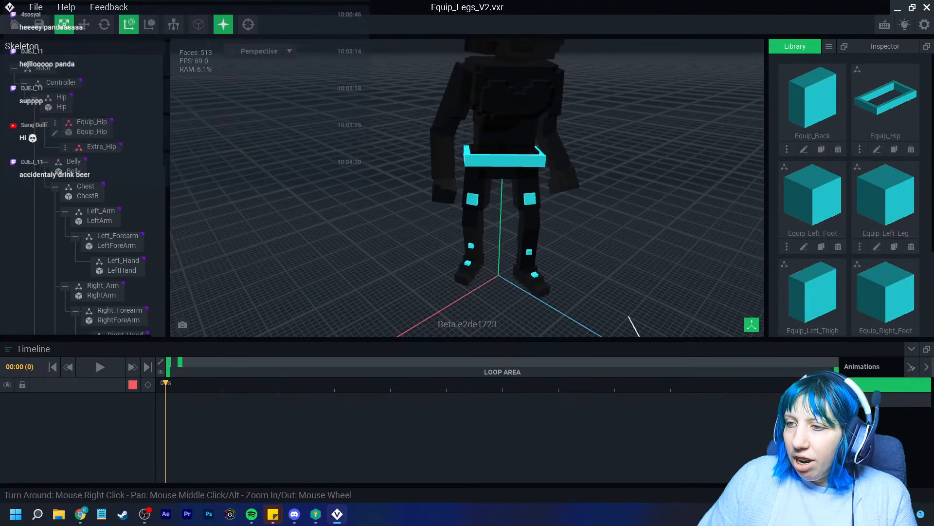
pyautogui.moveTo(468, 265); pyautogui.dragTo(458, 246, button='right')
pyautogui.scroll(3, 467, 244)
pyautogui.scroll(4, 440, 267)
pyautogui.moveTo(440, 279); pyautogui.dragTo(446, 261, button='right')
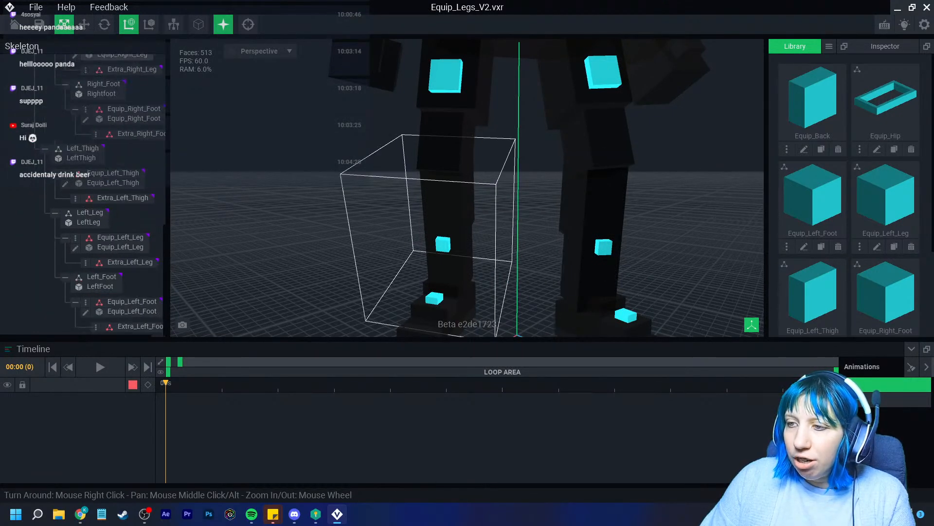
pyautogui.click(75, 210)
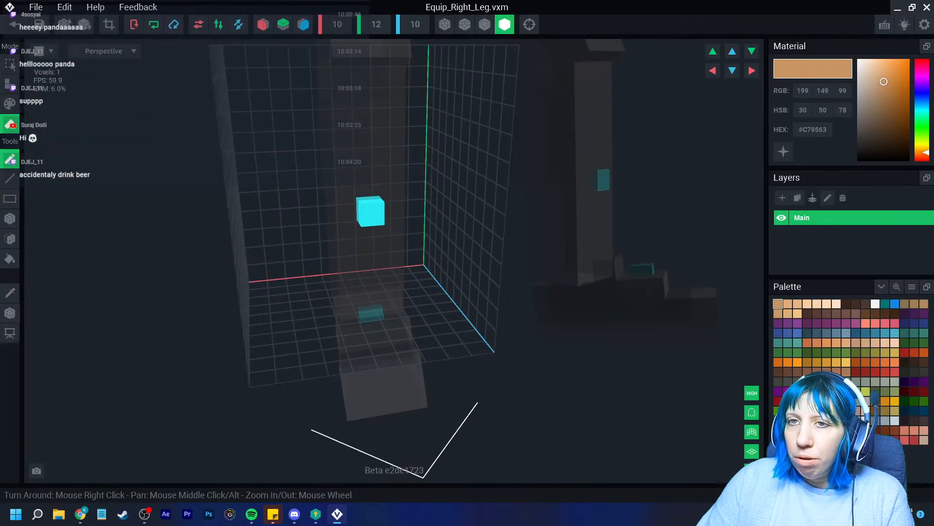
# Crop Equip_Right_Leg to 1x1x1, erase its cyan voxel, and save it back to the project
pyautogui.click(108, 25)
pyautogui.scroll(-2, 380, 233)
pyautogui.scroll(-3, 389, 234)
pyautogui.click(390, 234)
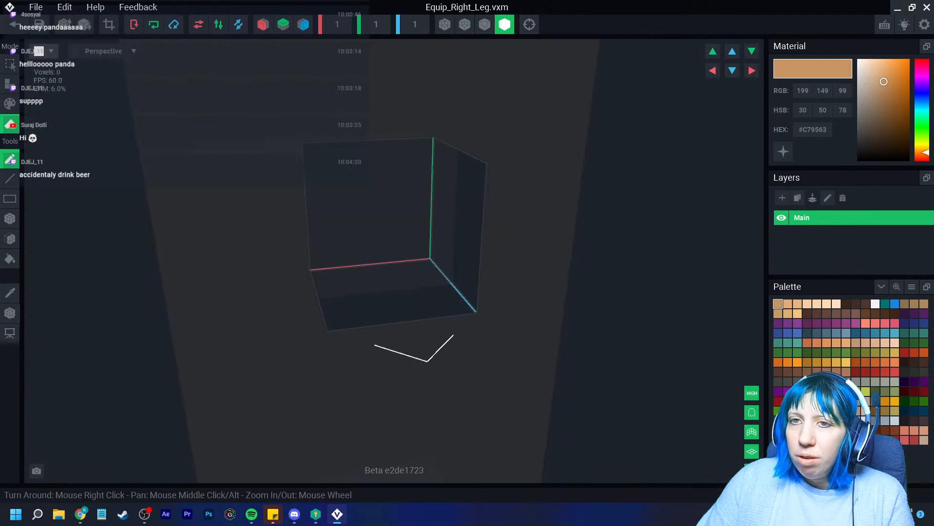
pyautogui.click(15, 24)
pyautogui.click(365, 187)
pyautogui.scroll(8, 448, 185)
pyautogui.moveTo(447, 185); pyautogui.dragTo(468, 180, button='right')
pyautogui.scroll(3, 469, 170)
# Crop Equip_Left_Leg to 1x1x1, erase its cyan voxel with Box Erase, and save it
pyautogui.moveTo(482, 111)
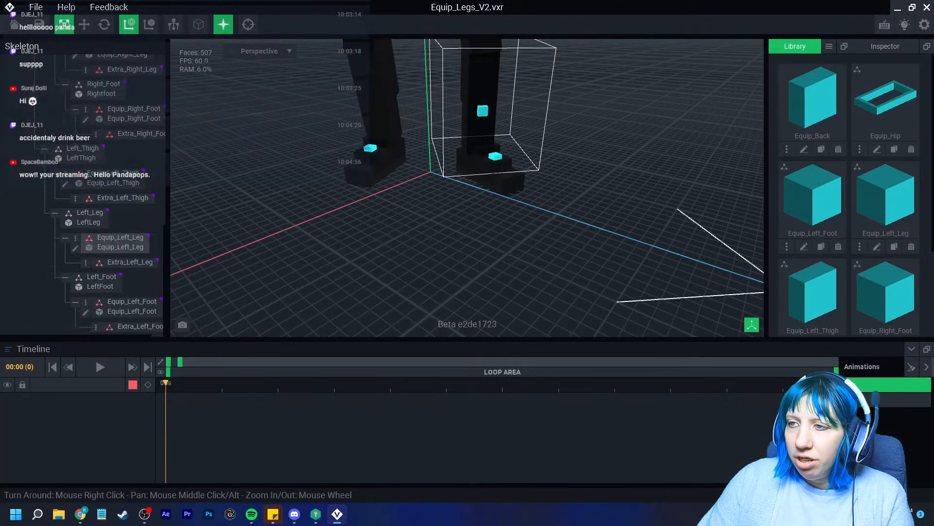
pyautogui.click(76, 248)
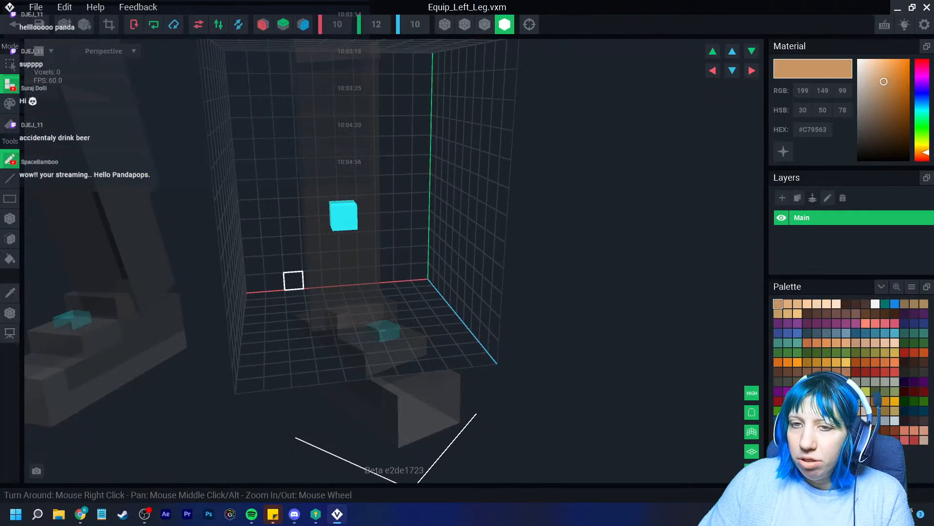
pyautogui.click(109, 25)
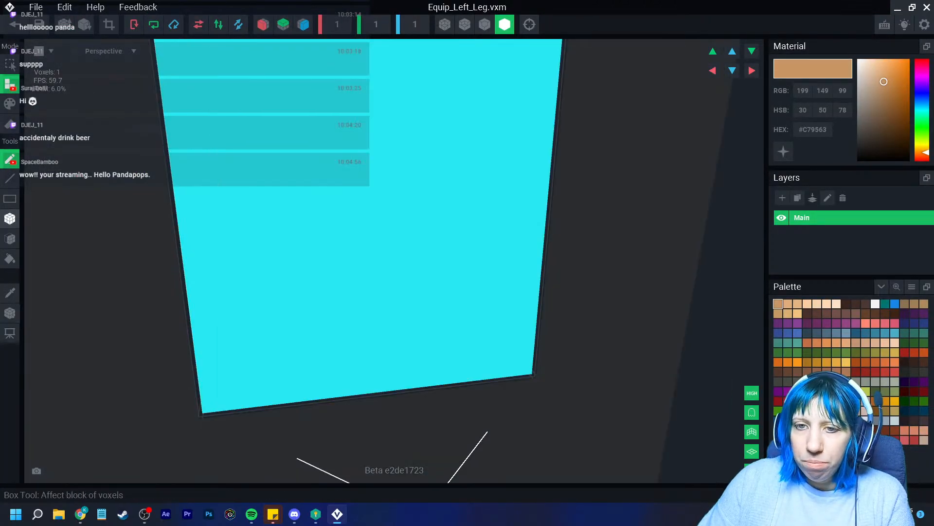
pyautogui.click(9, 218)
pyautogui.click(10, 124)
pyautogui.click(336, 194)
pyautogui.scroll(-5, 335, 195)
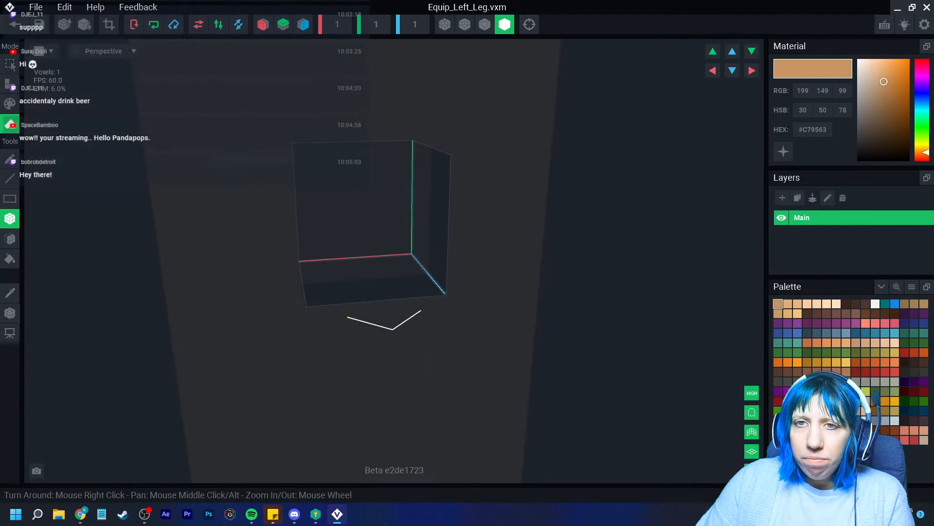
pyautogui.click(15, 25)
pyautogui.click(365, 187)
pyautogui.scroll(5, 413, 180)
pyautogui.moveTo(389, 171); pyautogui.dragTo(449, 167, button='right')
pyautogui.scroll(4, 448, 167)
pyautogui.scroll(-3, 448, 167)
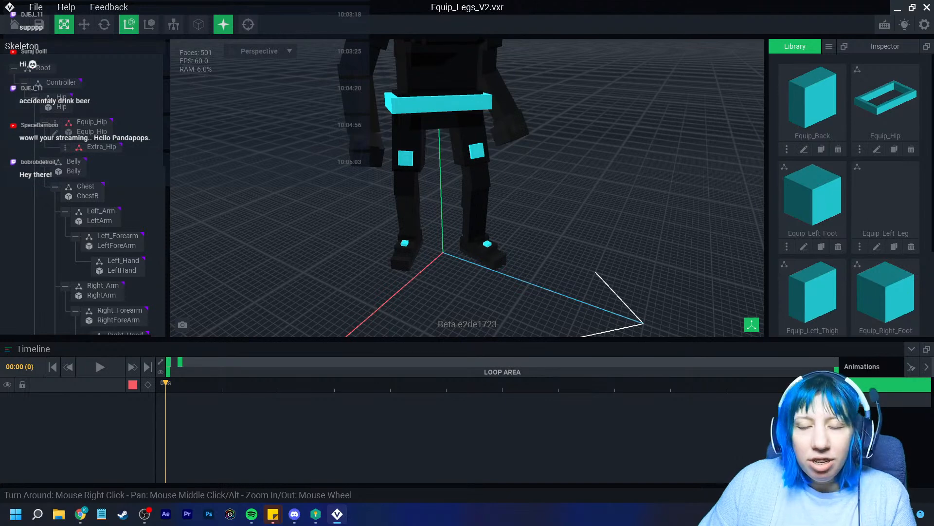
# Open Equip_Hip and bucket-fill the cyan ring with #486E2C dark green
pyautogui.scroll(5, 438, 185)
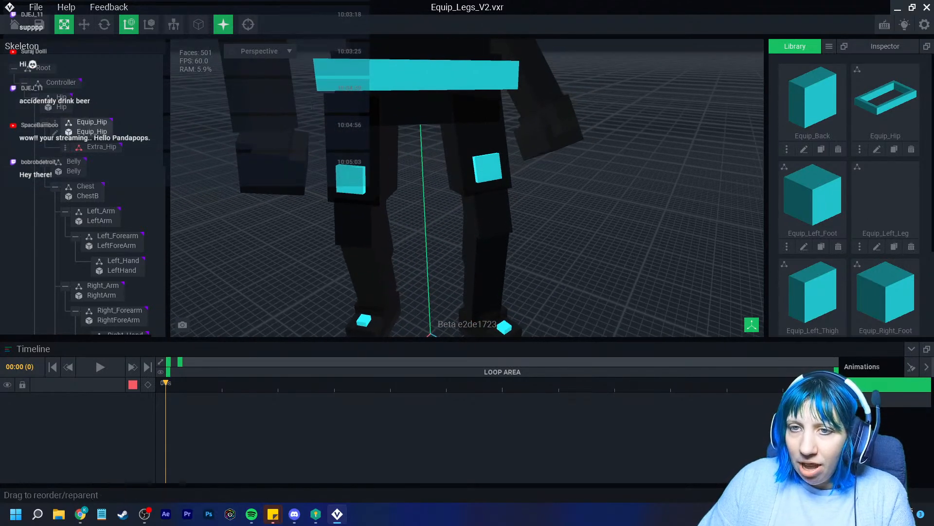
pyautogui.click(877, 150)
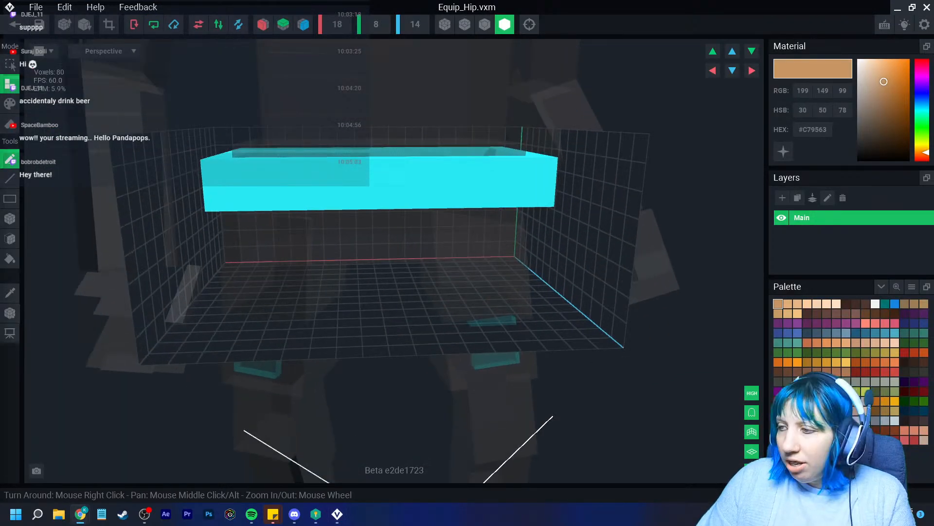
pyautogui.click(856, 353)
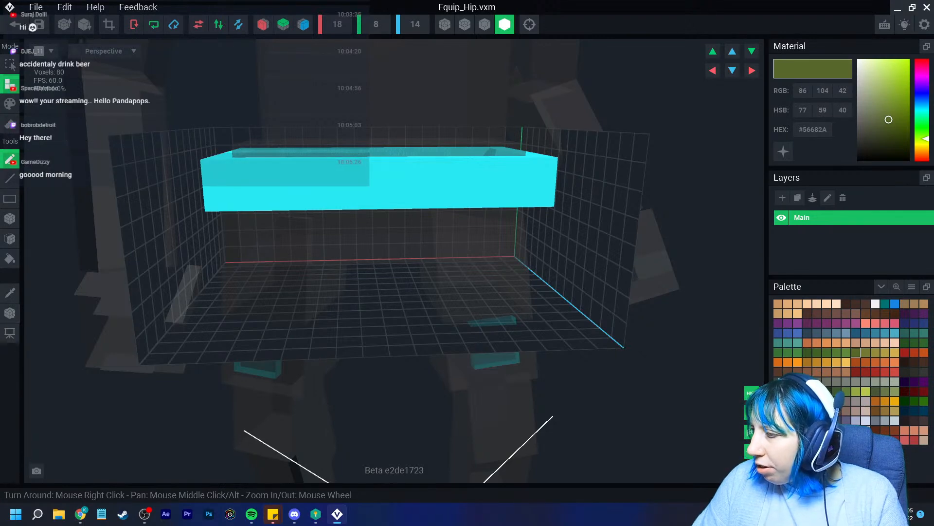
pyautogui.click(818, 352)
pyautogui.click(827, 353)
pyautogui.moveTo(585, 305); pyautogui.dragTo(584, 346, button='right')
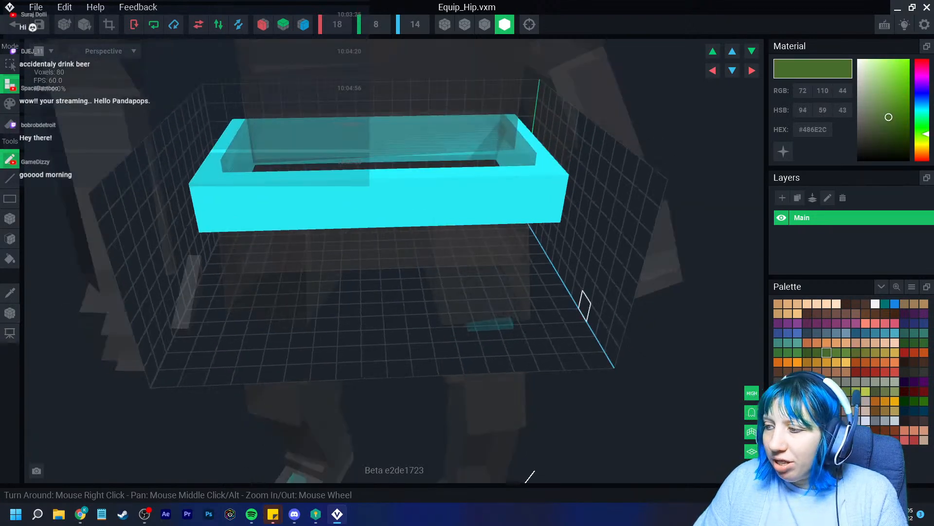
pyautogui.click(9, 103)
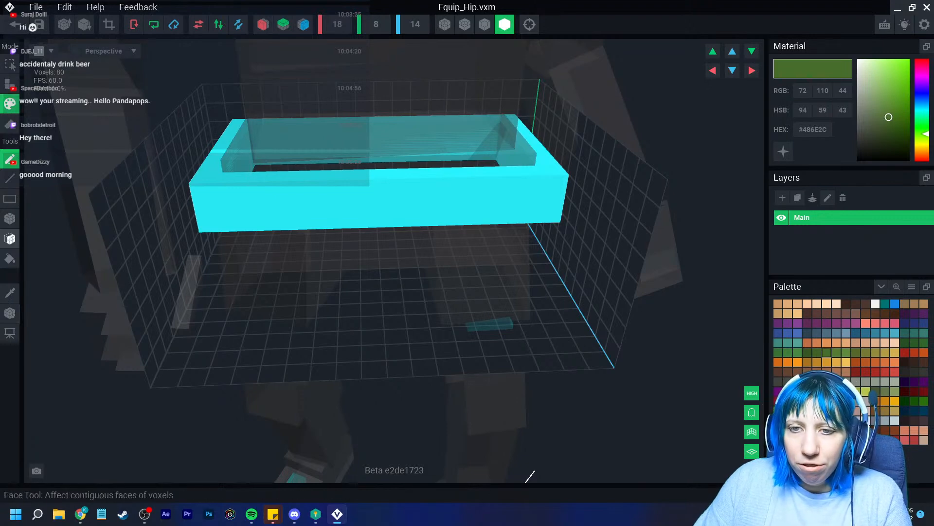
pyautogui.click(10, 258)
pyautogui.click(232, 194)
# Extrude the green ring with the Face tool in Attach mode into a solid 896-voxel block
pyautogui.moveTo(236, 219); pyautogui.dragTo(143, 166, button='right')
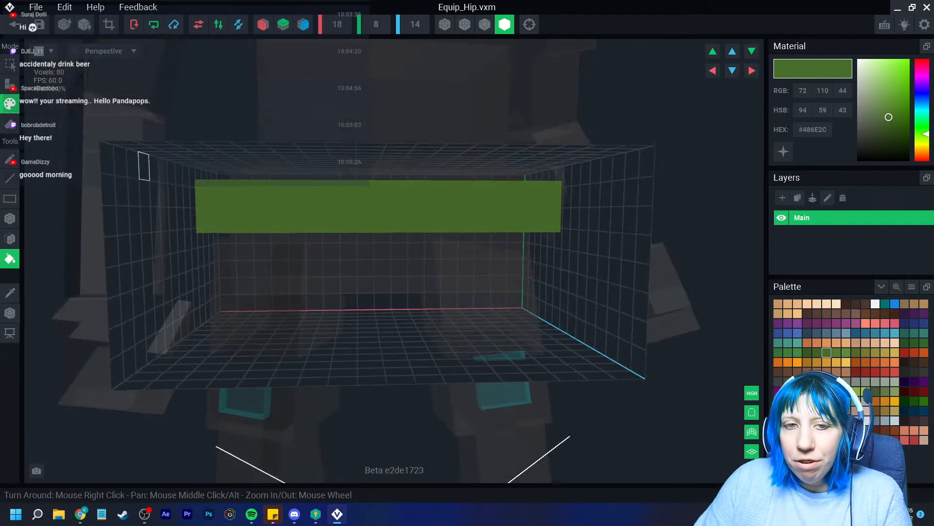
pyautogui.click(10, 239)
pyautogui.click(9, 84)
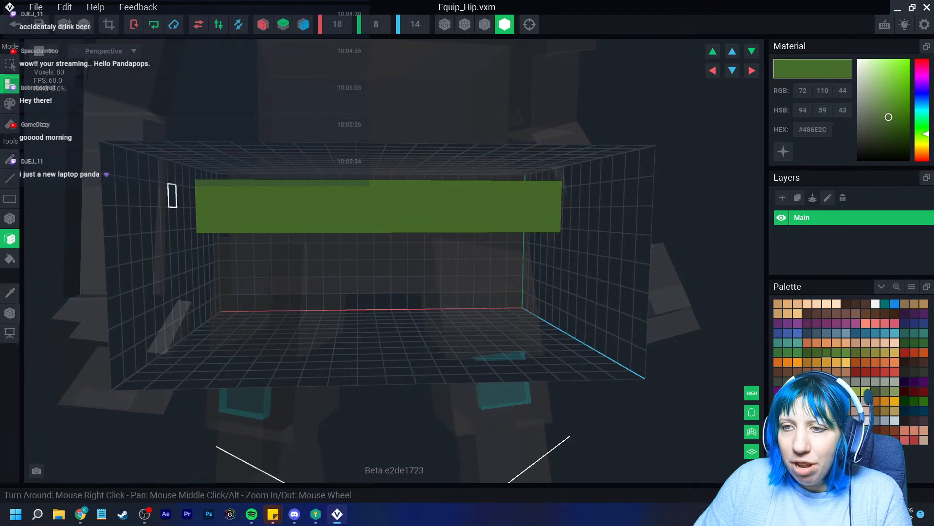
pyautogui.moveTo(273, 256); pyautogui.dragTo(283, 165, button='right')
pyautogui.moveTo(253, 114); pyautogui.dragTo(234, 187)
pyautogui.moveTo(235, 189); pyautogui.dragTo(198, 265, button='right')
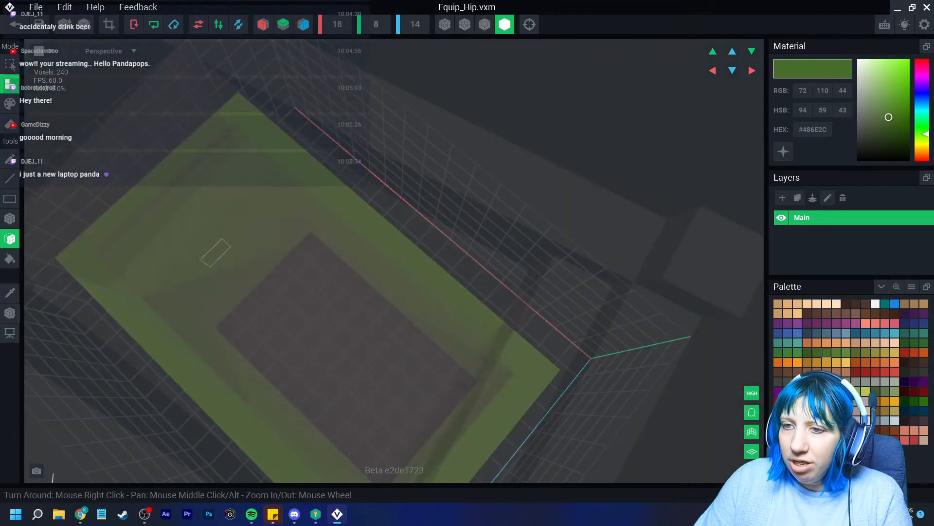
pyautogui.moveTo(360, 305); pyautogui.dragTo(317, 338, button='right')
pyautogui.moveTo(317, 338); pyautogui.dragTo(314, 457)
pyautogui.moveTo(314, 457); pyautogui.dragTo(392, 358, button='right')
pyautogui.scroll(2, 427, 368)
pyautogui.scroll(-3, 418, 370)
pyautogui.scroll(2, 392, 359)
pyautogui.moveTo(276, 276); pyautogui.dragTo(224, 308, button='right')
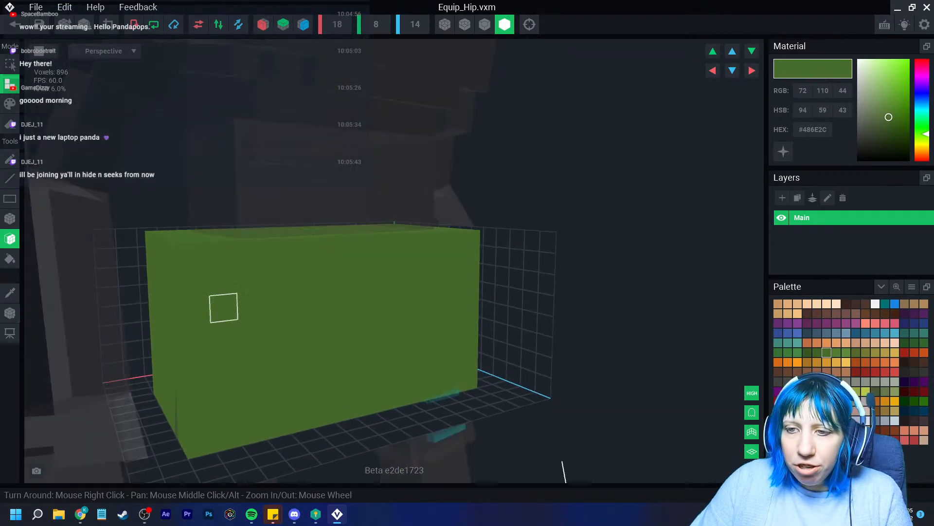
# Turn on voxel outlines and X mirror, then box-erase notches from both top corners
pyautogui.click(485, 24)
pyautogui.moveTo(335, 280); pyautogui.dragTo(270, 308, button='right')
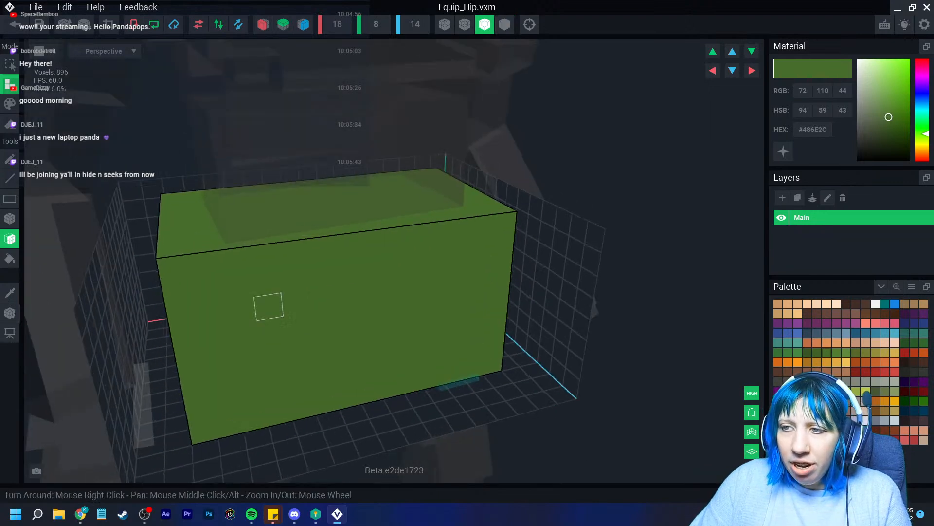
pyautogui.scroll(2, 265, 304)
pyautogui.click(10, 219)
pyautogui.click(10, 124)
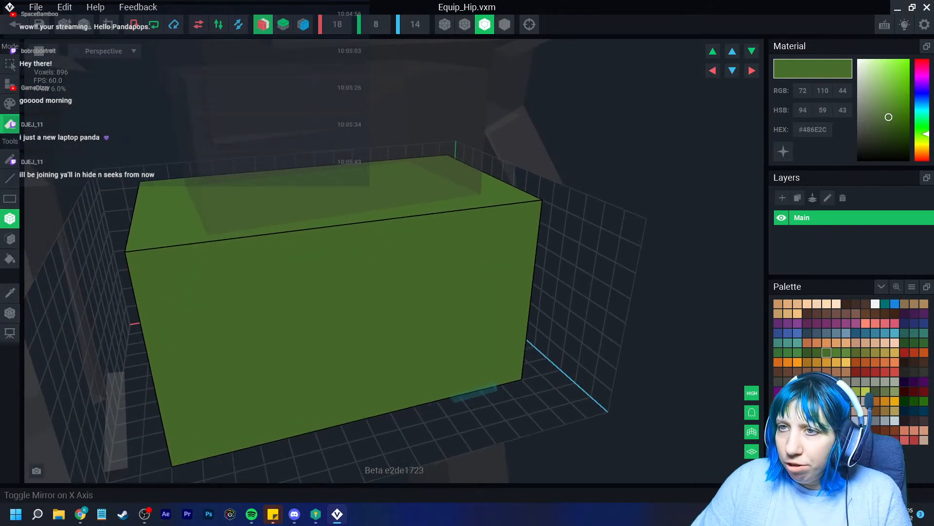
pyautogui.click(264, 25)
pyautogui.moveTo(151, 190)
pyautogui.mouseDown()
pyautogui.moveTo(147, 265)
pyautogui.moveTo(183, 311)
pyautogui.mouseUp()
pyautogui.moveTo(183, 311); pyautogui.dragTo(183, 311, button='right')
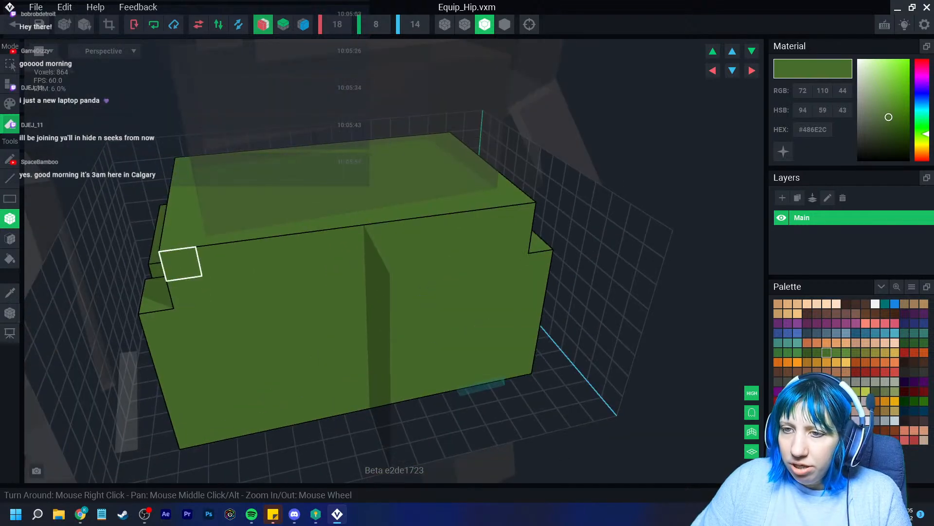
pyautogui.moveTo(180, 262); pyautogui.dragTo(309, 358, button='right')
pyautogui.click(516, 273)
pyautogui.moveTo(457, 326)
pyautogui.mouseDown(button='right')
pyautogui.moveTo(560, 313)
pyautogui.moveTo(496, 313)
pyautogui.moveTo(533, 321)
pyautogui.moveTo(430, 313)
pyautogui.moveTo(503, 319)
pyautogui.moveTo(486, 346)
pyautogui.moveTo(432, 350)
pyautogui.mouseUp(button='right')
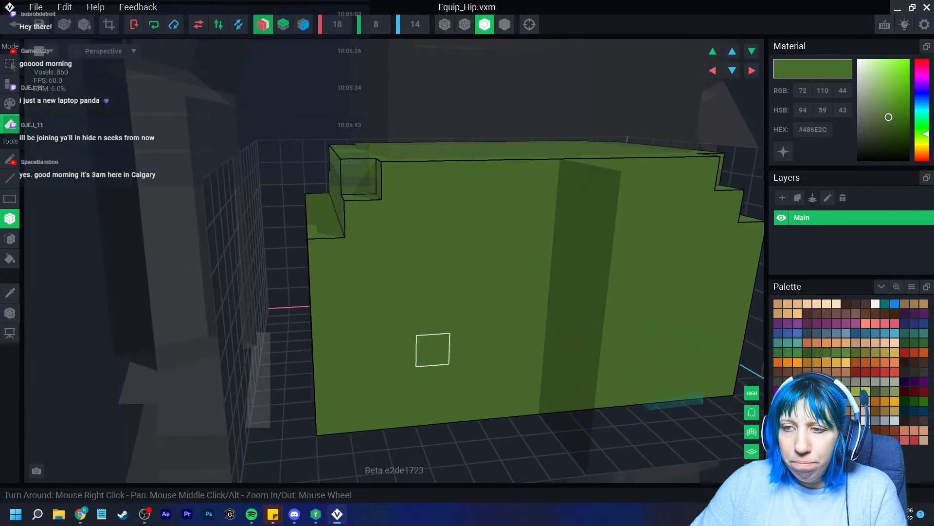
# Box-attach one-voxel ledges across the lower front and sides to form a wider base
pyautogui.scroll(-4, 385, 371)
pyautogui.moveTo(396, 378); pyautogui.dragTo(415, 379, button='right')
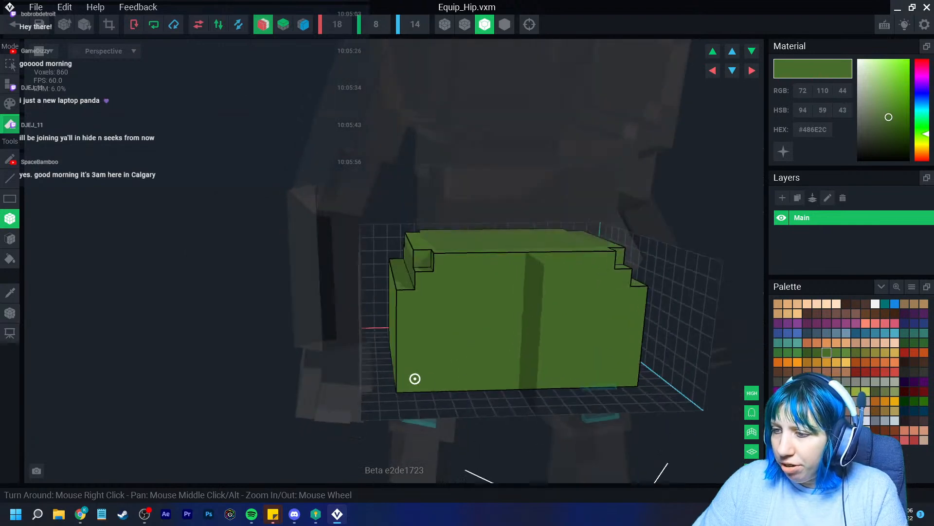
pyautogui.scroll(3, 384, 365)
pyautogui.scroll(1, 338, 345)
pyautogui.click(9, 85)
pyautogui.moveTo(401, 311)
pyautogui.mouseDown()
pyautogui.moveTo(509, 403)
pyautogui.moveTo(560, 403)
pyautogui.mouseUp()
pyautogui.moveTo(541, 417); pyautogui.dragTo(450, 399, button='right')
pyautogui.moveTo(503, 302); pyautogui.dragTo(323, 395)
pyautogui.moveTo(323, 396); pyautogui.dragTo(292, 323, button='right')
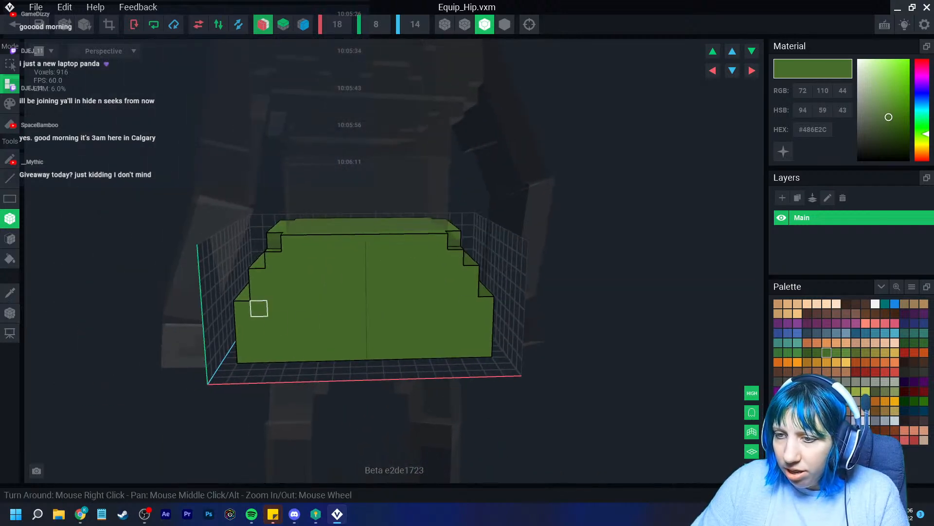
pyautogui.moveTo(308, 342); pyautogui.dragTo(425, 363)
# Trim the volume tightly around the stepped skirt and return to the project
pyautogui.moveTo(425, 363); pyautogui.dragTo(292, 388, button='right')
pyautogui.moveTo(492, 404)
pyautogui.mouseDown(button='right')
pyautogui.moveTo(419, 424)
pyautogui.moveTo(444, 422)
pyautogui.moveTo(438, 416)
pyautogui.moveTo(511, 304)
pyautogui.moveTo(498, 390)
pyautogui.mouseUp(button='right')
pyautogui.scroll(3, 498, 390)
pyautogui.moveTo(545, 423); pyautogui.dragTo(467, 375, button='middle')
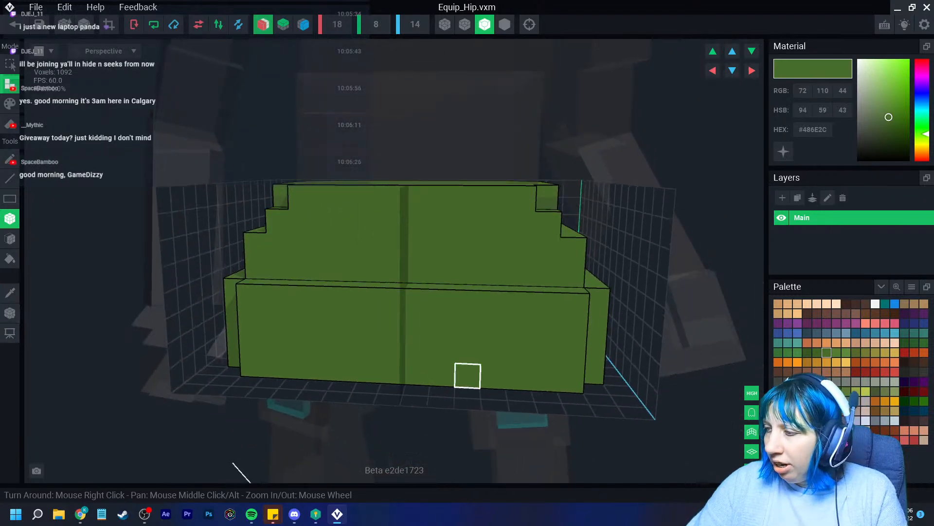
pyautogui.moveTo(428, 317); pyautogui.dragTo(418, 350, button='right')
pyautogui.click(109, 24)
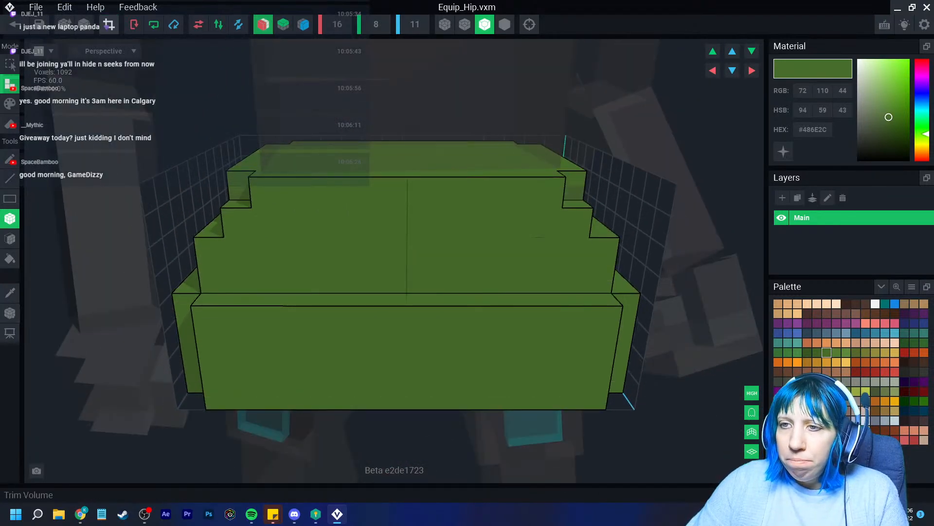
pyautogui.click(14, 25)
# Save Equip_Hip and fit the tiered dark-green skirt around the character's hip
pyautogui.click(365, 188)
pyautogui.scroll(5, 458, 185)
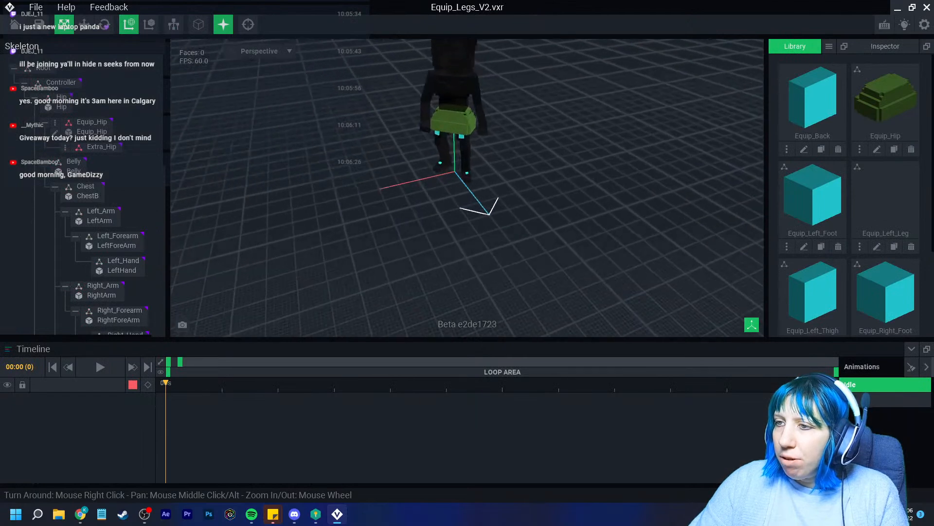
pyautogui.moveTo(438, 214); pyautogui.dragTo(491, 170, button='right')
pyautogui.scroll(2, 468, 175)
pyautogui.moveTo(467, 175); pyautogui.dragTo(463, 258, button='middle')
pyautogui.scroll(5, 488, 202)
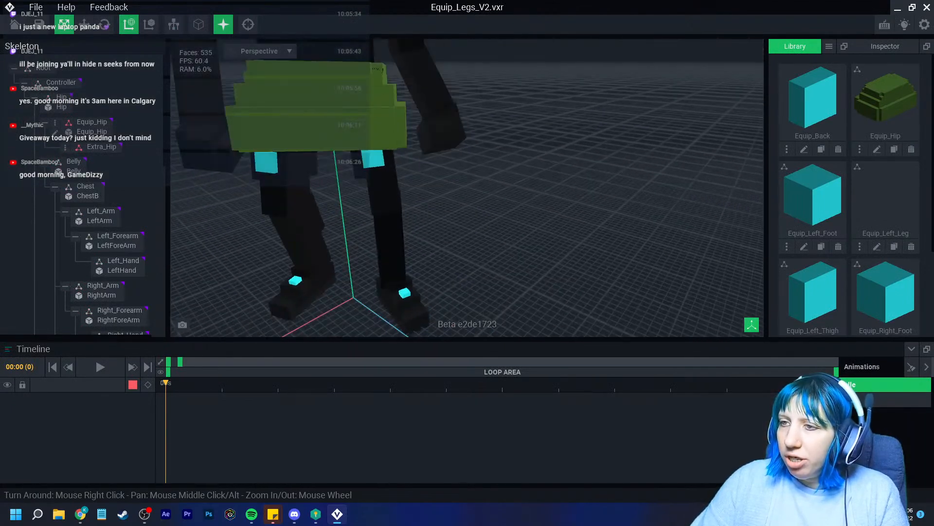
pyautogui.click(407, 222)
pyautogui.moveTo(407, 222); pyautogui.dragTo(407, 222, button='right')
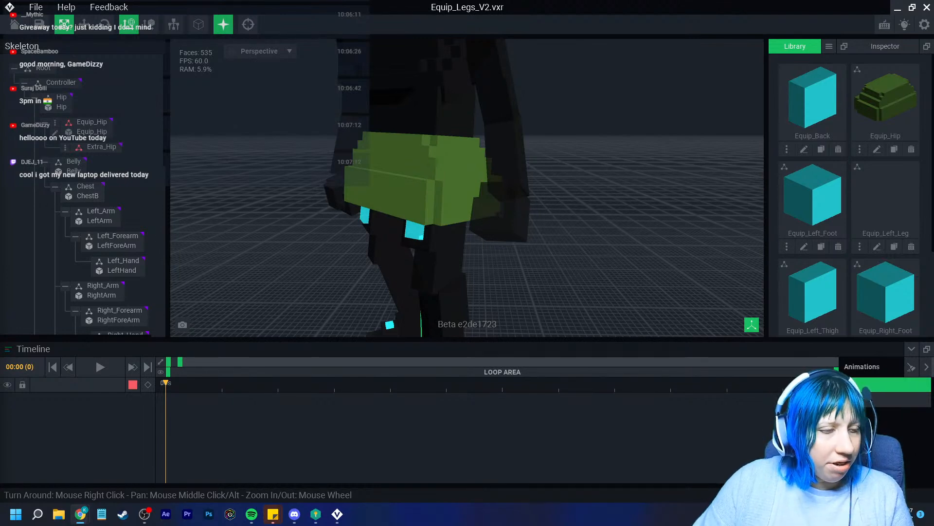
pyautogui.moveTo(312, 195); pyautogui.dragTo(391, 261, button='right')
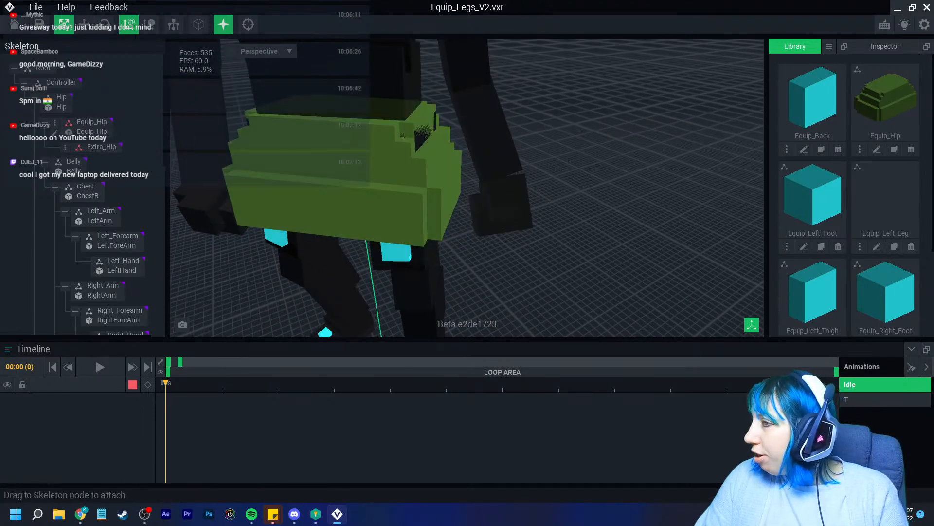
# Create a new empty VXM model in the library named back
pyautogui.click(830, 46)
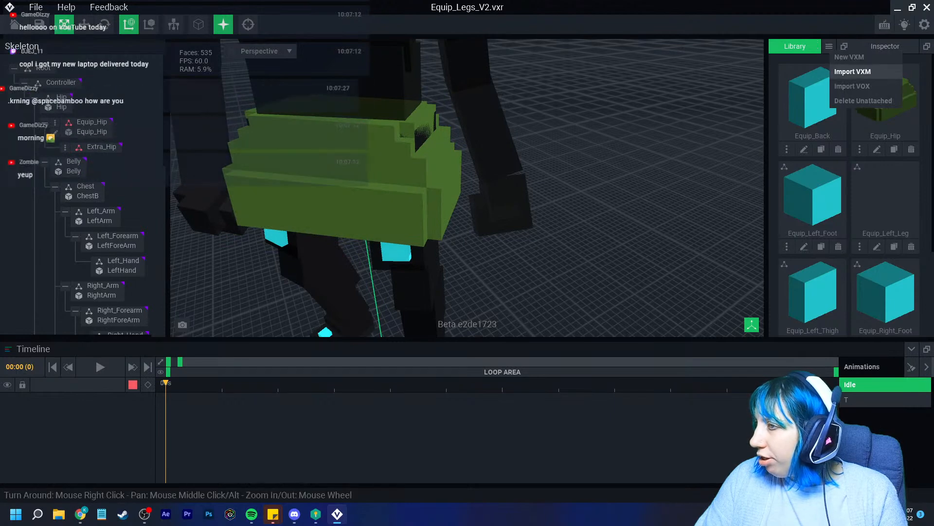
pyautogui.click(849, 57)
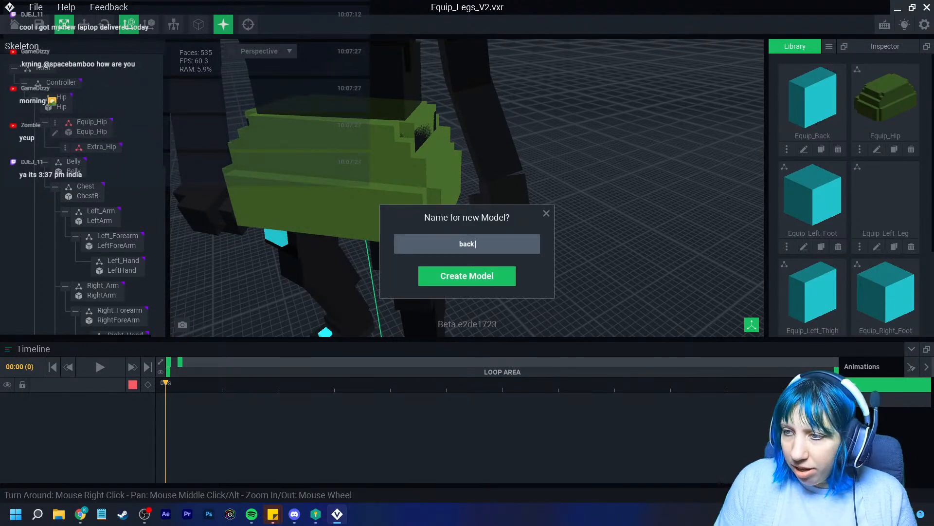
pyautogui.press('Return')
# Load the colour palette from the PNG image in Downloads/VE_PAL
pyautogui.click(912, 286)
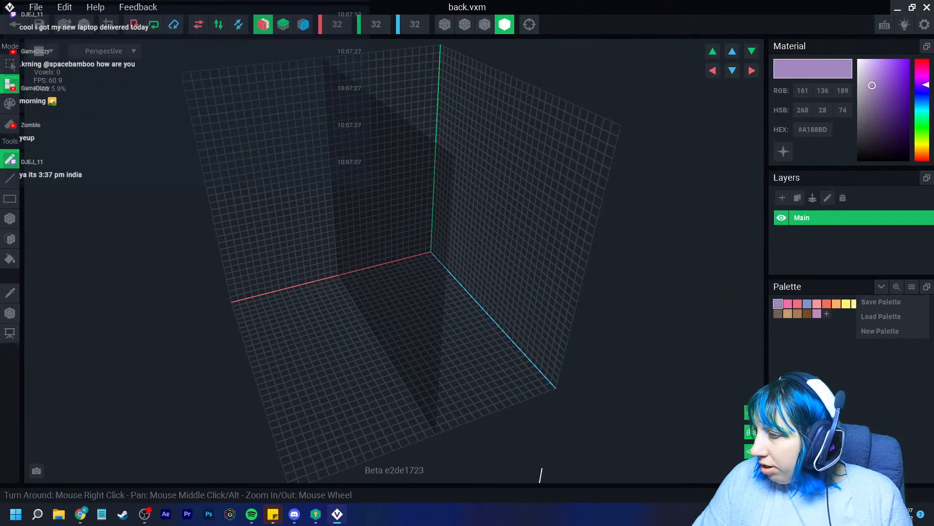
pyautogui.click(893, 316)
pyautogui.click(265, 192)
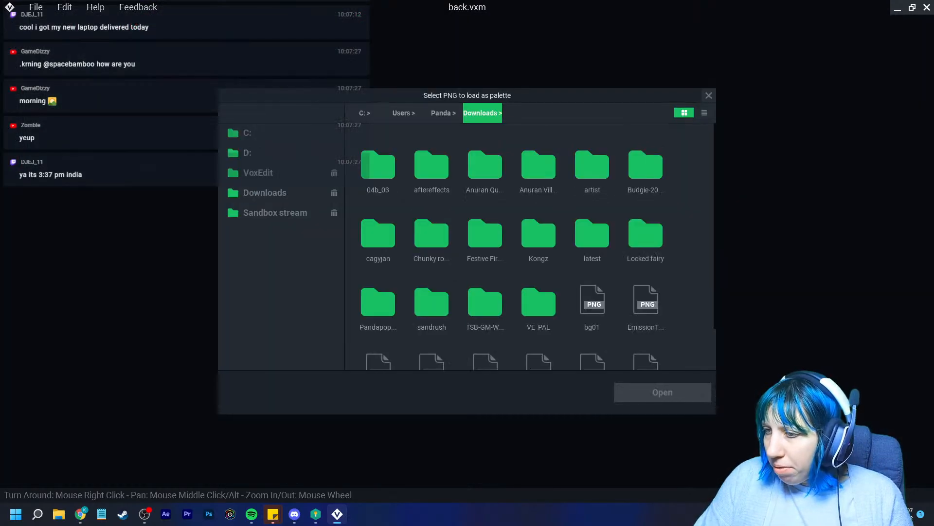
pyautogui.doubleClick(539, 298)
pyautogui.click(486, 162)
pyautogui.click(662, 392)
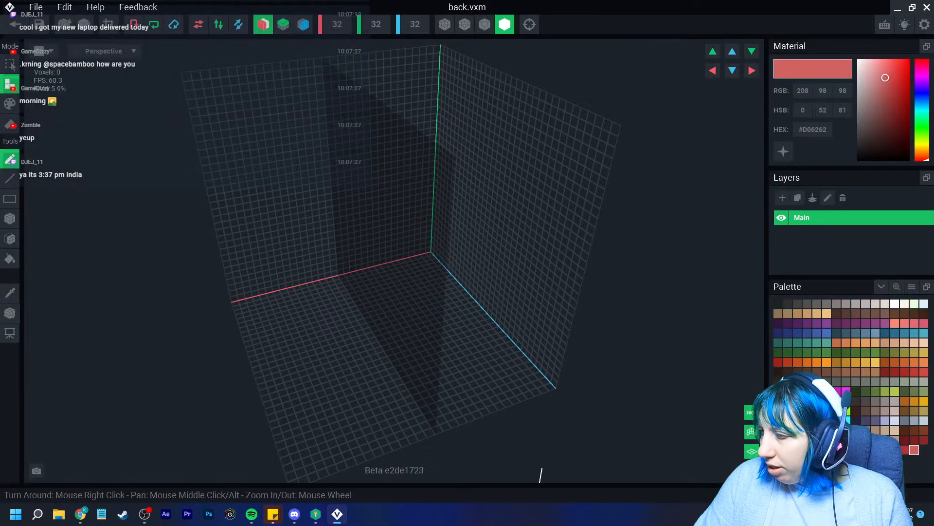
# Pick dark green #486E2C and draw a box of green voxels on the floor
pyautogui.click(856, 353)
pyautogui.moveTo(438, 335); pyautogui.dragTo(413, 307, button='right')
pyautogui.scroll(3, 413, 307)
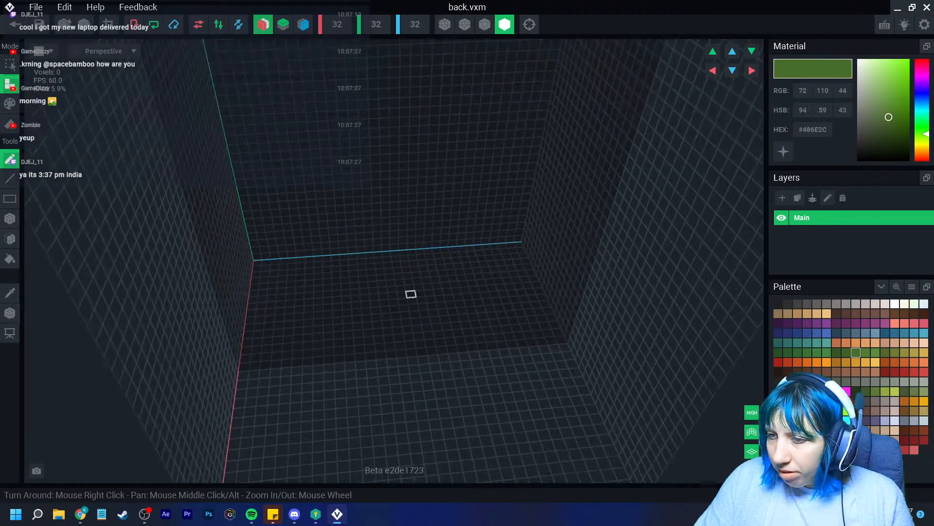
pyautogui.moveTo(350, 366)
pyautogui.mouseDown()
pyautogui.moveTo(365, 428)
pyautogui.moveTo(353, 422)
pyautogui.mouseUp()
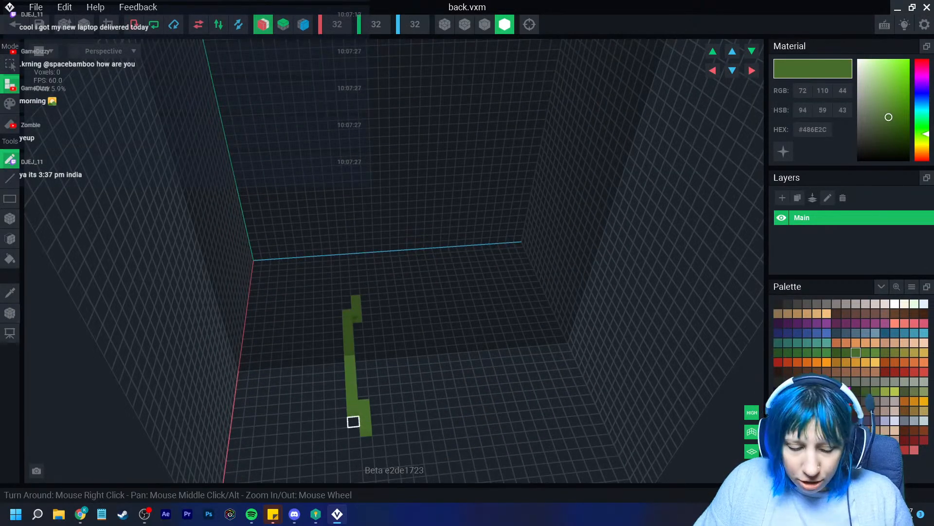
pyautogui.hotkey('ctrl', 'z')
pyautogui.click(10, 218)
pyautogui.moveTo(351, 366); pyautogui.dragTo(355, 432)
pyautogui.scroll(-3, 372, 423)
pyautogui.moveTo(375, 419); pyautogui.dragTo(365, 414, button='right')
pyautogui.scroll(5, 365, 413)
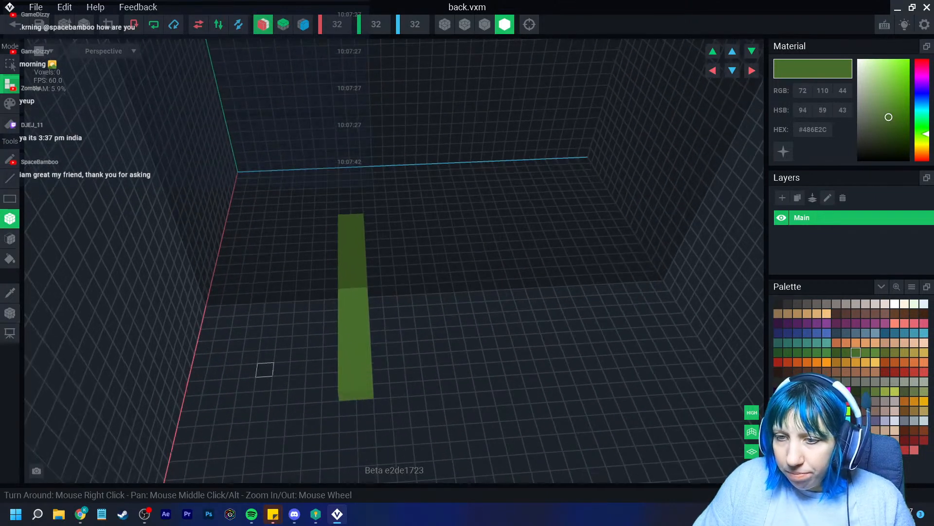
# Extrude the green block's faces upward and one more layer on its narrow face
pyautogui.click(10, 239)
pyautogui.moveTo(357, 336); pyautogui.dragTo(335, 232)
pyautogui.moveTo(336, 231); pyautogui.dragTo(345, 238, button='right')
pyautogui.moveTo(346, 238); pyautogui.dragTo(347, 216)
pyautogui.moveTo(347, 216); pyautogui.dragTo(353, 224, button='right')
pyautogui.scroll(-3, 353, 224)
pyautogui.moveTo(419, 338); pyautogui.dragTo(412, 335, button='right')
pyautogui.click(403, 273)
pyautogui.moveTo(406, 277); pyautogui.dragTo(353, 197, button='right')
# Crop the model volume to fit the green panel
pyautogui.click(108, 24)
pyautogui.scroll(-5, 452, 333)
pyautogui.moveTo(461, 342); pyautogui.dragTo(436, 334, button='right')
pyautogui.scroll(-1, 435, 333)
# Place the pivot at the floor, then shift it sideways to 2 and raise it to 8
pyautogui.click(11, 312)
pyautogui.rightClick(10, 312)
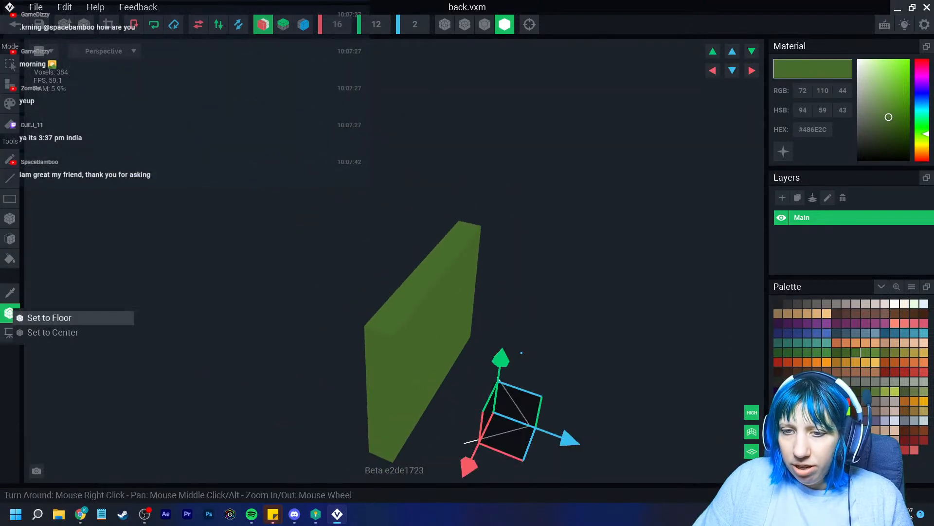
pyautogui.click(48, 318)
pyautogui.moveTo(350, 399); pyautogui.dragTo(382, 431, button='right')
pyautogui.scroll(2, 414, 411)
pyautogui.moveTo(465, 398); pyautogui.dragTo(481, 398)
pyautogui.moveTo(474, 410); pyautogui.dragTo(431, 428, button='right')
pyautogui.moveTo(459, 325); pyautogui.dragTo(481, 132)
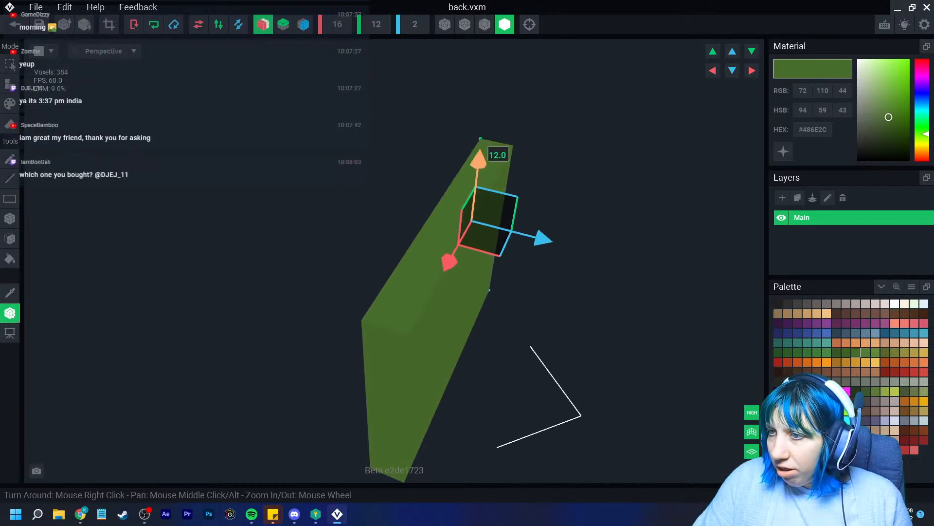
pyautogui.moveTo(469, 247); pyautogui.dragTo(516, 244, button='right')
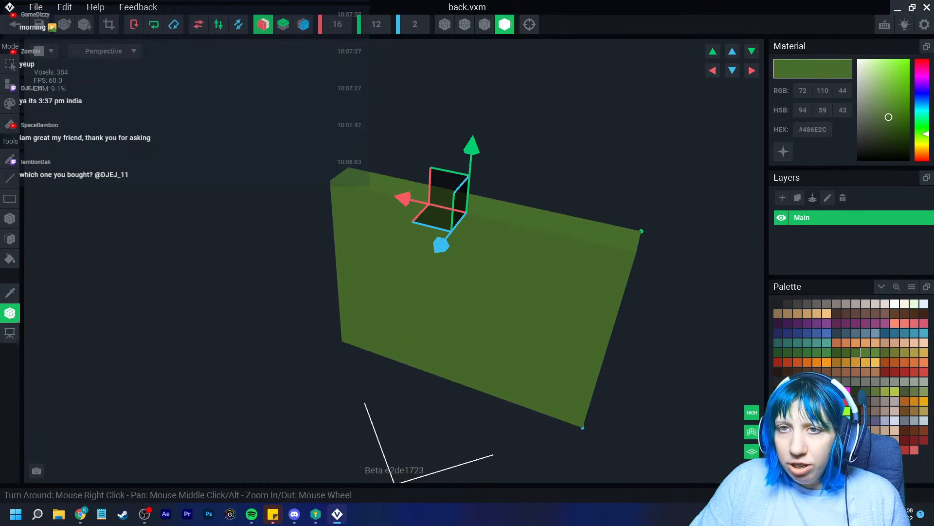
# Return to the rig and save the back model changes
pyautogui.click(14, 24)
pyautogui.click(364, 187)
pyautogui.scroll(5, 457, 180)
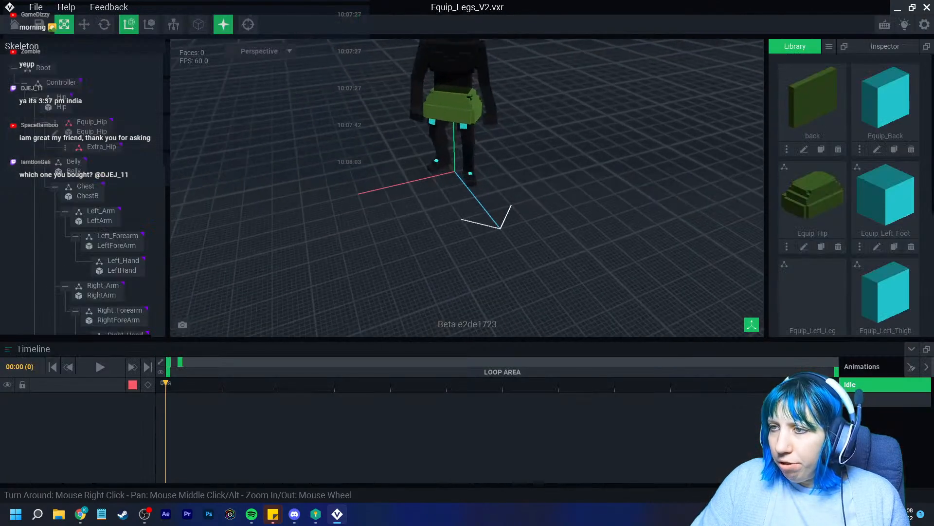
# Add a child node named 'Hip back' under Equip_Hip
pyautogui.moveTo(468, 195); pyautogui.dragTo(584, 194, button='right')
pyautogui.scroll(4, 584, 195)
pyautogui.moveTo(672, 136); pyautogui.dragTo(535, 171, button='middle')
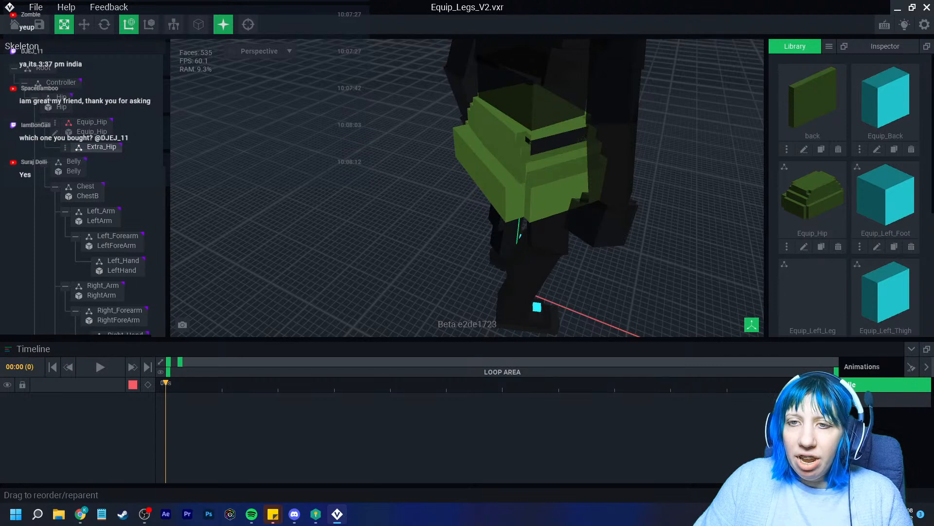
pyautogui.click(56, 123)
pyautogui.click(117, 129)
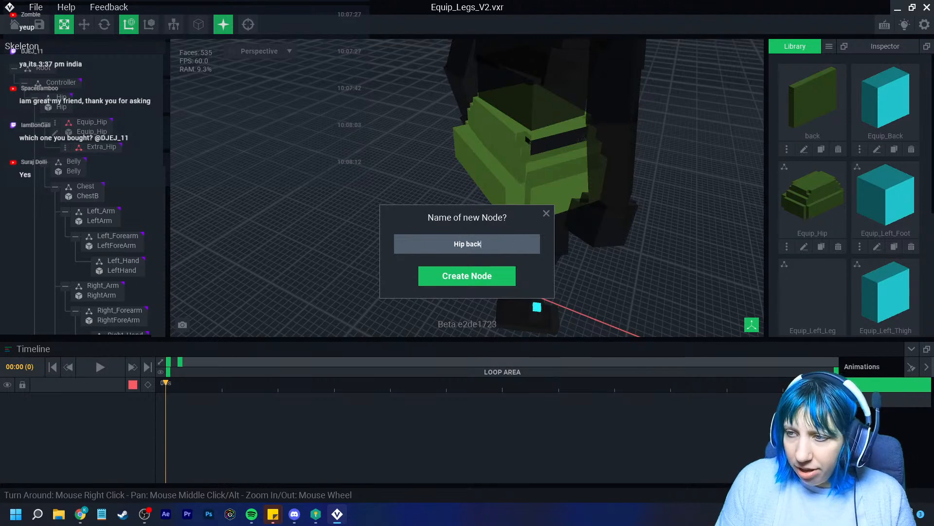
pyautogui.press('Return')
# Attach the back model to the Hip back node and slide it into place behind the hip
pyautogui.moveTo(812, 102); pyautogui.dragTo(97, 162)
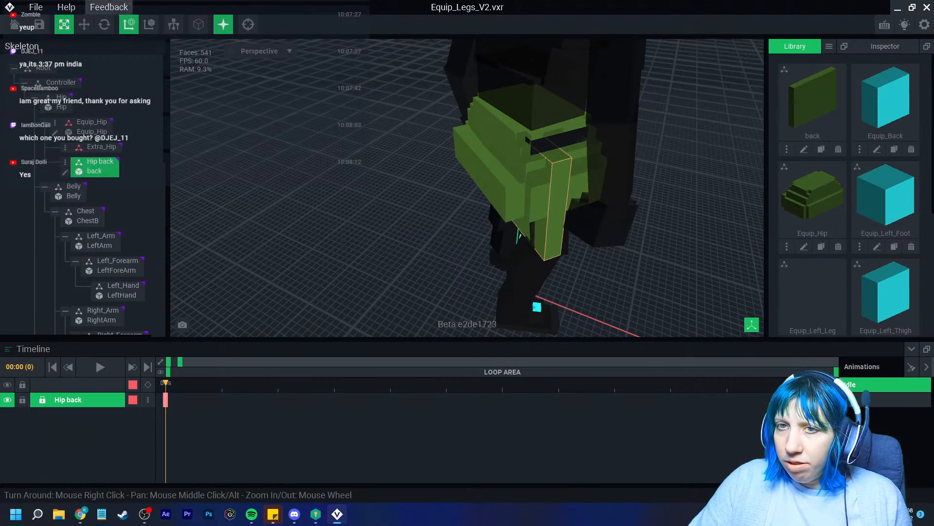
pyautogui.click(84, 24)
pyautogui.moveTo(566, 124); pyautogui.dragTo(523, 126)
pyautogui.moveTo(523, 126); pyautogui.dragTo(514, 146, button='right')
pyautogui.scroll(3, 513, 146)
pyautogui.moveTo(540, 195); pyautogui.dragTo(511, 192, button='right')
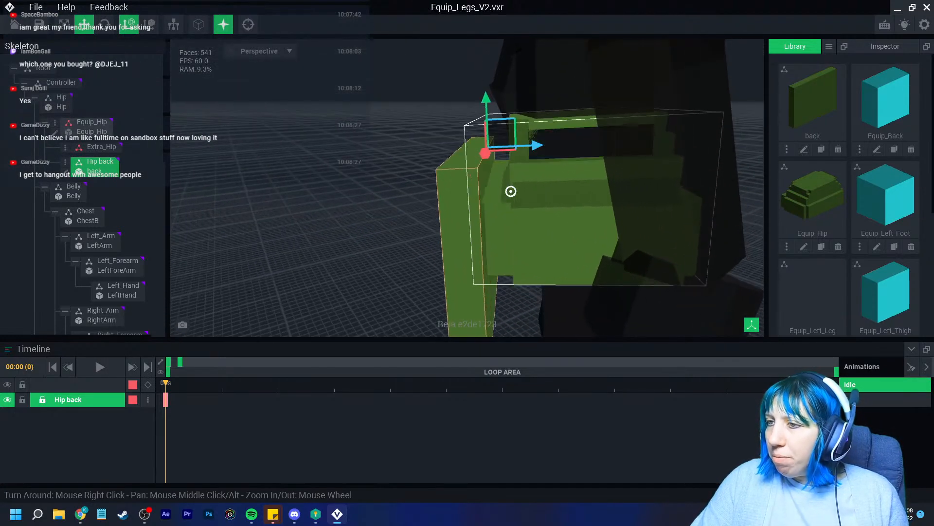
# Open the back panel's model for editing with voxel edges shown
pyautogui.click(66, 171)
pyautogui.moveTo(283, 190)
pyautogui.mouseDown(button='right')
pyautogui.moveTo(274, 191)
pyautogui.moveTo(281, 190)
pyautogui.mouseUp(button='right')
pyautogui.click(484, 25)
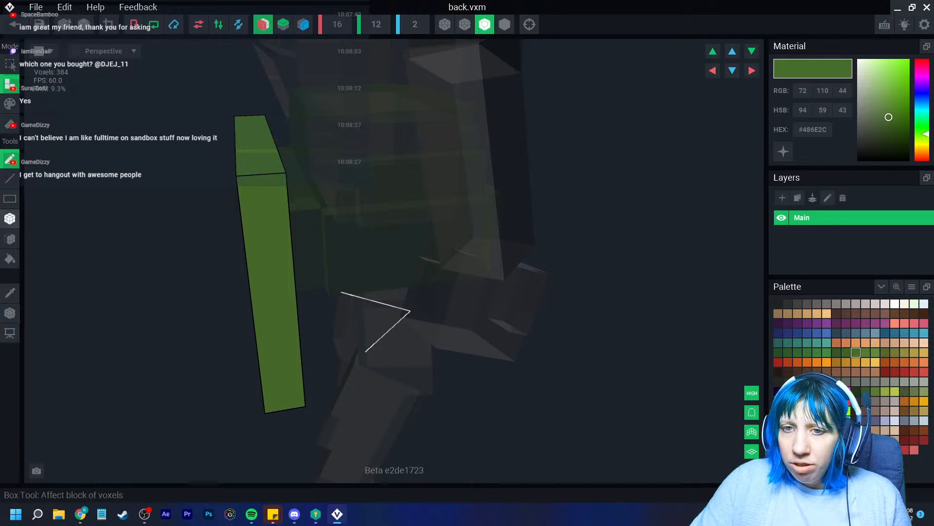
# Erase the panel's broad front layer using the Face tool in erase mode
pyautogui.click(10, 218)
pyautogui.click(10, 238)
pyautogui.click(10, 124)
pyautogui.moveTo(248, 187); pyautogui.dragTo(266, 183, button='right')
pyautogui.click(214, 199)
# Trim the volume to one voxel deep, then save back.vxm and return to the rig
pyautogui.click(108, 24)
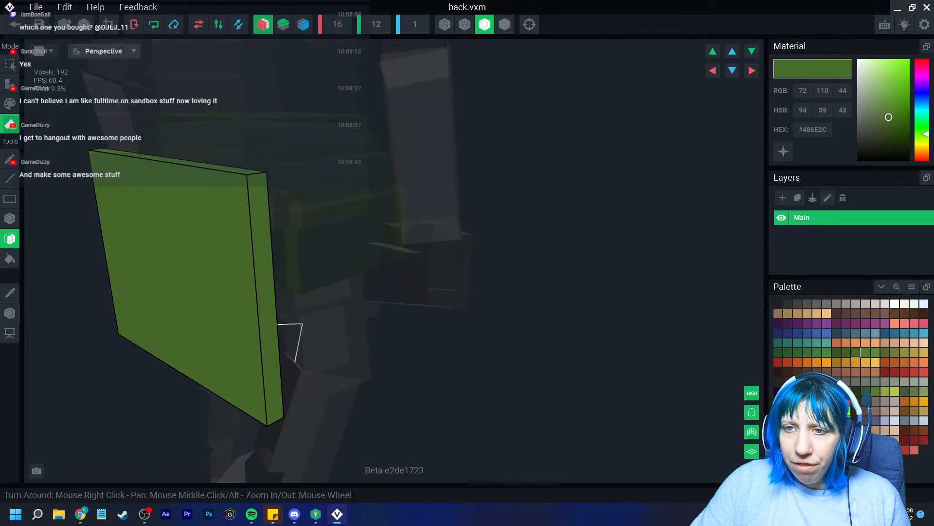
pyautogui.click(14, 25)
pyautogui.click(365, 188)
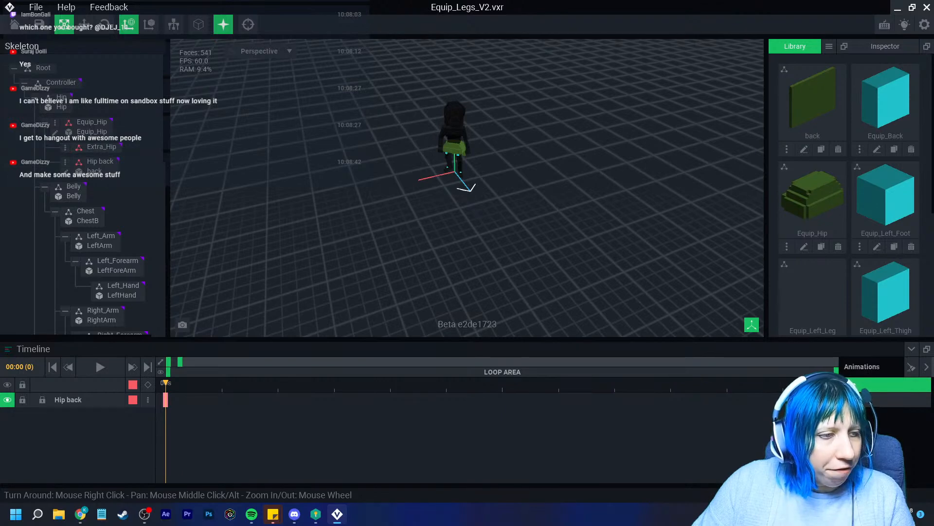
# Select the Hip back panel, slide it along its depth and lower it
pyautogui.scroll(10, 461, 125)
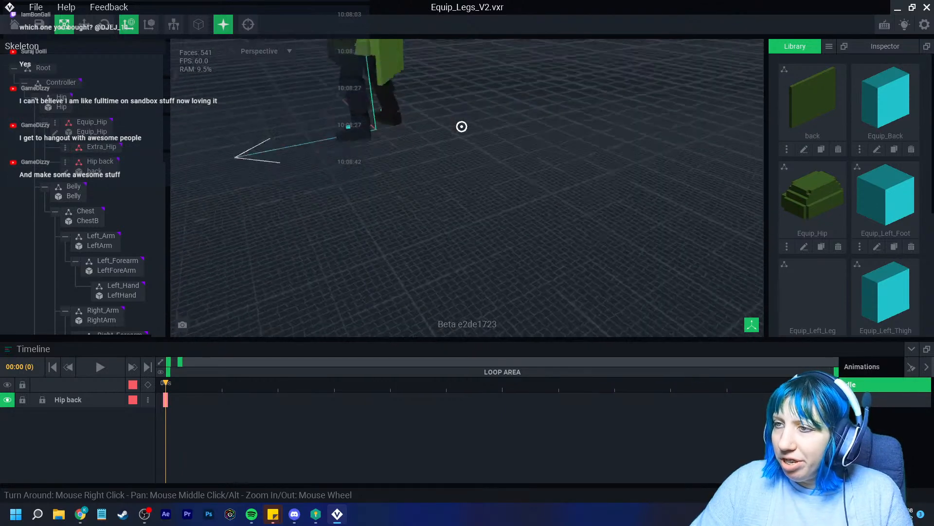
pyautogui.moveTo(380, 83); pyautogui.dragTo(389, 244, button='middle')
pyautogui.scroll(3, 389, 243)
pyautogui.moveTo(389, 244); pyautogui.dragTo(468, 239, button='right')
pyautogui.click(448, 249)
pyautogui.click(85, 24)
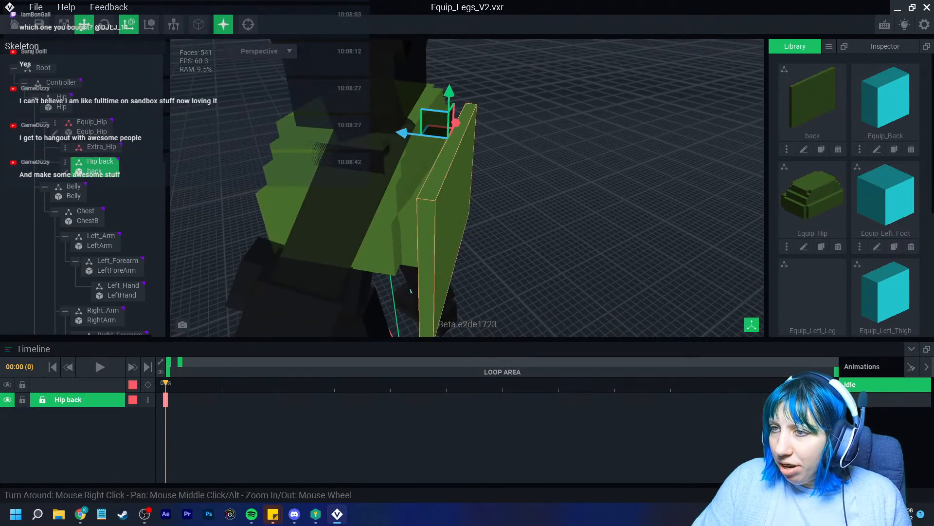
pyautogui.moveTo(404, 133)
pyautogui.mouseDown()
pyautogui.moveTo(388, 131)
pyautogui.moveTo(398, 133)
pyautogui.mouseUp()
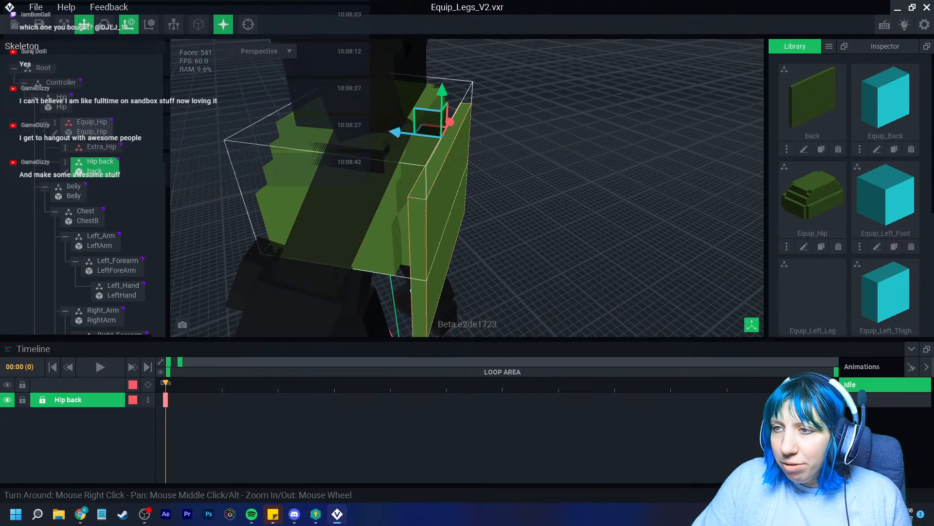
pyautogui.moveTo(442, 94); pyautogui.dragTo(445, 145)
# Tilt the Hip back panel by 18.6° with the Rotate tool
pyautogui.scroll(-2, 440, 205)
pyautogui.moveTo(441, 205); pyautogui.dragTo(397, 205, button='right')
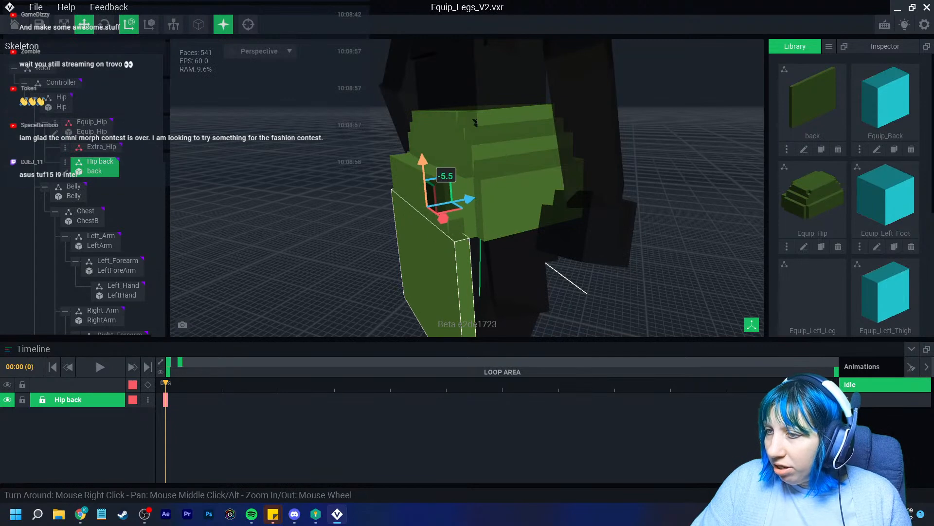
pyautogui.click(104, 25)
pyautogui.moveTo(475, 224); pyautogui.dragTo(492, 242, button='right')
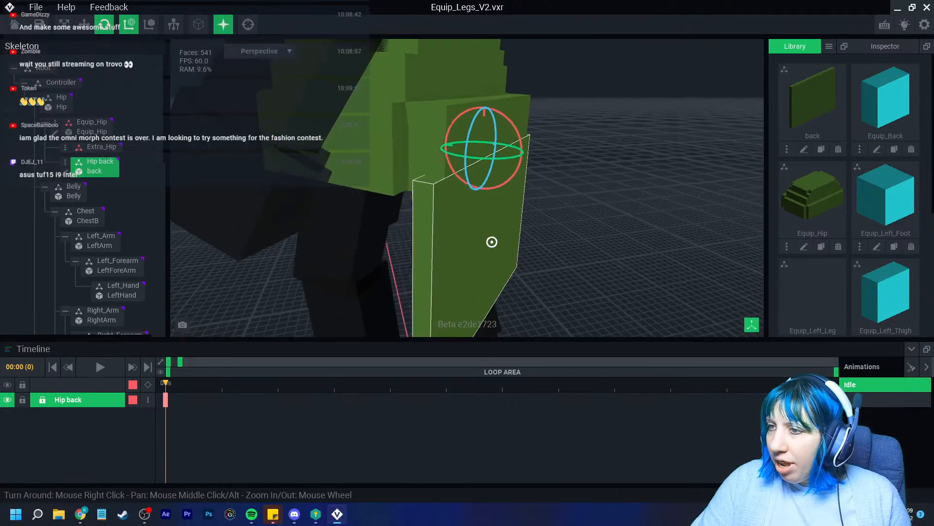
pyautogui.moveTo(522, 152); pyautogui.dragTo(443, 320)
pyautogui.click(443, 320)
# Reselect the Hip back panel and open its model for editing
pyautogui.scroll(-8, 443, 321)
pyautogui.moveTo(443, 320); pyautogui.dragTo(525, 280, button='right')
pyautogui.click(399, 227)
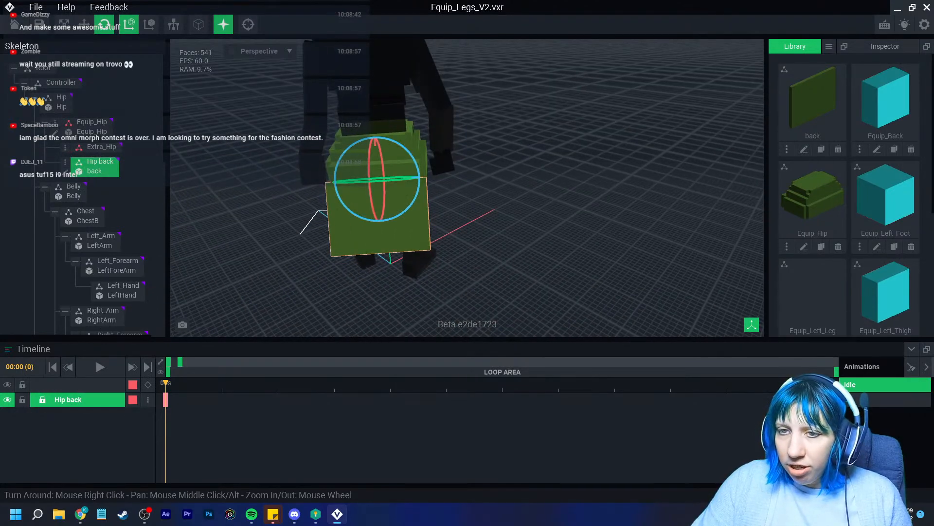
pyautogui.click(66, 172)
pyautogui.moveTo(312, 168); pyautogui.dragTo(414, 180, button='right')
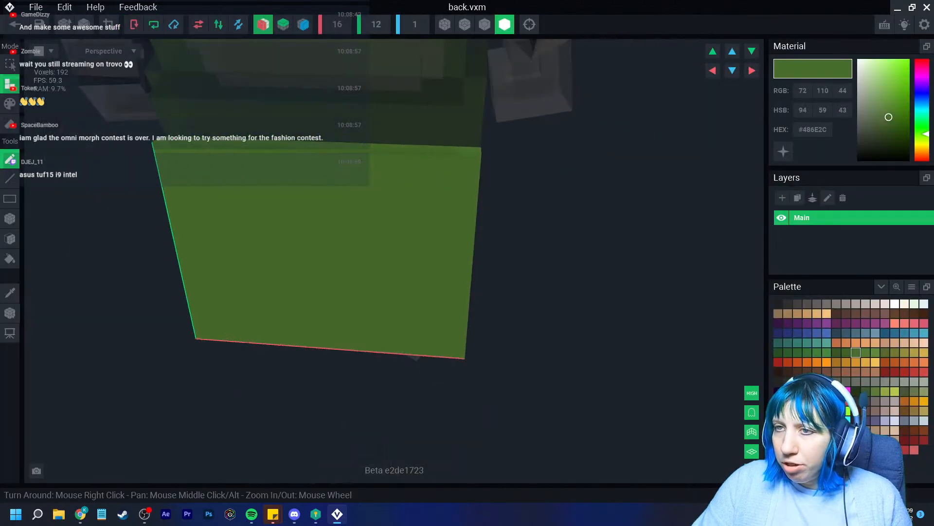
# Erase the panel's side columns and bottom four rows with box erasing
pyautogui.click(9, 125)
pyautogui.click(10, 219)
pyautogui.moveTo(326, 171); pyautogui.dragTo(353, 166, button='right')
pyautogui.moveTo(157, 157); pyautogui.dragTo(194, 352)
pyautogui.moveTo(203, 304)
pyautogui.mouseDown()
pyautogui.moveTo(371, 351)
pyautogui.moveTo(407, 350)
pyautogui.mouseUp()
pyautogui.moveTo(405, 342); pyautogui.dragTo(394, 332, button='right')
# Set the volume depth to 2 and add a raised voxel bar across the panel's lower part
pyautogui.click(415, 24)
pyautogui.write('2')
pyautogui.press('Return')
pyautogui.moveTo(390, 211); pyautogui.dragTo(440, 212, button='right')
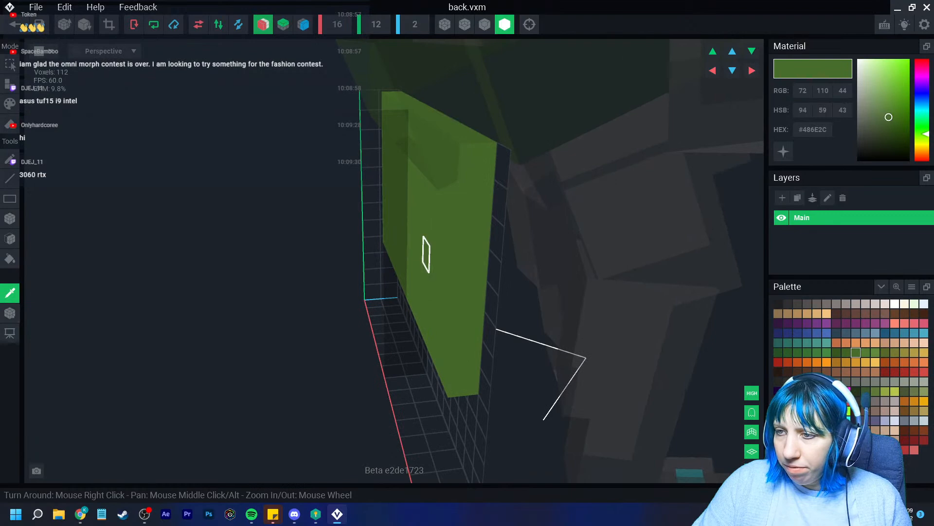
pyautogui.click(10, 85)
pyautogui.moveTo(462, 251); pyautogui.dragTo(467, 251, button='right')
pyautogui.moveTo(394, 240); pyautogui.dragTo(541, 273)
pyautogui.moveTo(541, 273); pyautogui.dragTo(535, 280, button='right')
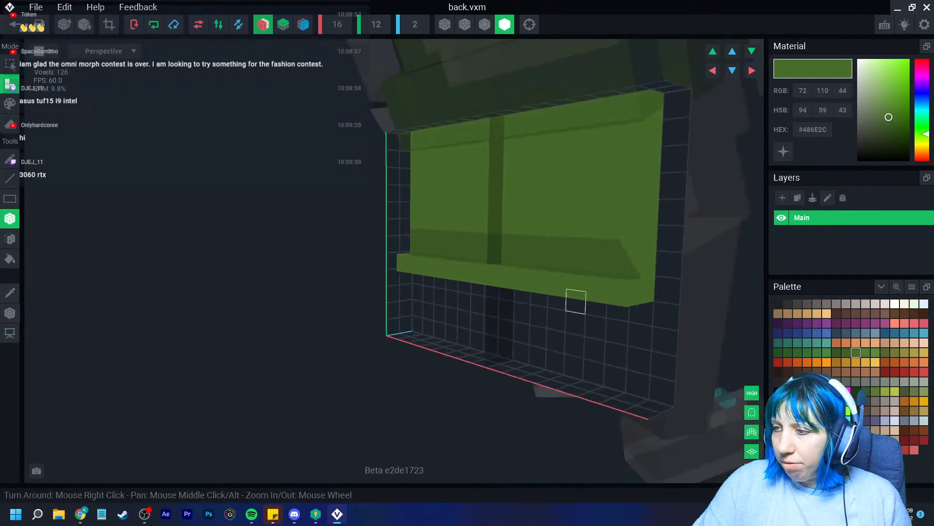
pyautogui.click(649, 291)
# Crop the model height down to 8
pyautogui.moveTo(575, 324); pyautogui.dragTo(555, 324, button='right')
pyautogui.scroll(-3, 472, 341)
pyautogui.moveTo(476, 355); pyautogui.dragTo(476, 354, button='right')
pyautogui.scroll(4, 476, 355)
pyautogui.scroll(-5, 476, 355)
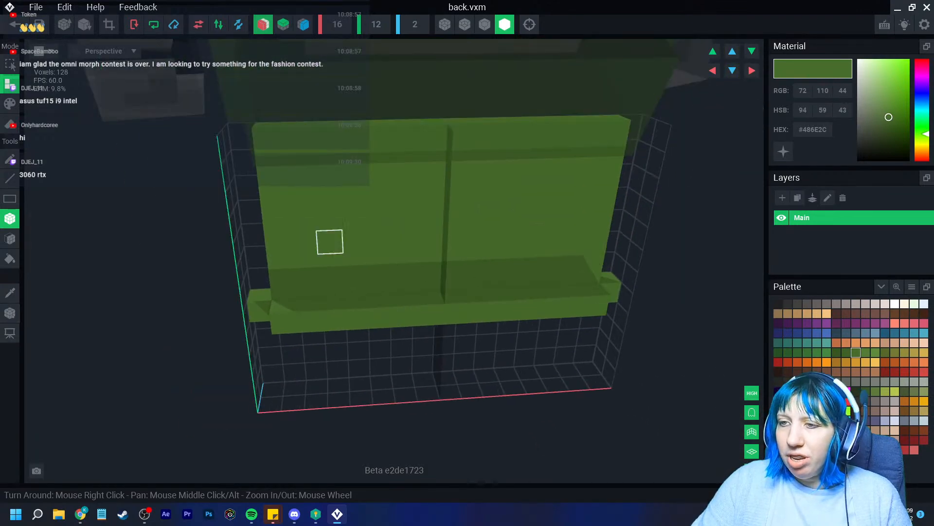
pyautogui.click(109, 24)
pyautogui.click(10, 313)
pyautogui.moveTo(486, 277); pyautogui.dragTo(346, 284, button='right')
# Shift the pivot 2 units sideways, then save back.vxm and return to the rig
pyautogui.moveTo(414, 195); pyautogui.dragTo(451, 205)
pyautogui.click(14, 24)
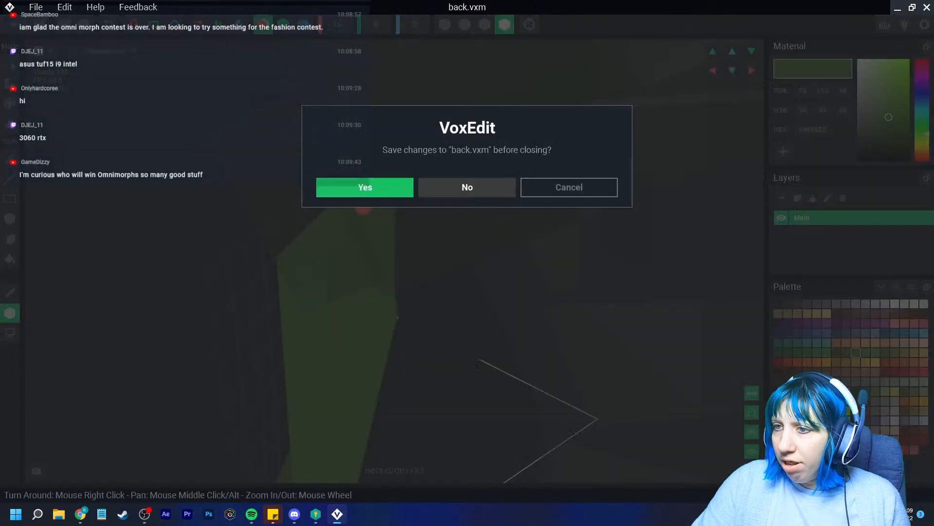
pyautogui.click(372, 187)
pyautogui.scroll(10, 510, 199)
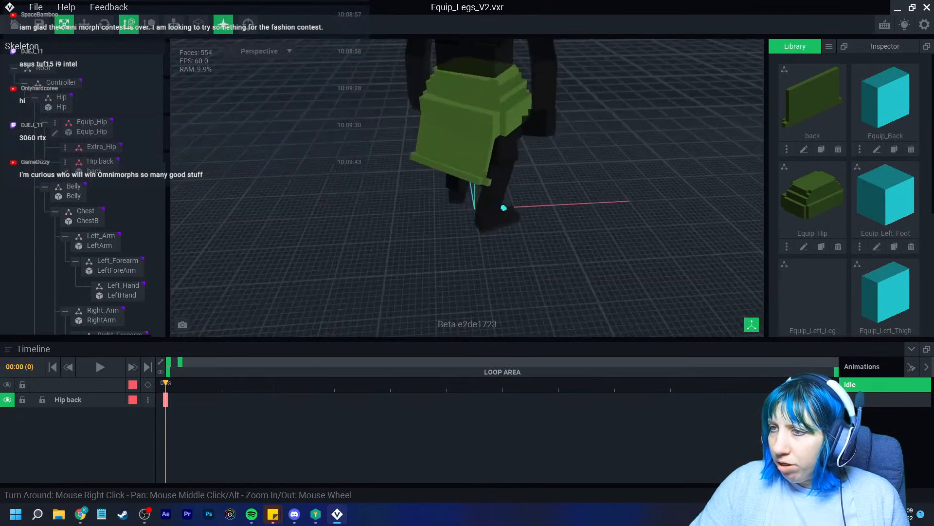
# Inspect the green back panel from behind the hips, then open the Library's add-model menu
pyautogui.moveTo(510, 199)
pyautogui.mouseDown(button='right')
pyautogui.moveTo(457, 199)
pyautogui.moveTo(506, 202)
pyautogui.moveTo(510, 217)
pyautogui.mouseUp(button='right')
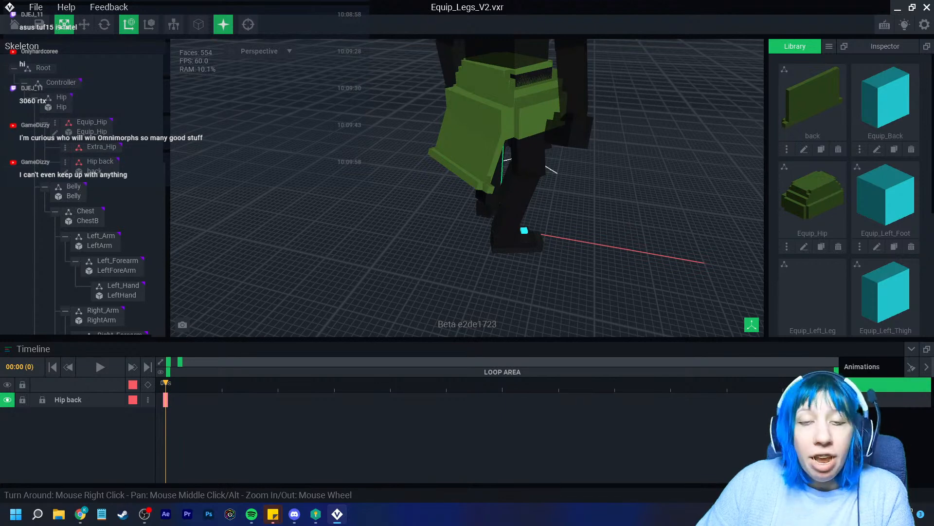
pyautogui.moveTo(477, 113); pyautogui.dragTo(479, 113, button='right')
pyautogui.scroll(4, 491, 160)
pyautogui.moveTo(508, 188); pyautogui.dragTo(511, 215, button='right')
pyautogui.scroll(-4, 508, 188)
pyautogui.scroll(3, 511, 214)
pyautogui.moveTo(481, 247); pyautogui.dragTo(463, 203, button='middle')
pyautogui.moveTo(462, 202); pyautogui.dragTo(462, 202, button='right')
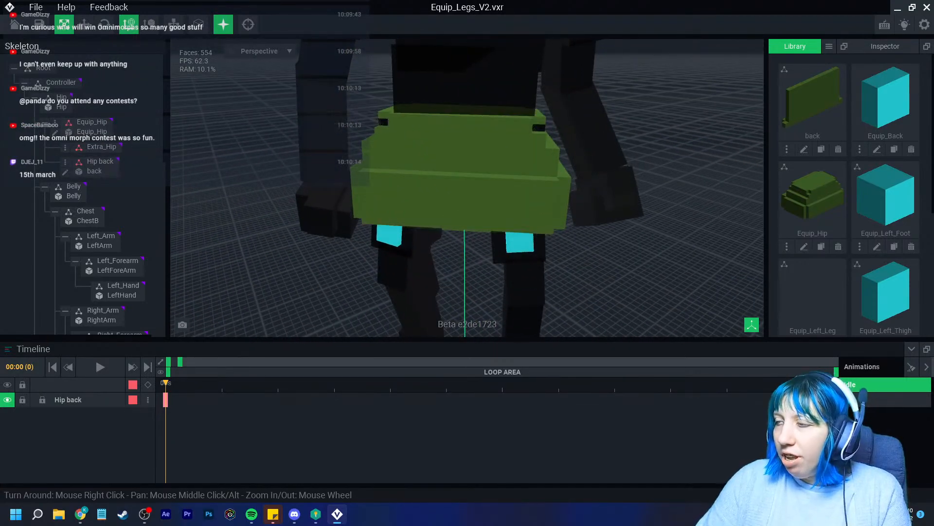
pyautogui.click(830, 46)
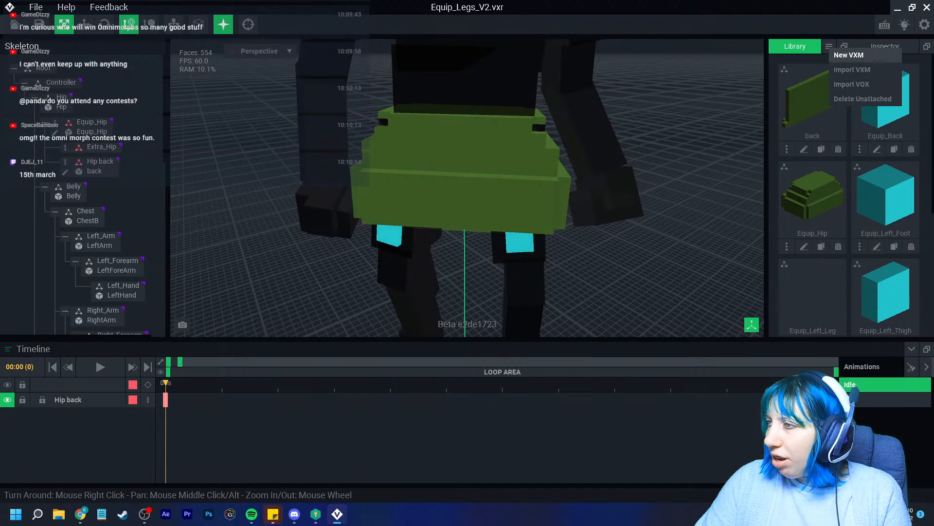
# Create a new empty model named flower1
pyautogui.click(849, 55)
pyautogui.write('flower1')
pyautogui.press('Return')
# Load the third palette image as the model's palette and turn off X mirroring
pyautogui.click(912, 286)
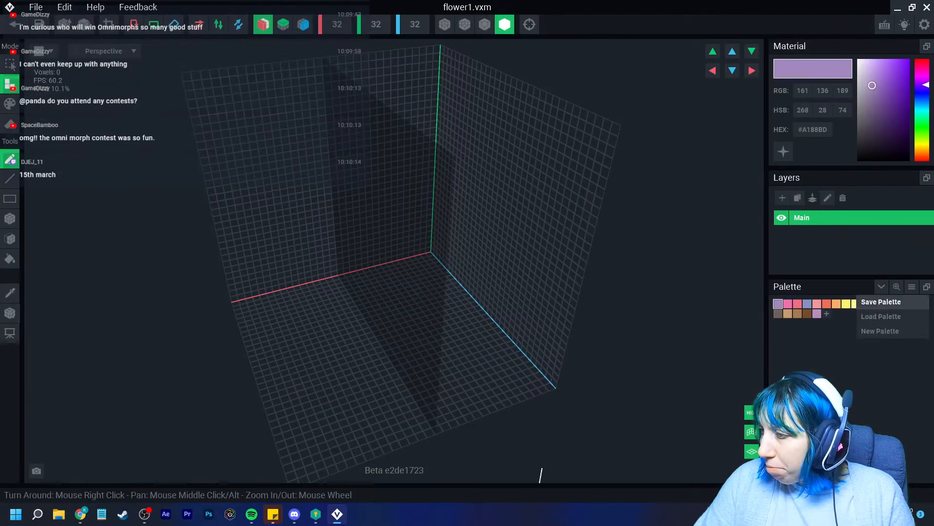
pyautogui.click(895, 314)
pyautogui.click(485, 162)
pyautogui.click(662, 392)
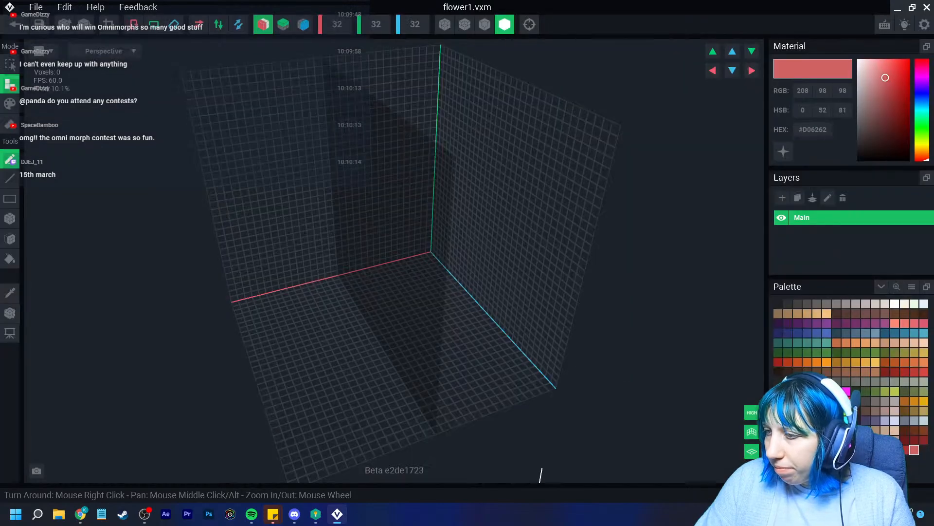
pyautogui.click(262, 24)
# Tilt toward the grid floor and try test voxels in dark and brighter red, undoing them
pyautogui.moveTo(346, 336); pyautogui.dragTo(352, 365, button='right')
pyautogui.scroll(4, 357, 357)
pyautogui.moveTo(359, 314); pyautogui.dragTo(367, 348, button='right')
pyautogui.scroll(3, 367, 349)
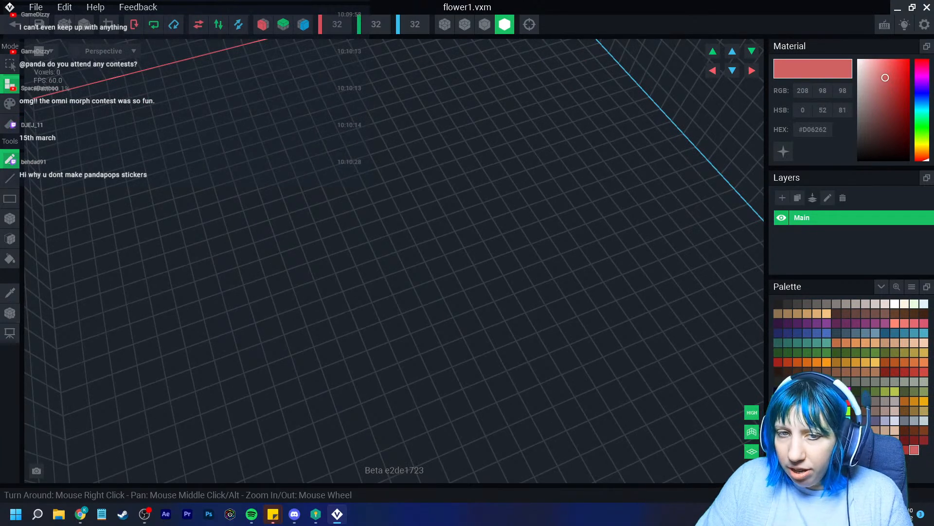
pyautogui.click(915, 440)
pyautogui.click(367, 217)
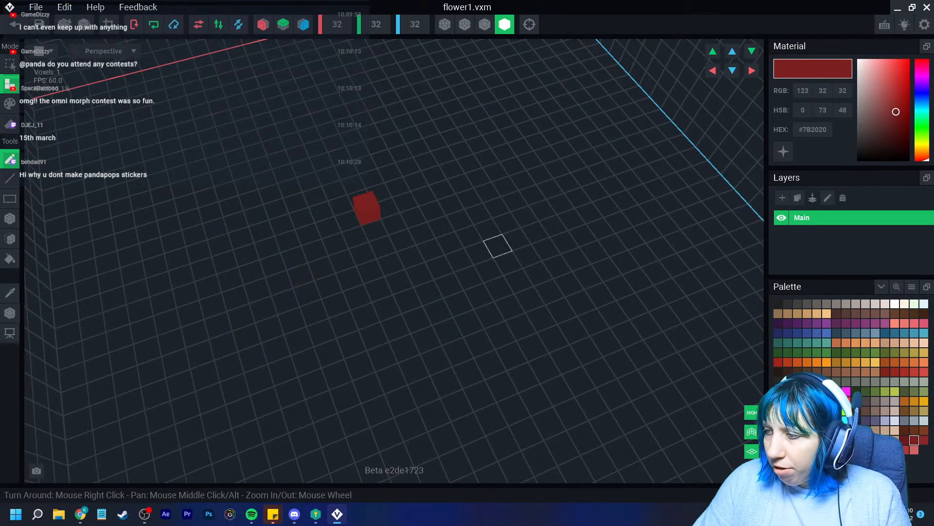
pyautogui.click(896, 450)
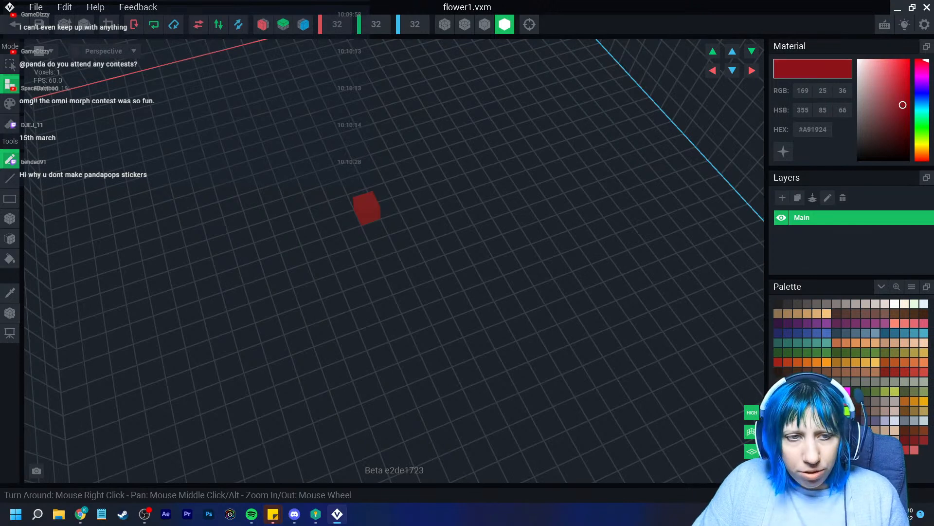
pyautogui.click(915, 440)
pyautogui.hotkey('ctrl', 'z')
pyautogui.click(382, 247)
pyautogui.hotkey('ctrl', 'z')
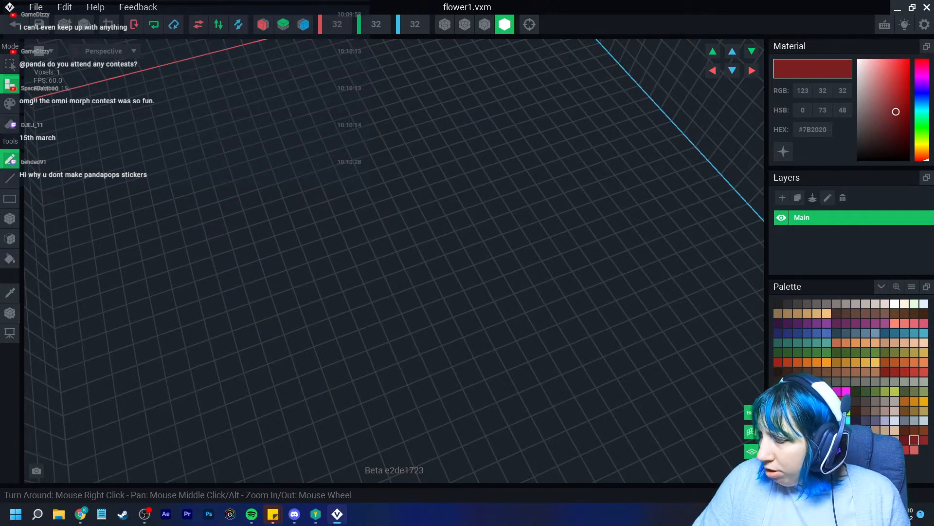
# Select deeper red #8C131B, place two test voxels, and undo both to leave the grid empty
pyautogui.click(886, 449)
pyautogui.click(500, 245)
pyautogui.hotkey('ctrl', 'z')
pyautogui.click(422, 233)
pyautogui.hotkey('ctrl', 'z')
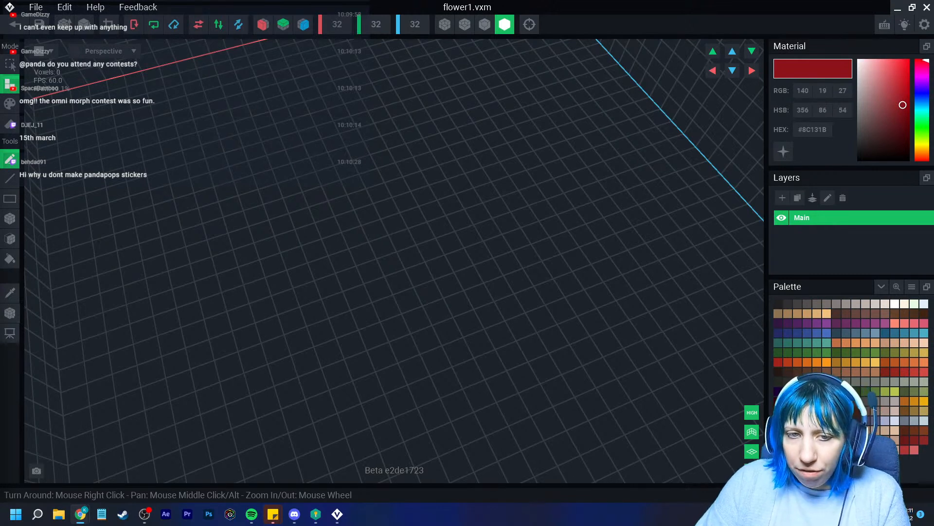
# Place a #A91924 red voxel near the grid centre, undoing the extra ones
pyautogui.click(895, 372)
pyautogui.click(308, 235)
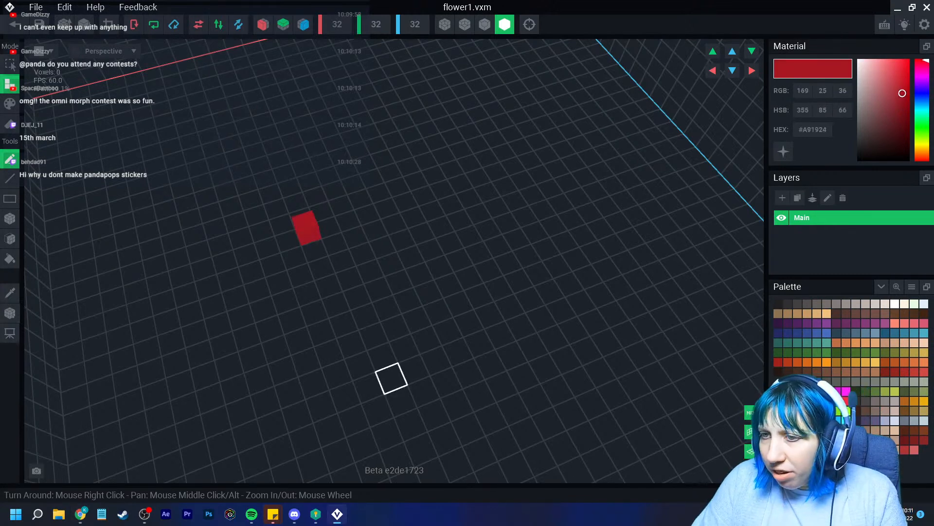
pyautogui.hotkey('ctrl', 'z')
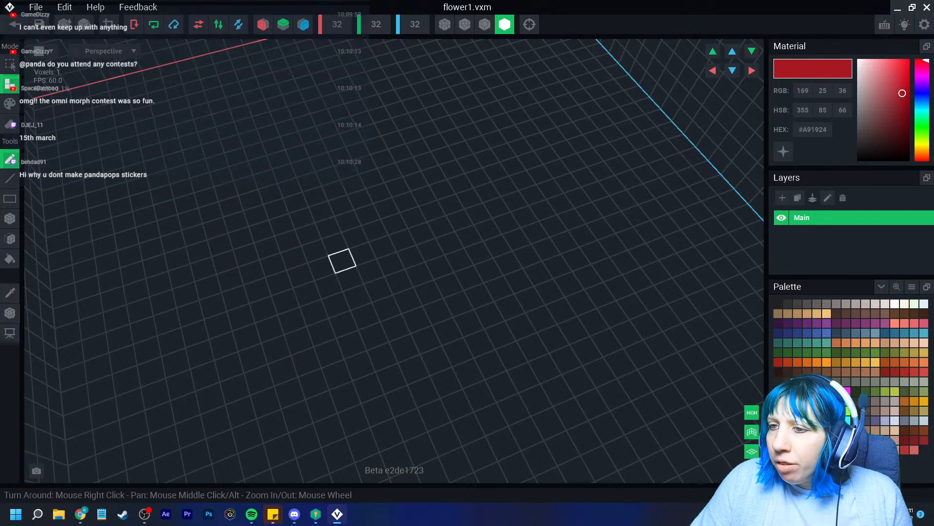
pyautogui.click(370, 271)
pyautogui.click(350, 277)
pyautogui.click(379, 289)
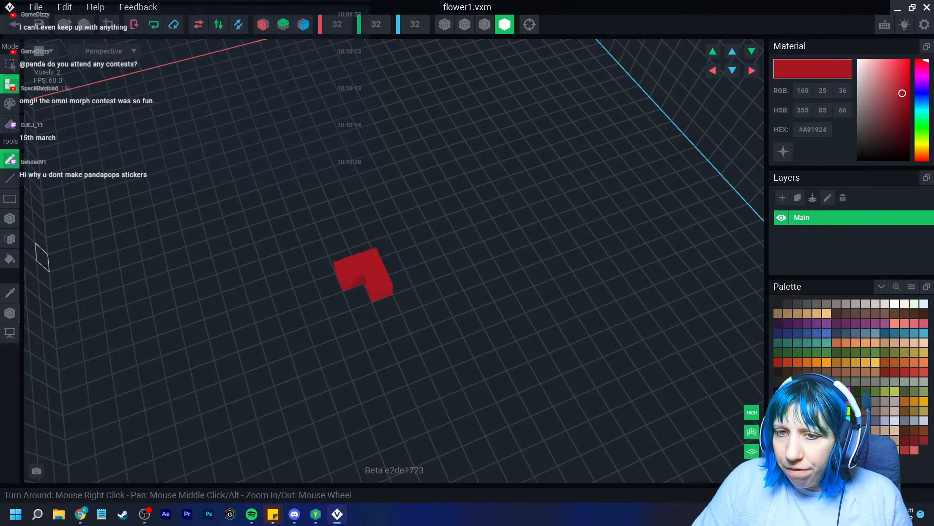
pyautogui.click(10, 218)
pyautogui.hotkey('ctrl', 'z')
pyautogui.hotkey('ctrl', 'z')
# Stretch the voxel into a flat red block with the Box tool and add a 2x2 layer on top
pyautogui.moveTo(344, 278); pyautogui.dragTo(401, 304)
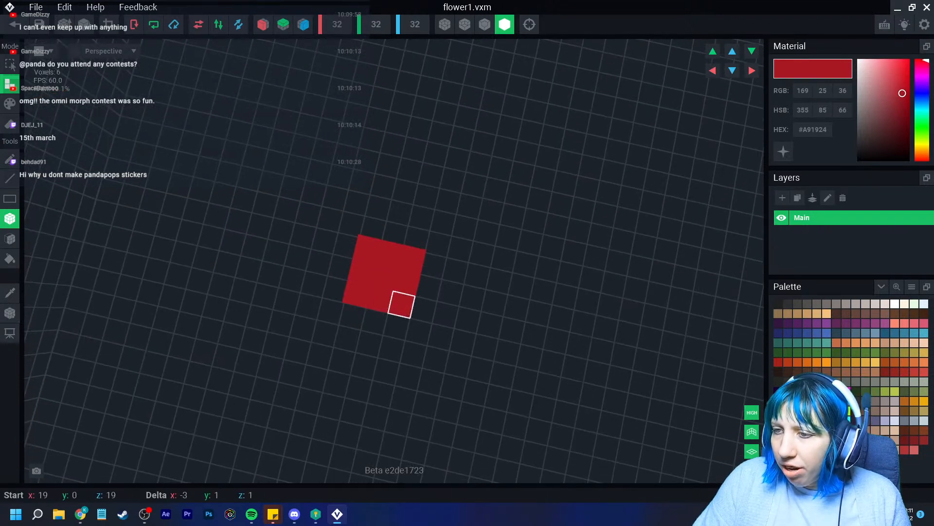
pyautogui.moveTo(402, 305); pyautogui.dragTo(458, 289, button='right')
pyautogui.moveTo(460, 264); pyautogui.dragTo(395, 331)
pyautogui.moveTo(394, 331); pyautogui.dragTo(462, 336, button='right')
pyautogui.moveTo(387, 295); pyautogui.dragTo(403, 331)
pyautogui.moveTo(508, 387); pyautogui.dragTo(536, 362, button='right')
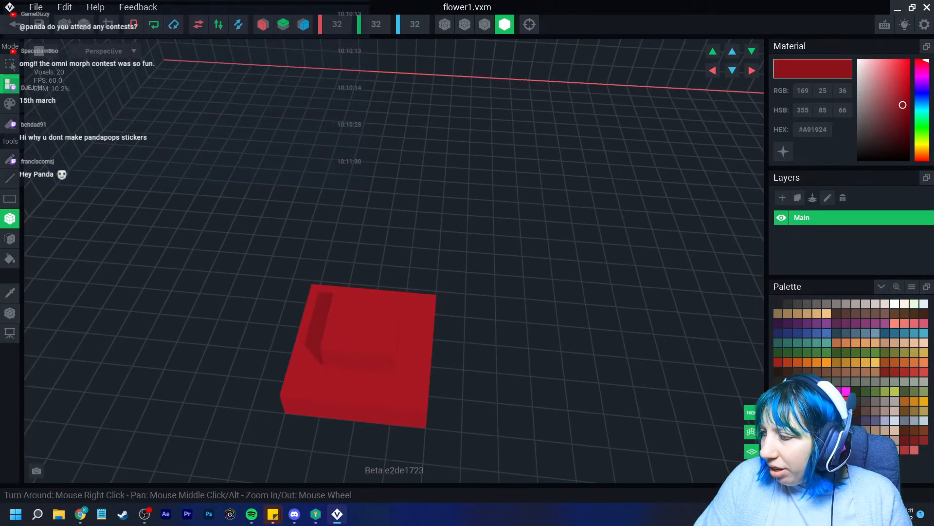
# Repaint three corner voxels of the block darker red in Paint mode
pyautogui.click(10, 104)
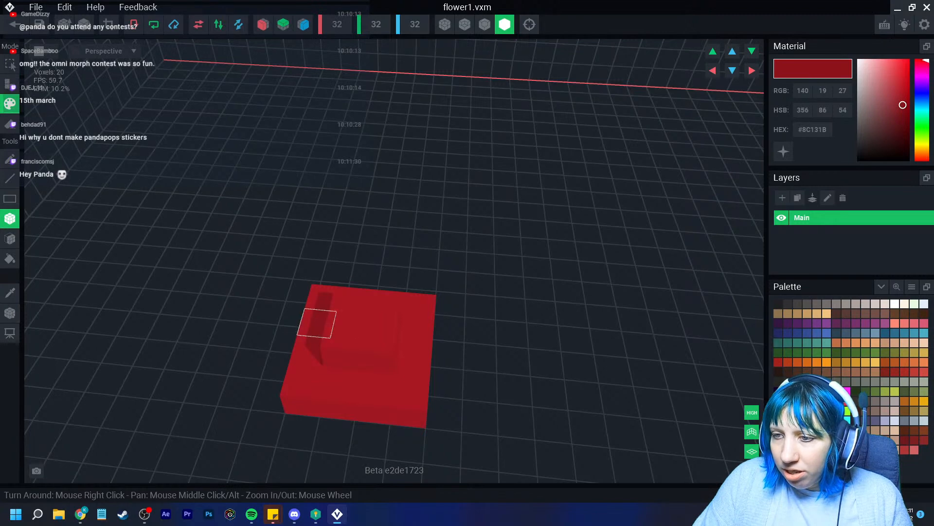
pyautogui.moveTo(372, 388)
pyautogui.mouseDown(button='right')
pyautogui.moveTo(434, 376)
pyautogui.moveTo(426, 382)
pyautogui.mouseUp(button='right')
pyautogui.click(477, 374)
pyautogui.click(512, 365)
pyautogui.click(501, 331)
pyautogui.moveTo(482, 414); pyautogui.dragTo(540, 411, button='right')
pyautogui.moveTo(480, 363); pyautogui.dragTo(538, 304, button='right')
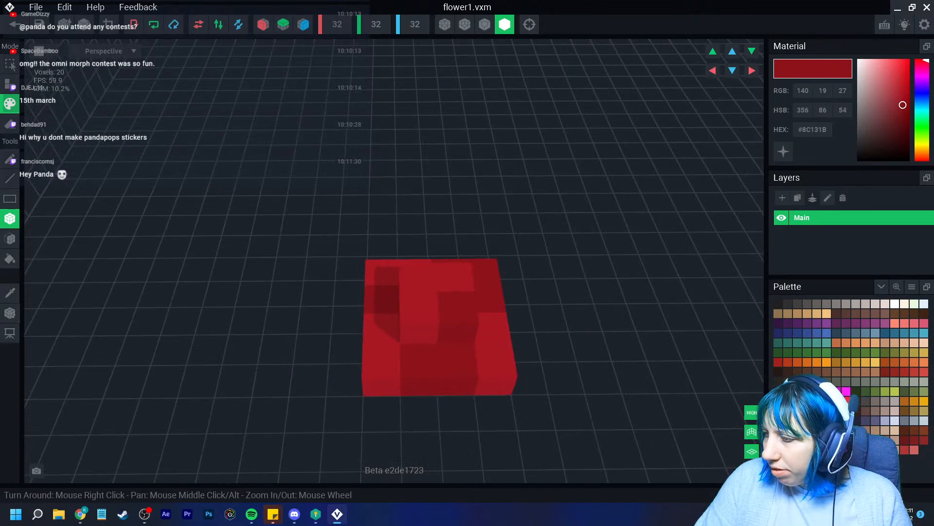
# Paint the centre, left-side and top-left voxels bright red #E22436
pyautogui.click(847, 401)
pyautogui.click(420, 309)
pyautogui.moveTo(426, 414); pyautogui.dragTo(452, 444, button='right')
pyautogui.click(381, 327)
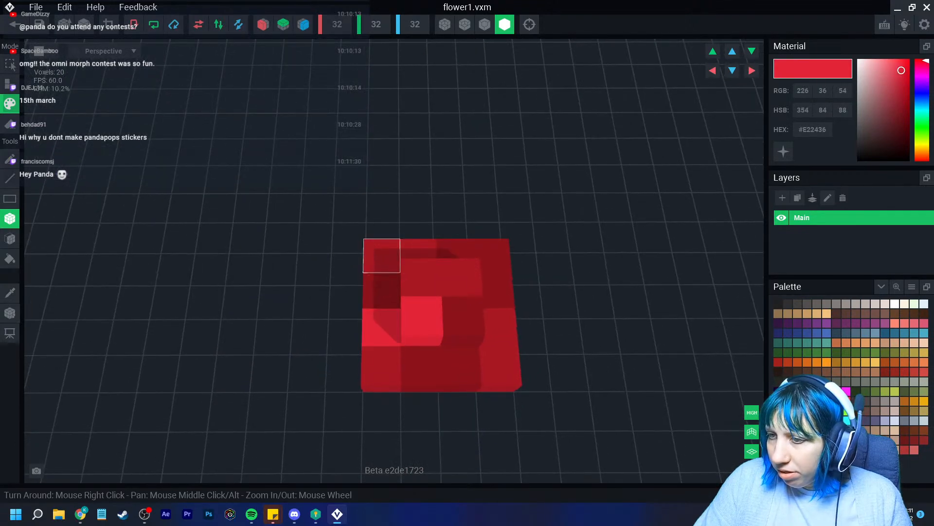
pyautogui.click(382, 256)
pyautogui.scroll(-2, 443, 406)
pyautogui.moveTo(485, 389)
pyautogui.mouseDown(button='right')
pyautogui.moveTo(478, 376)
pyautogui.moveTo(487, 382)
pyautogui.mouseUp(button='right')
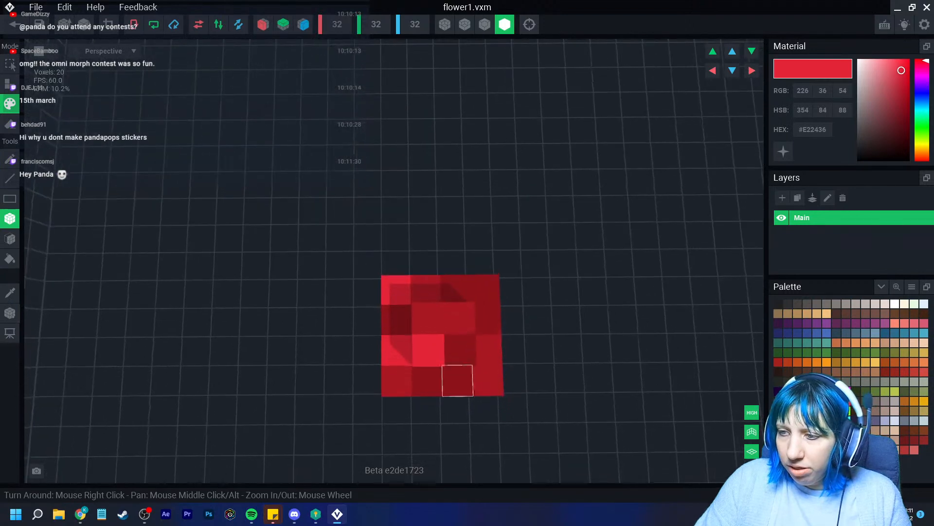
# Trim the volume to 4×2×4, set the pivot to the floor, and return to the project
pyautogui.click(109, 24)
pyautogui.scroll(-6, 428, 307)
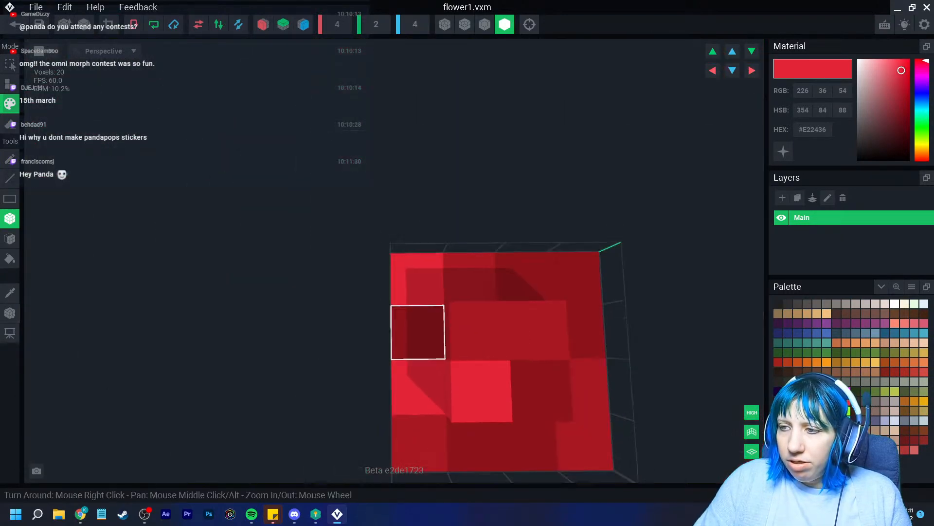
pyautogui.scroll(-3, 417, 332)
pyautogui.click(11, 313)
pyautogui.rightClick(14, 313)
pyautogui.click(43, 320)
pyautogui.click(15, 24)
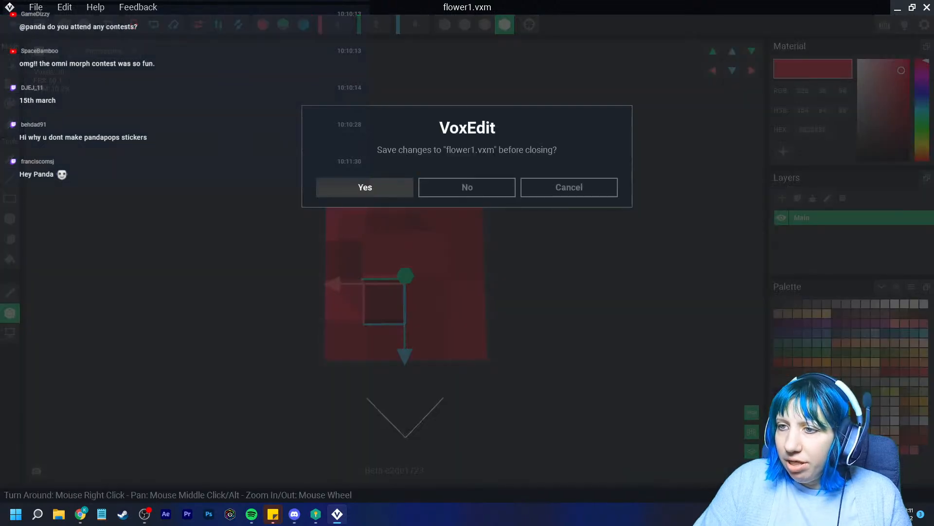
# Save flower1 and view the character's legs in the project
pyautogui.click(365, 188)
pyautogui.scroll(4, 428, 195)
pyautogui.moveTo(429, 194); pyautogui.dragTo(468, 190, button='right')
pyautogui.scroll(3, 429, 195)
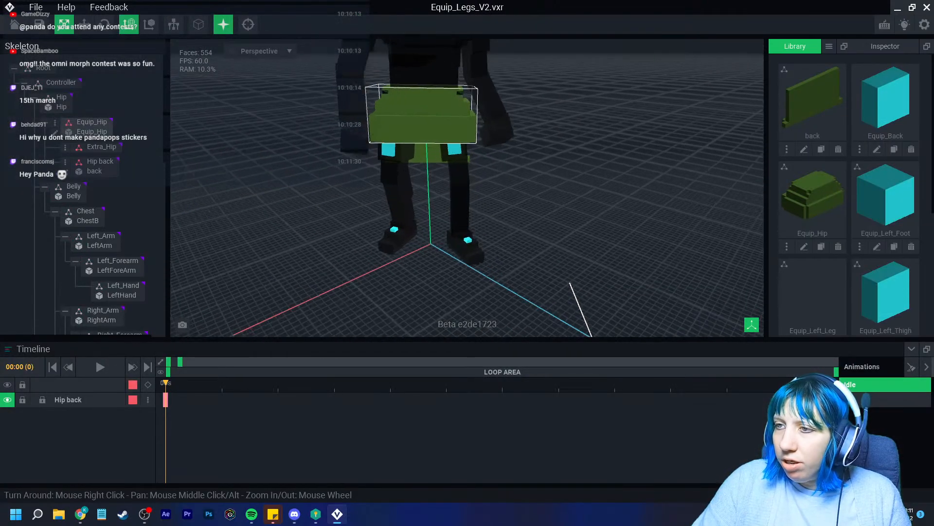
# Create a child node F1 under Equip_Hip and attach the flower1 model to it
pyautogui.click(55, 124)
pyautogui.click(87, 131)
pyautogui.write('F1')
pyautogui.press('Return')
pyautogui.scroll(-3, 850, 190)
pyautogui.moveTo(886, 270); pyautogui.dragTo(90, 186)
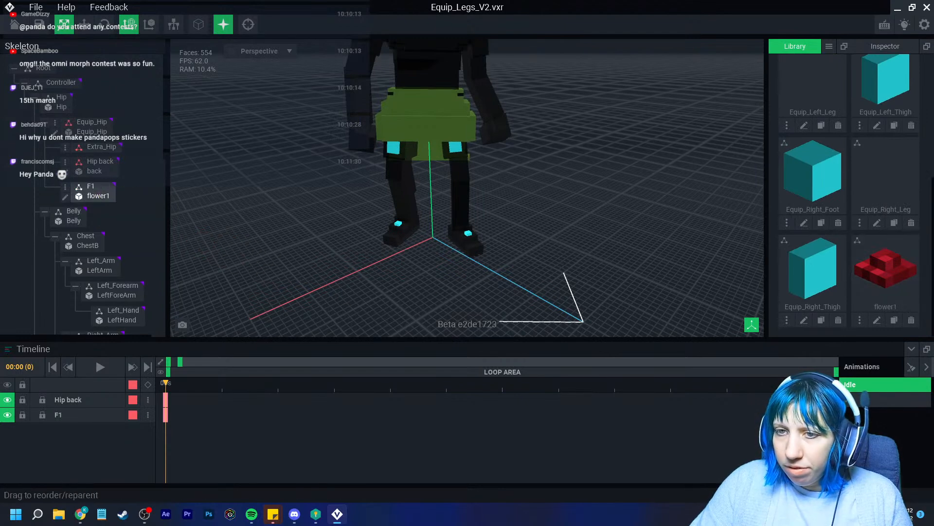
# Rotate flower1 upright about the X axis and save the change
pyautogui.click(65, 196)
pyautogui.moveTo(353, 207); pyautogui.dragTo(377, 189, button='right')
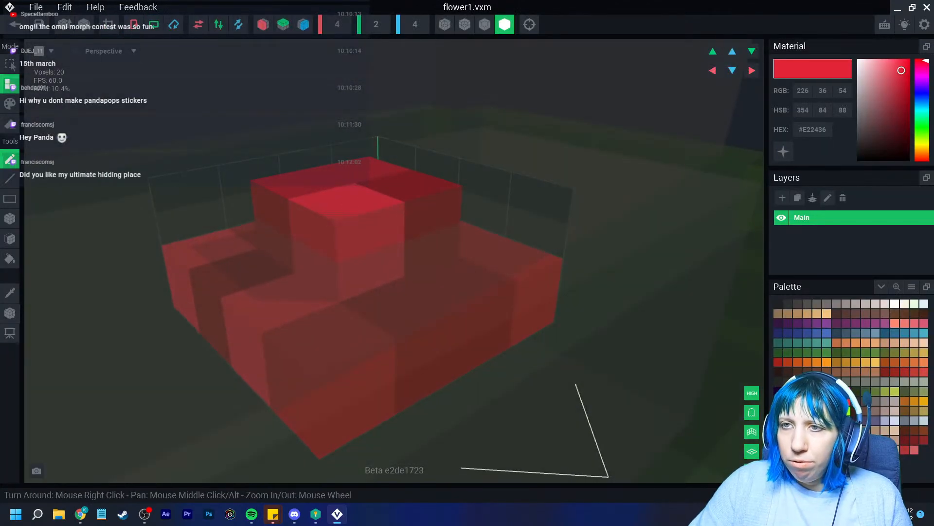
pyautogui.click(134, 24)
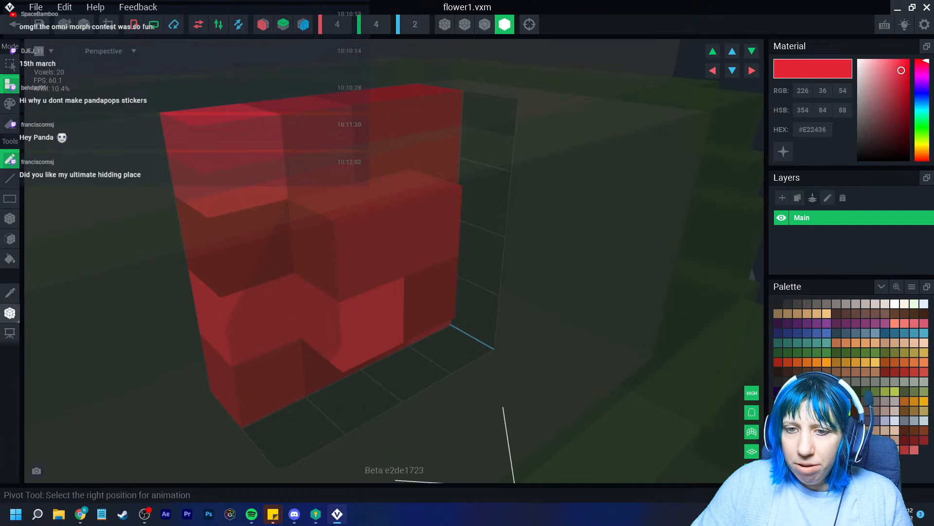
pyautogui.click(10, 313)
pyautogui.click(11, 25)
pyautogui.click(365, 187)
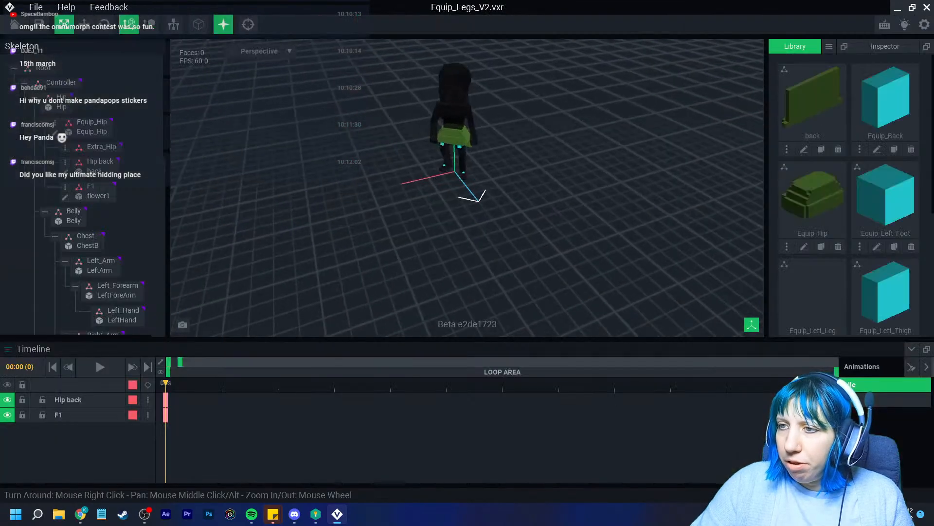
# Select the F1 node and move the flower toward the hip with the Move gizmo
pyautogui.moveTo(420, 157); pyautogui.dragTo(438, 158, button='right')
pyautogui.scroll(2, 438, 158)
pyautogui.click(97, 192)
pyautogui.moveTo(341, 146); pyautogui.dragTo(290, 238, button='middle')
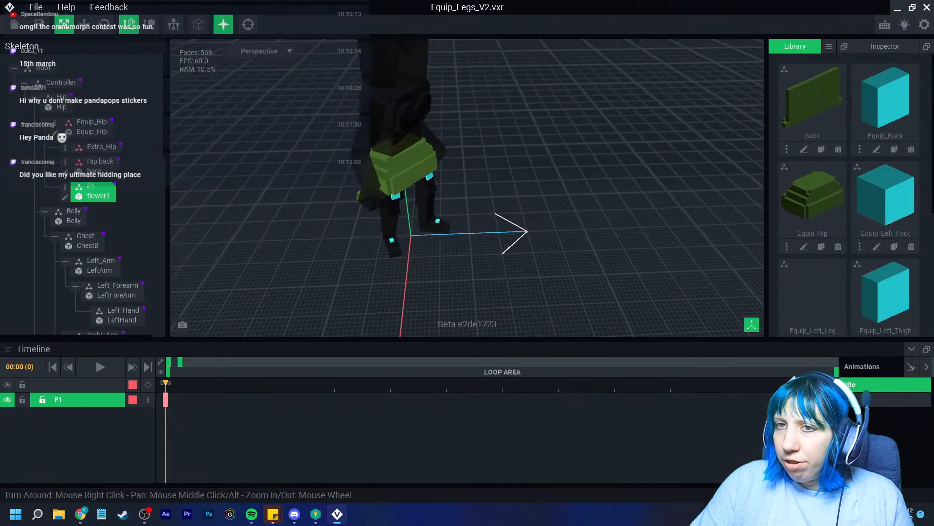
pyautogui.click(84, 24)
pyautogui.scroll(4, 417, 154)
pyautogui.moveTo(414, 160); pyautogui.dragTo(449, 175)
pyautogui.moveTo(480, 197); pyautogui.dragTo(379, 195, button='right')
pyautogui.scroll(4, 433, 192)
# Slide the flower along the hip and nudge it into place on the green hip armour
pyautogui.moveTo(337, 123); pyautogui.dragTo(233, 136)
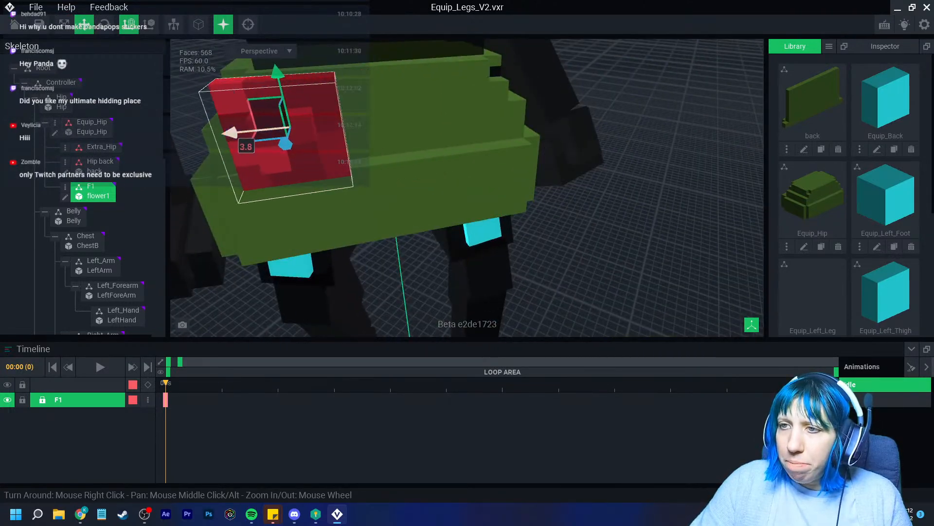
pyautogui.moveTo(370, 168); pyautogui.dragTo(369, 168, button='right')
pyautogui.scroll(3, 368, 168)
pyautogui.moveTo(286, 89); pyautogui.dragTo(319, 86)
pyautogui.scroll(-3, 392, 173)
pyautogui.moveTo(370, 171); pyautogui.dragTo(467, 194, button='right')
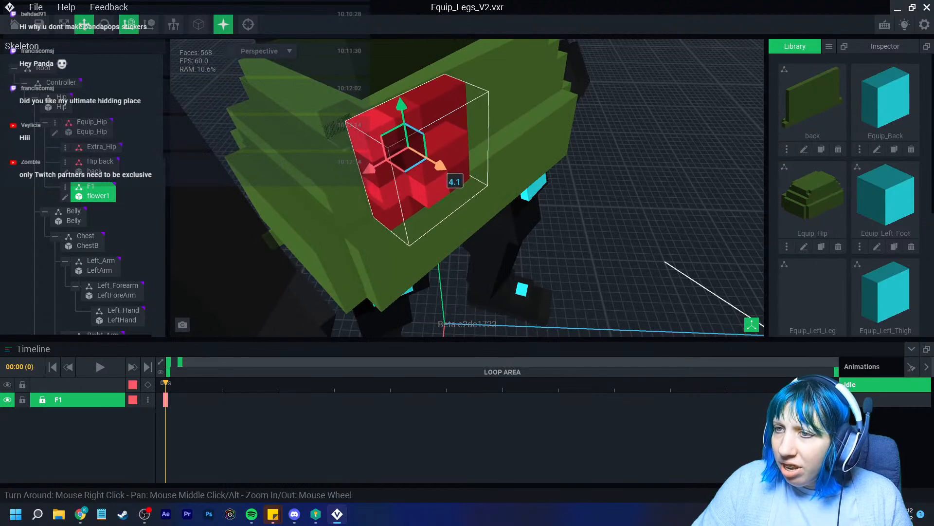
pyautogui.moveTo(432, 169); pyautogui.dragTo(432, 169)
pyautogui.moveTo(432, 169); pyautogui.dragTo(432, 169, button='right')
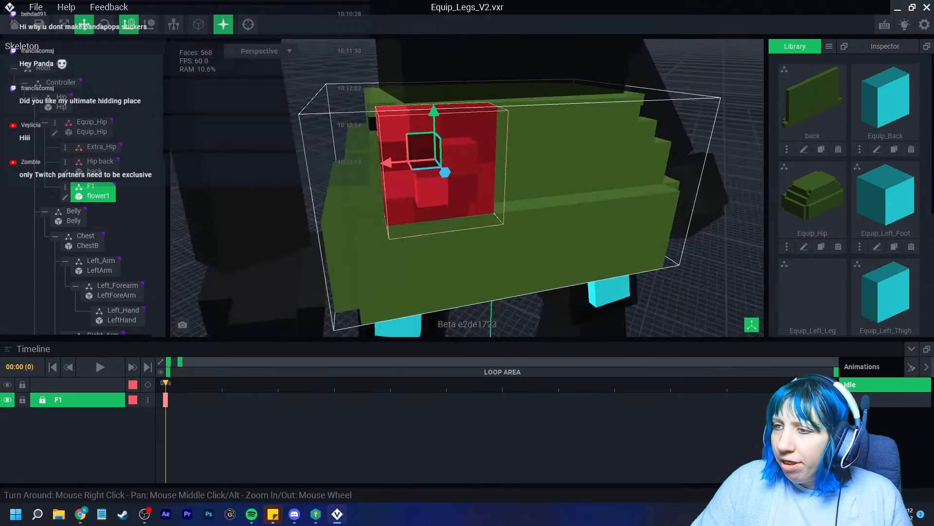
pyautogui.scroll(-3, 433, 169)
pyautogui.moveTo(508, 216); pyautogui.dragTo(484, 231, button='right')
# In flower1 with voxel outlines shown, erase the left column and bottom-row voxels
pyautogui.click(65, 197)
pyautogui.click(485, 24)
pyautogui.moveTo(382, 256); pyautogui.dragTo(348, 236, button='right')
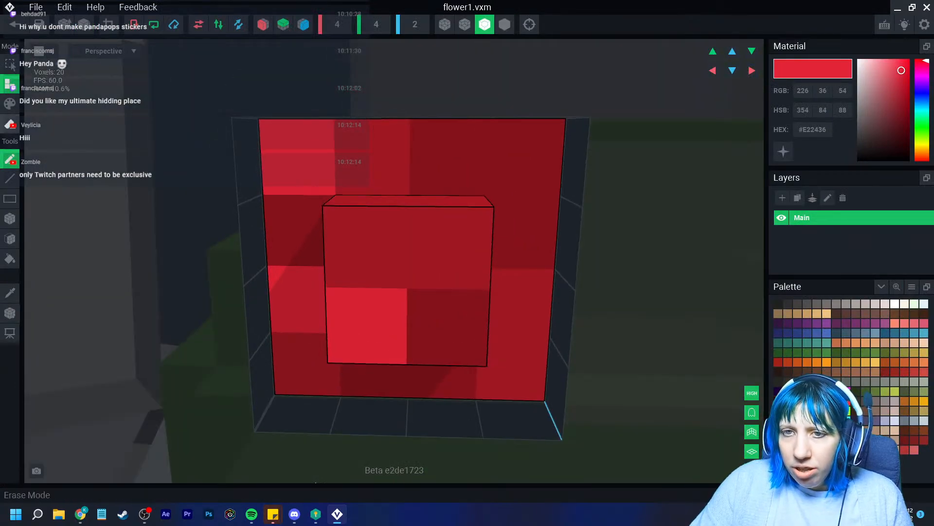
pyautogui.click(10, 124)
pyautogui.moveTo(297, 159); pyautogui.dragTo(305, 353)
pyautogui.click(374, 380)
pyautogui.click(442, 382)
pyautogui.click(514, 373)
# Erase the right column, top and protruding voxels, leaving a small four-voxel block
pyautogui.moveTo(519, 307); pyautogui.dragTo(525, 158)
pyautogui.moveTo(451, 157); pyautogui.dragTo(378, 158)
pyautogui.moveTo(419, 279); pyautogui.dragTo(335, 302, button='right')
pyautogui.moveTo(560, 205); pyautogui.dragTo(538, 385)
pyautogui.moveTo(538, 385)
pyautogui.mouseDown(button='right')
pyautogui.moveTo(496, 392)
pyautogui.moveTo(572, 316)
pyautogui.moveTo(537, 328)
pyautogui.moveTo(553, 298)
pyautogui.mouseUp(button='right')
pyautogui.click(572, 314)
pyautogui.moveTo(553, 298); pyautogui.dragTo(484, 317, button='middle')
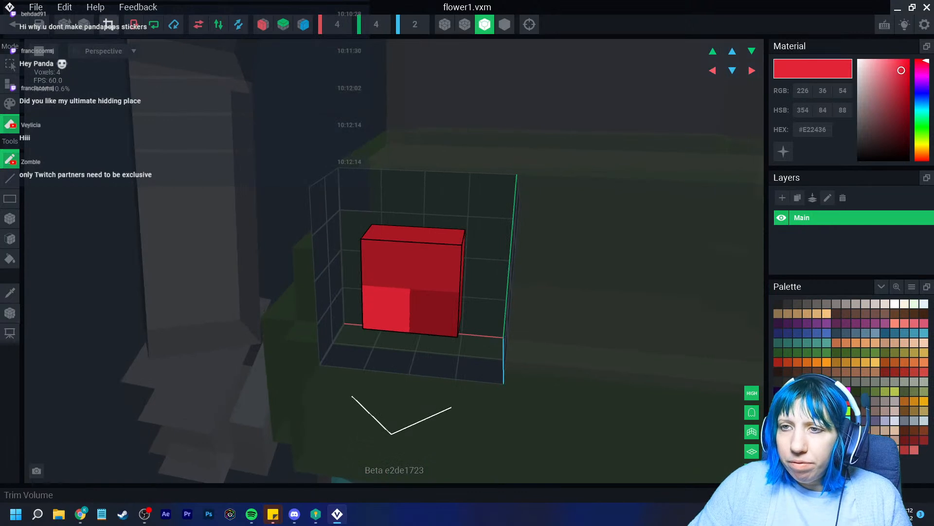
# Trim the volume to 2×2×1, centre the pivot and shift its depth, then save flower1
pyautogui.click(108, 25)
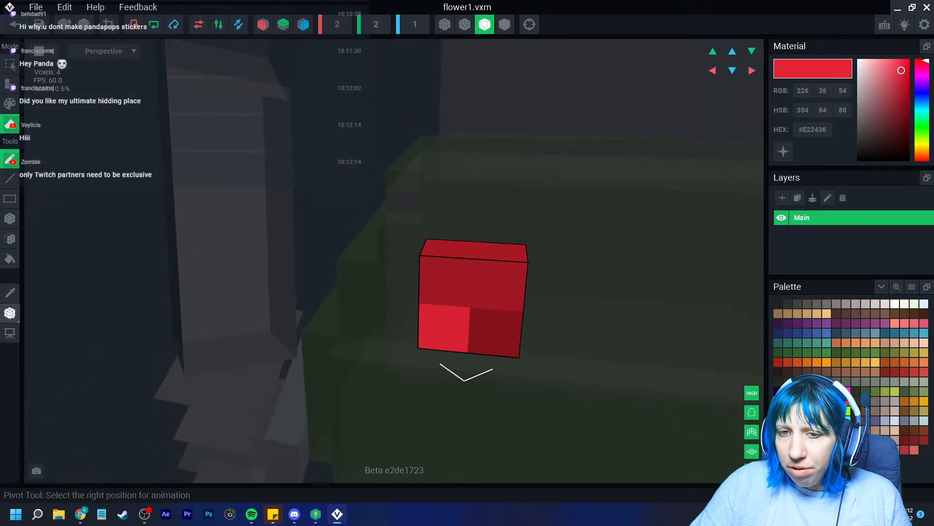
pyautogui.click(10, 313)
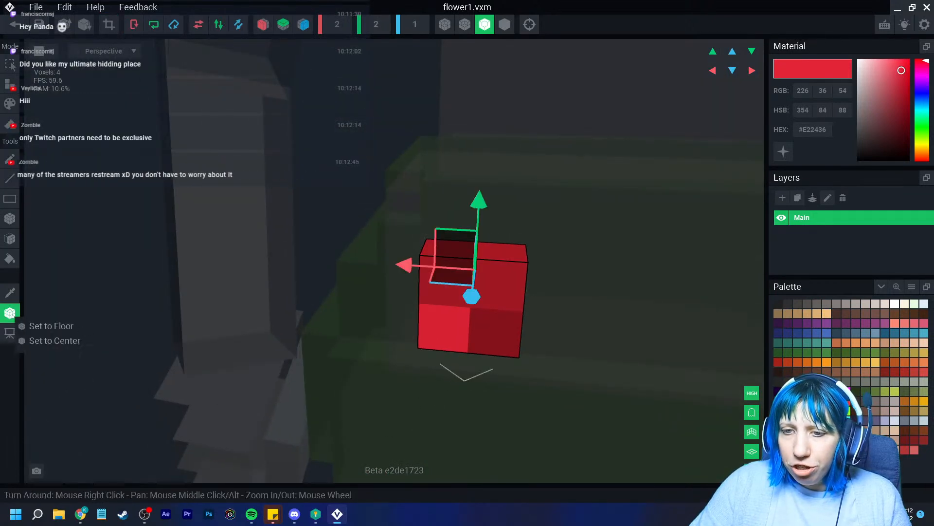
pyautogui.click(54, 341)
pyautogui.moveTo(537, 328); pyautogui.dragTo(537, 328, button='right')
pyautogui.moveTo(495, 262); pyautogui.dragTo(509, 266)
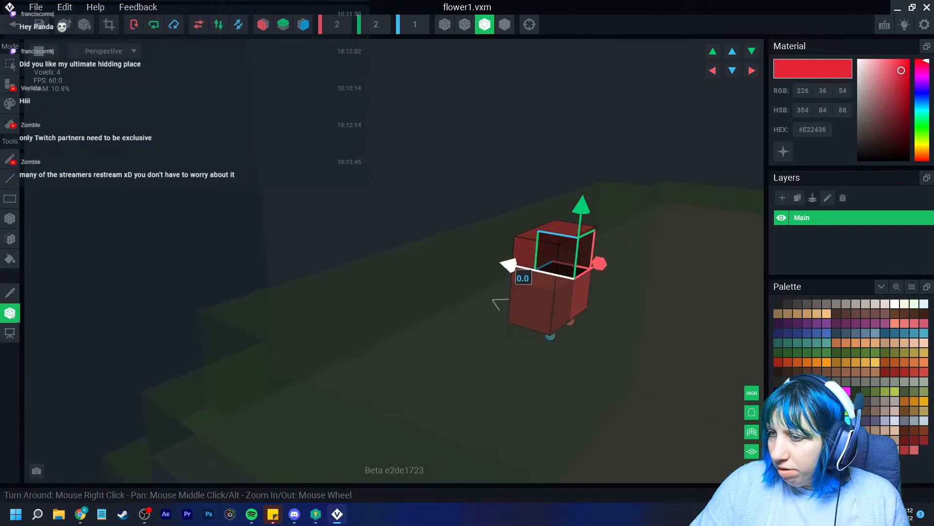
pyautogui.moveTo(516, 287); pyautogui.dragTo(599, 292, button='right')
pyautogui.click(14, 25)
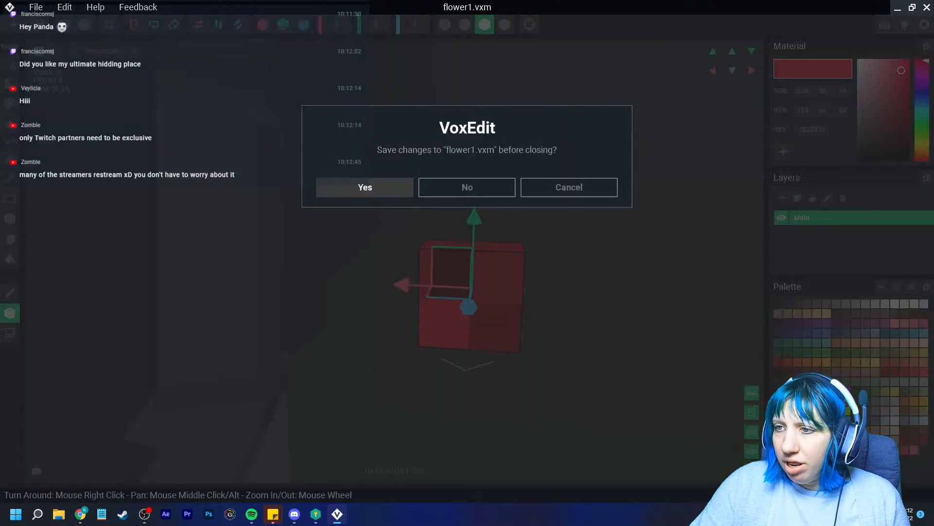
pyautogui.click(365, 187)
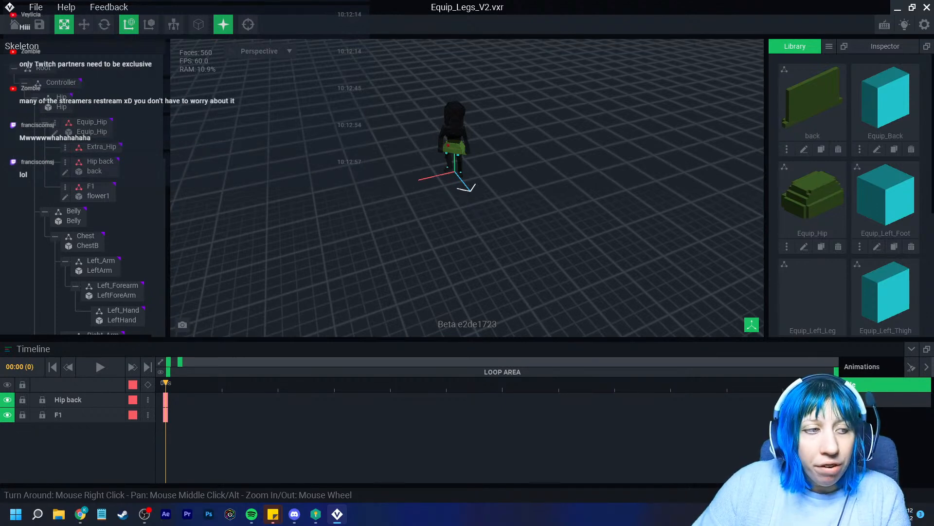
# Zoom to the hip, select the red flower F1, and activate the Move tool
pyautogui.scroll(8, 467, 188)
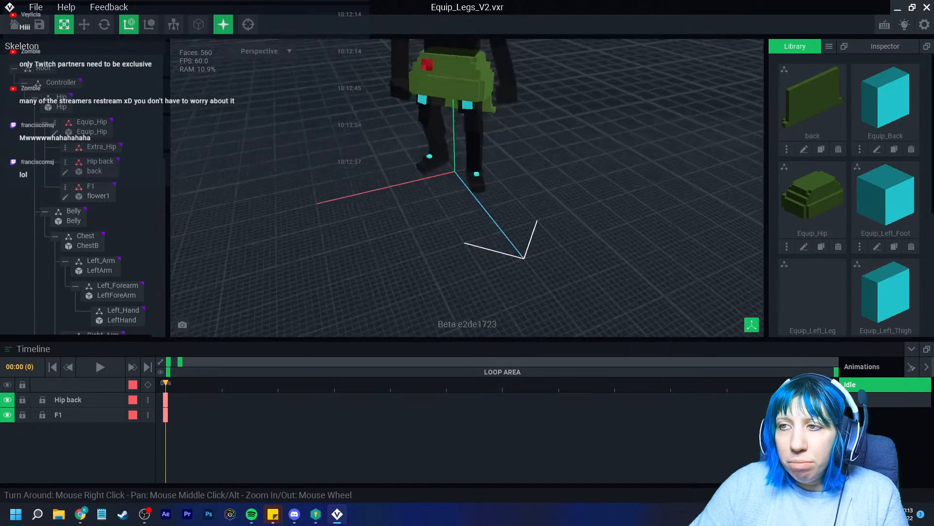
pyautogui.scroll(5, 429, 155)
pyautogui.moveTo(428, 155); pyautogui.dragTo(414, 273, button='middle')
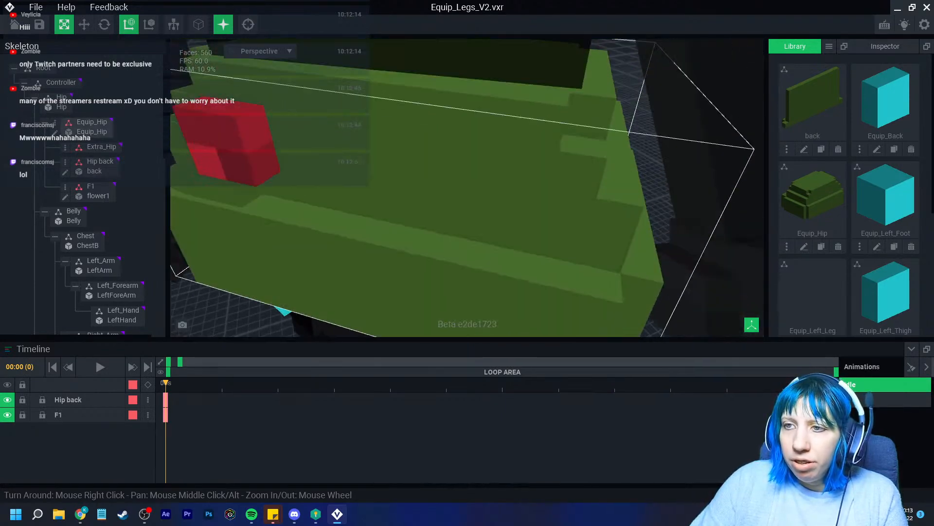
pyautogui.moveTo(414, 272); pyautogui.dragTo(361, 243, button='right')
pyautogui.click(292, 139)
pyautogui.click(84, 25)
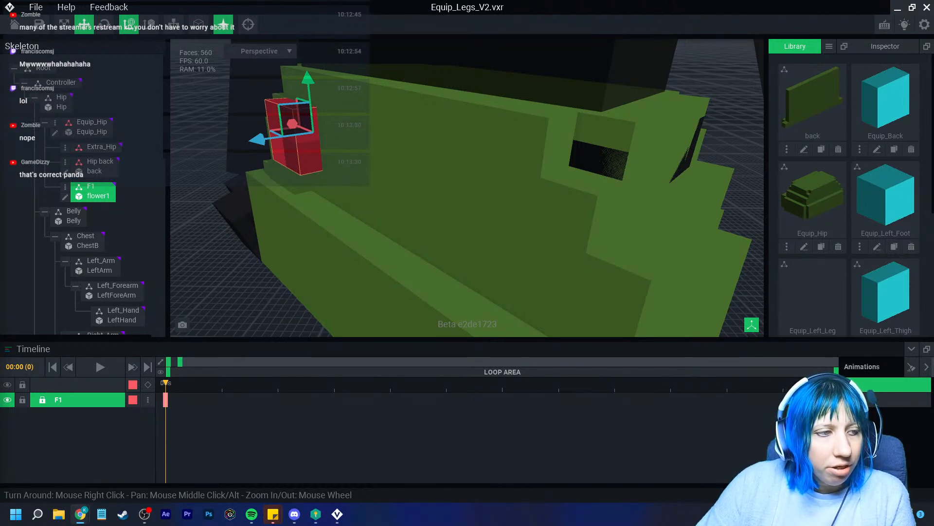
# Move the flower along the depth axis and rightward onto the front of the hip armour
pyautogui.moveTo(450, 108); pyautogui.dragTo(487, 139, button='right')
pyautogui.scroll(3, 565, 133)
pyautogui.scroll(-3, 565, 134)
pyautogui.moveTo(295, 200); pyautogui.dragTo(303, 197)
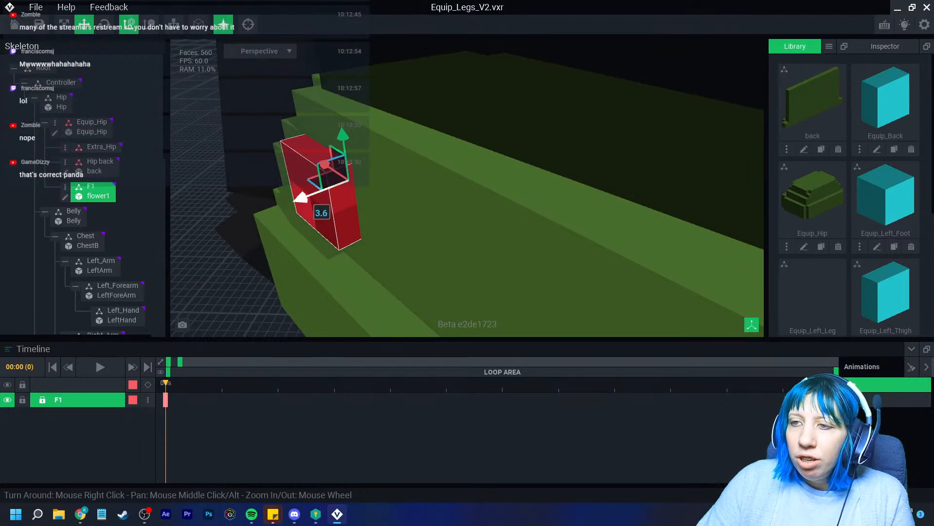
pyautogui.scroll(-3, 303, 197)
pyautogui.moveTo(303, 197); pyautogui.dragTo(433, 192, button='right')
pyautogui.scroll(-4, 385, 194)
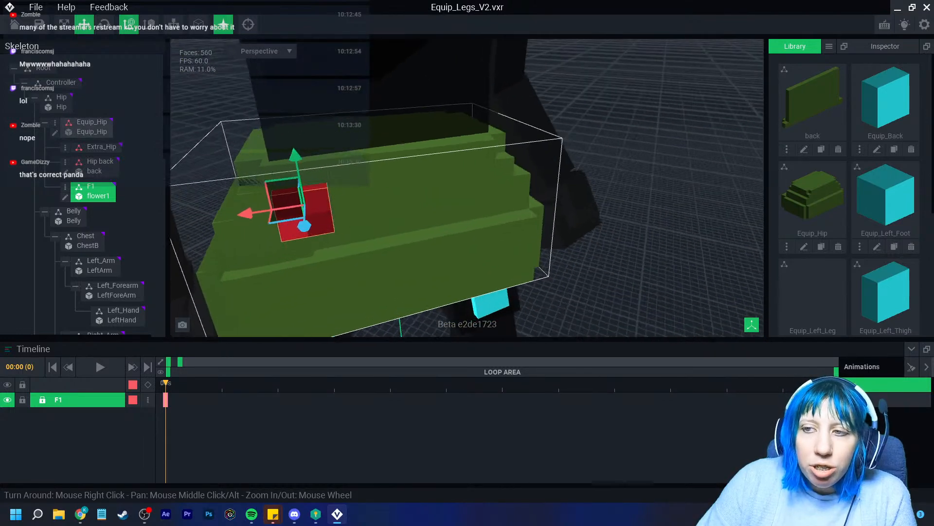
pyautogui.scroll(4, 433, 192)
pyautogui.moveTo(207, 198); pyautogui.dragTo(243, 193)
pyautogui.scroll(-2, 379, 209)
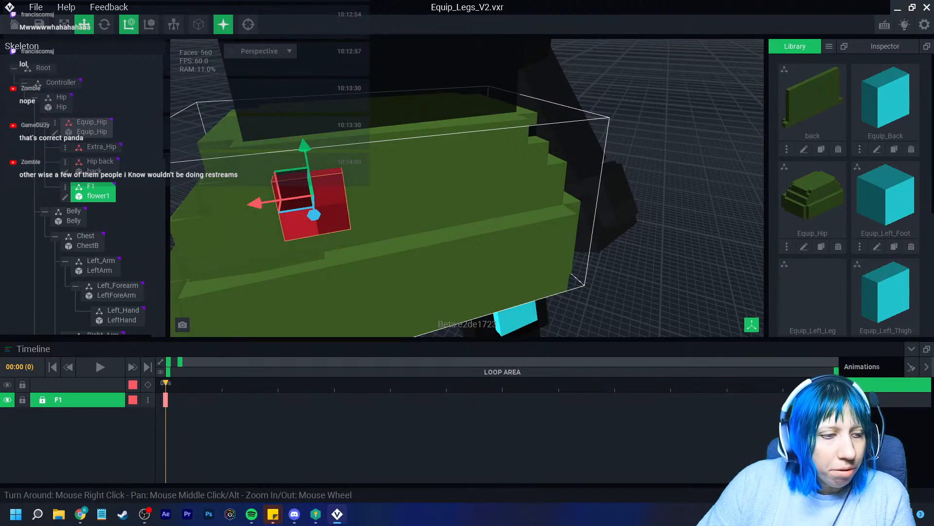
pyautogui.scroll(-5, 390, 210)
# Deselect, then reselect the F1 flower and open its node options
pyautogui.click(584, 209)
pyautogui.scroll(2, 419, 219)
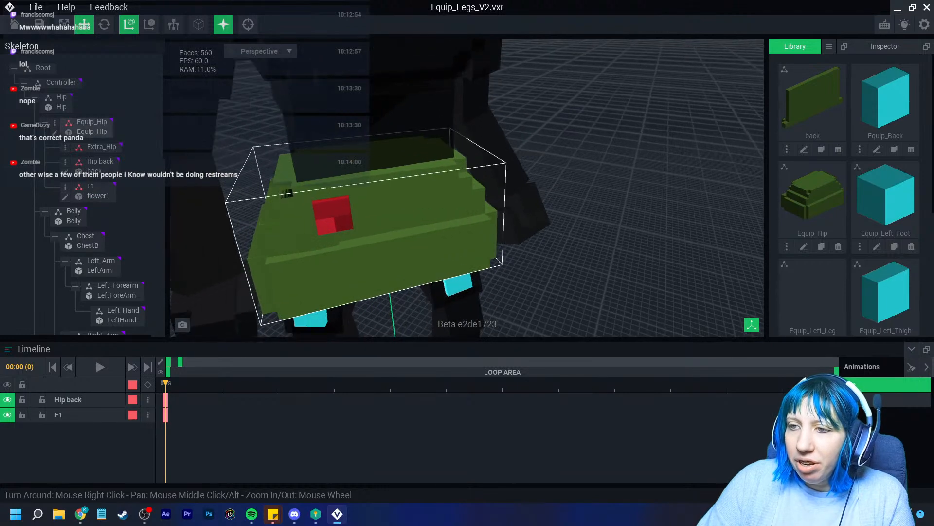
pyautogui.moveTo(389, 234); pyautogui.dragTo(421, 207, button='middle')
pyautogui.click(371, 190)
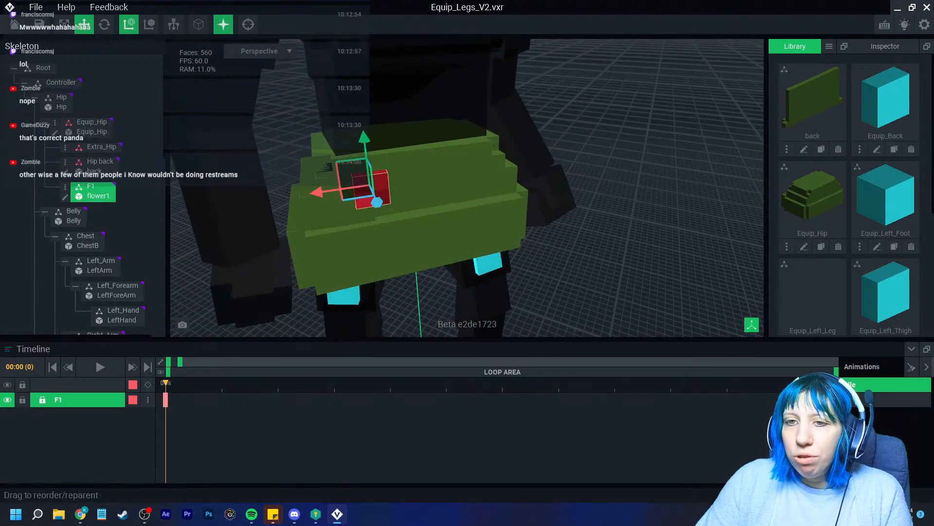
pyautogui.click(65, 186)
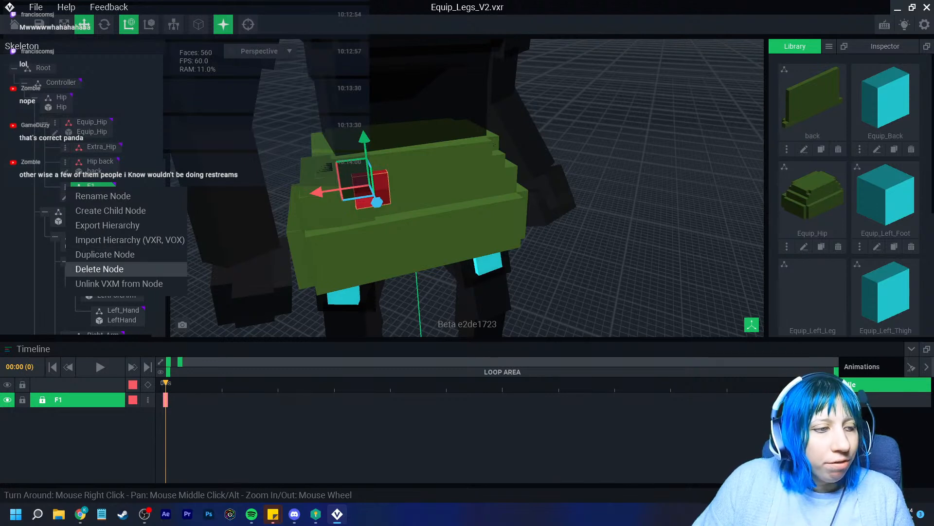
# Duplicate the F1 flower node as F2 and move it to the right of F1
pyautogui.click(105, 254)
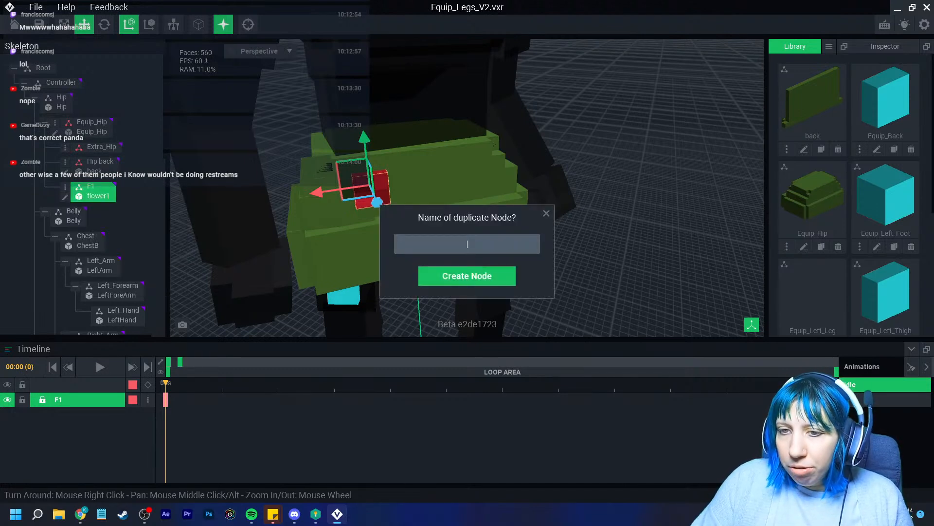
pyautogui.write('F2')
pyautogui.press('Return')
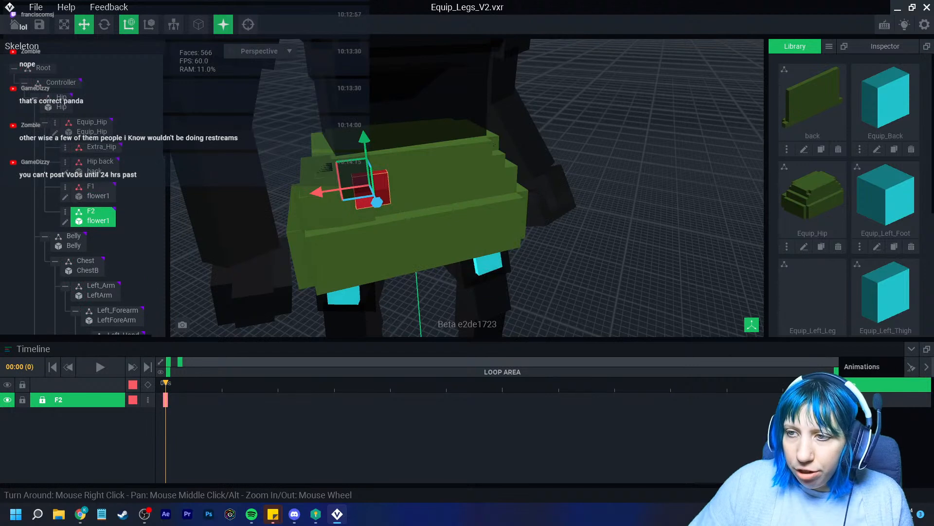
pyautogui.moveTo(318, 193); pyautogui.dragTo(417, 177)
# Rotate the F2 flower about 45 degrees on the hip armour
pyautogui.click(104, 24)
pyautogui.moveTo(458, 132); pyautogui.dragTo(493, 142)
pyautogui.click(598, 149)
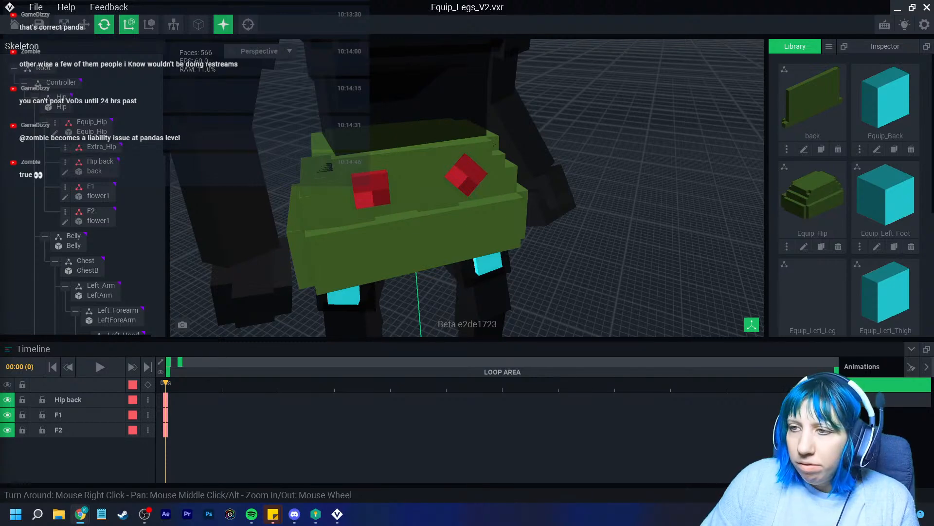
# Select the red flower F1 and open its node options
pyautogui.moveTo(419, 219); pyautogui.dragTo(438, 219, button='right')
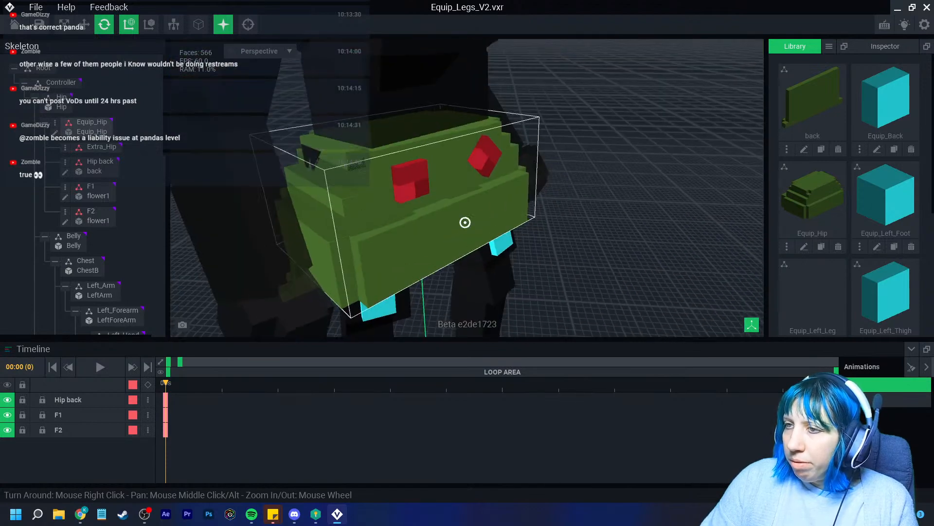
pyautogui.scroll(2, 655, 334)
pyautogui.click(392, 177)
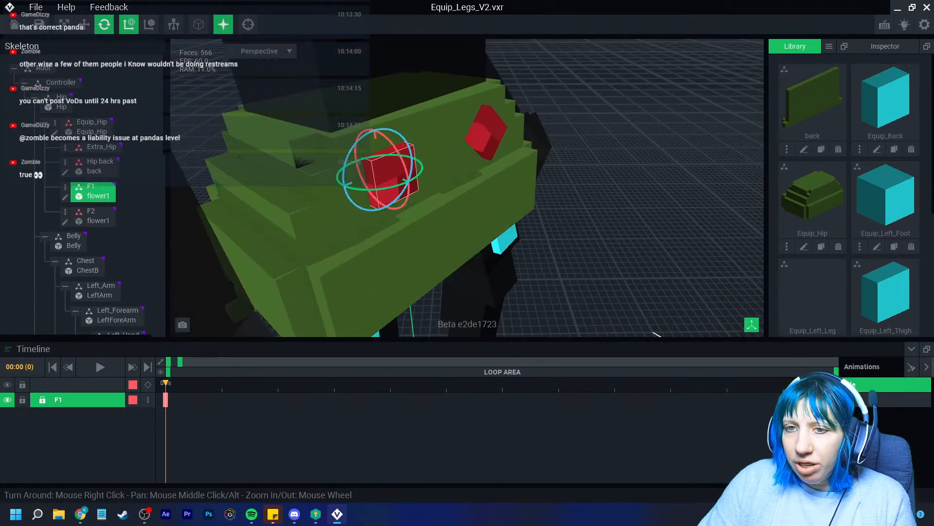
pyautogui.click(64, 211)
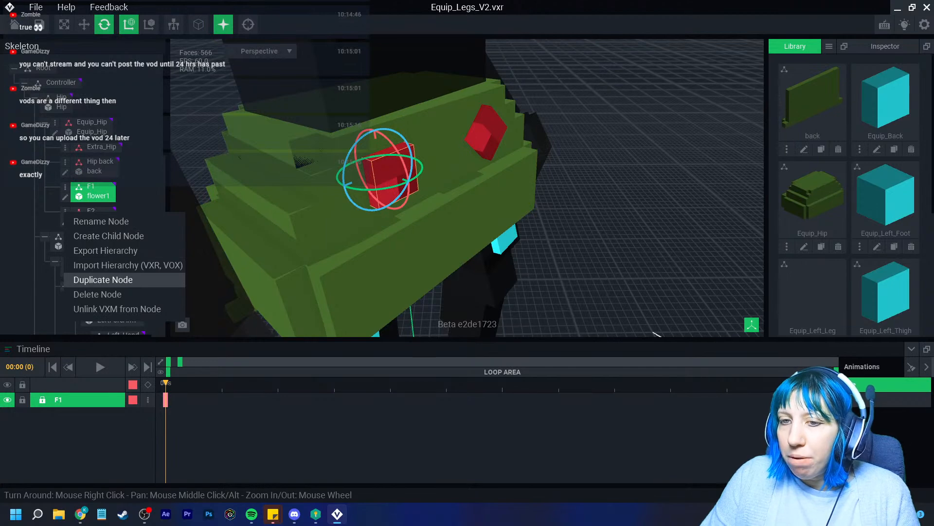
# Create an F3 duplicate of the F1 node, redoing it after deleting a first copy
pyautogui.click(103, 279)
pyautogui.write('F')
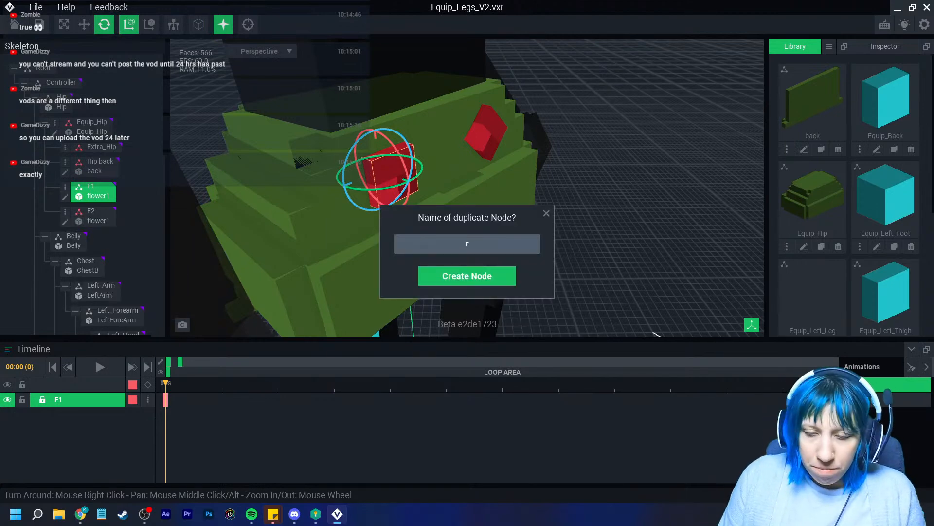
pyautogui.write('3')
pyautogui.press('Return')
pyautogui.click(84, 25)
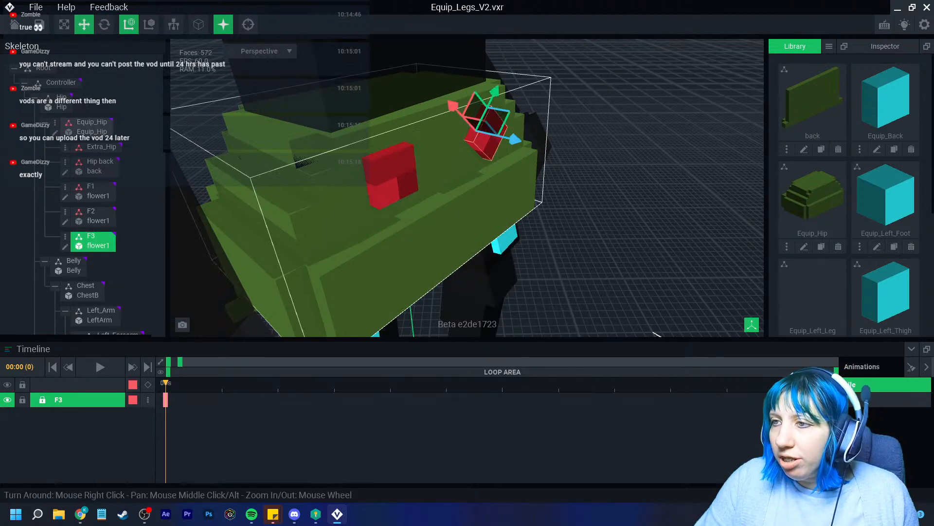
pyautogui.press('Delete')
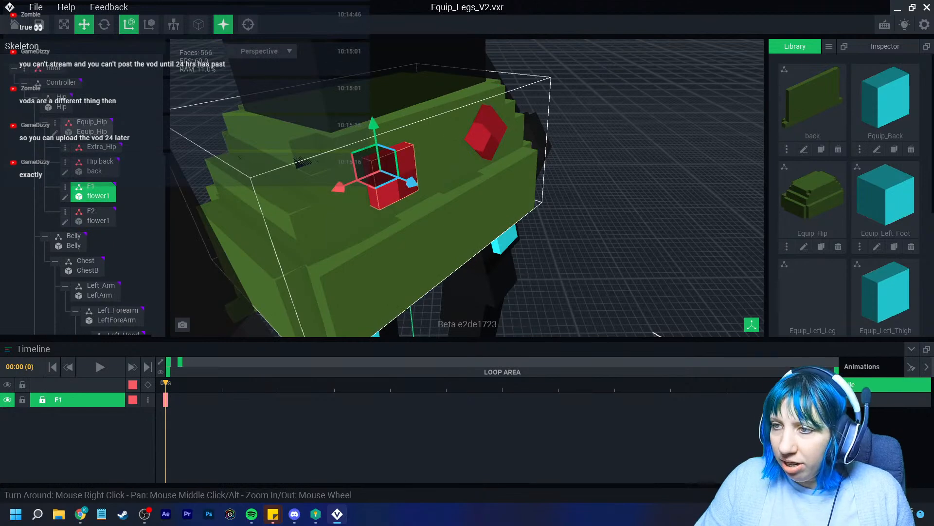
pyautogui.click(65, 187)
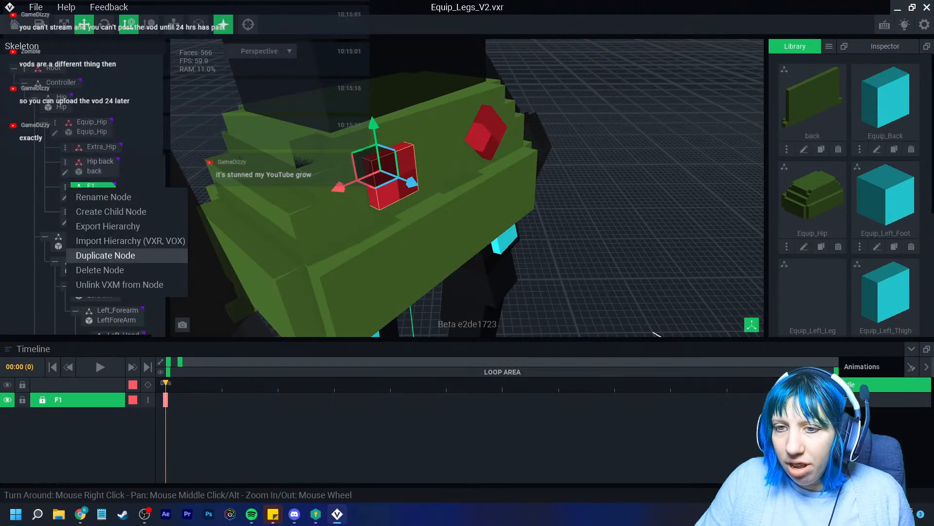
pyautogui.click(98, 256)
pyautogui.write('F3')
pyautogui.press('Return')
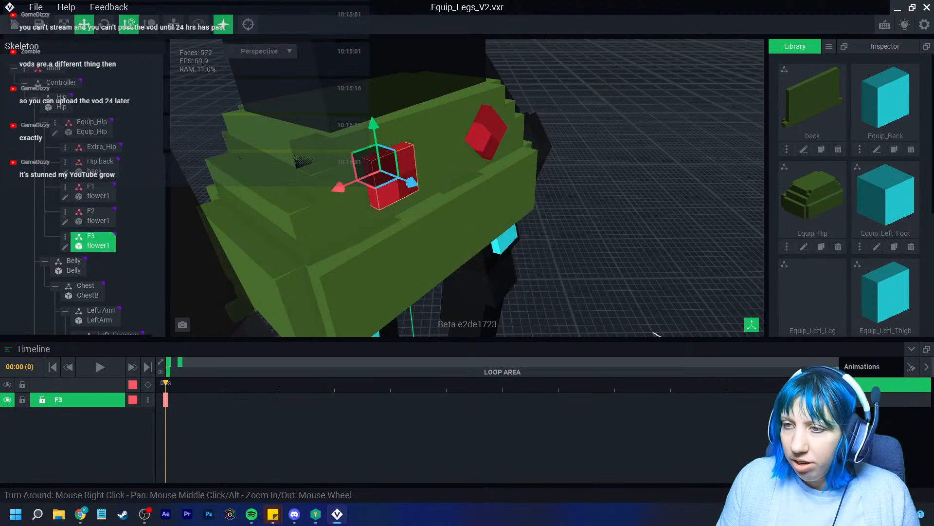
# Move F3 lower and outward on the hip armour, below the first flower
pyautogui.moveTo(374, 125); pyautogui.dragTo(391, 166)
pyautogui.moveTo(420, 224); pyautogui.dragTo(436, 232)
pyautogui.moveTo(394, 173); pyautogui.dragTo(403, 209)
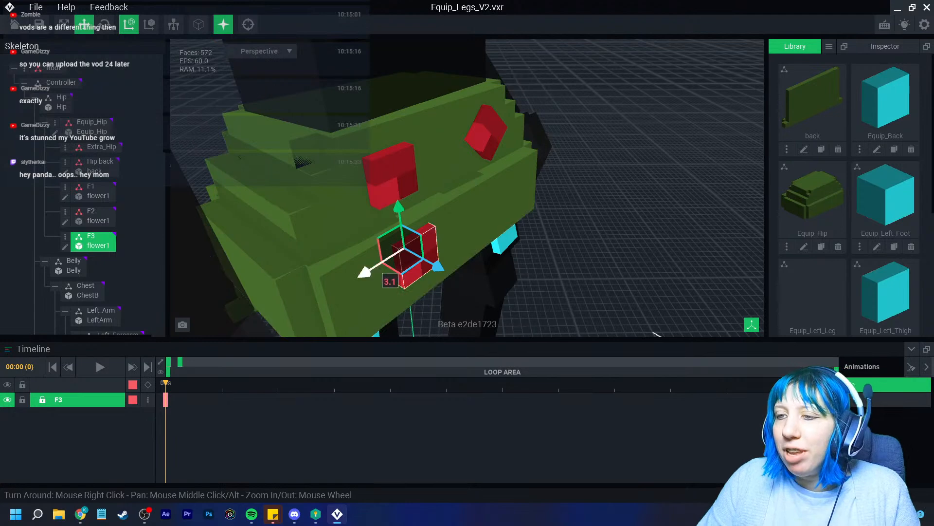
pyautogui.moveTo(383, 286); pyautogui.dragTo(453, 209, button='right')
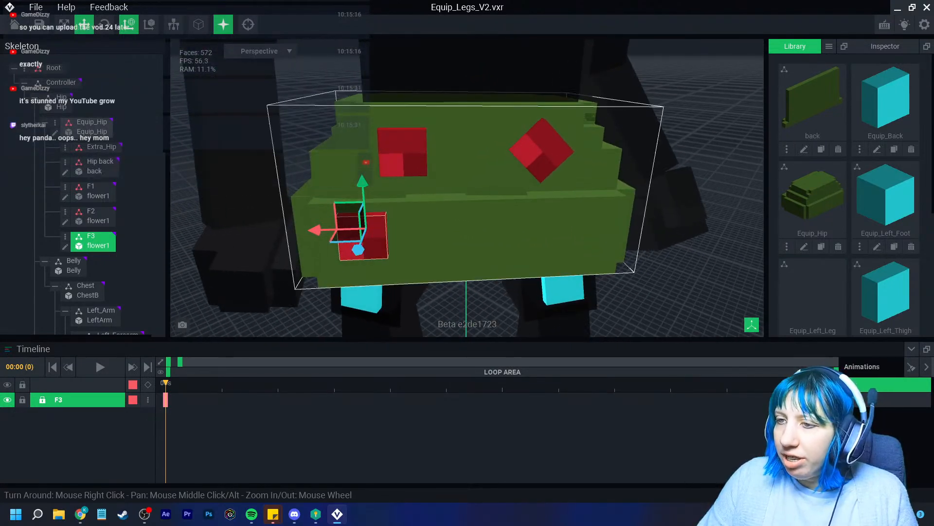
# Clone the flower model as flower2 and open it for voxel editing
pyautogui.scroll(-5, 857, 219)
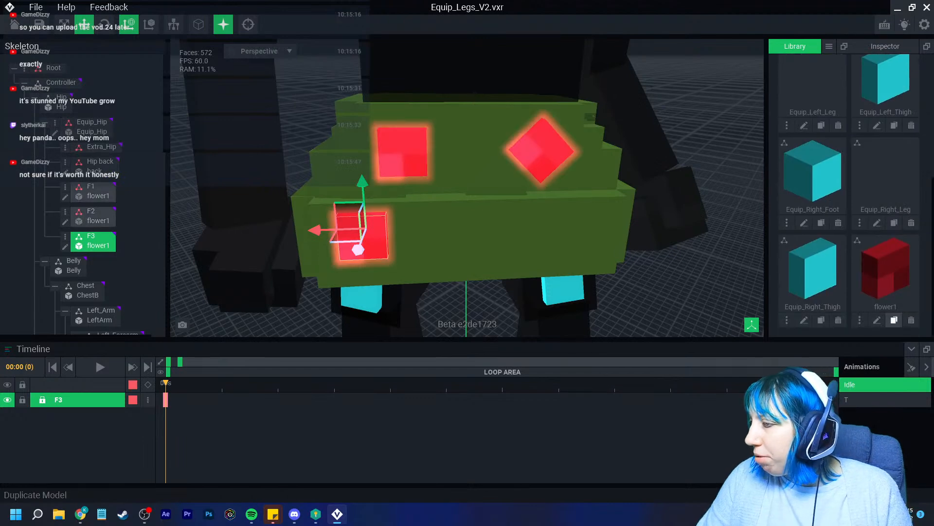
pyautogui.click(895, 320)
pyautogui.write('flower2')
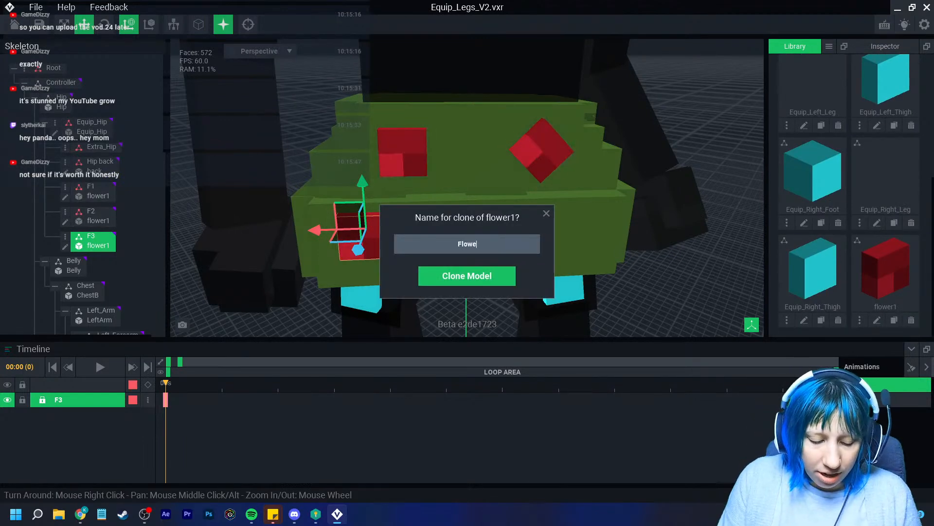
pyautogui.press('Return')
pyautogui.scroll(-5, 857, 219)
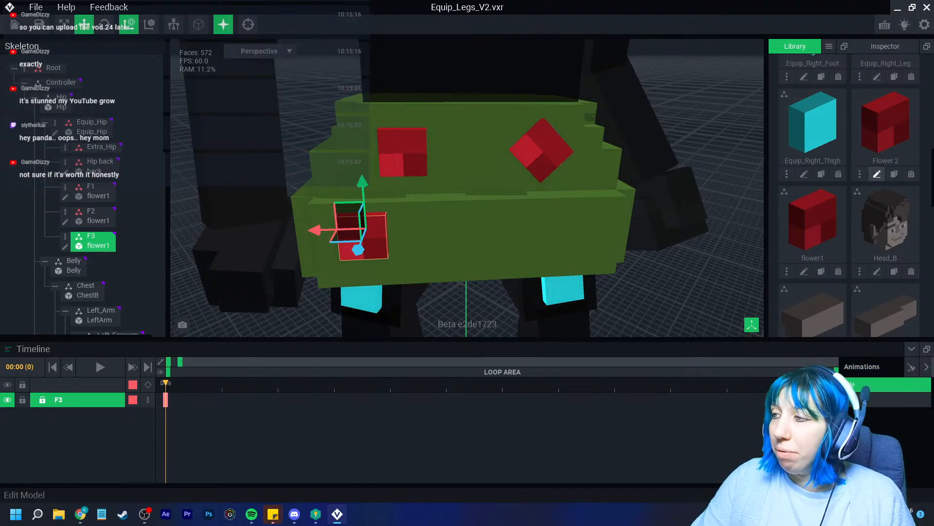
pyautogui.click(877, 174)
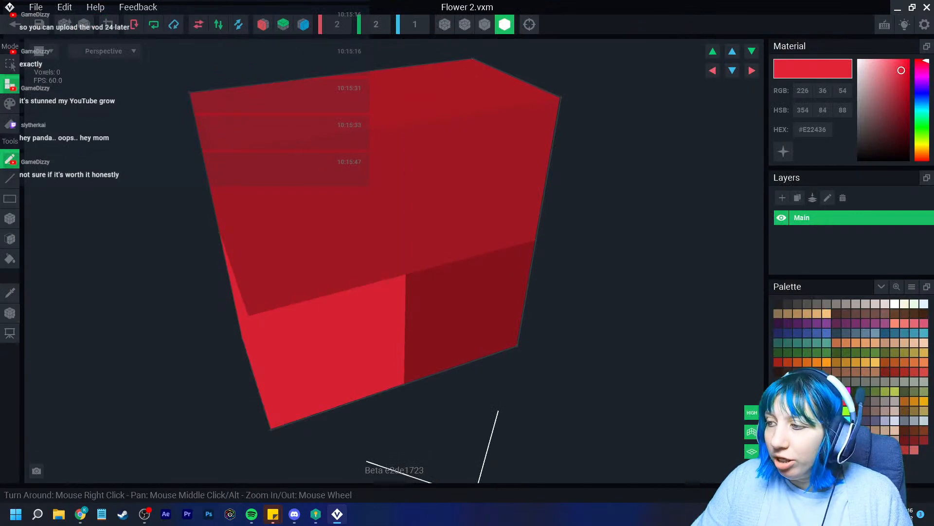
# Repaint the four voxels dark red and the lower-left voxel darker #6F0E12
pyautogui.click(9, 293)
pyautogui.click(462, 312)
pyautogui.click(9, 104)
pyautogui.click(10, 219)
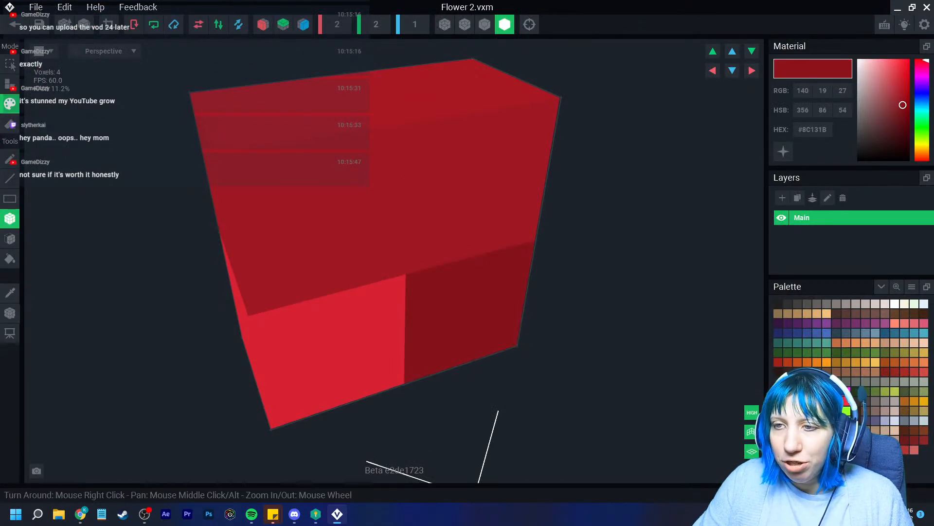
pyautogui.moveTo(321, 224); pyautogui.dragTo(463, 311)
pyautogui.click(905, 440)
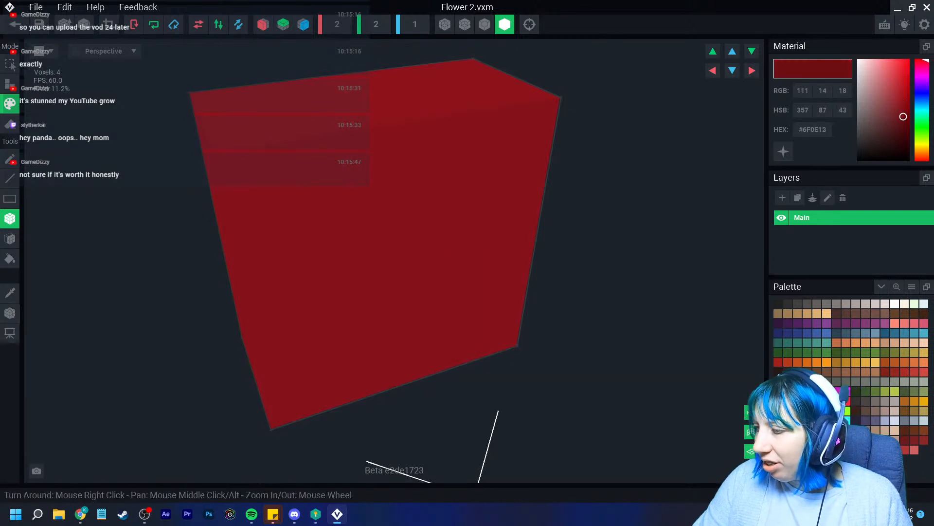
pyautogui.click(335, 355)
# Check the cube from the front, then save Flower 2 and return to the rig
pyautogui.moveTo(489, 251); pyautogui.dragTo(404, 202, button='right')
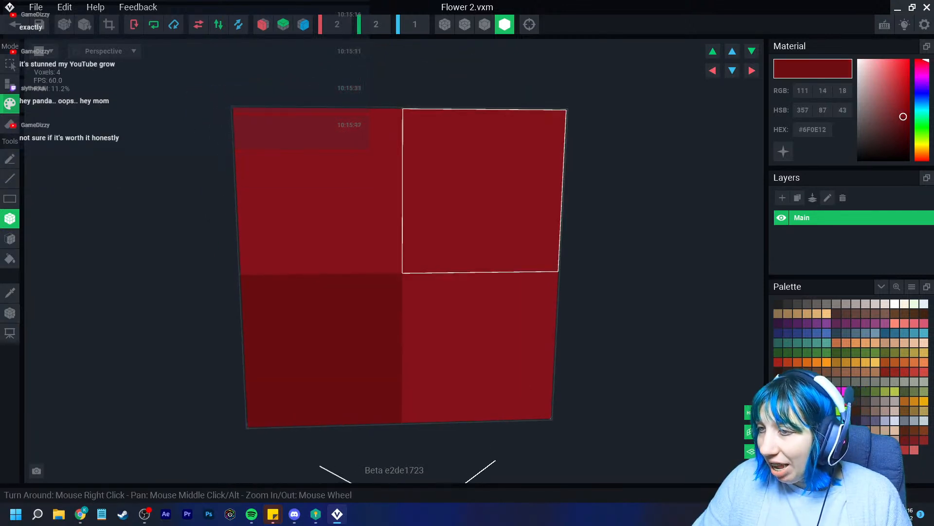
pyautogui.scroll(-5, 391, 280)
pyautogui.moveTo(392, 280); pyautogui.dragTo(409, 302, button='right')
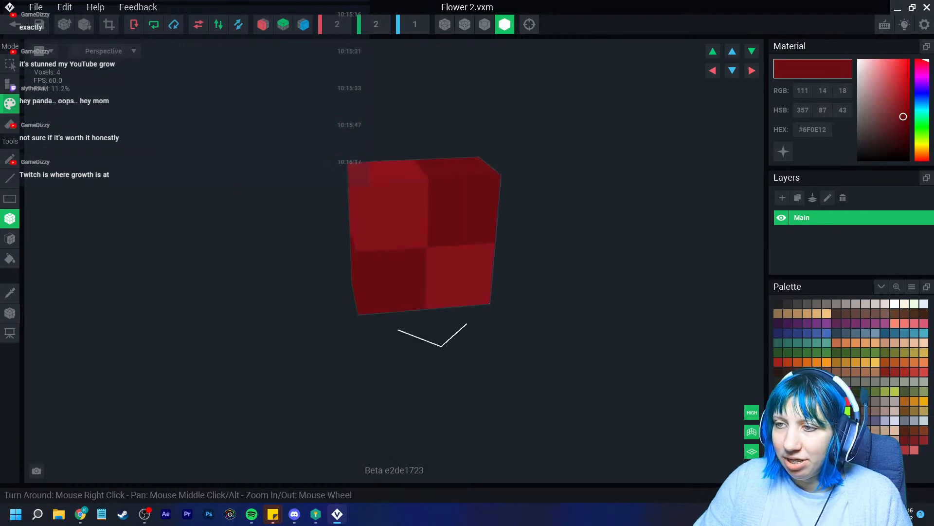
pyautogui.scroll(4, 409, 303)
pyautogui.click(15, 24)
pyautogui.press('Return')
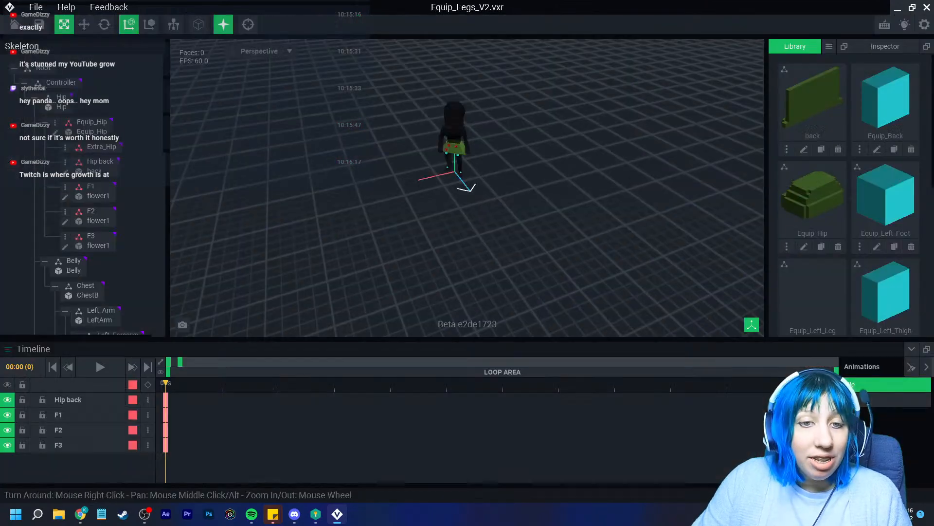
pyautogui.scroll(3, 463, 182)
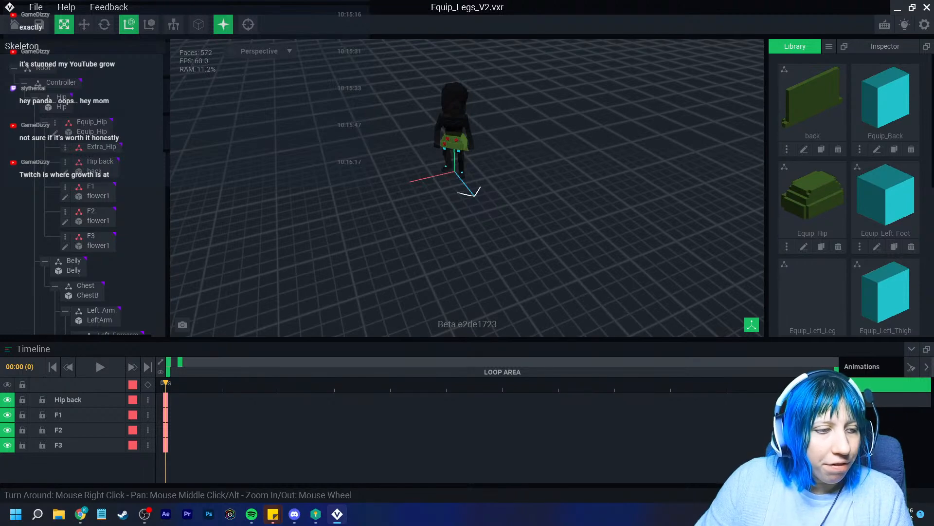
pyautogui.scroll(8, 463, 183)
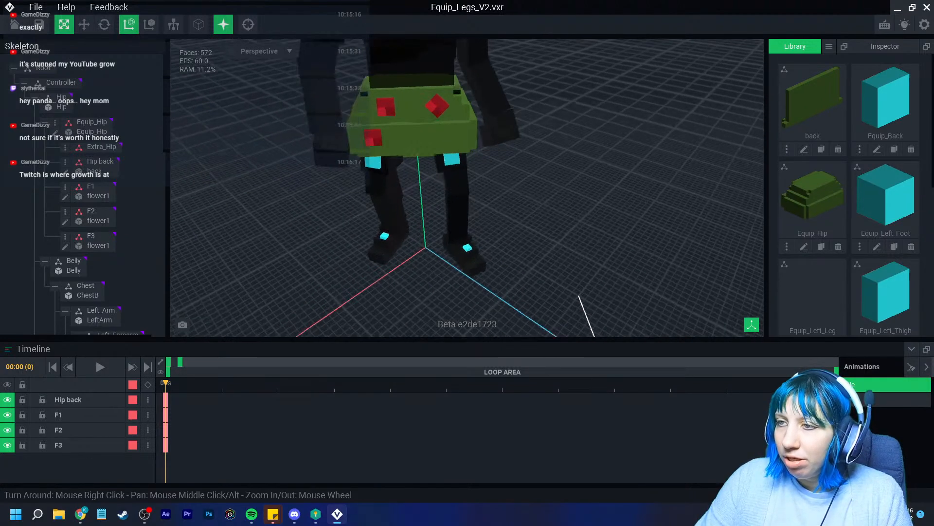
pyautogui.scroll(3, 462, 183)
pyautogui.scroll(5, 462, 183)
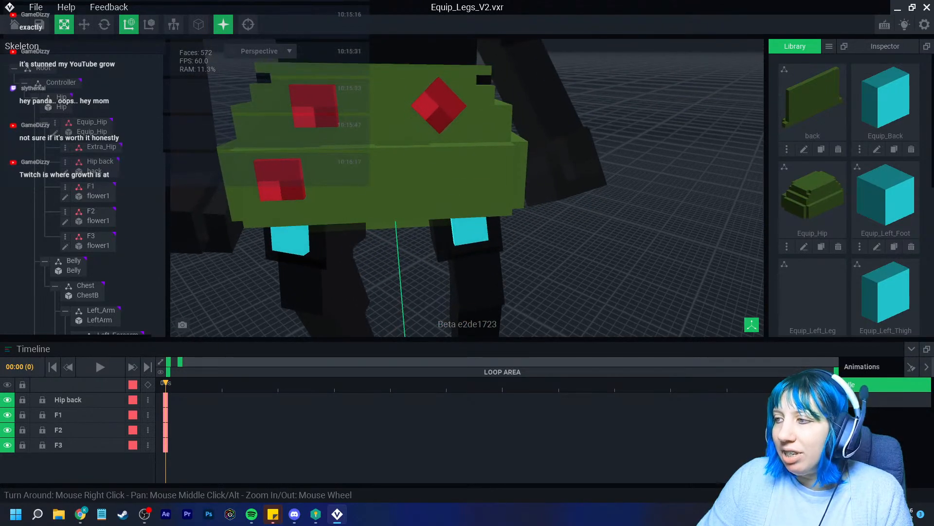
pyautogui.scroll(-7, 838, 247)
pyautogui.moveTo(879, 166); pyautogui.dragTo(93, 128)
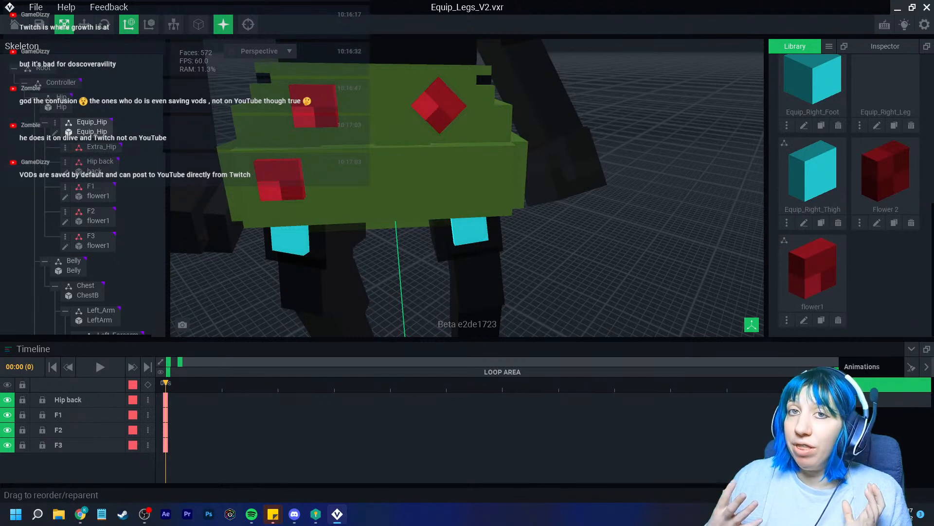
# Create a child node Fb1 under Equip_Hip and place Flower 2 on it
pyautogui.click(56, 124)
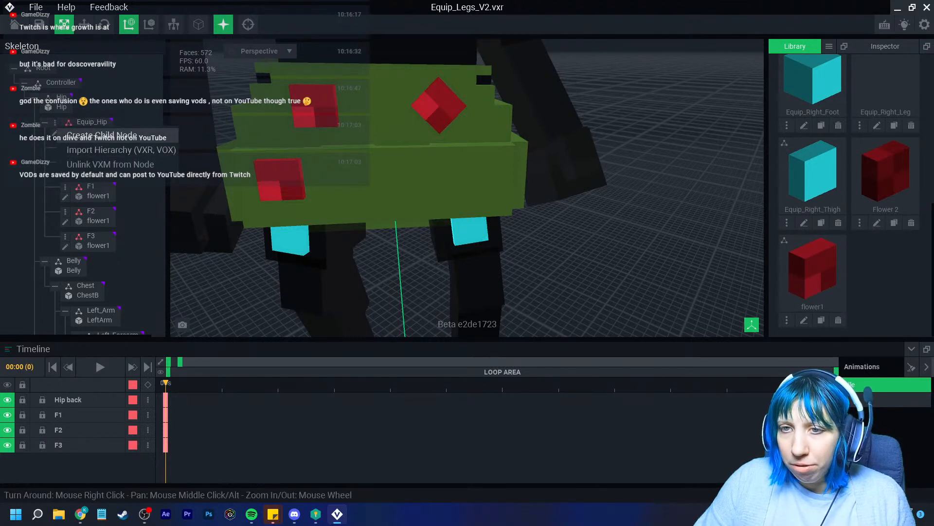
pyautogui.click(92, 135)
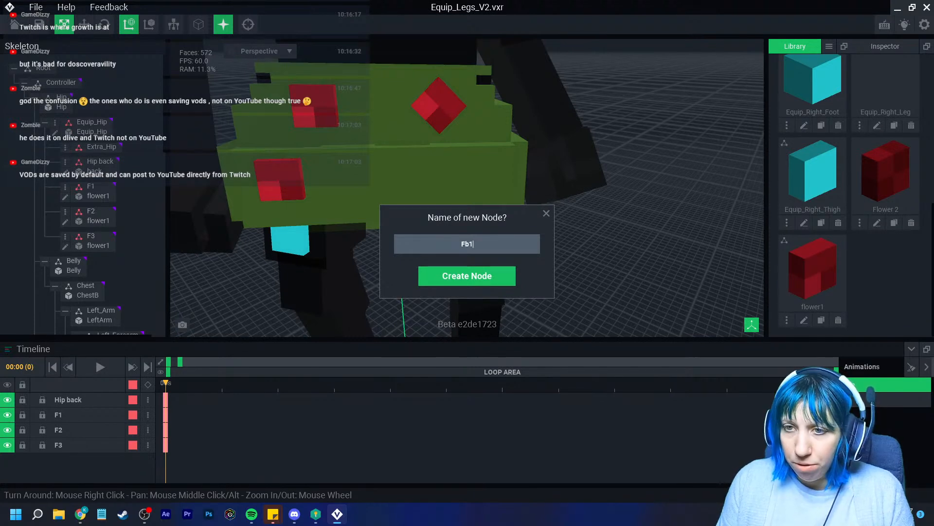
pyautogui.press('Return')
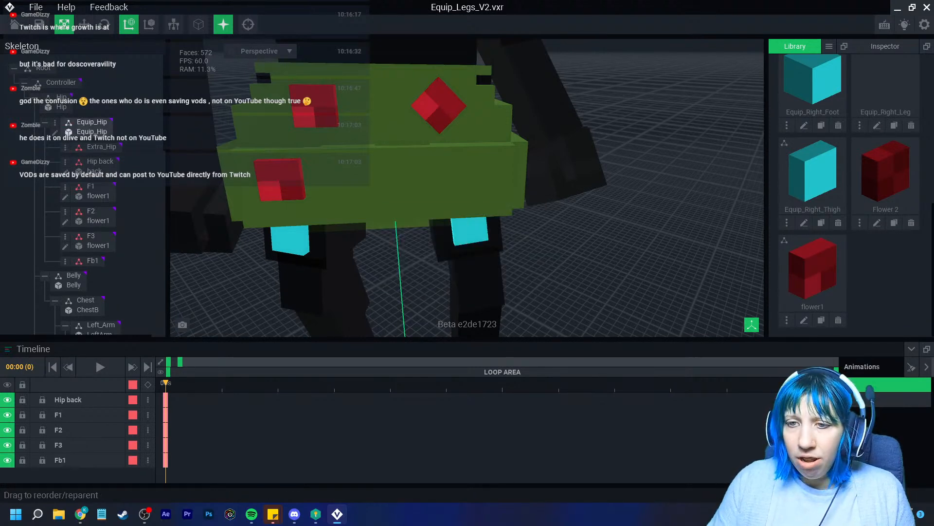
pyautogui.moveTo(885, 170); pyautogui.dragTo(93, 261)
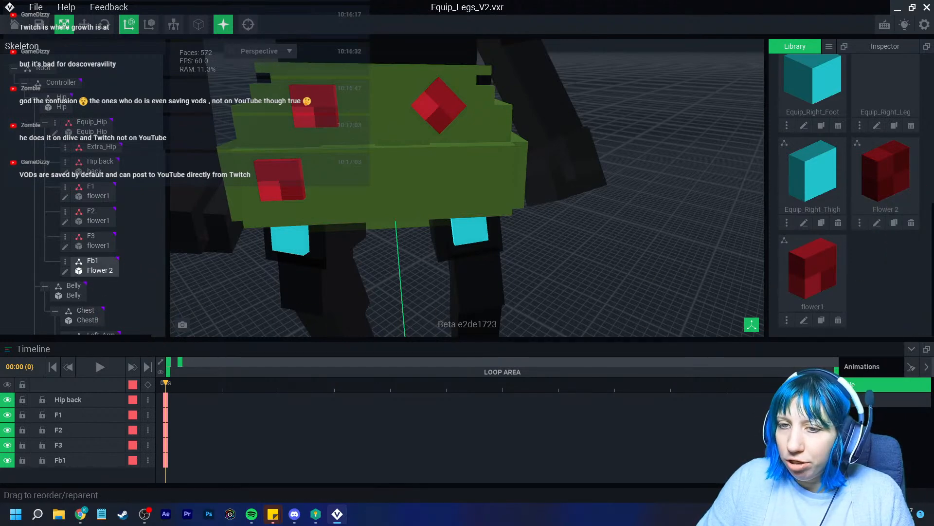
# Move the Fb1 flower out in front of the hip piece
pyautogui.click(97, 266)
pyautogui.scroll(3, 392, 171)
pyautogui.click(84, 25)
pyautogui.moveTo(380, 84); pyautogui.dragTo(373, 88)
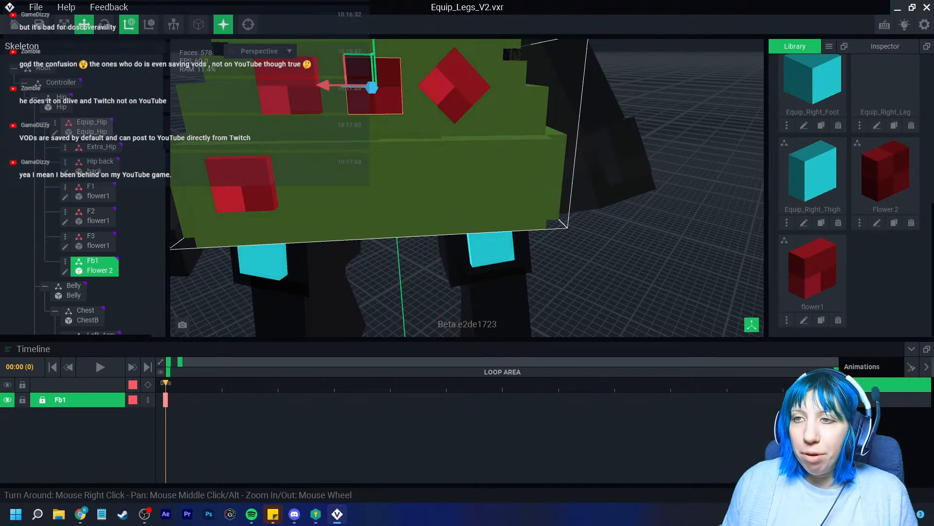
# Shift the Fb1 flower sideways and out from inside the hip
pyautogui.moveTo(397, 92); pyautogui.dragTo(492, 146, button='right')
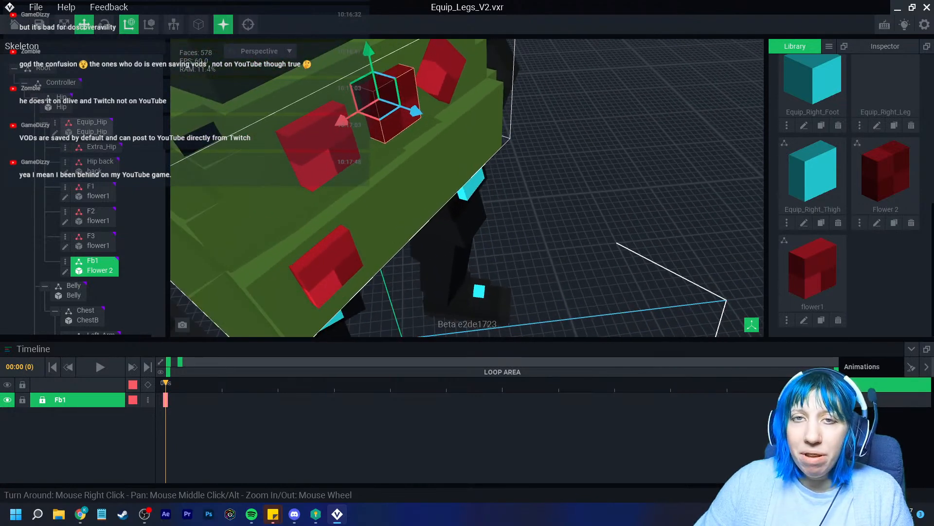
pyautogui.moveTo(342, 120); pyautogui.dragTo(208, 204)
pyautogui.moveTo(208, 204); pyautogui.dragTo(301, 194, button='right')
pyautogui.moveTo(421, 126); pyautogui.dragTo(365, 169)
# Turn the Fb1 flower roughly 90 degrees
pyautogui.click(105, 24)
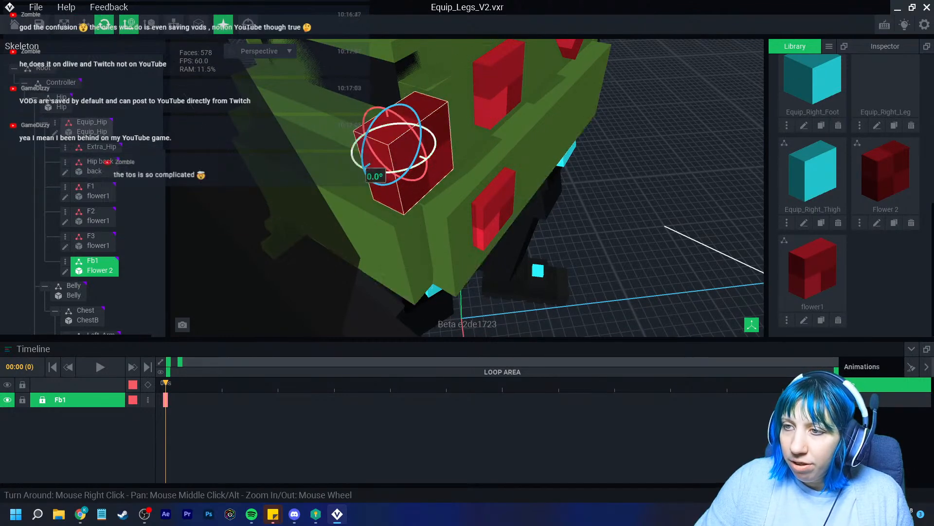
pyautogui.moveTo(395, 181); pyautogui.dragTo(316, 151)
pyautogui.moveTo(390, 165); pyautogui.dragTo(299, 164, button='right')
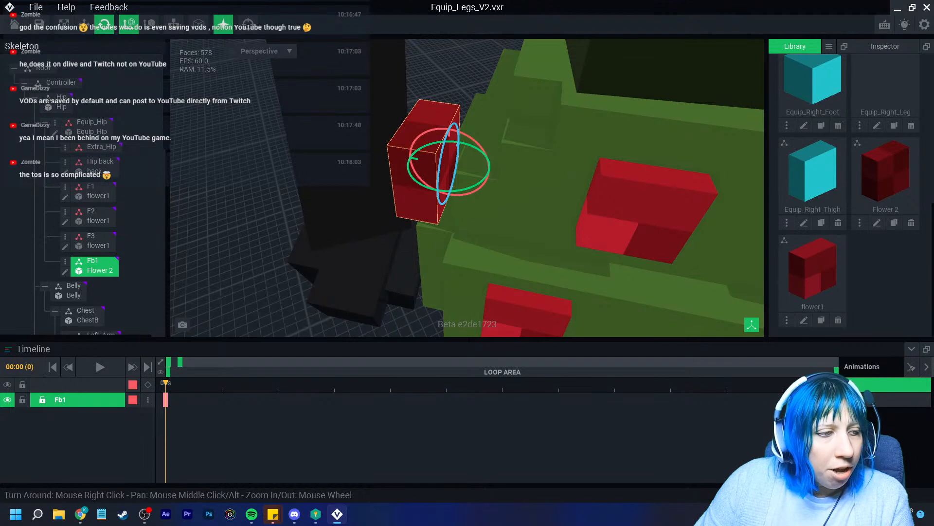
# Slide the Fb1 flower further along the hip toward its corner
pyautogui.click(84, 24)
pyautogui.moveTo(456, 146); pyautogui.dragTo(479, 96)
pyautogui.moveTo(479, 98); pyautogui.dragTo(511, 101, button='right')
pyautogui.scroll(3, 467, 117)
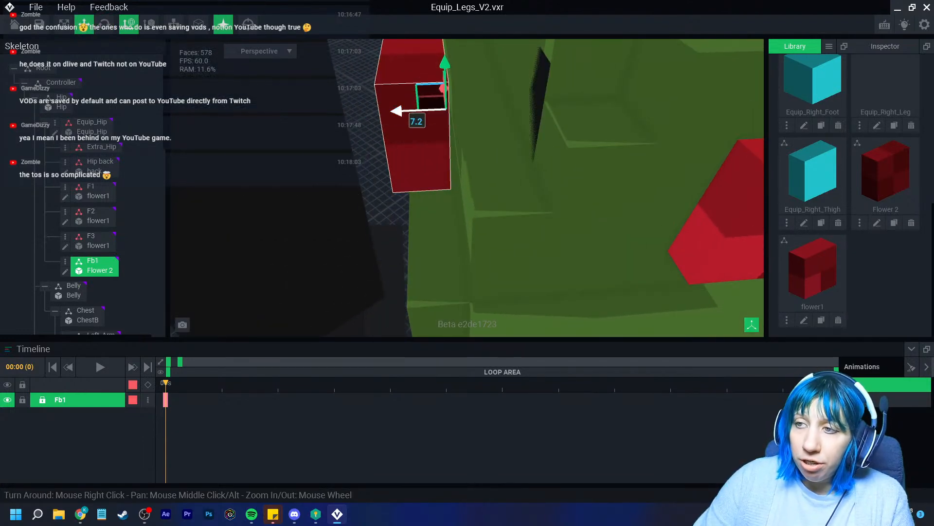
pyautogui.moveTo(398, 111); pyautogui.dragTo(421, 111)
pyautogui.scroll(-3, 421, 112)
pyautogui.moveTo(422, 114); pyautogui.dragTo(463, 206, button='right')
pyautogui.scroll(3, 463, 206)
# Tilt the flower slightly, then adjust its depth, sideways position and height
pyautogui.click(104, 25)
pyautogui.moveTo(441, 111); pyautogui.dragTo(400, 106, button='right')
pyautogui.moveTo(418, 131); pyautogui.dragTo(500, 97)
pyautogui.click(85, 24)
pyautogui.moveTo(435, 107); pyautogui.dragTo(448, 118)
pyautogui.moveTo(604, 182); pyautogui.dragTo(431, 153, button='right')
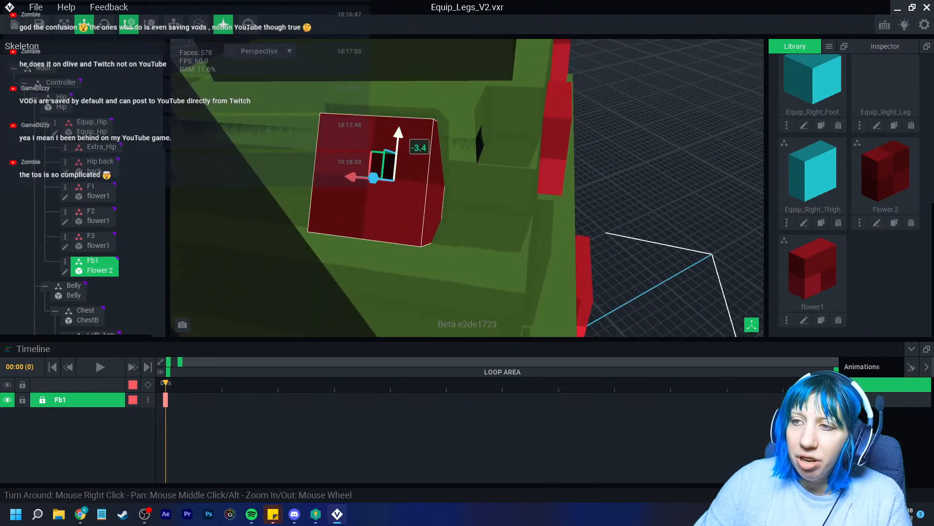
pyautogui.moveTo(352, 176); pyautogui.dragTo(387, 173)
pyautogui.moveTo(531, 168); pyautogui.dragTo(455, 188, button='right')
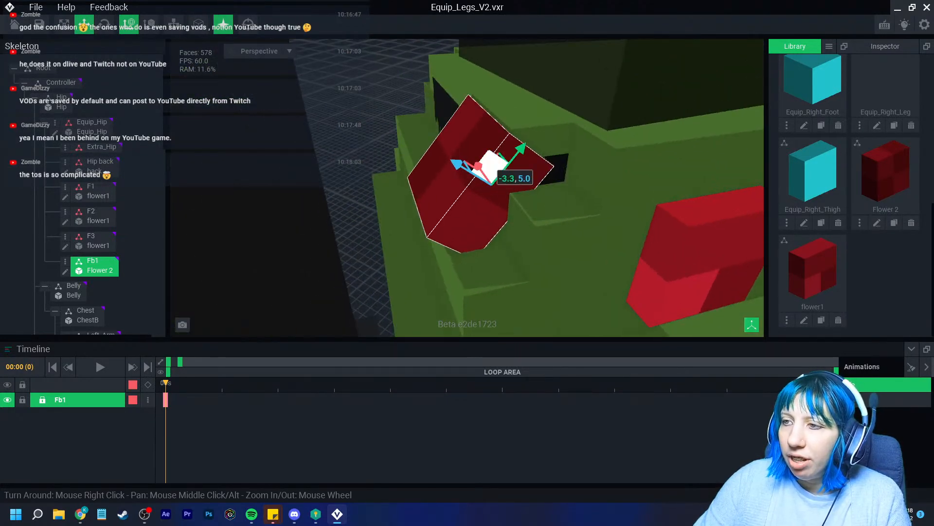
pyautogui.moveTo(519, 149); pyautogui.dragTo(537, 141)
pyautogui.moveTo(470, 154)
pyautogui.mouseDown()
pyautogui.moveTo(480, 157)
pyautogui.moveTo(471, 152)
pyautogui.mouseUp()
# Tilt the flower to about 350 degrees and raise it up the hip edge
pyautogui.click(104, 25)
pyautogui.moveTo(512, 141); pyautogui.dragTo(479, 146, button='right')
pyautogui.moveTo(535, 151); pyautogui.dragTo(509, 181)
pyautogui.click(84, 24)
pyautogui.moveTo(544, 153); pyautogui.dragTo(551, 142)
pyautogui.moveTo(486, 163)
pyautogui.mouseDown()
pyautogui.moveTo(505, 172)
pyautogui.moveTo(492, 166)
pyautogui.mouseUp()
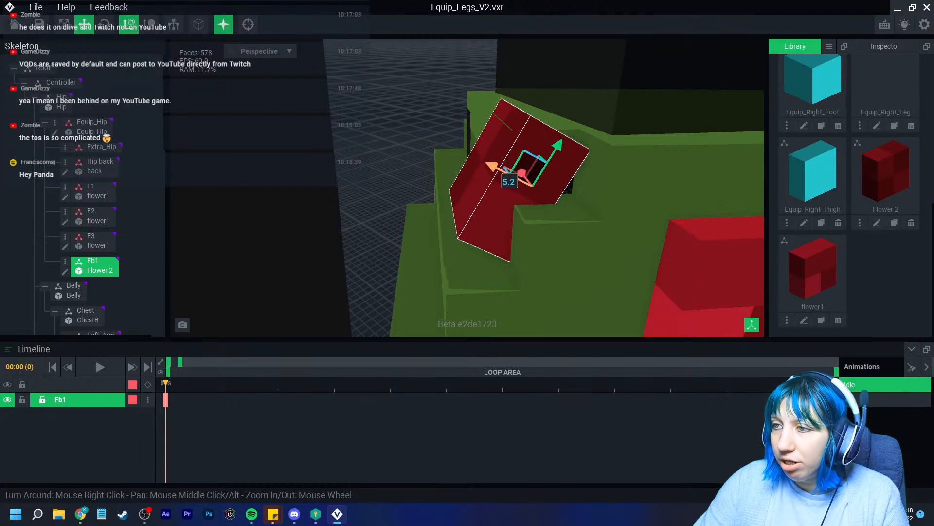
# Turn the flower further counter-clockwise, push it outward and tilt it a few degrees
pyautogui.click(104, 24)
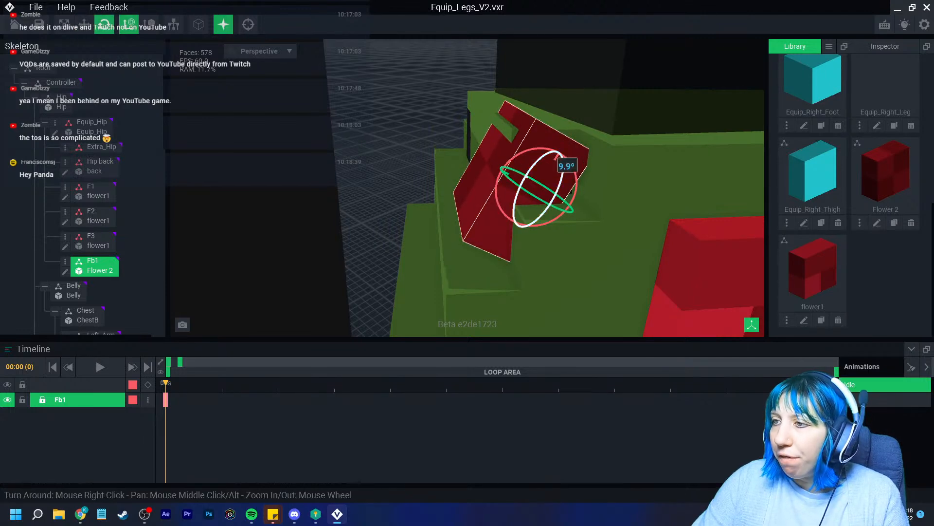
pyautogui.moveTo(561, 155); pyautogui.dragTo(553, 149)
pyautogui.click(84, 25)
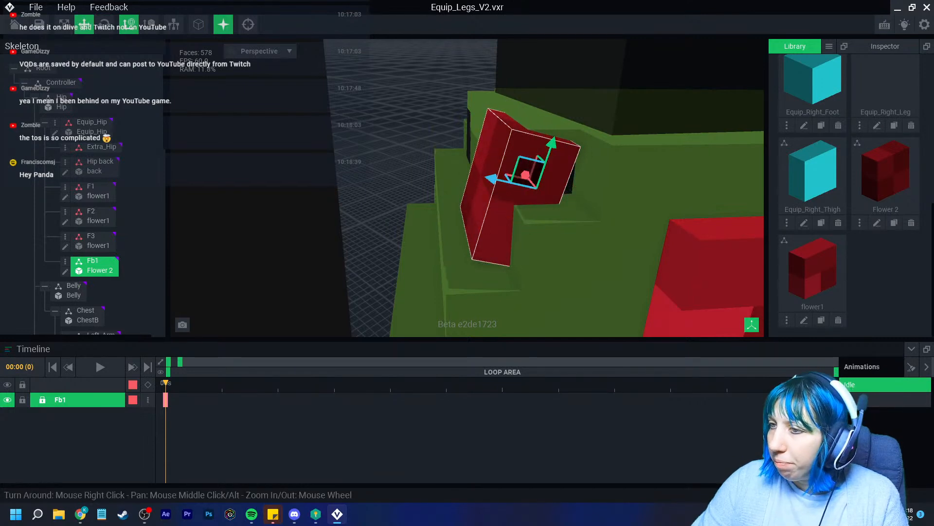
pyautogui.moveTo(492, 178); pyautogui.dragTo(498, 180)
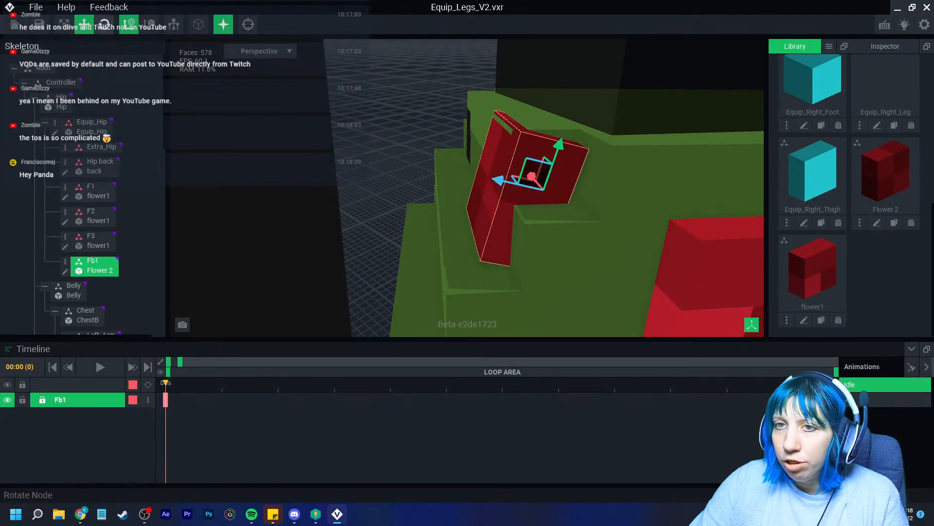
pyautogui.click(104, 24)
pyautogui.moveTo(555, 154); pyautogui.dragTo(551, 156)
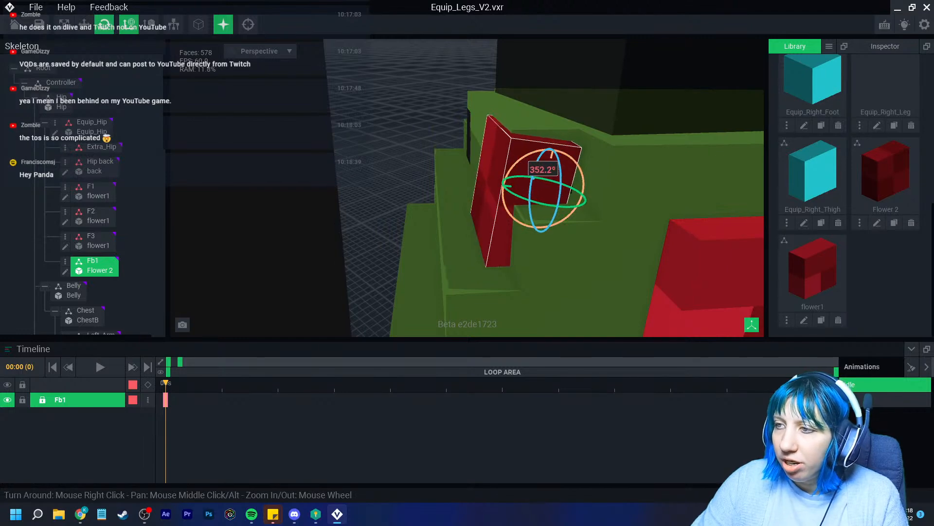
# Deselect the flower and orbit around the hip to inspect its placement
pyautogui.scroll(-5, 516, 195)
pyautogui.moveTo(418, 233); pyautogui.dragTo(492, 214, button='right')
pyautogui.scroll(-3, 540, 233)
pyautogui.click(628, 214)
pyautogui.scroll(3, 492, 214)
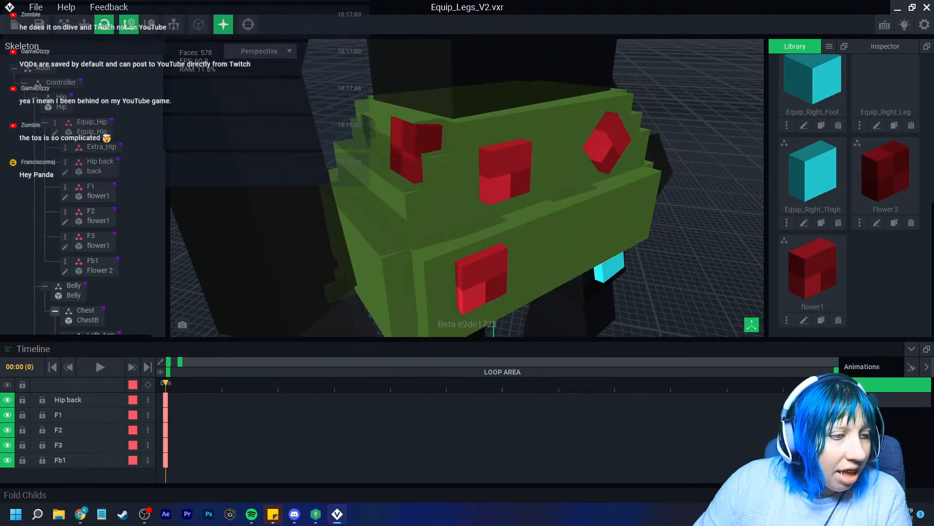
pyautogui.moveTo(492, 200); pyautogui.dragTo(453, 188, button='right')
pyautogui.scroll(-5, 404, 188)
pyautogui.scroll(6, 490, 262)
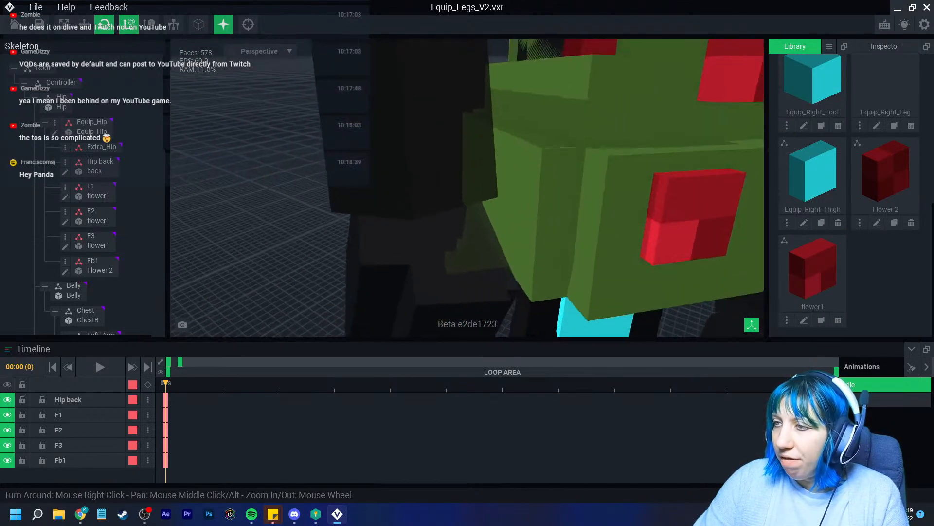
pyautogui.moveTo(525, 165); pyautogui.dragTo(423, 292, button='middle')
# Reselect Fb1, tilt it back to about 86 degrees, and view the hip from the front
pyautogui.click(450, 163)
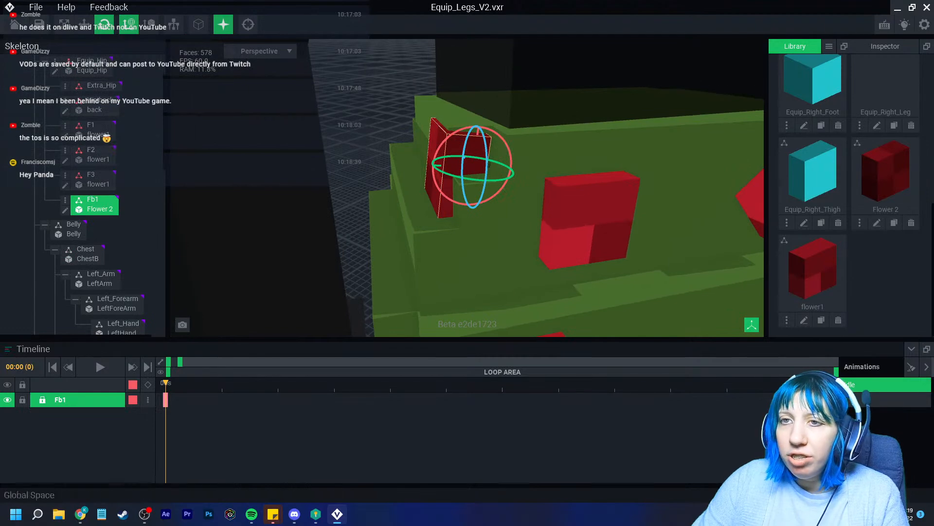
pyautogui.click(84, 24)
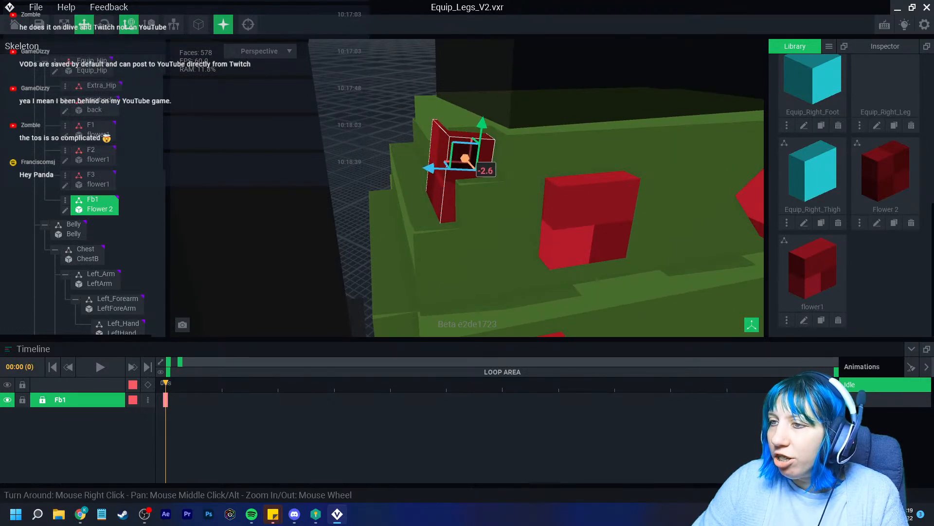
pyautogui.moveTo(474, 208); pyautogui.dragTo(451, 207, button='right')
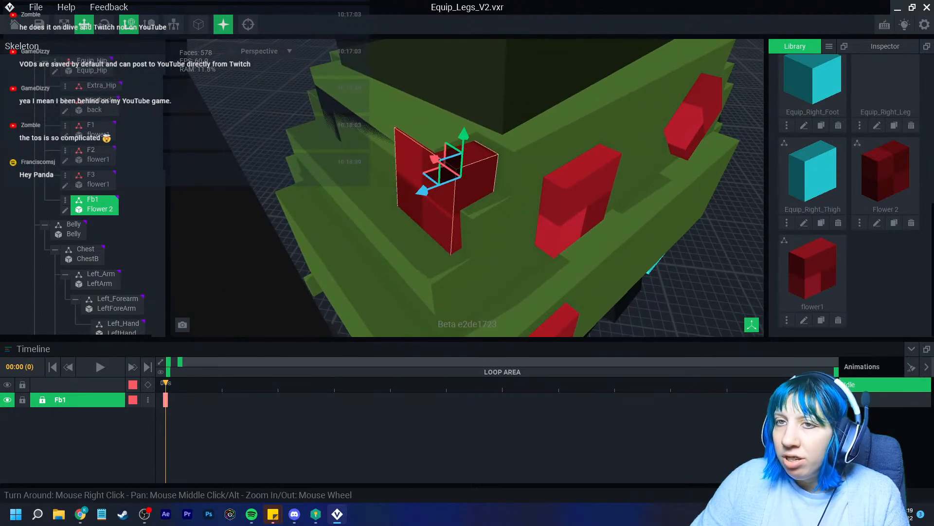
pyautogui.click(104, 25)
pyautogui.moveTo(457, 200); pyautogui.dragTo(460, 201)
pyautogui.click(519, 286)
pyautogui.moveTo(520, 286); pyautogui.dragTo(549, 275, button='right')
pyautogui.scroll(-5, 520, 286)
pyautogui.scroll(-3, 549, 275)
pyautogui.moveTo(475, 230); pyautogui.dragTo(476, 229, button='right')
pyautogui.scroll(4, 475, 230)
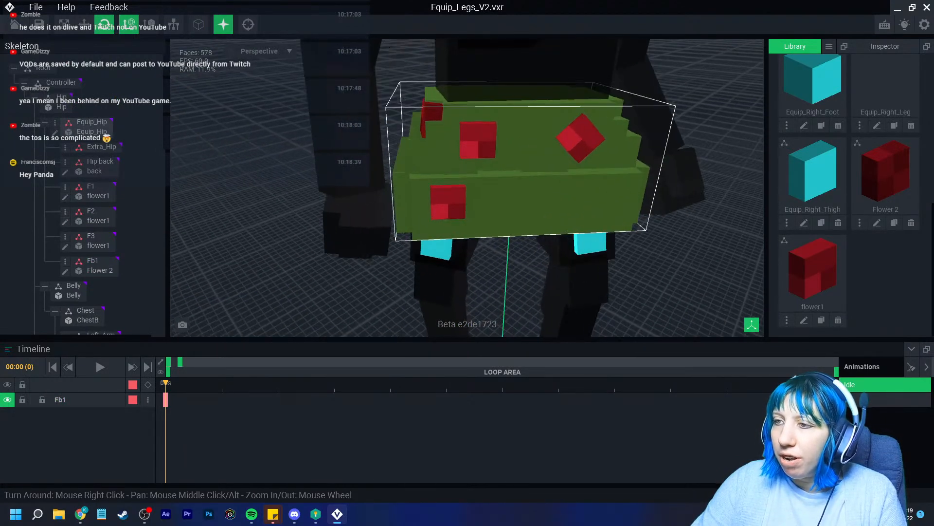
# Open the Equip_Hip model and paint dark red stepped shapes onto the green hip voxels
pyautogui.click(54, 133)
pyautogui.moveTo(454, 194); pyautogui.dragTo(497, 280, button='right')
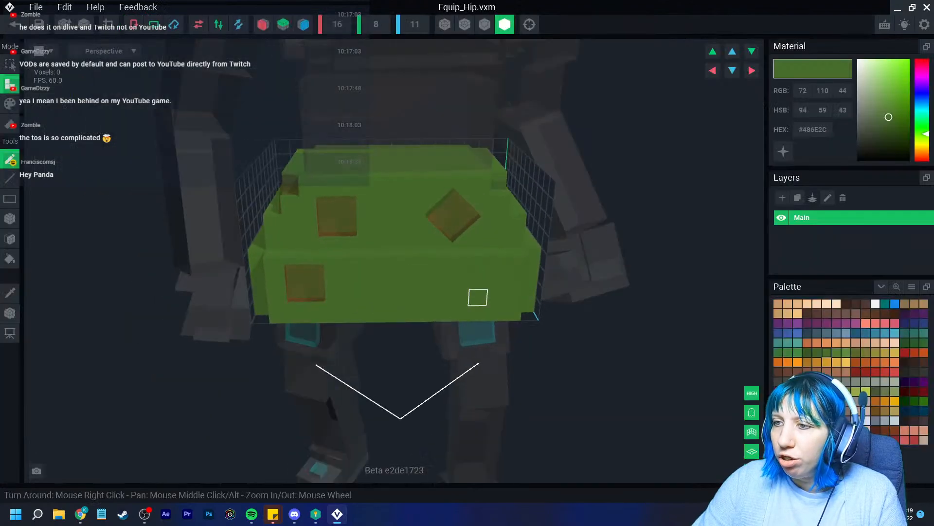
pyautogui.scroll(4, 496, 279)
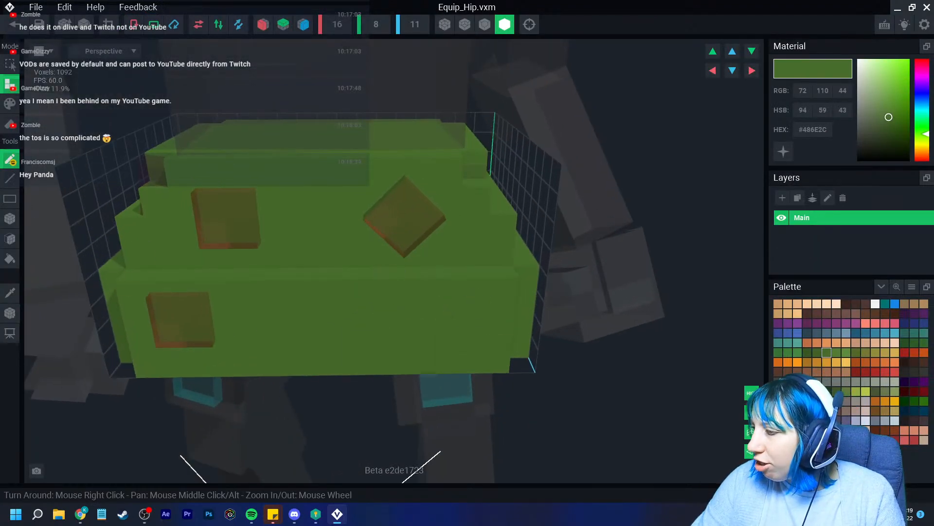
pyautogui.click(885, 440)
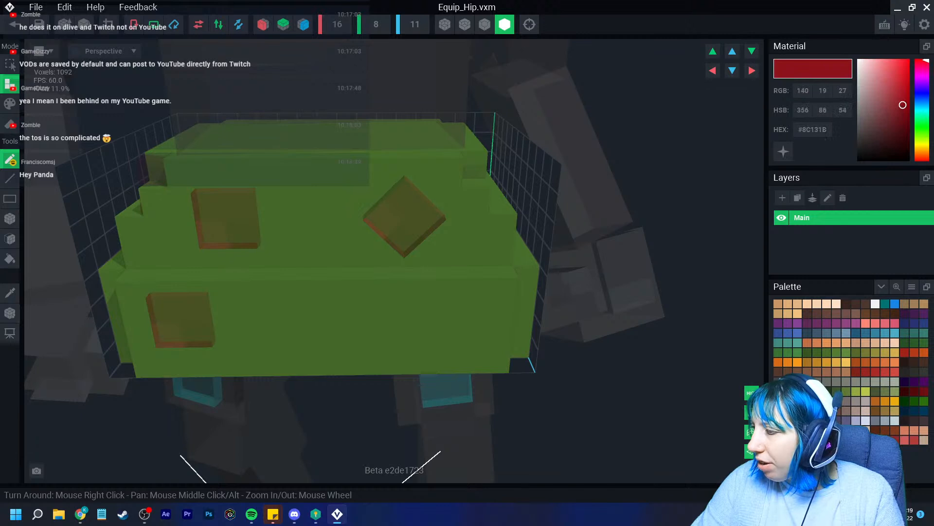
pyautogui.scroll(4, 306, 355)
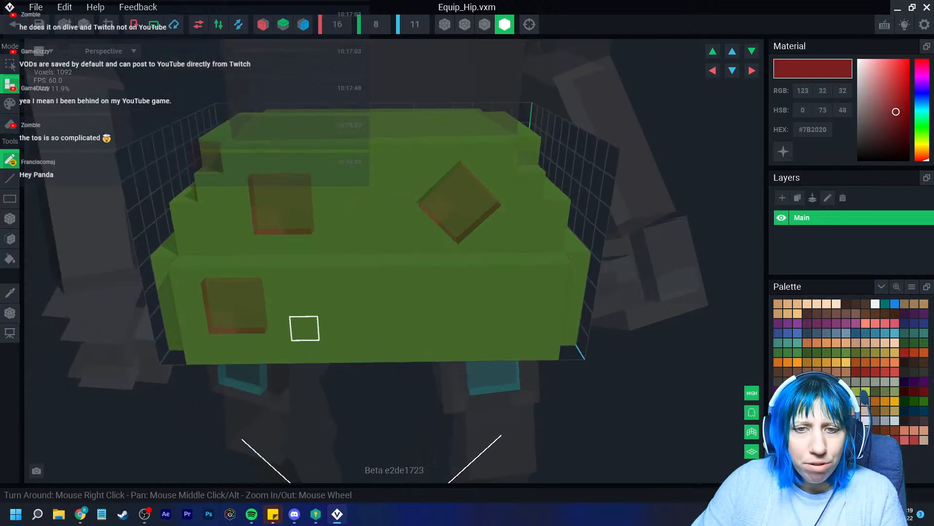
pyautogui.click(10, 104)
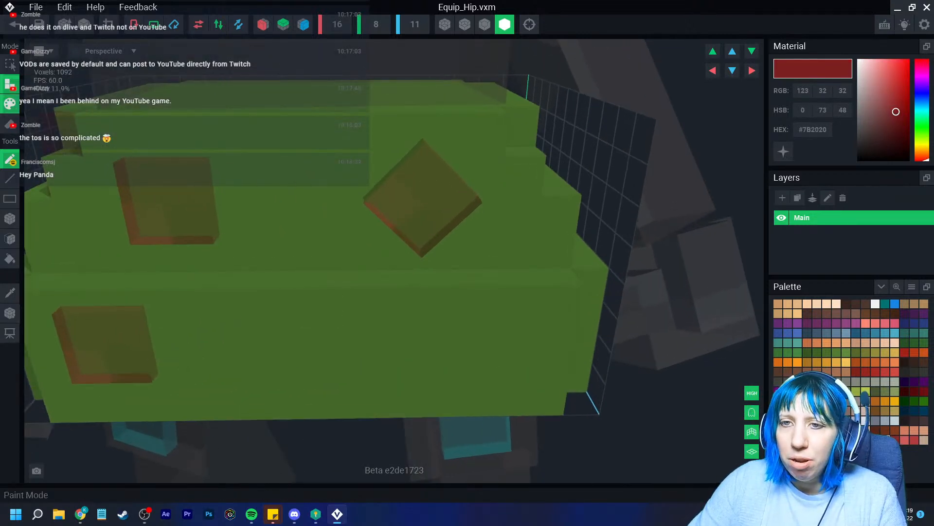
pyautogui.click(204, 253)
pyautogui.click(239, 216)
pyautogui.click(245, 253)
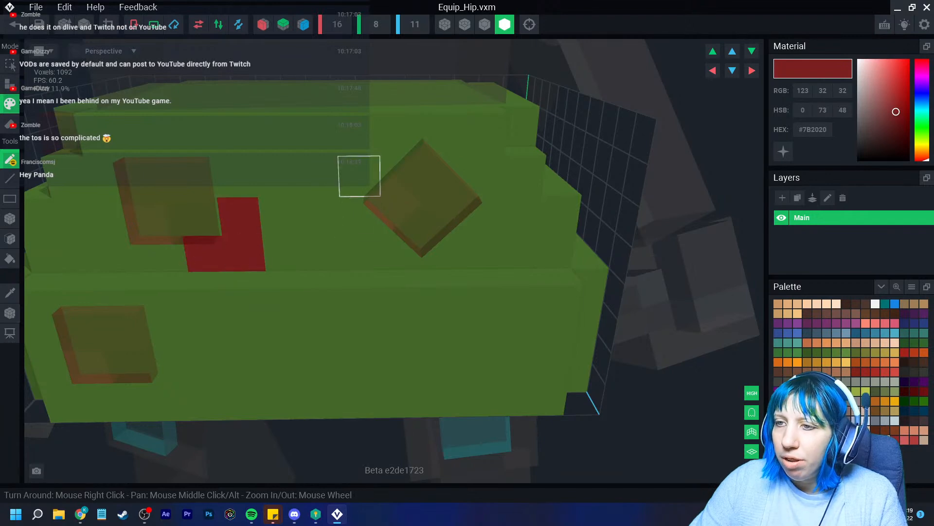
pyautogui.click(359, 176)
pyautogui.click(360, 216)
pyautogui.click(401, 215)
pyautogui.click(400, 252)
pyautogui.click(439, 251)
# Paint a dark red hook shape on the front of the hip piece
pyautogui.scroll(-3, 361, 279)
pyautogui.moveTo(363, 279)
pyautogui.mouseDown(button='right')
pyautogui.moveTo(377, 279)
pyautogui.moveTo(358, 243)
pyautogui.mouseUp(button='right')
pyautogui.click(260, 273)
pyautogui.click(259, 309)
pyautogui.click(224, 344)
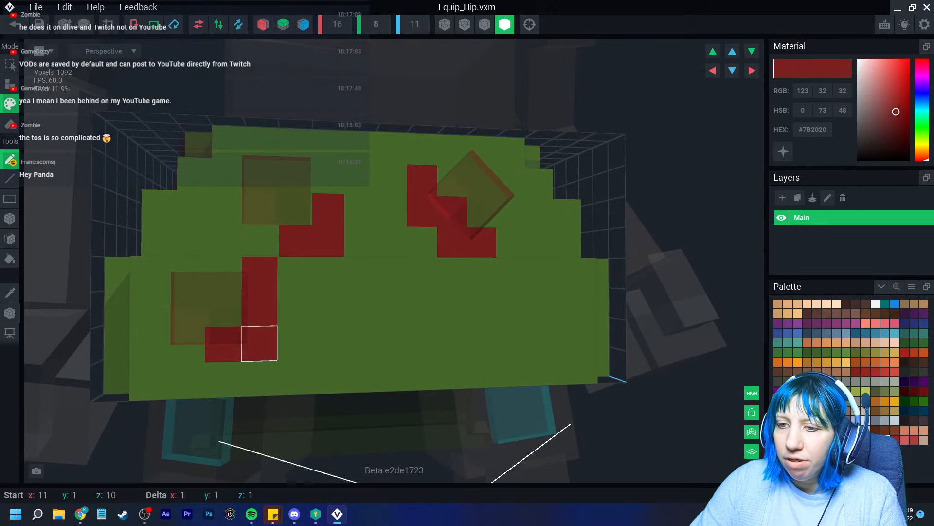
pyautogui.click(260, 344)
pyautogui.click(224, 274)
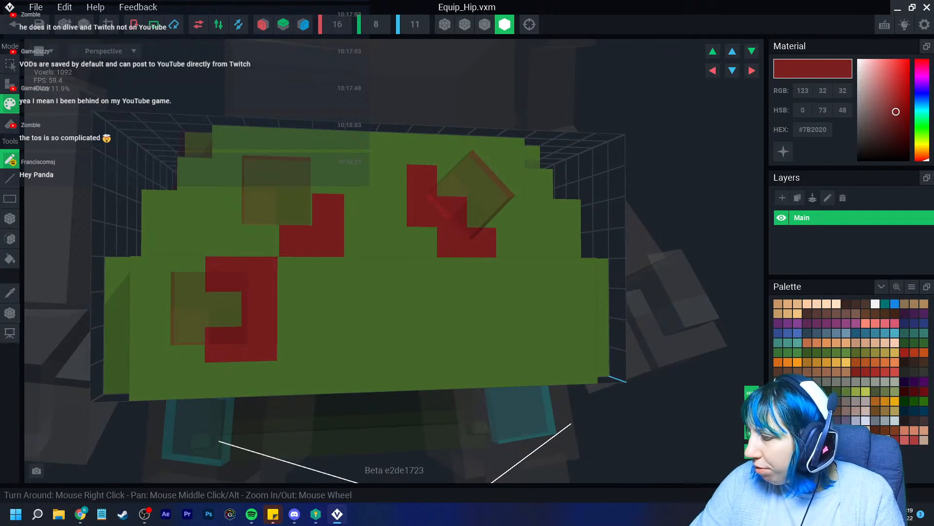
# Paint a salmon #D17B62 cross on the front of the hip piece
pyautogui.click(904, 431)
pyautogui.click(460, 340)
pyautogui.click(429, 340)
pyautogui.click(460, 306)
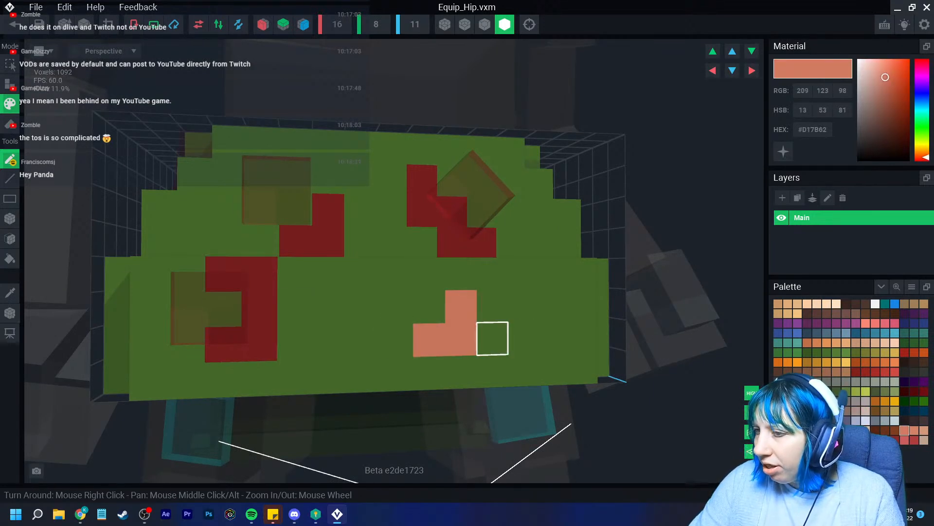
pyautogui.click(492, 338)
pyautogui.click(429, 307)
pyautogui.click(396, 340)
pyautogui.click(460, 372)
pyautogui.click(429, 372)
# Add salmon faces on the hip's right side, then save and return to Equip_Legs_V2
pyautogui.moveTo(429, 373)
pyautogui.mouseDown(button='right')
pyautogui.moveTo(513, 327)
pyautogui.moveTo(555, 278)
pyautogui.moveTo(545, 280)
pyautogui.moveTo(593, 290)
pyautogui.moveTo(492, 318)
pyautogui.mouseUp(button='right')
pyautogui.click(557, 276)
pyautogui.click(558, 247)
pyautogui.click(613, 273)
pyautogui.click(592, 294)
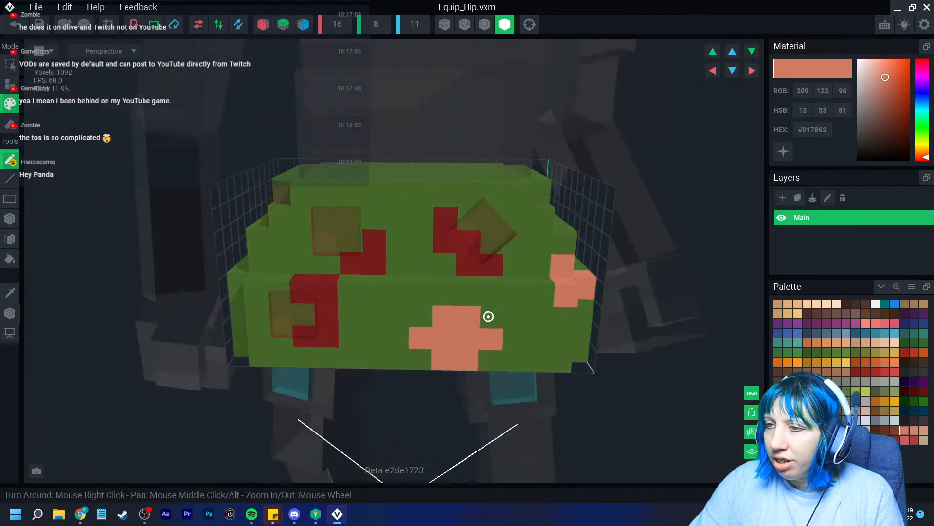
pyautogui.click(12, 24)
pyautogui.click(365, 187)
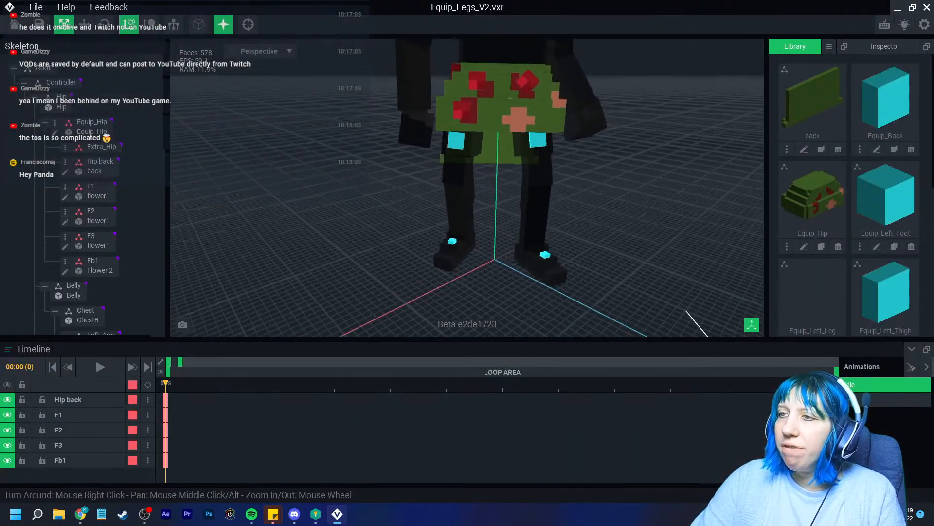
pyautogui.scroll(6, 496, 131)
pyautogui.moveTo(501, 93); pyautogui.dragTo(490, 178, button='middle')
pyautogui.scroll(-8, 489, 178)
pyautogui.moveTo(569, 209); pyautogui.dragTo(515, 232, button='right')
pyautogui.scroll(-5, 540, 219)
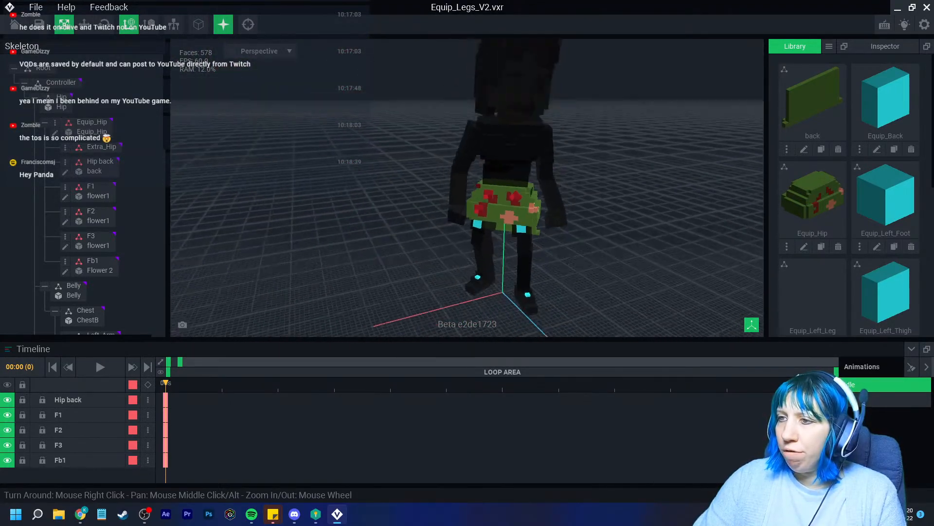
pyautogui.scroll(8, 501, 195)
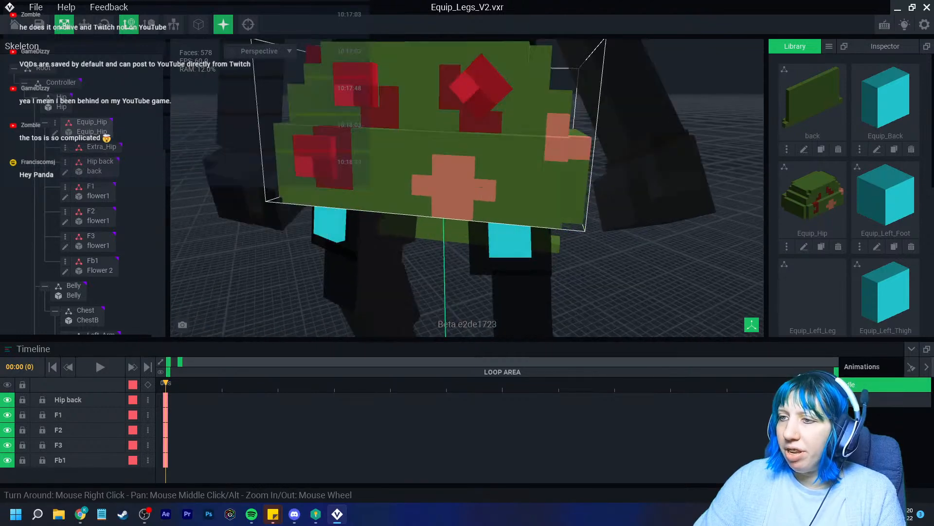
pyautogui.scroll(4, 501, 195)
pyautogui.scroll(-8, 501, 194)
pyautogui.moveTo(512, 224); pyautogui.dragTo(535, 226, button='right')
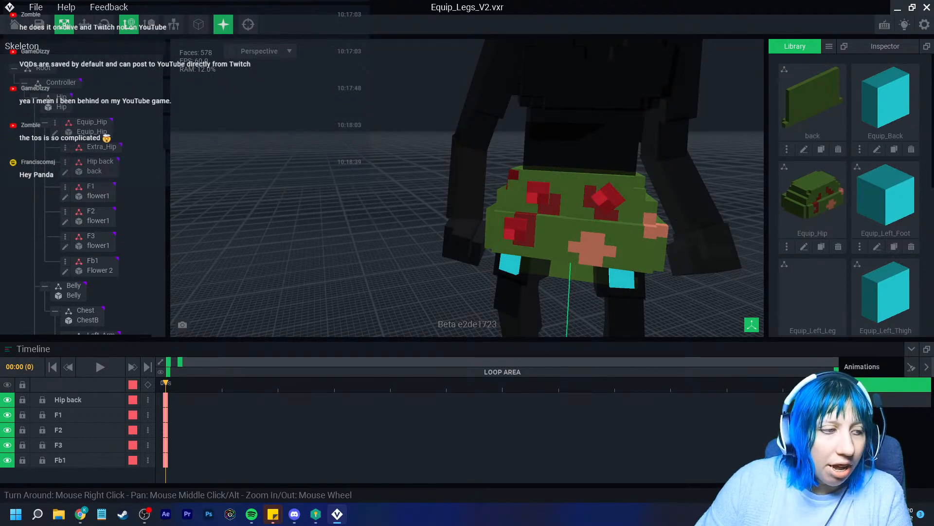
pyautogui.moveTo(628, 202); pyautogui.dragTo(548, 202, button='right')
pyautogui.moveTo(548, 202); pyautogui.dragTo(549, 202, button='right')
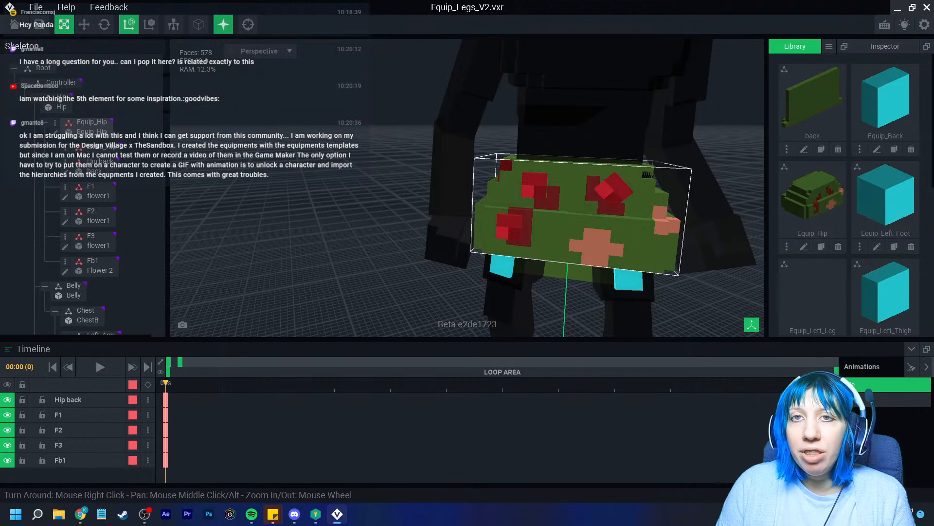
pyautogui.moveTo(565, 214); pyautogui.dragTo(545, 273, button='right')
pyautogui.scroll(-3, 594, 258)
pyautogui.scroll(1, 573, 258)
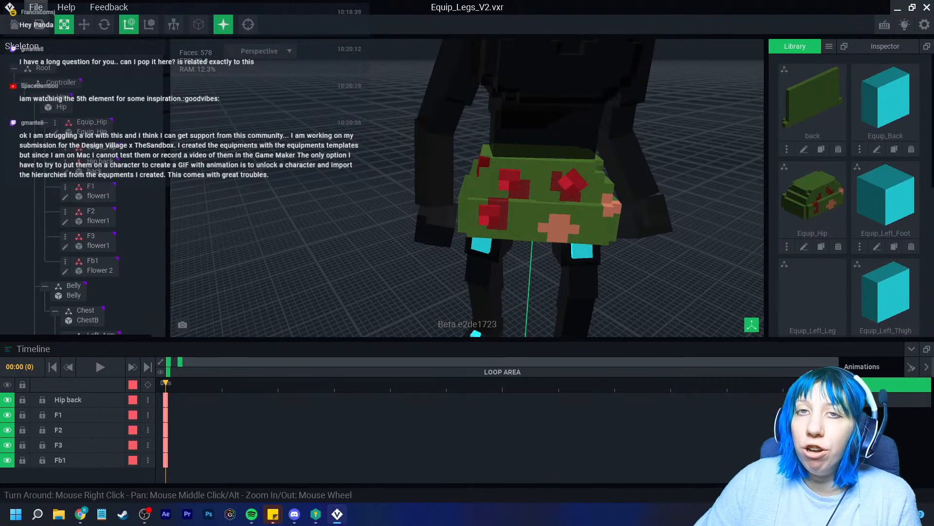
pyautogui.click(35, 7)
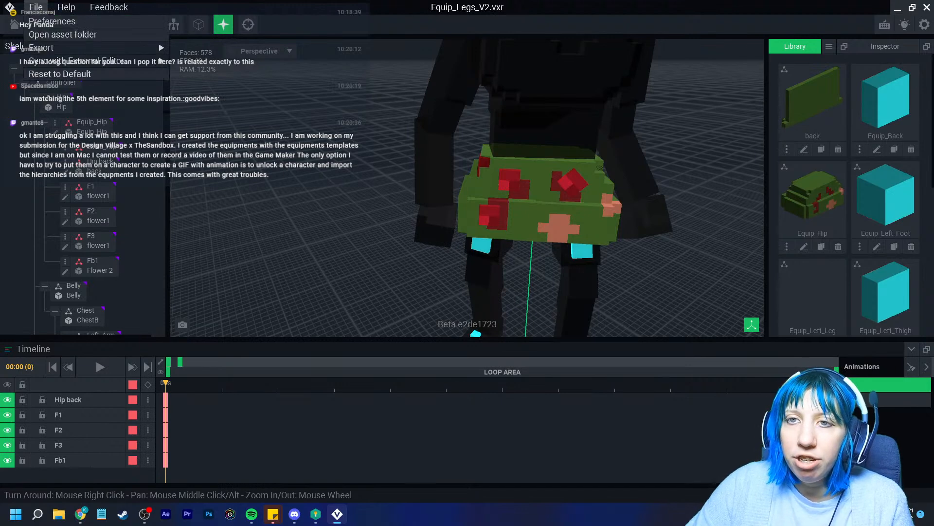
pyautogui.moveTo(96, 61)
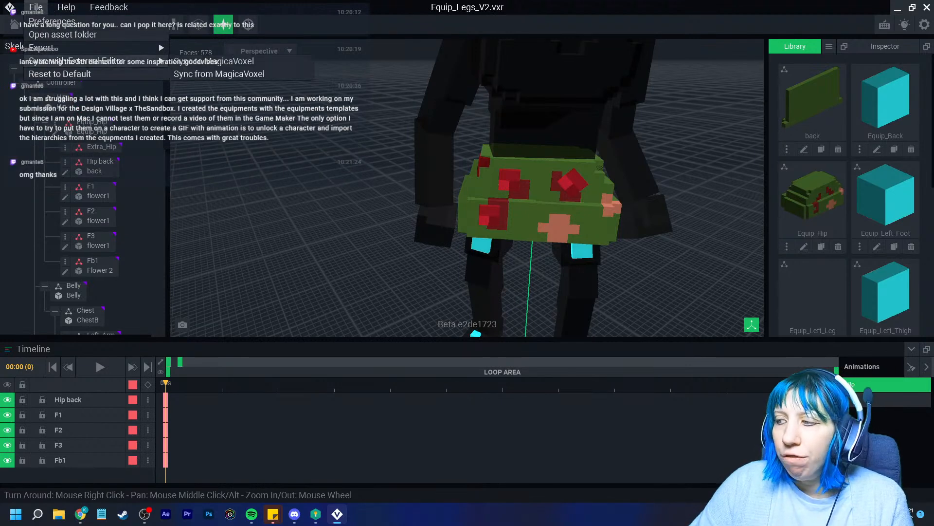
pyautogui.press('Escape')
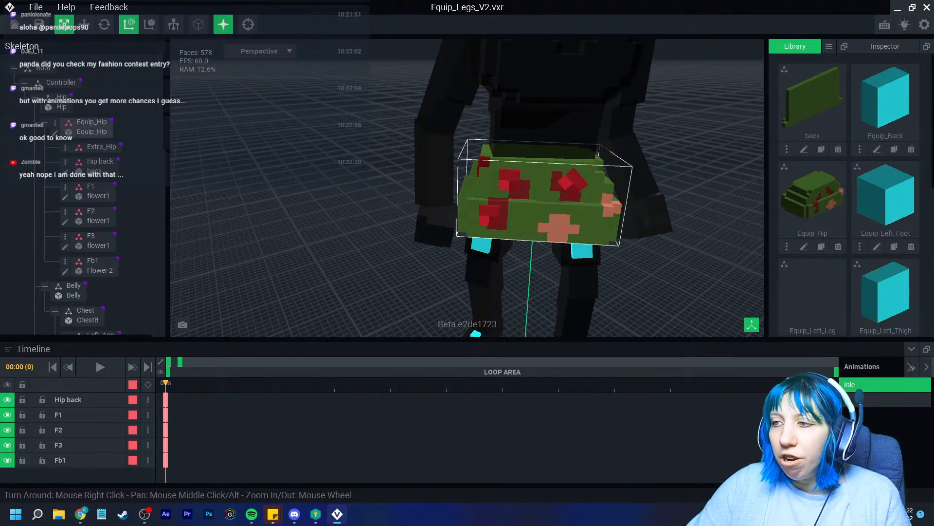
# Save the current project and open the other recent Equip_Legs_V2 project with magenta legs
pyautogui.moveTo(535, 205)
pyautogui.mouseDown(button='right')
pyautogui.moveTo(492, 194)
pyautogui.moveTo(540, 190)
pyautogui.mouseUp(button='right')
pyautogui.click(14, 25)
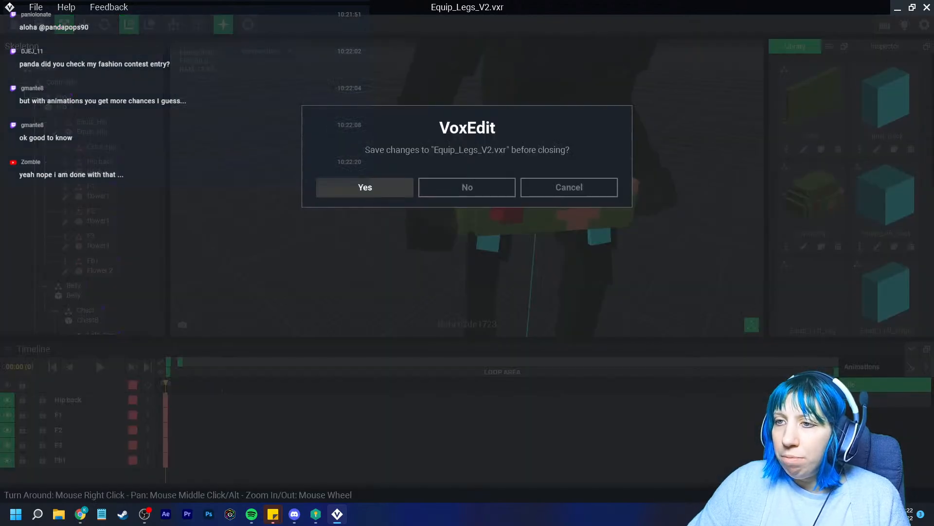
pyautogui.click(365, 187)
pyautogui.click(311, 183)
# Create keyframes for all nodes at frame 32 and play the Idle animation
pyautogui.moveTo(370, 194); pyautogui.dragTo(452, 190, button='right')
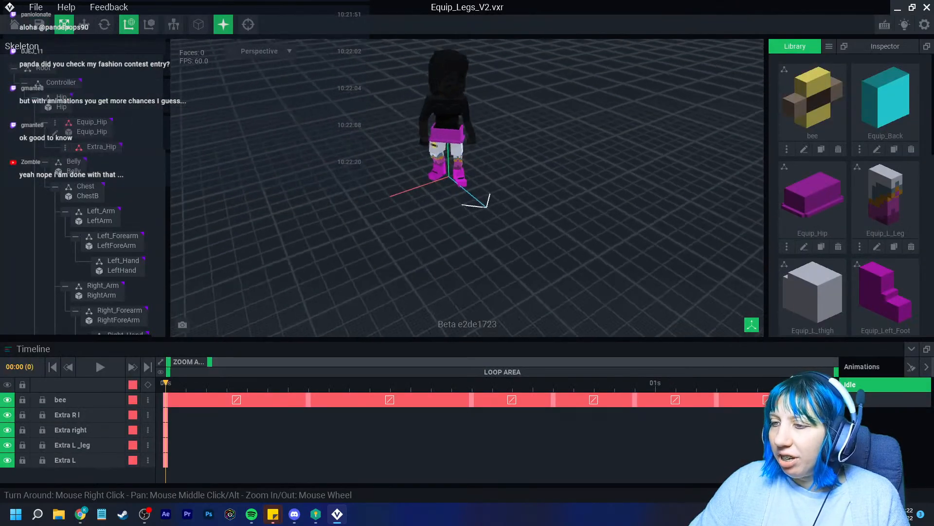
pyautogui.scroll(2, 508, 192)
pyautogui.click(148, 367)
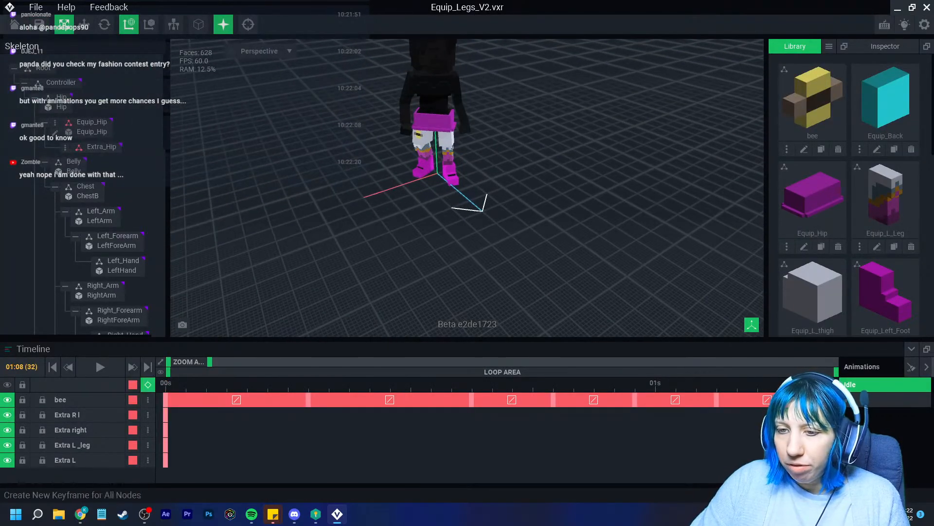
pyautogui.click(148, 385)
pyautogui.scroll(2, 453, 195)
pyautogui.moveTo(453, 195); pyautogui.dragTo(492, 180, button='right')
pyautogui.moveTo(492, 180); pyautogui.dragTo(463, 233, button='middle')
pyautogui.scroll(3, 462, 219)
pyautogui.press('space')
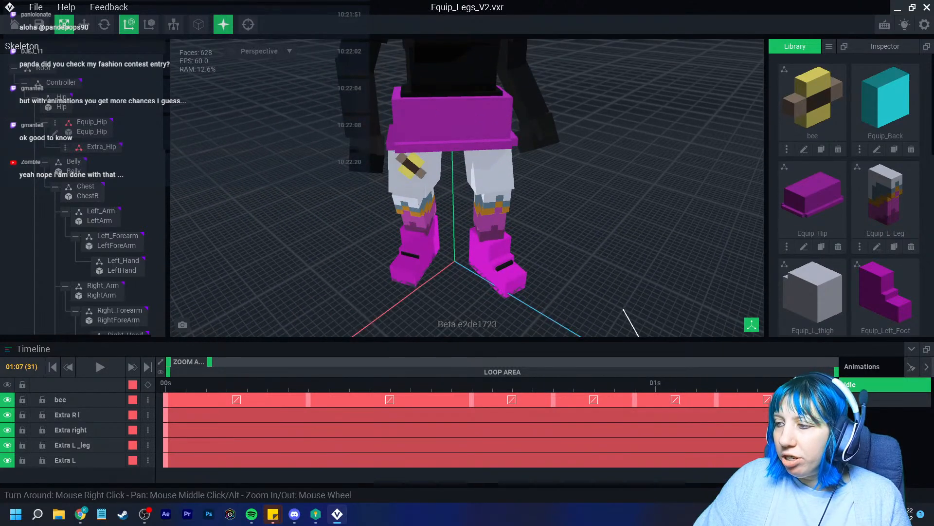
# Save the magenta legs project and bring up the File menu's export options
pyautogui.click(39, 25)
pyautogui.moveTo(567, 274); pyautogui.dragTo(559, 254, button='right')
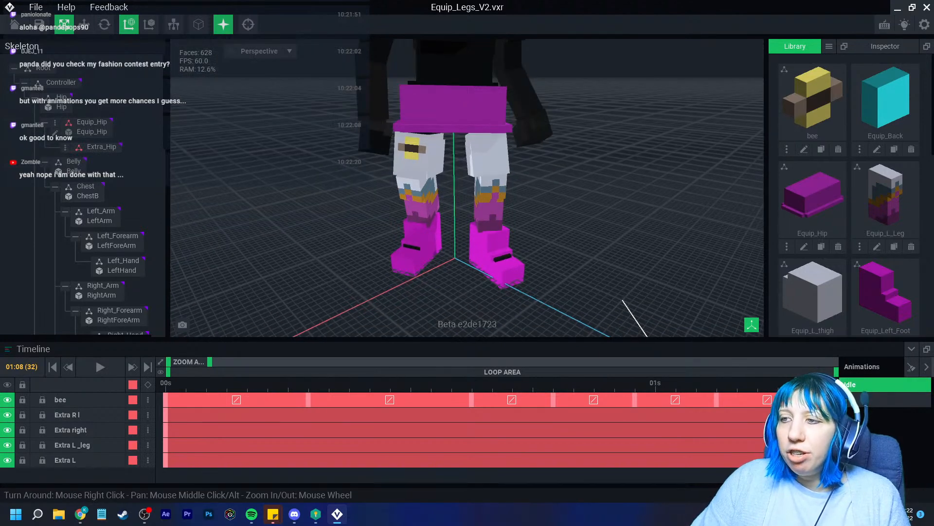
pyautogui.click(36, 7)
pyautogui.moveTo(41, 47)
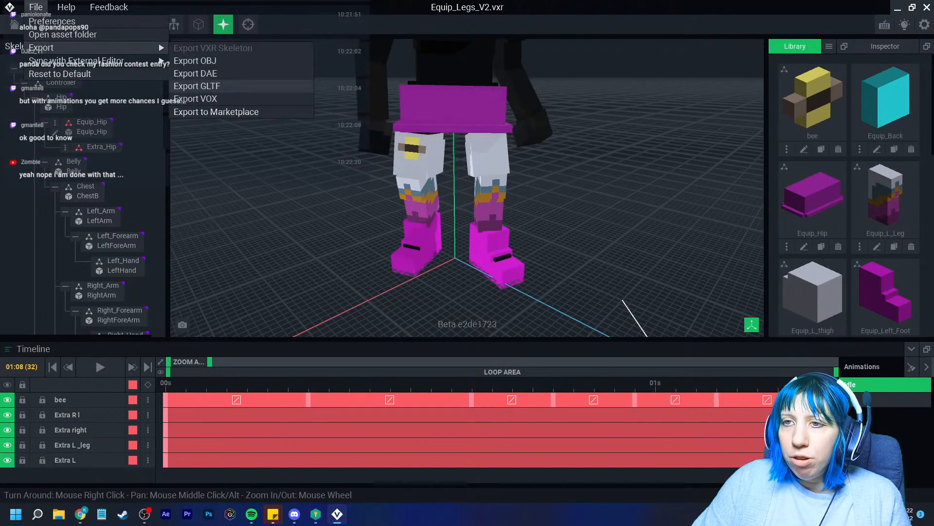
# Export the magenta legs rig as GLTF named 'clothing test' into the VoxEdit folder
pyautogui.click(195, 86)
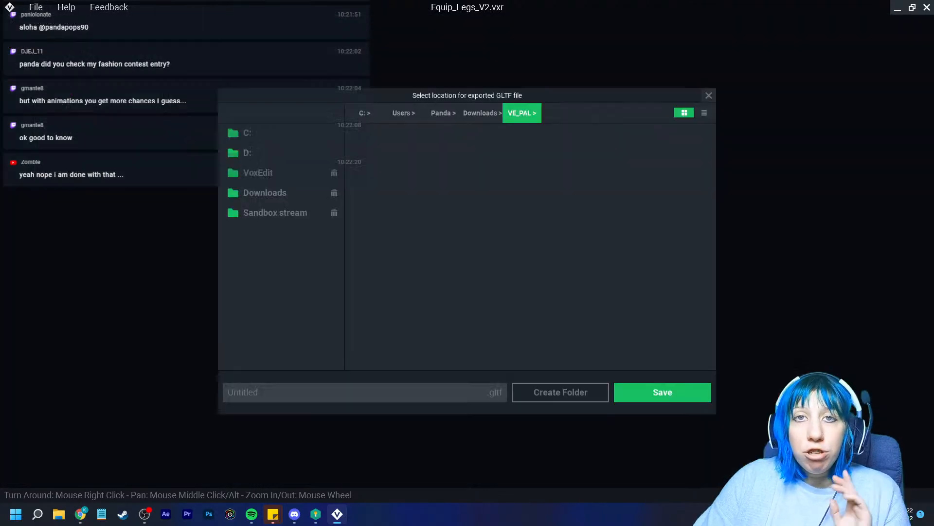
pyautogui.click(262, 173)
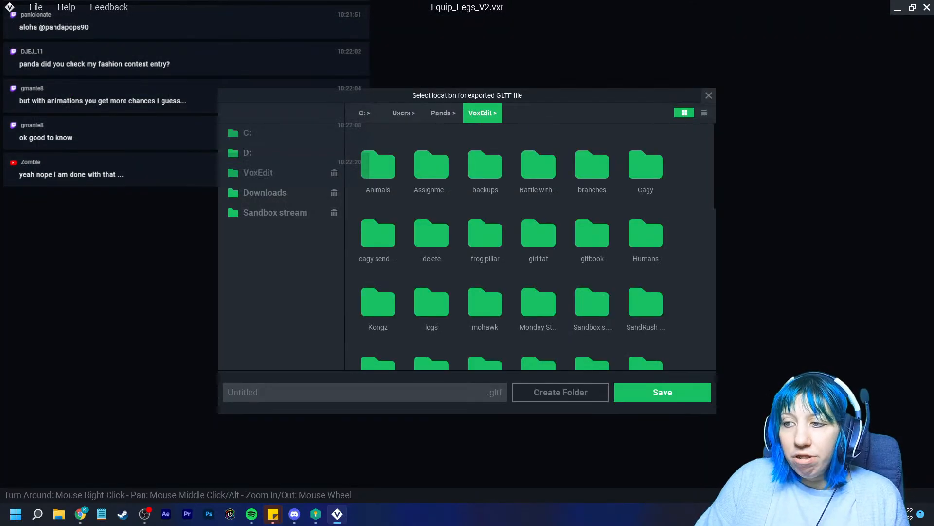
pyautogui.click(365, 392)
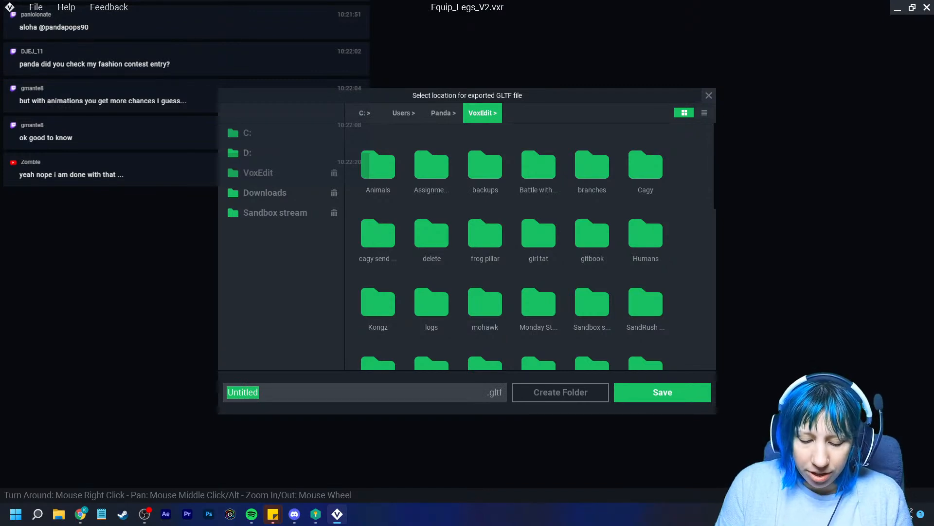
pyautogui.write('clothing test')
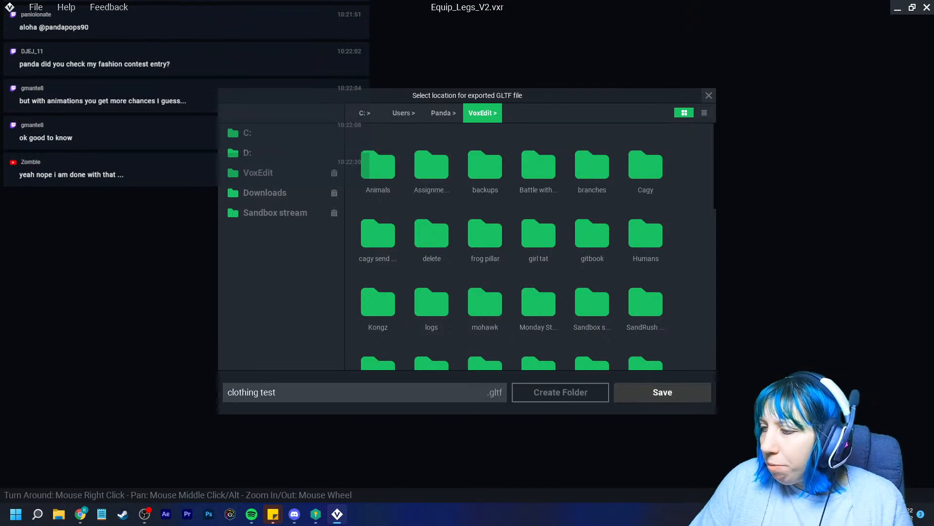
pyautogui.click(662, 392)
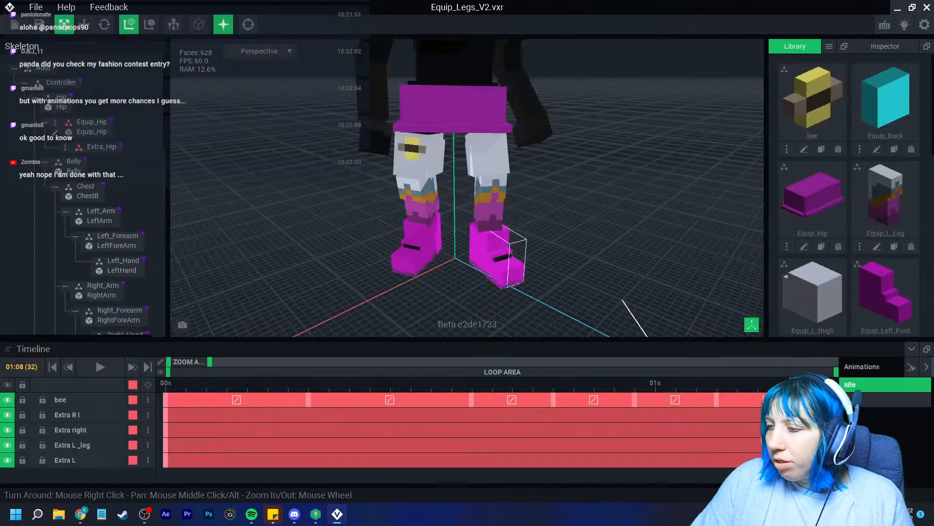
pyautogui.click(37, 514)
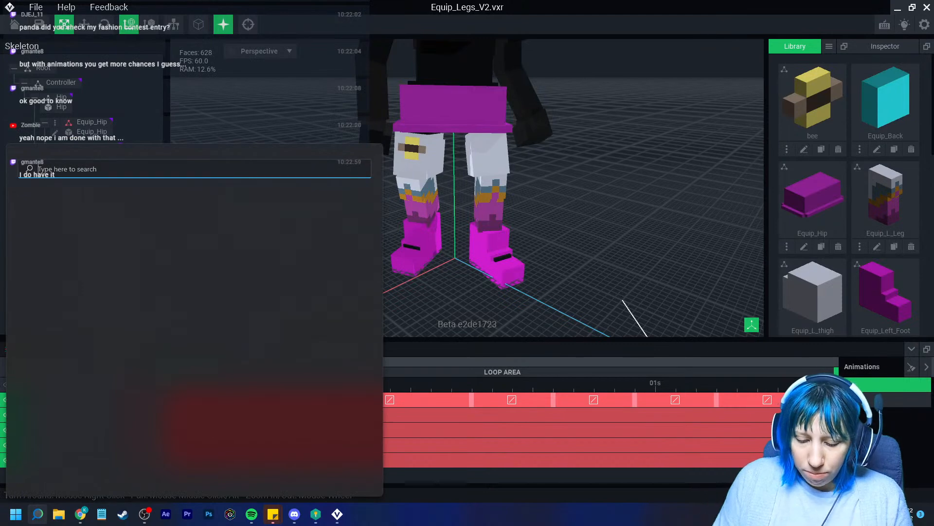
# Launch Light Tracer Render and delete the sample scene objects
pyautogui.write('light')
pyautogui.press('Return')
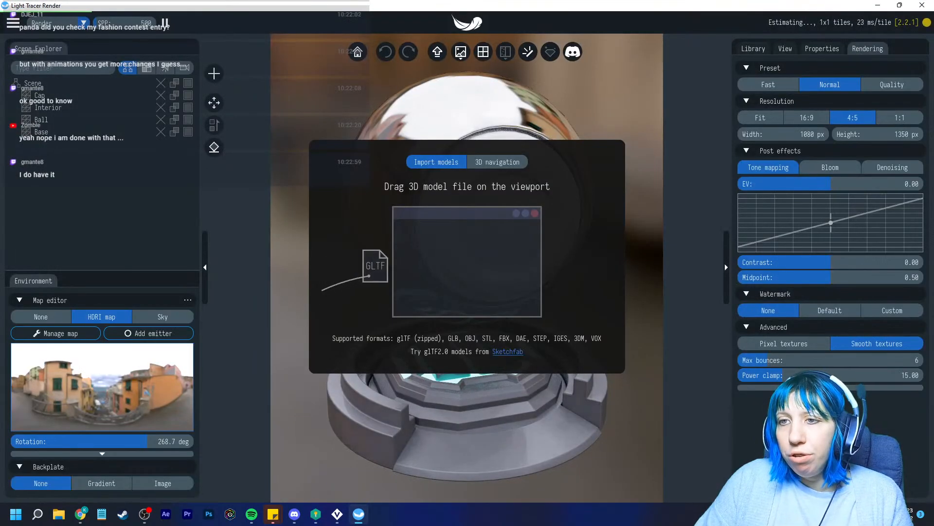
pyautogui.click(191, 132)
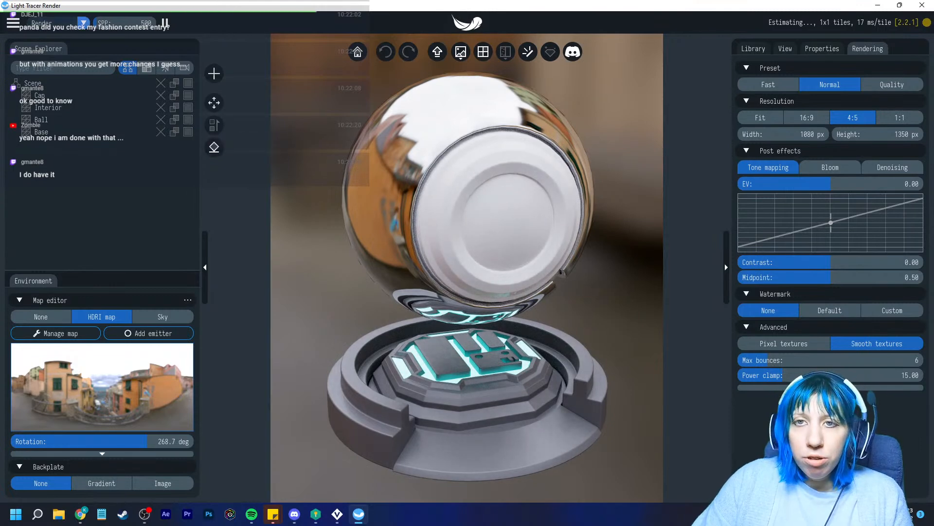
pyautogui.click(87, 132)
pyautogui.click(161, 84)
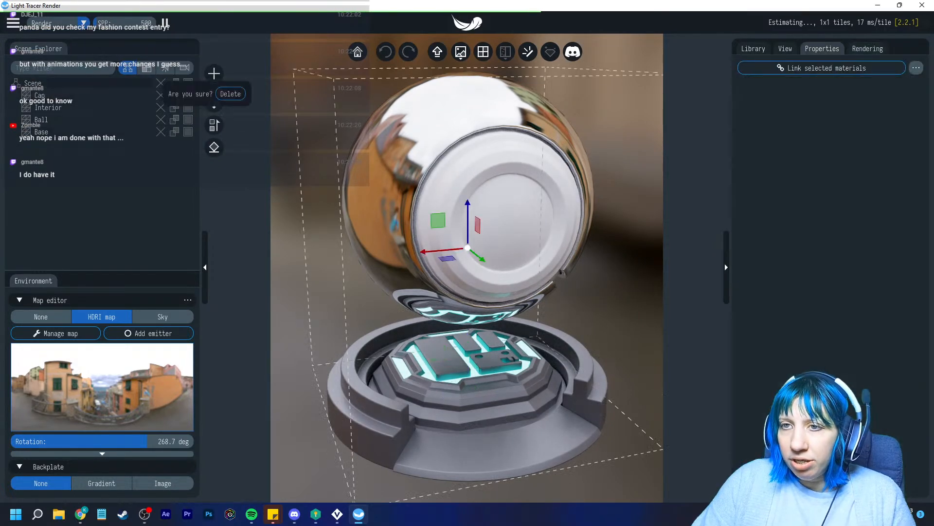
pyautogui.click(214, 95)
# Load clothing test.gltf via Load scene and add it to the scene
pyautogui.click(13, 22)
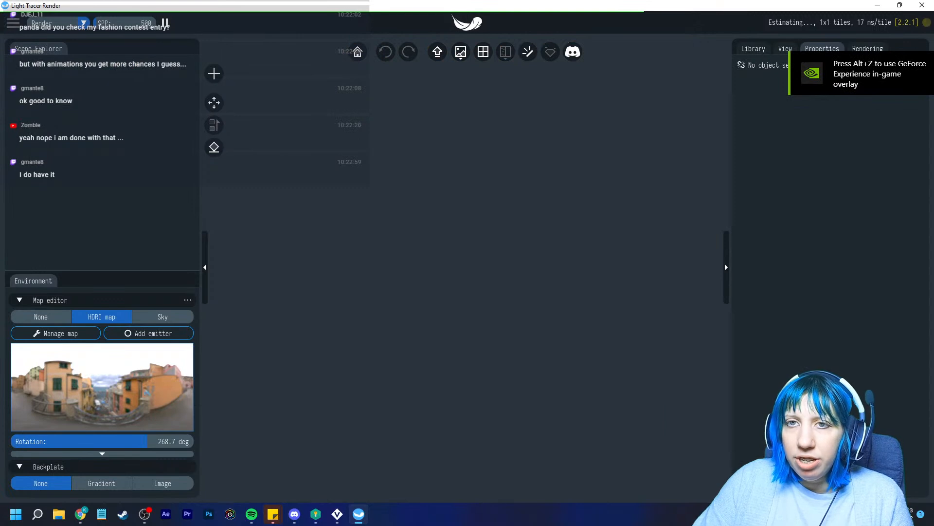
pyautogui.click(44, 35)
pyautogui.scroll(-10, 311, 233)
pyautogui.scroll(3, 311, 241)
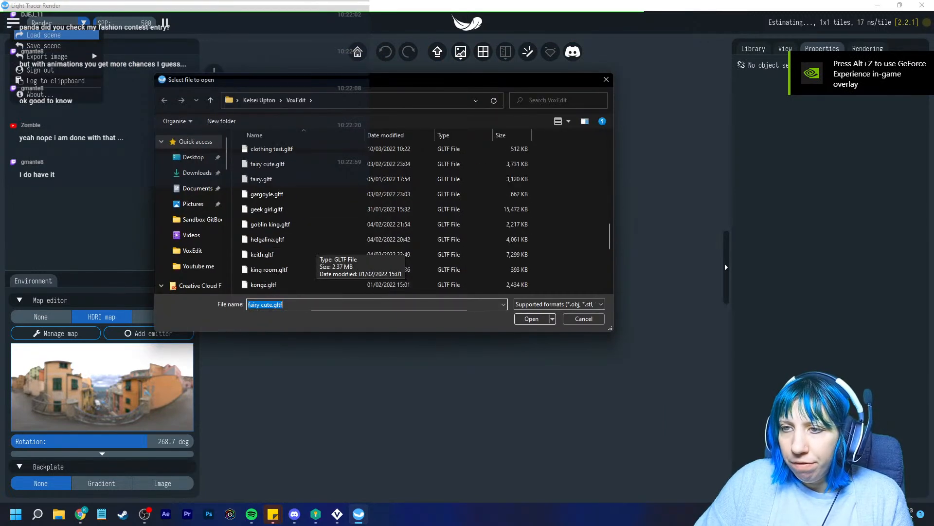
pyautogui.click(272, 149)
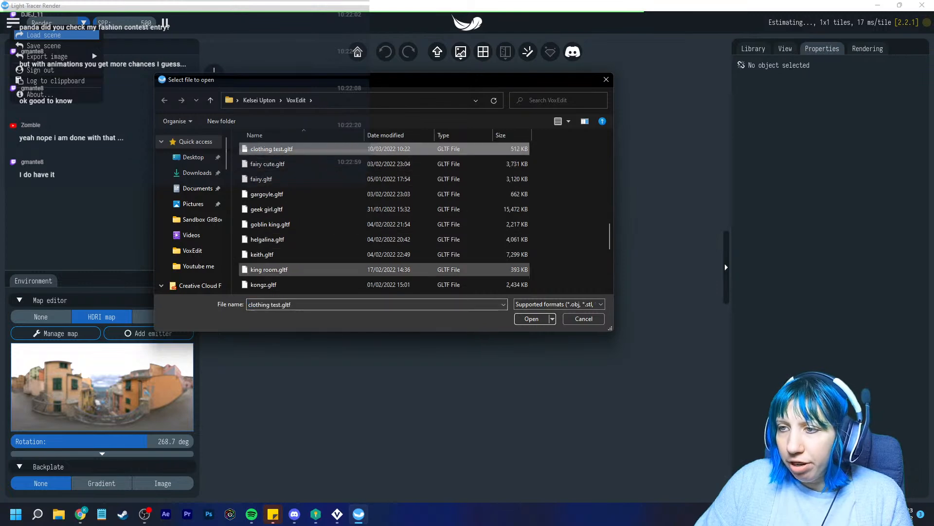
pyautogui.click(531, 319)
pyautogui.click(467, 278)
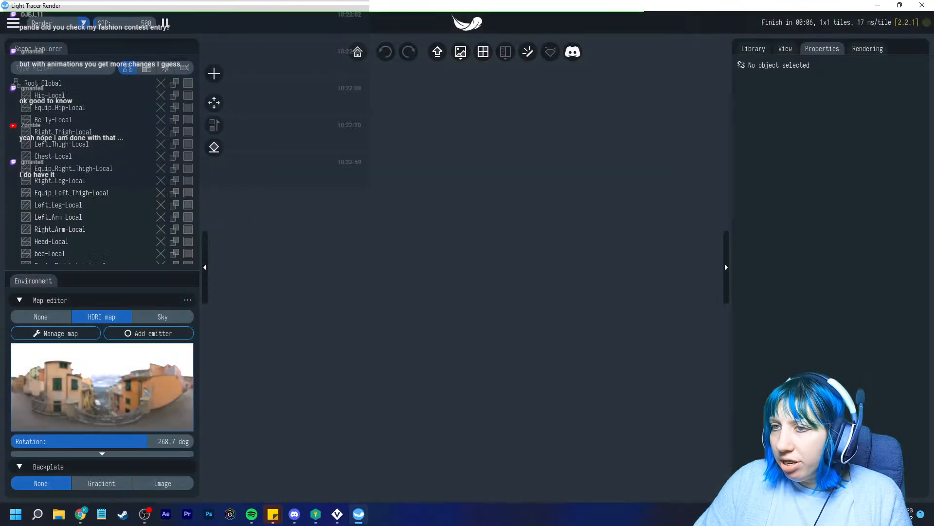
# Rotate the character's Root-Global node about Z so it faces the camera
pyautogui.click(215, 103)
pyautogui.click(301, 105)
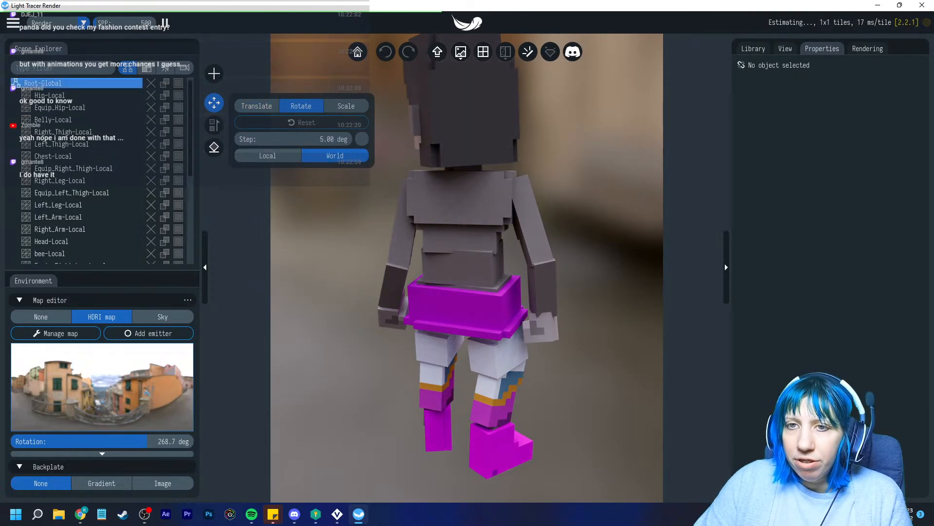
pyautogui.click(43, 83)
pyautogui.moveTo(506, 265); pyautogui.dragTo(422, 262)
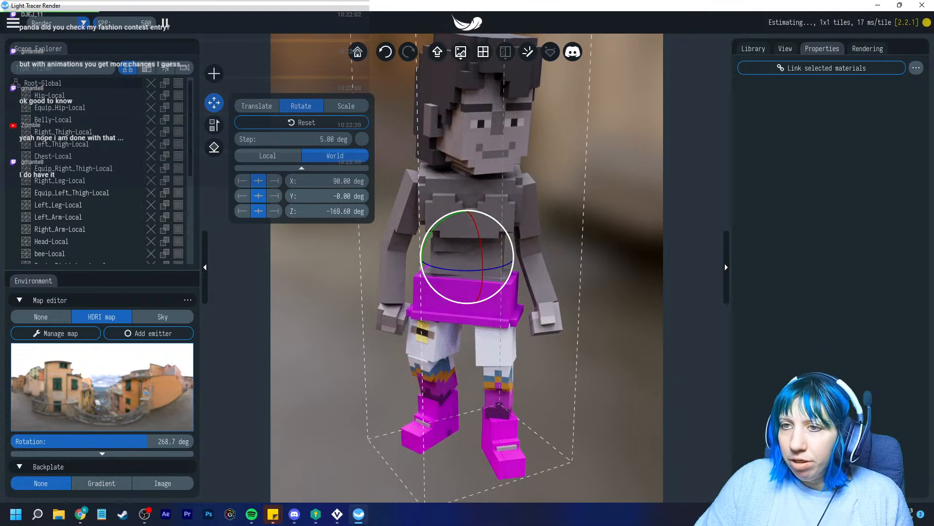
pyautogui.click(214, 103)
pyautogui.press('Escape')
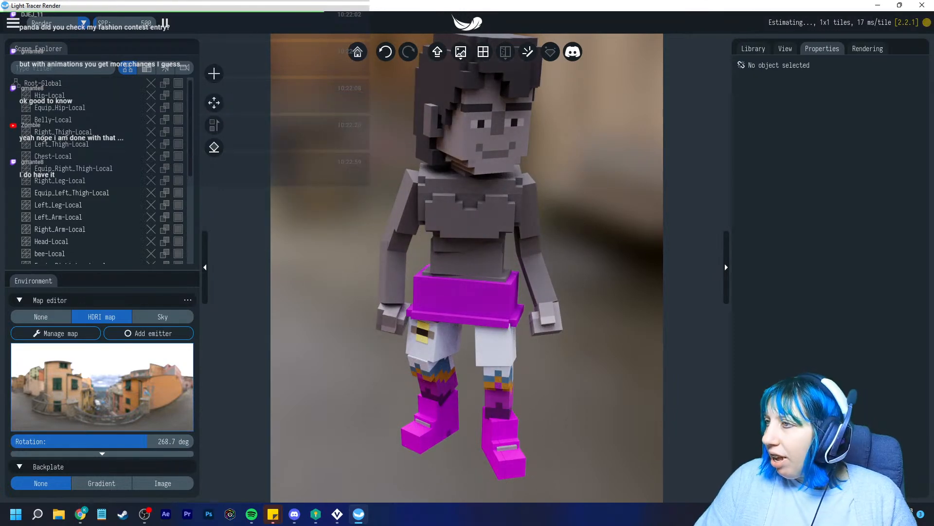
# Select the [clothing test] Idle scene animation, play it, then pause and scrub back to the start
pyautogui.click(785, 49)
pyautogui.click(828, 230)
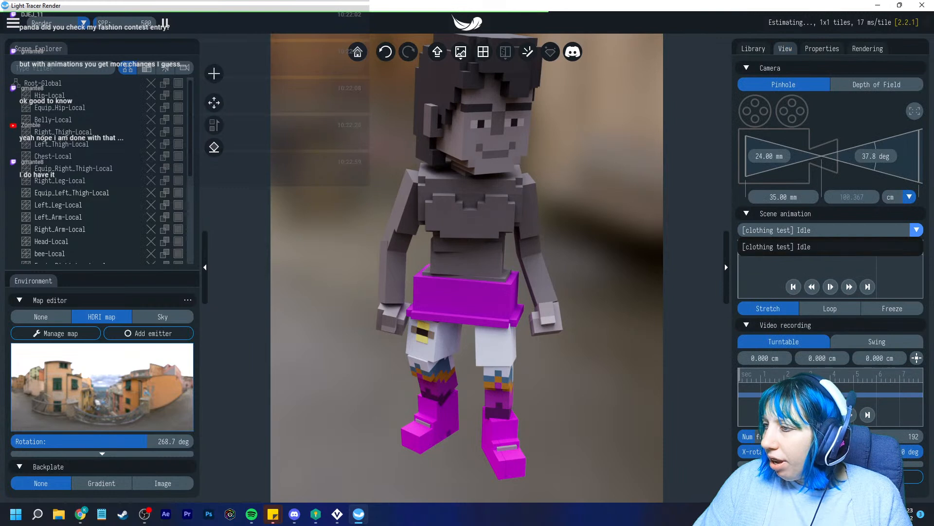
pyautogui.click(779, 247)
pyautogui.click(831, 287)
pyautogui.scroll(-3, 467, 256)
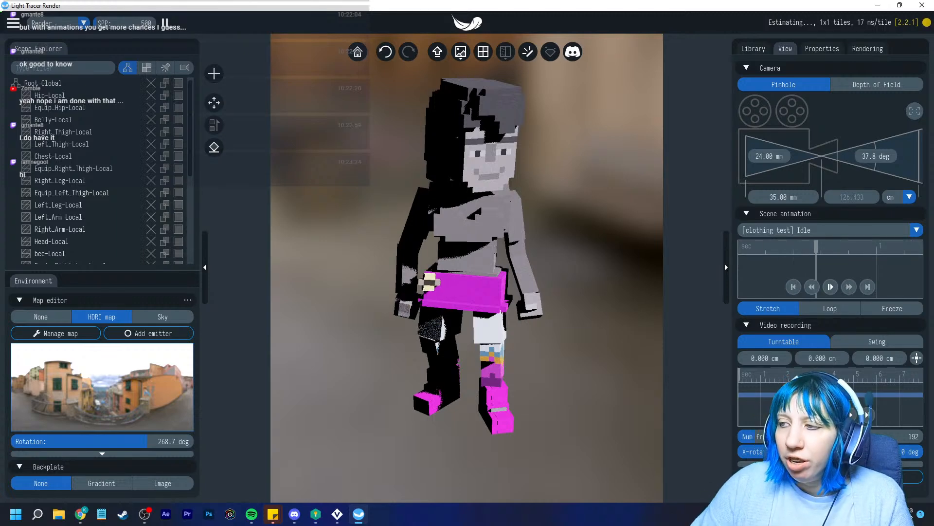
pyautogui.click(831, 286)
pyautogui.moveTo(775, 247)
pyautogui.mouseDown()
pyautogui.moveTo(739, 246)
pyautogui.moveTo(899, 246)
pyautogui.moveTo(760, 247)
pyautogui.mouseUp()
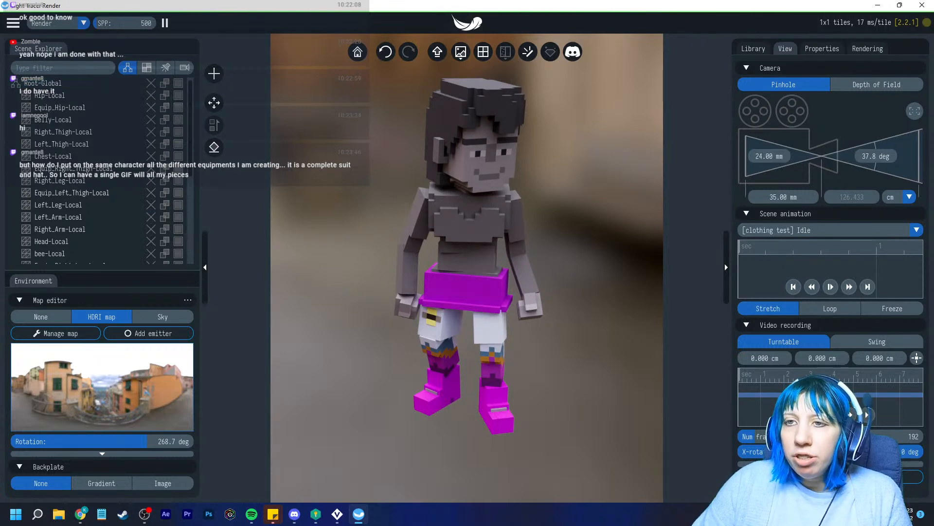
# Switch back to VoxEdit and return to its home screen, saving the legs changes
pyautogui.click(13, 23)
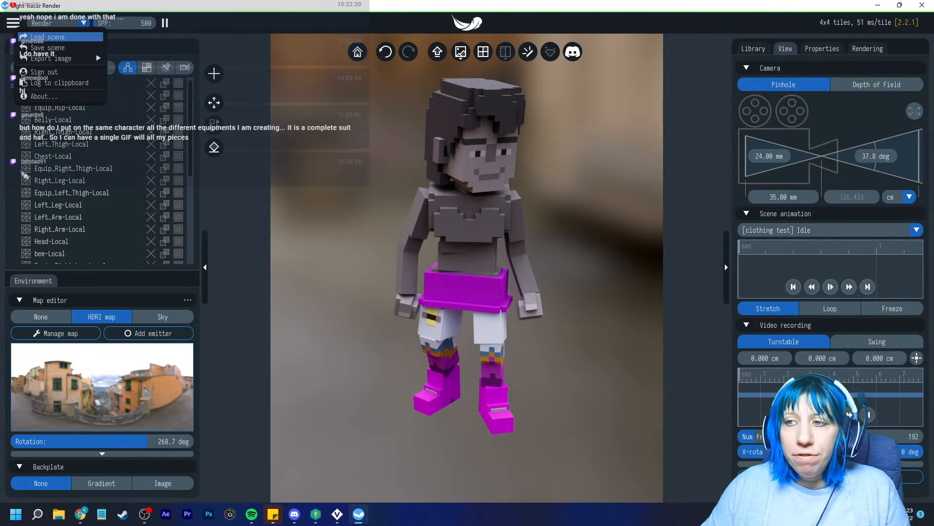
pyautogui.click(48, 37)
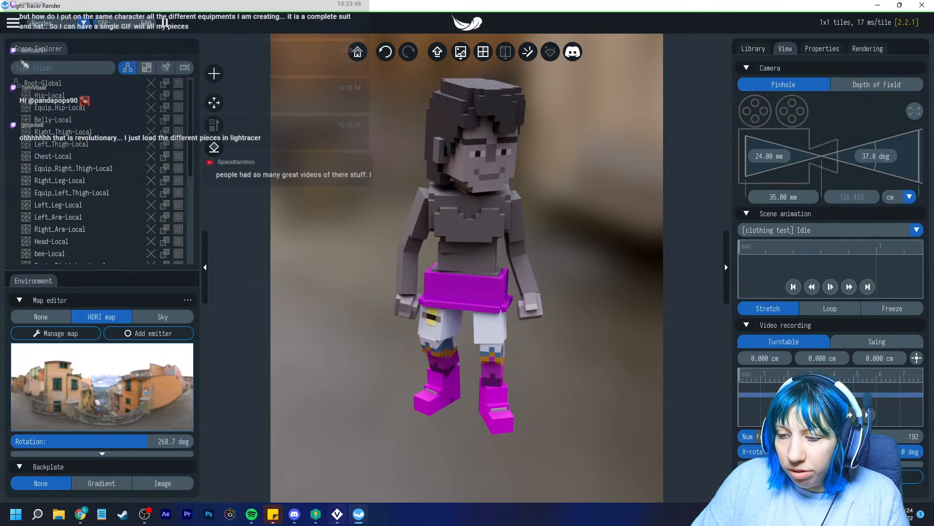
pyautogui.click(337, 514)
pyautogui.click(14, 25)
pyautogui.click(366, 187)
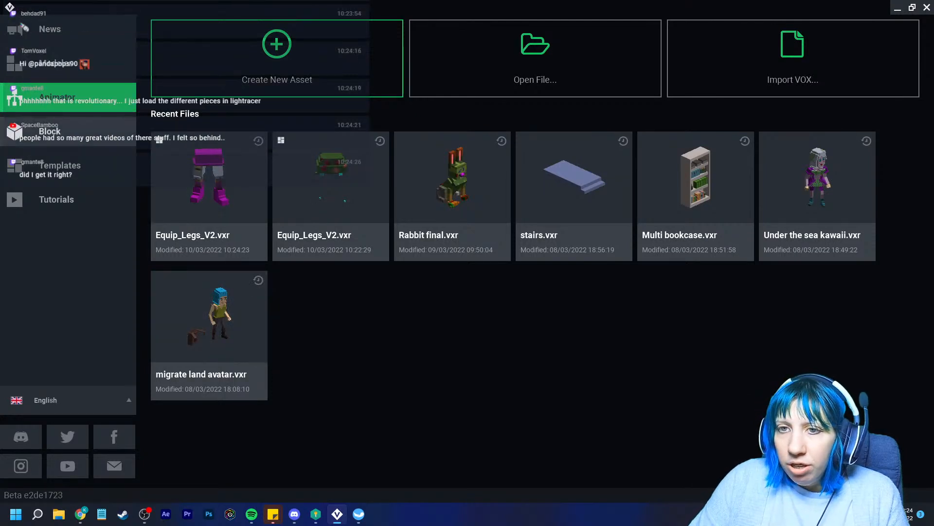
# Browse the delete folder's subfolders in the file browser, then close it without opening anything
pyautogui.click(535, 56)
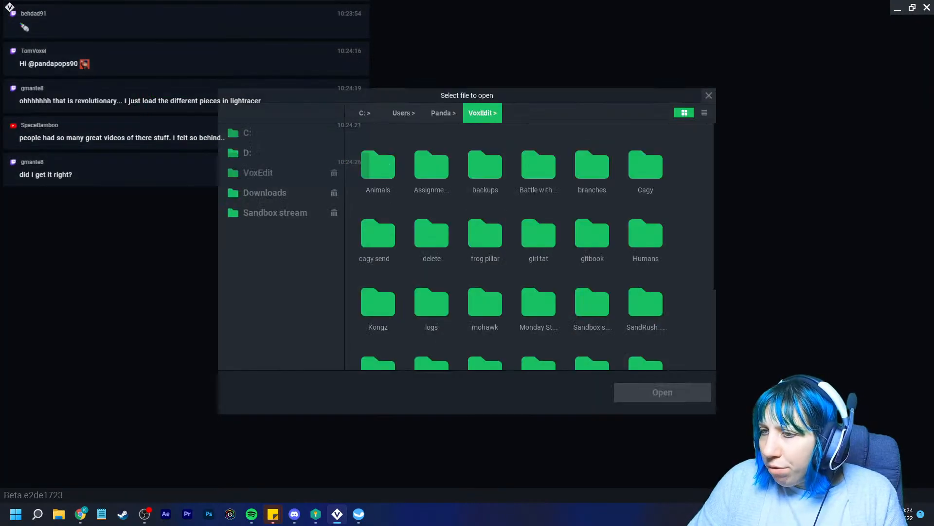
pyautogui.doubleClick(432, 234)
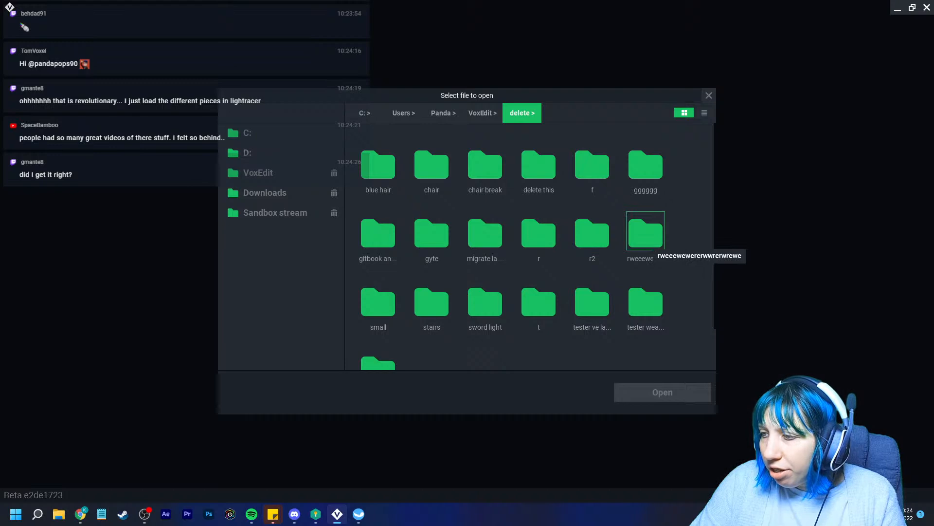
pyautogui.doubleClick(650, 241)
pyautogui.click(522, 113)
pyautogui.doubleClick(646, 162)
pyautogui.click(522, 113)
pyautogui.doubleClick(593, 164)
pyautogui.click(523, 113)
pyautogui.doubleClick(538, 162)
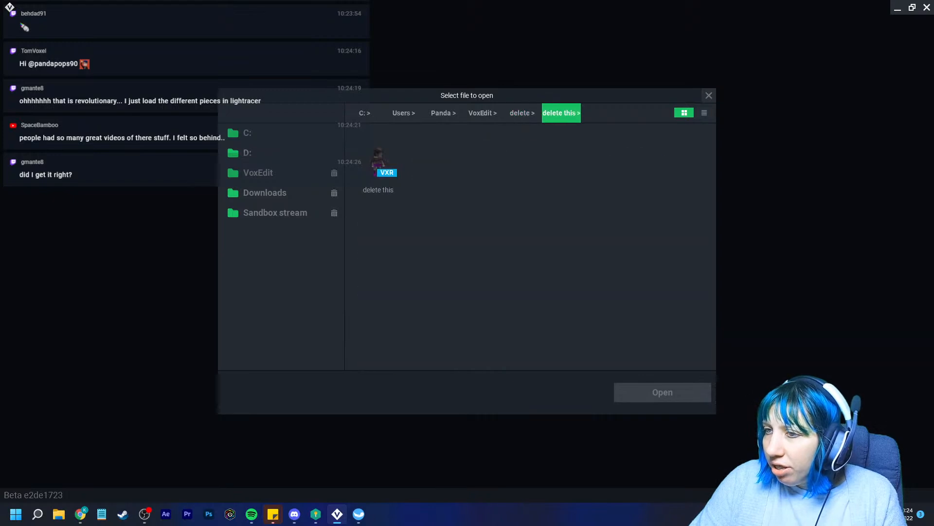
pyautogui.click(522, 113)
pyautogui.doubleClick(485, 162)
pyautogui.click(523, 113)
pyautogui.doubleClick(431, 162)
pyautogui.click(522, 113)
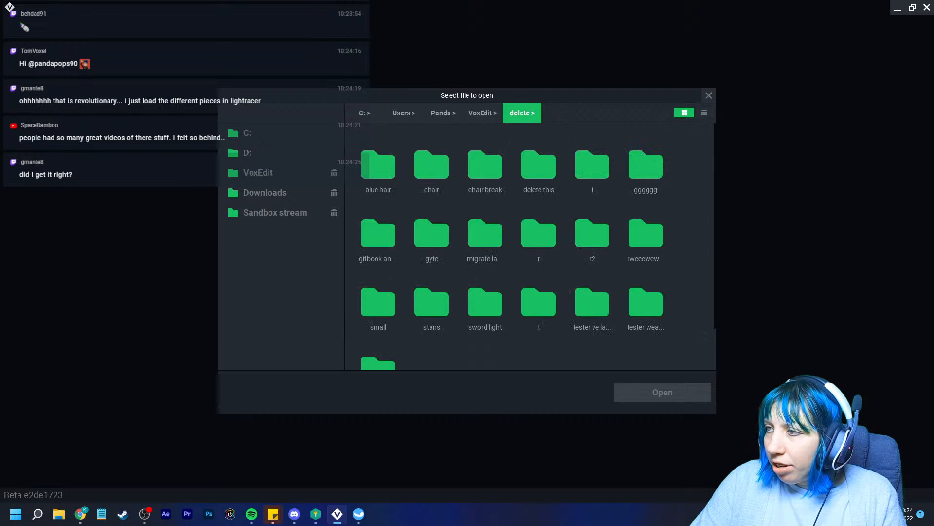
pyautogui.click(709, 96)
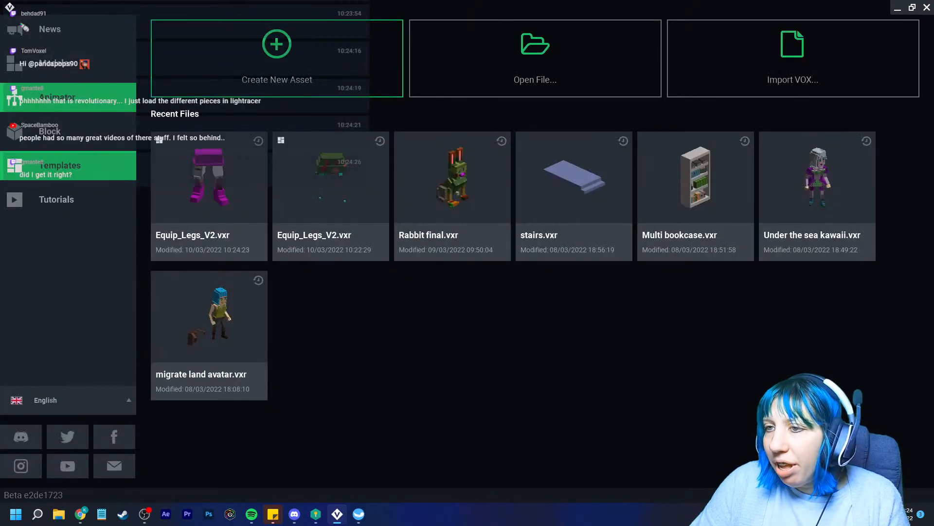
# Create a new Chest Piece template asset saved as chest1 in the delete folder
pyautogui.click(60, 166)
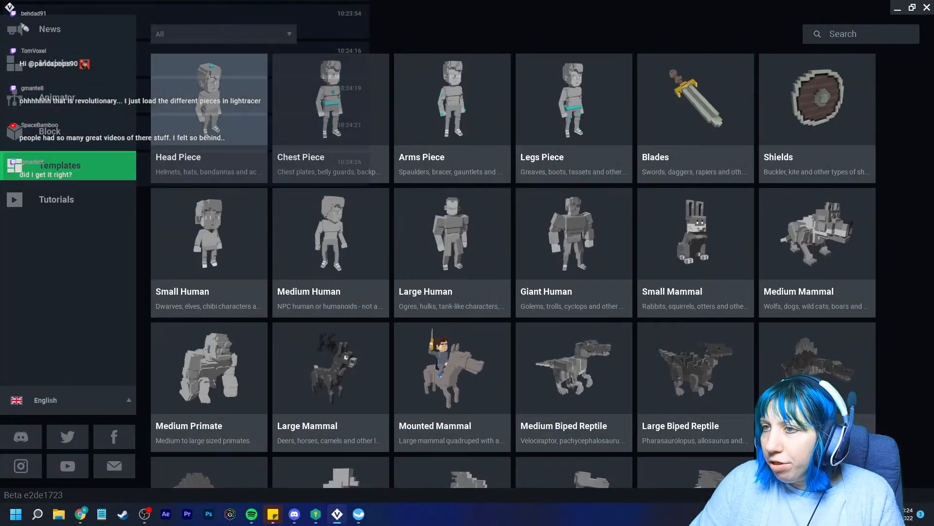
pyautogui.click(331, 112)
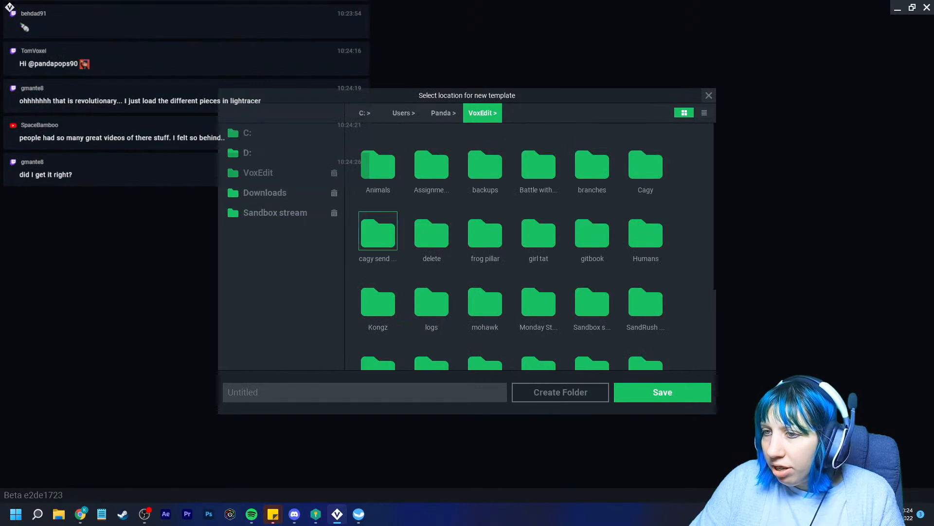
pyautogui.doubleClick(432, 234)
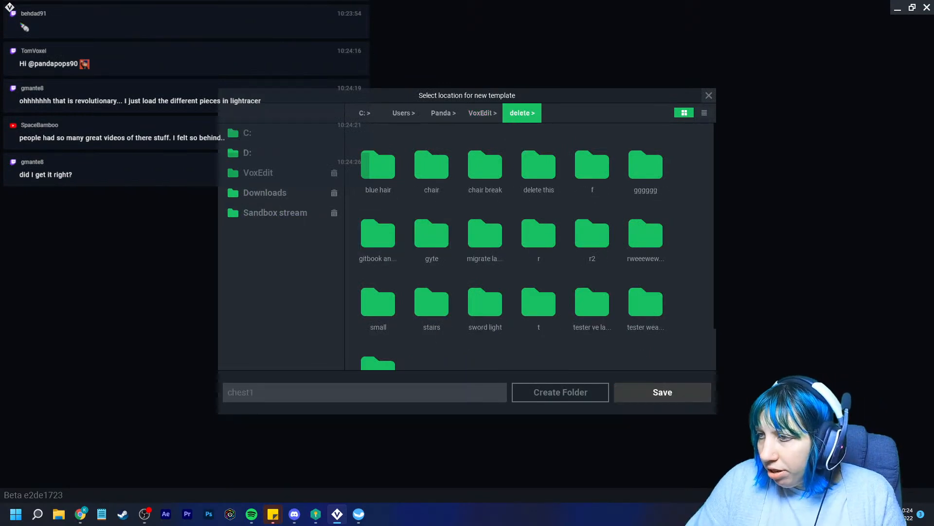
pyautogui.click(662, 392)
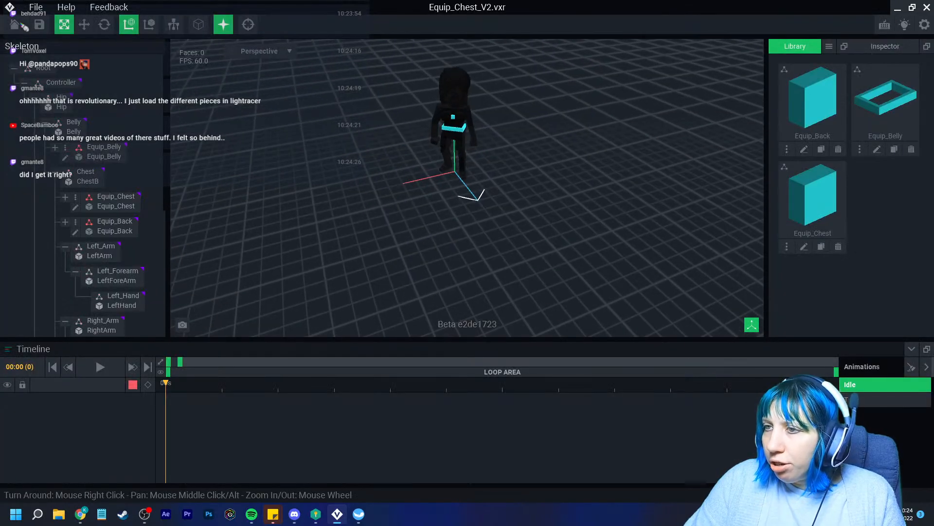
# Open Equip_Chest and bucket-fill the starter voxels dark red
pyautogui.click(75, 207)
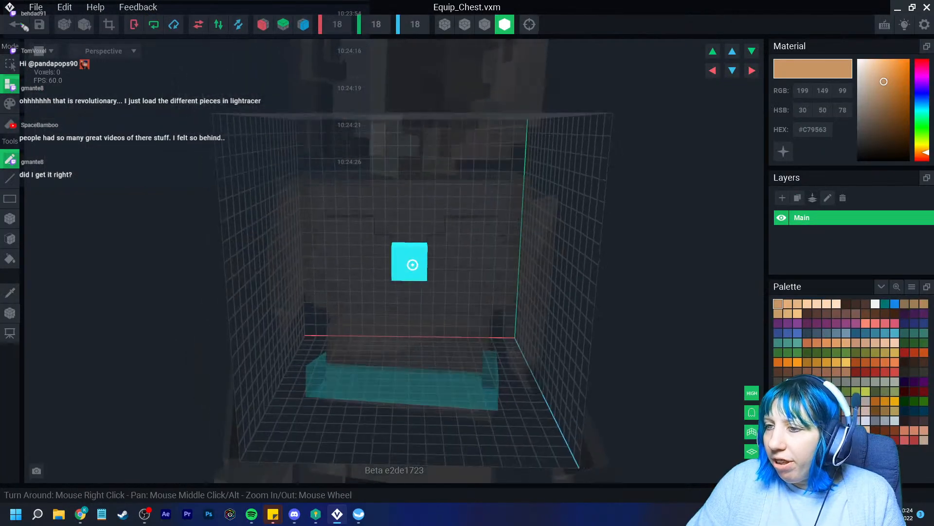
pyautogui.click(856, 372)
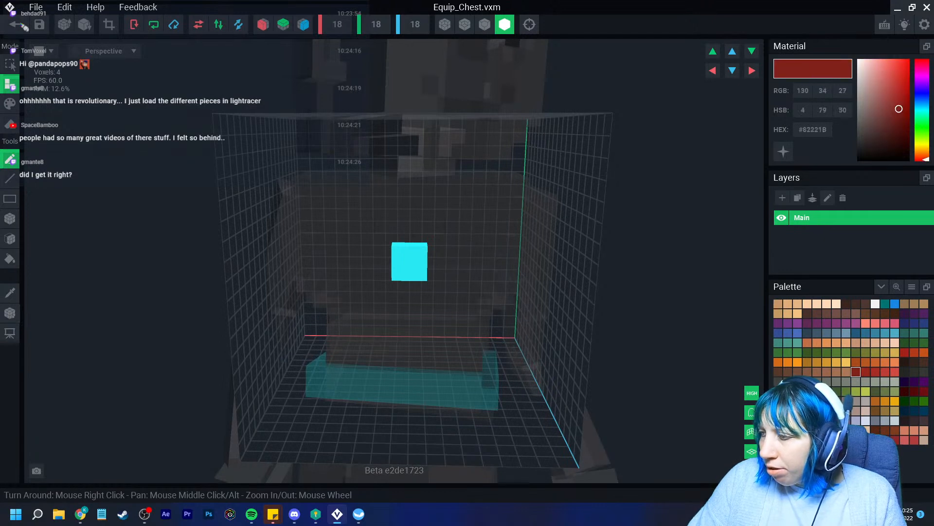
pyautogui.click(10, 103)
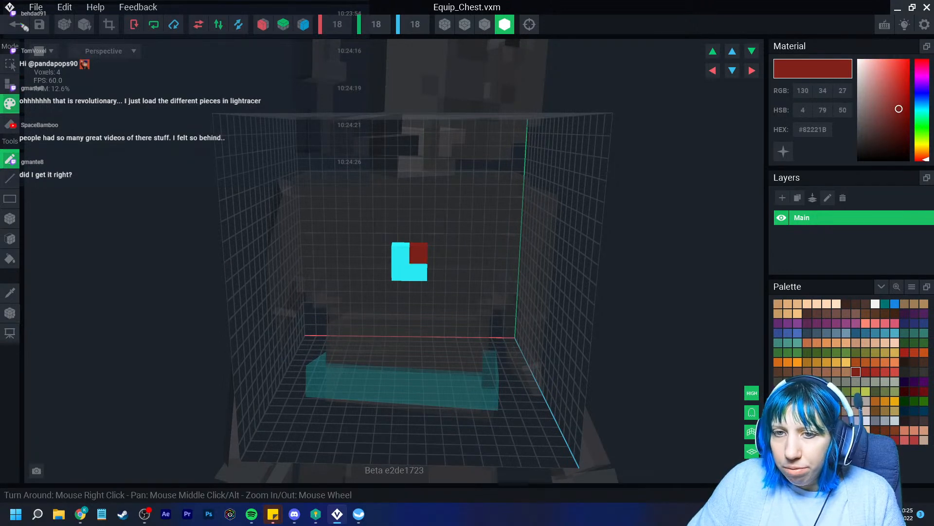
pyautogui.click(10, 259)
pyautogui.click(400, 272)
# Extrude the red block's faces left, forward and downward to form the chest block
pyautogui.click(10, 238)
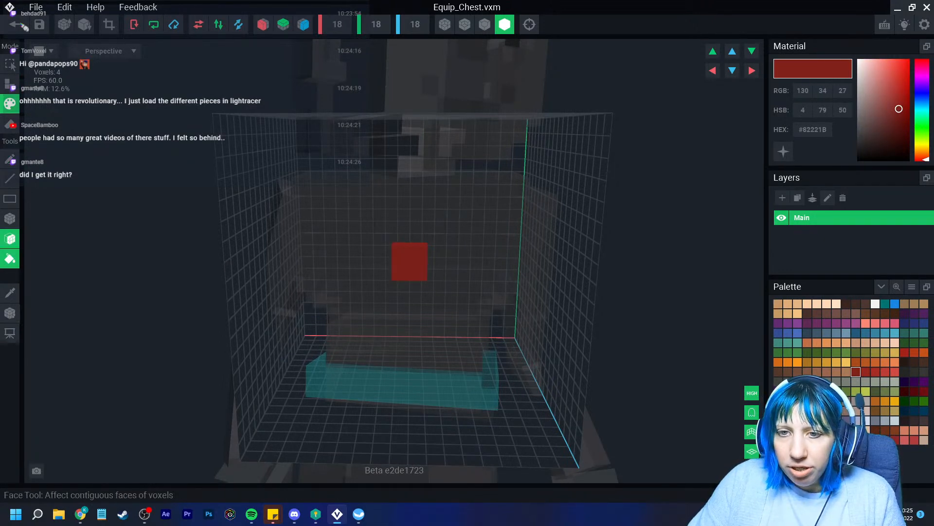
pyautogui.moveTo(400, 255); pyautogui.dragTo(479, 253, button='right')
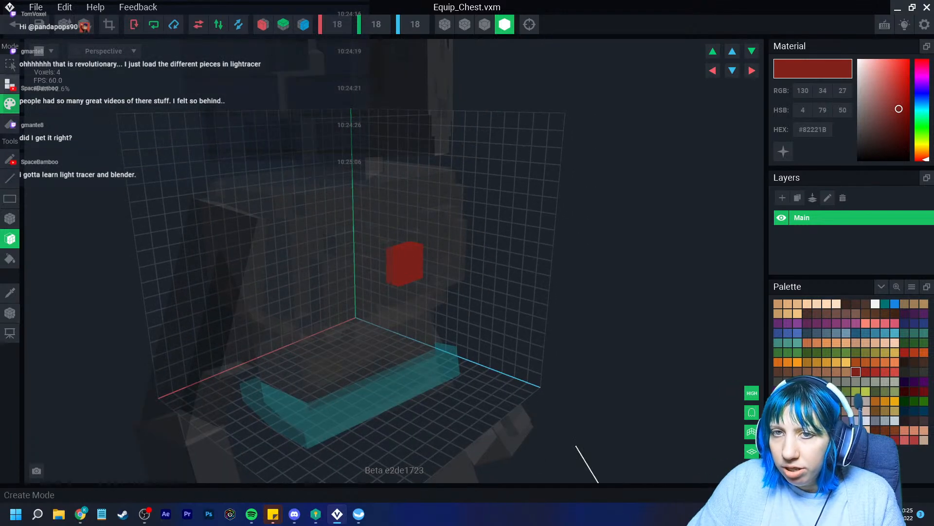
pyautogui.click(10, 85)
pyautogui.click(393, 259)
pyautogui.click(367, 267)
pyautogui.click(355, 306)
pyautogui.click(382, 305)
pyautogui.moveTo(428, 292); pyautogui.dragTo(416, 317, button='right')
pyautogui.moveTo(525, 365); pyautogui.dragTo(591, 438)
pyautogui.moveTo(592, 438); pyautogui.dragTo(533, 290, button='middle')
pyautogui.moveTo(468, 226); pyautogui.dragTo(511, 274)
pyautogui.moveTo(511, 273)
pyautogui.mouseDown(button='right')
pyautogui.moveTo(511, 302)
pyautogui.moveTo(521, 284)
pyautogui.mouseUp(button='right')
pyautogui.moveTo(591, 98); pyautogui.dragTo(586, 131)
pyautogui.moveTo(586, 132); pyautogui.dragTo(544, 277, button='right')
pyautogui.moveTo(432, 296); pyautogui.dragTo(404, 307, button='right')
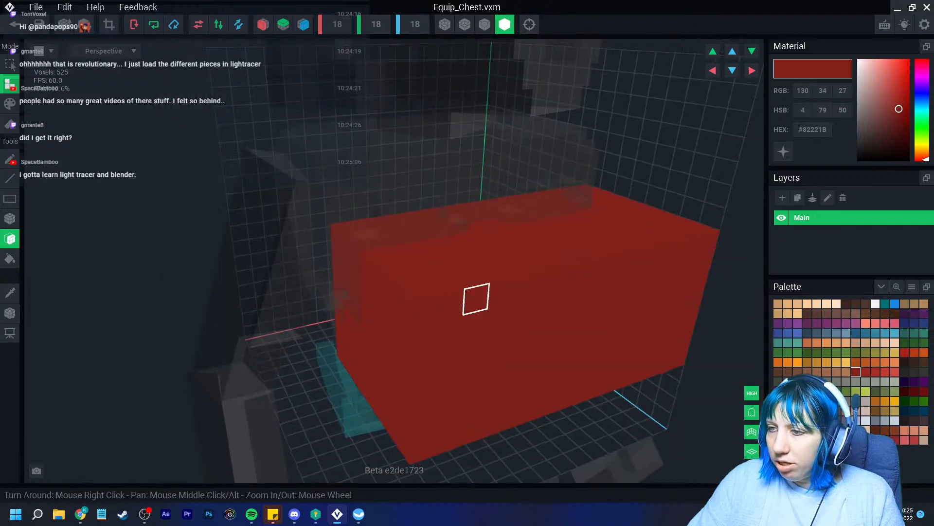
pyautogui.moveTo(363, 368); pyautogui.dragTo(333, 365)
pyautogui.moveTo(361, 365); pyautogui.dragTo(399, 348, button='right')
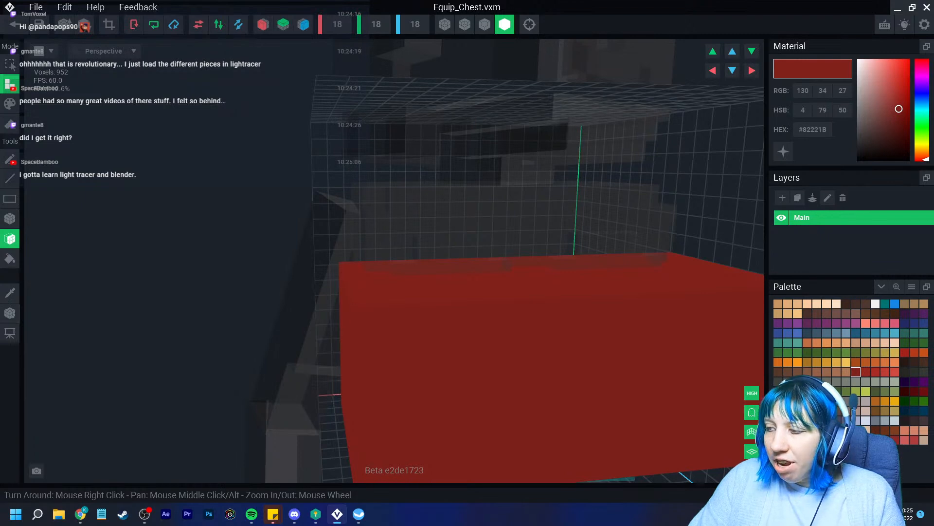
# Draw green boxes on the red block's top, stacking smaller stepped layers
pyautogui.click(837, 391)
pyautogui.click(10, 104)
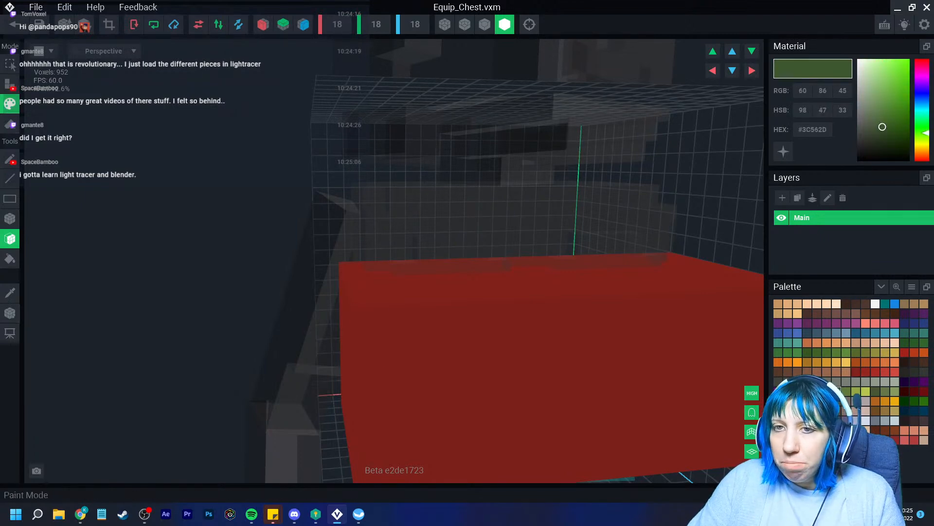
pyautogui.moveTo(506, 214); pyautogui.dragTo(515, 297, button='right')
pyautogui.moveTo(515, 296); pyautogui.dragTo(384, 282, button='middle')
pyautogui.click(9, 84)
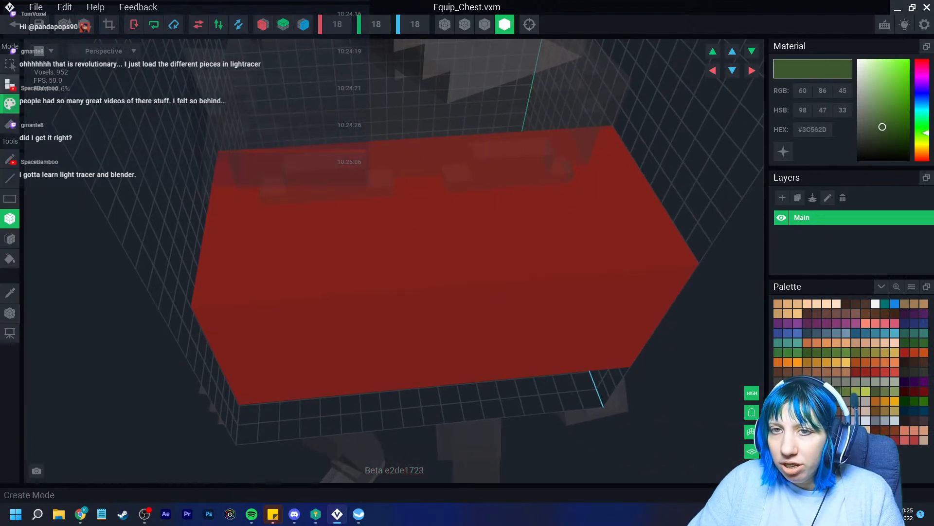
pyautogui.moveTo(273, 173)
pyautogui.mouseDown()
pyautogui.moveTo(329, 217)
pyautogui.moveTo(605, 261)
pyautogui.mouseUp()
pyautogui.moveTo(261, 178); pyautogui.dragTo(531, 227)
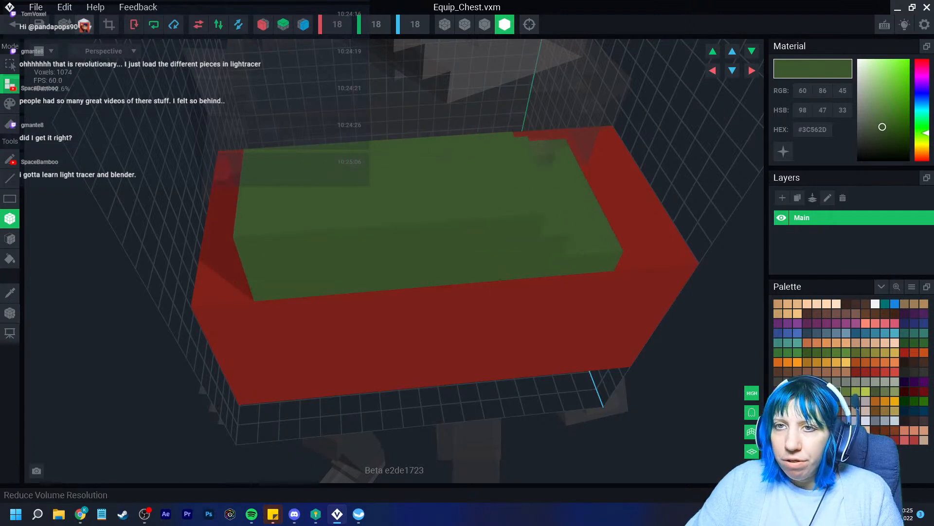
# Crop the volume to the model, close the editor and save
pyautogui.click(109, 25)
pyautogui.click(14, 24)
pyautogui.click(365, 187)
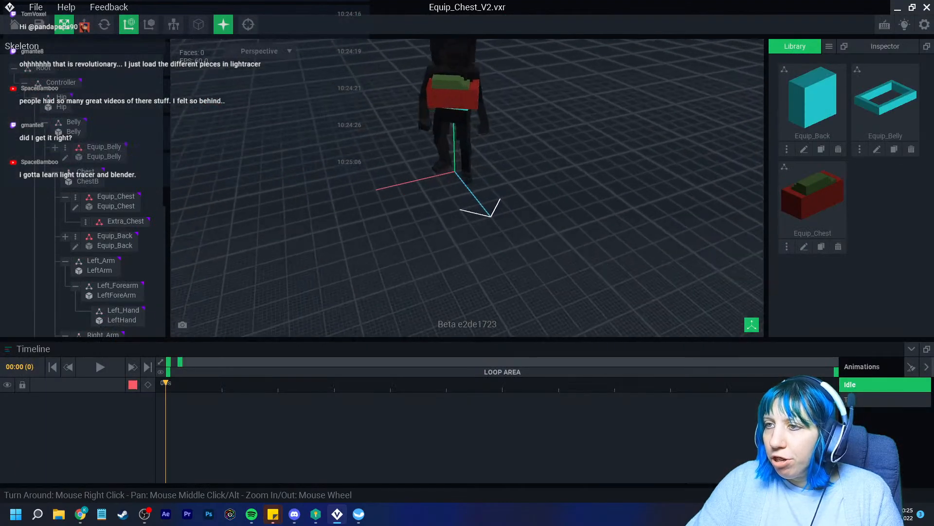
# Export the red-green chest character via Export GLTF into the VoxEdit folder, then bring up Light Tracer Render
pyautogui.moveTo(409, 140); pyautogui.dragTo(430, 155, button='right')
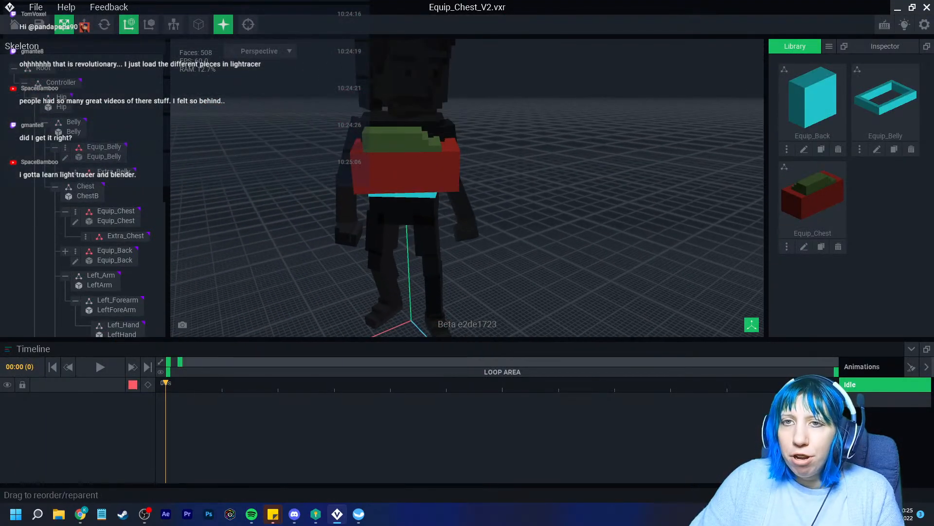
pyautogui.click(36, 7)
pyautogui.moveTo(44, 47)
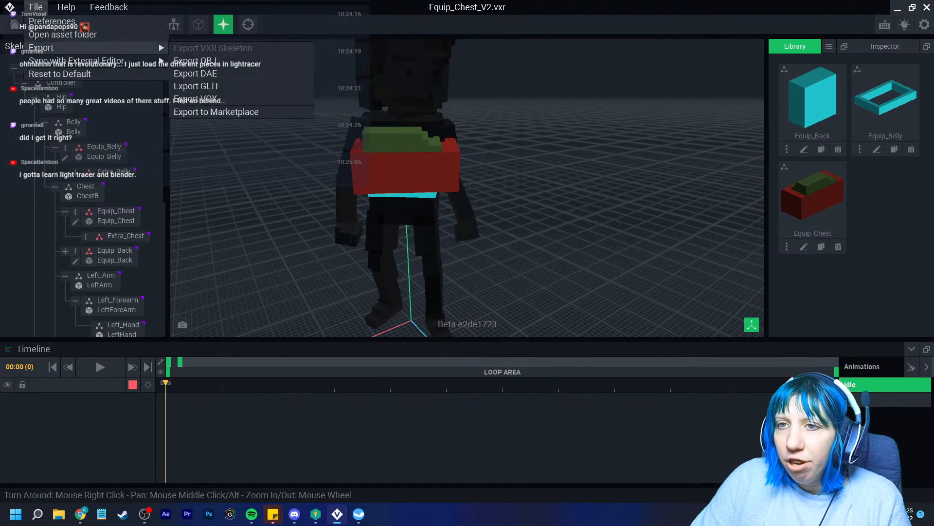
pyautogui.click(197, 86)
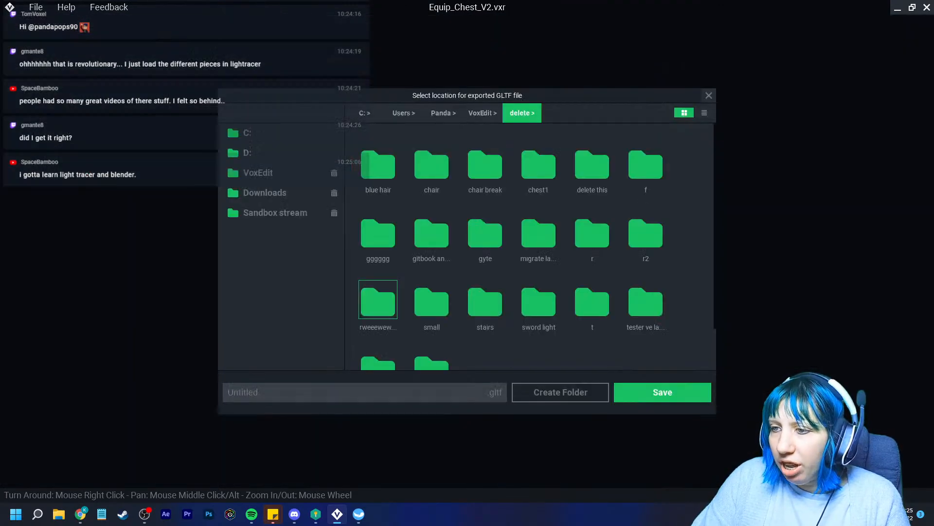
pyautogui.click(258, 173)
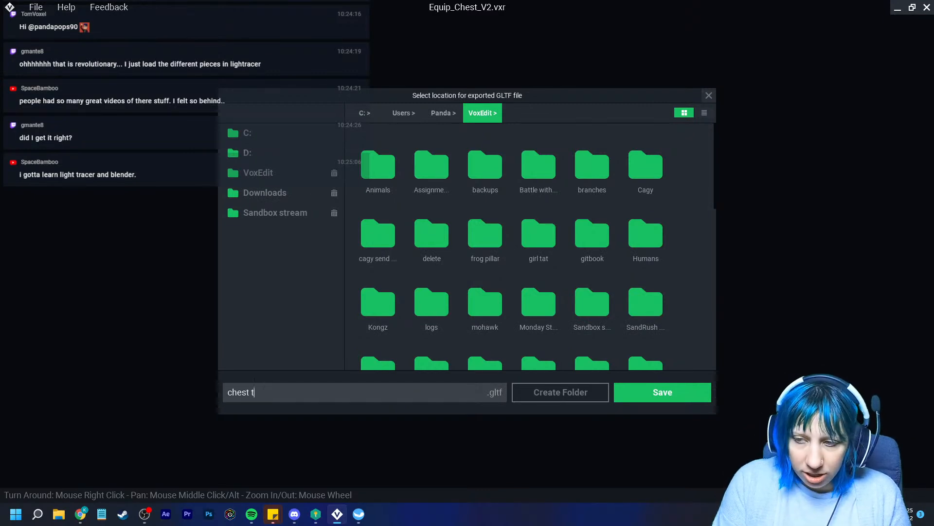
pyautogui.click(662, 392)
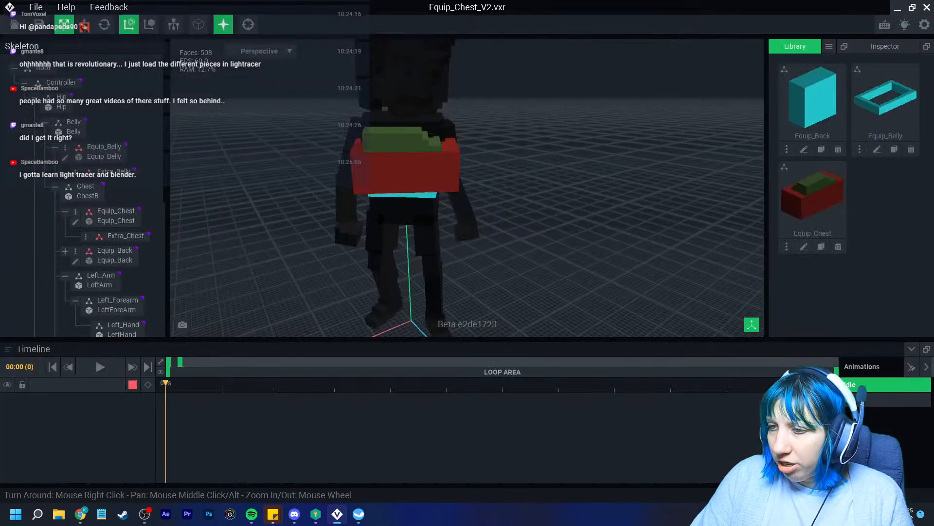
pyautogui.click(359, 514)
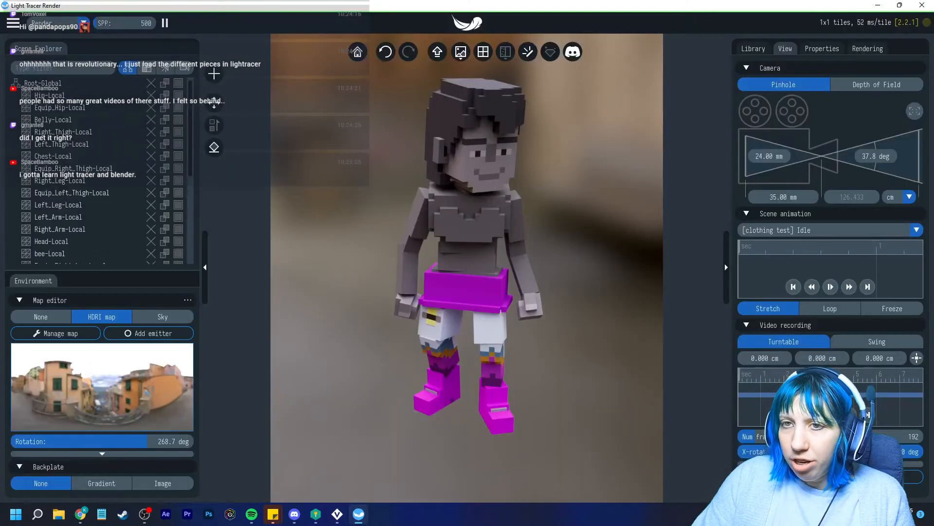
# Load chest test.gltf and add it to the existing scene
pyautogui.click(13, 23)
pyautogui.click(51, 35)
pyautogui.scroll(-10, 341, 219)
pyautogui.scroll(3, 384, 219)
pyautogui.click(268, 239)
pyautogui.click(531, 318)
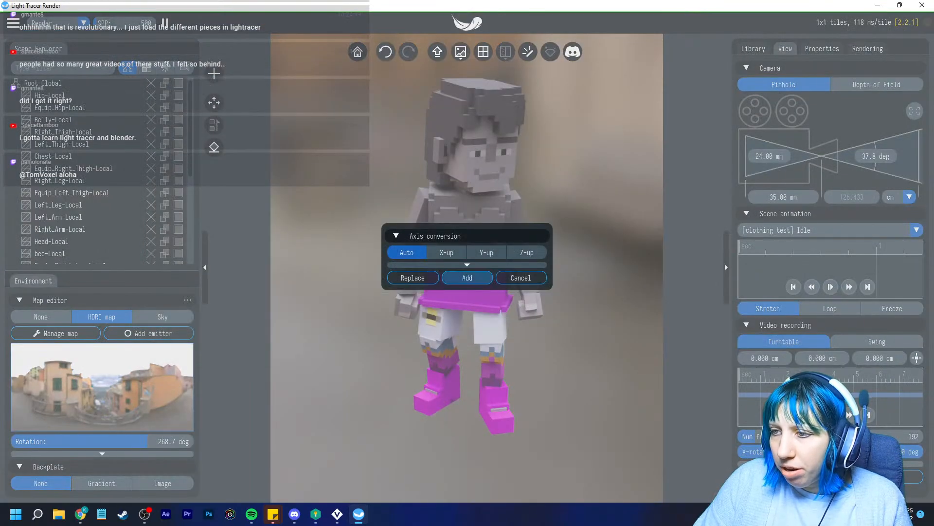
pyautogui.click(467, 278)
# Select the added chest model and rotate it around its vertical axis
pyautogui.scroll(-1, 117, 135)
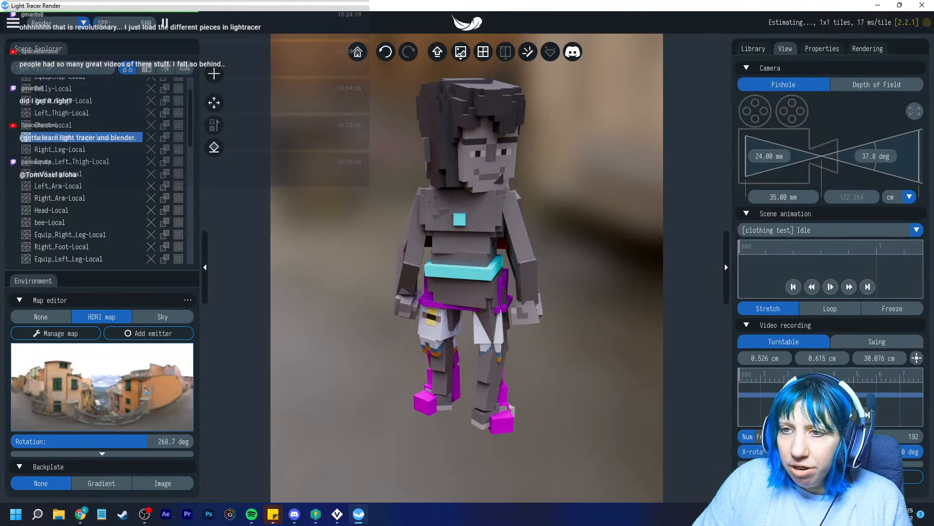
pyautogui.click(458, 141)
pyautogui.scroll(2, 78, 160)
pyautogui.click(53, 121)
pyautogui.moveTo(450, 266); pyautogui.dragTo(464, 248)
pyautogui.press('Escape')
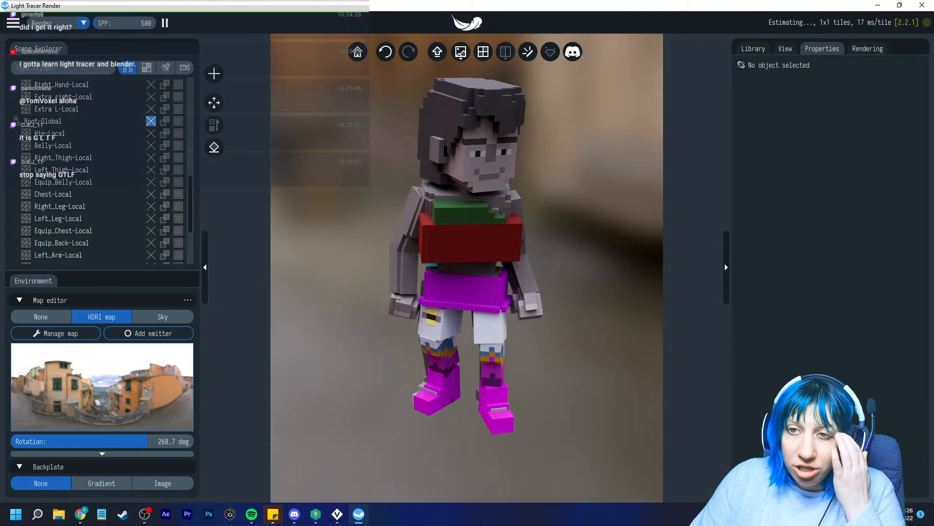
# Delete the chest model and the remaining character model, leaving the scene empty
pyautogui.click(151, 122)
pyautogui.click(219, 133)
pyautogui.scroll(2, 112, 113)
pyautogui.scroll(2, 144, 108)
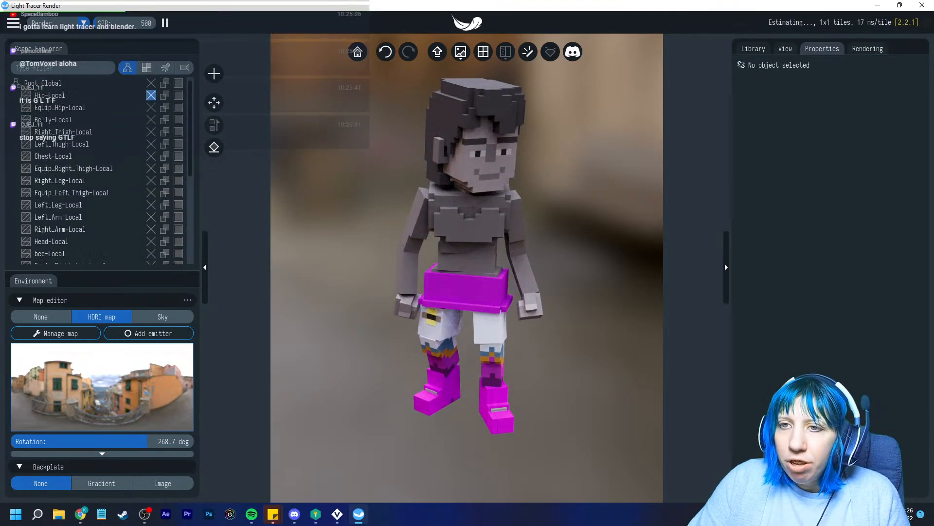
pyautogui.click(151, 84)
pyautogui.click(218, 96)
pyautogui.click(12, 23)
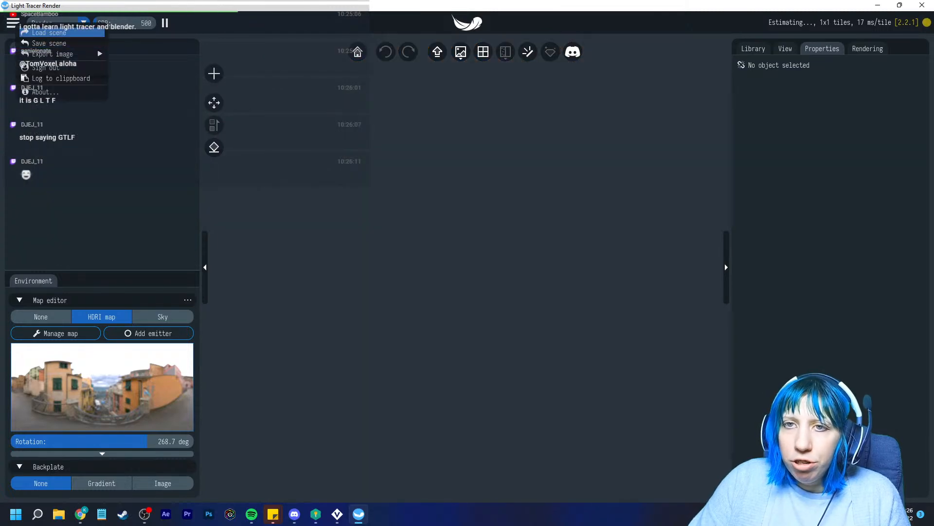
# Load chest test.gltf into the empty scene
pyautogui.click(48, 32)
pyautogui.scroll(-5, 272, 226)
pyautogui.scroll(-2, 273, 226)
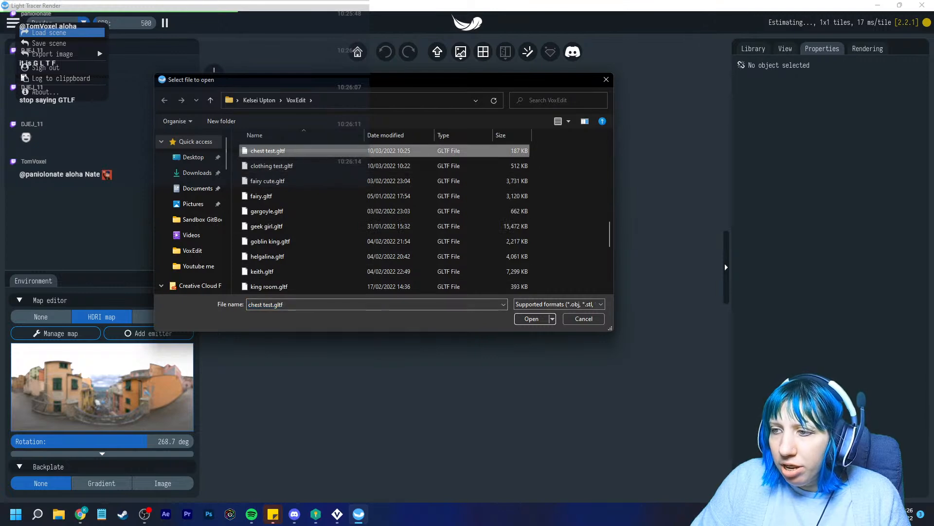
pyautogui.click(532, 318)
pyautogui.click(467, 278)
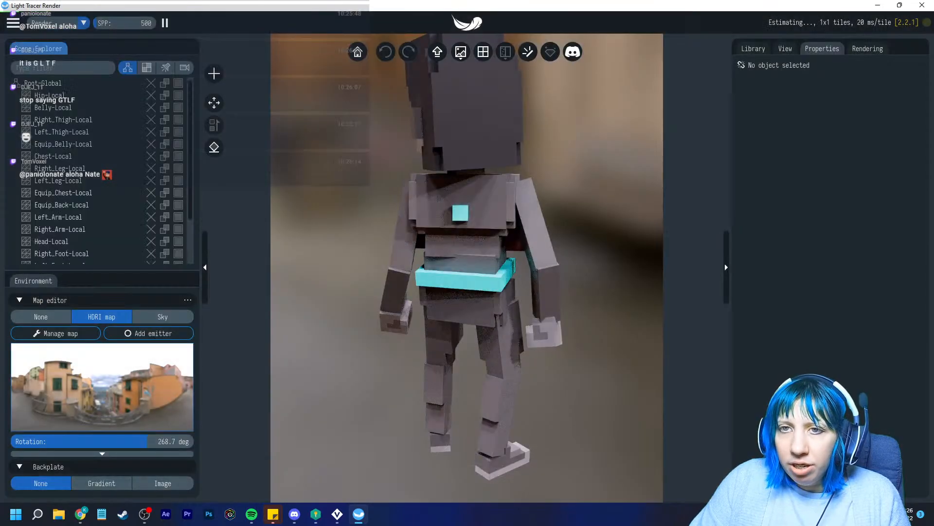
# Load clothing test.gltf and add it alongside the chest model
pyautogui.click(12, 23)
pyautogui.click(49, 36)
pyautogui.scroll(-8, 258, 226)
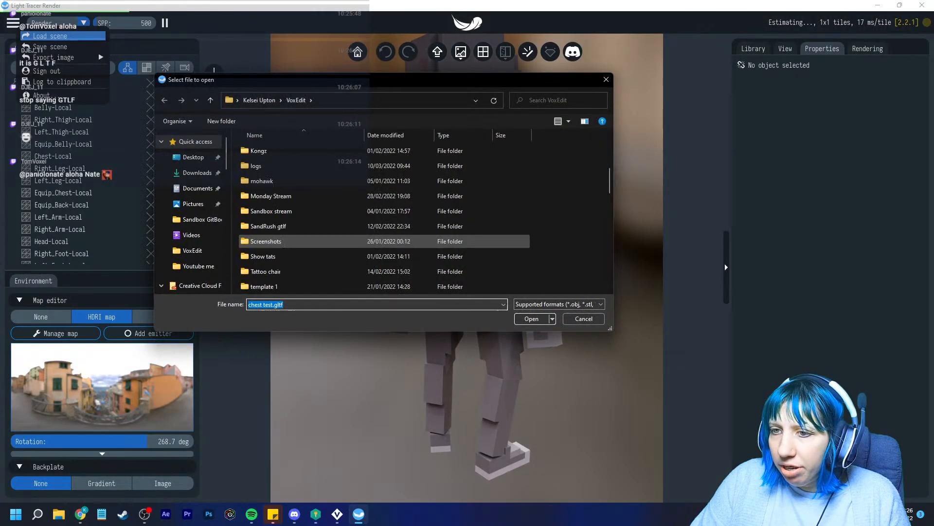
pyautogui.scroll(-3, 258, 256)
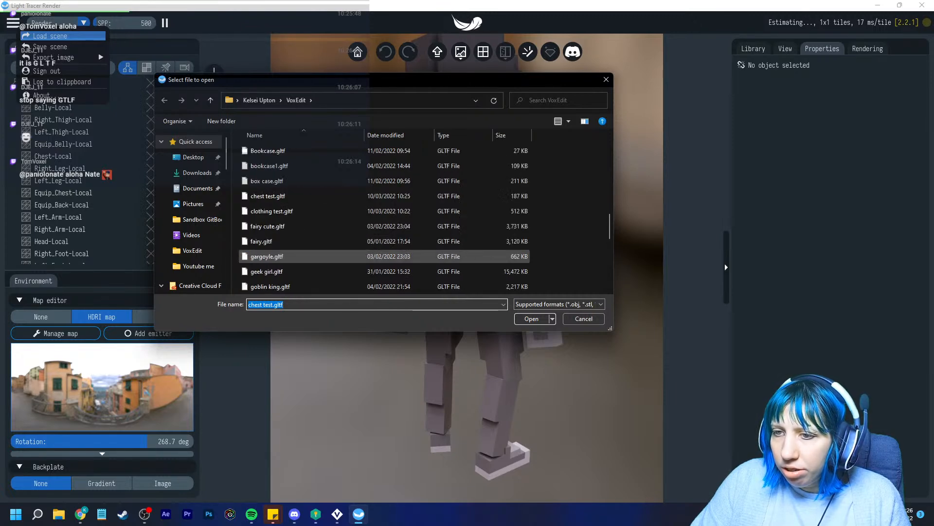
pyautogui.click(272, 209)
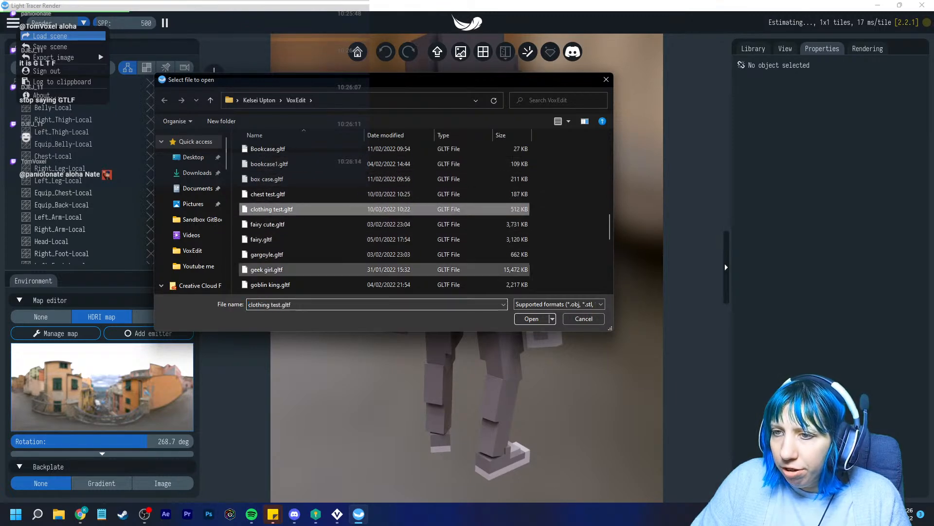
pyautogui.click(531, 319)
pyautogui.click(467, 277)
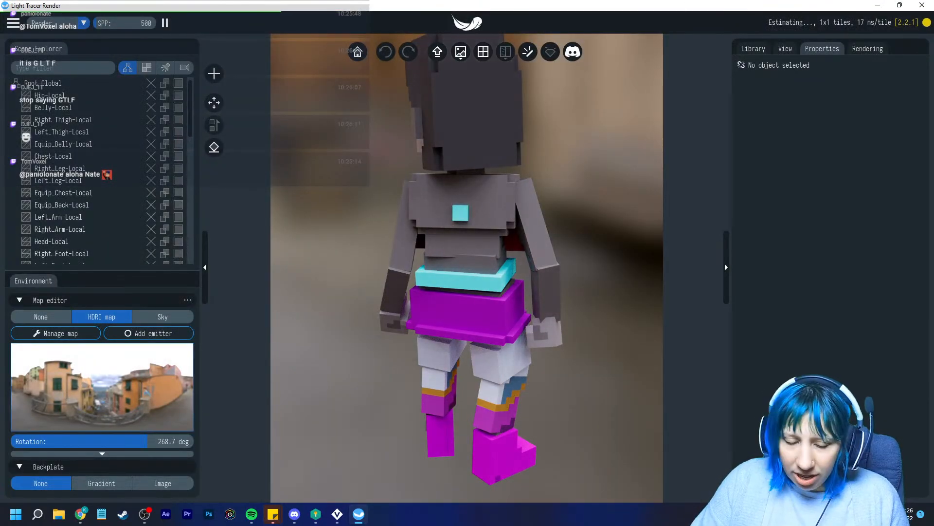
# Orbit and zoom to view the combined character from the front, centred
pyautogui.moveTo(550, 258); pyautogui.dragTo(389, 261)
pyautogui.scroll(-3, 466, 257)
pyautogui.moveTo(467, 260); pyautogui.dragTo(516, 260)
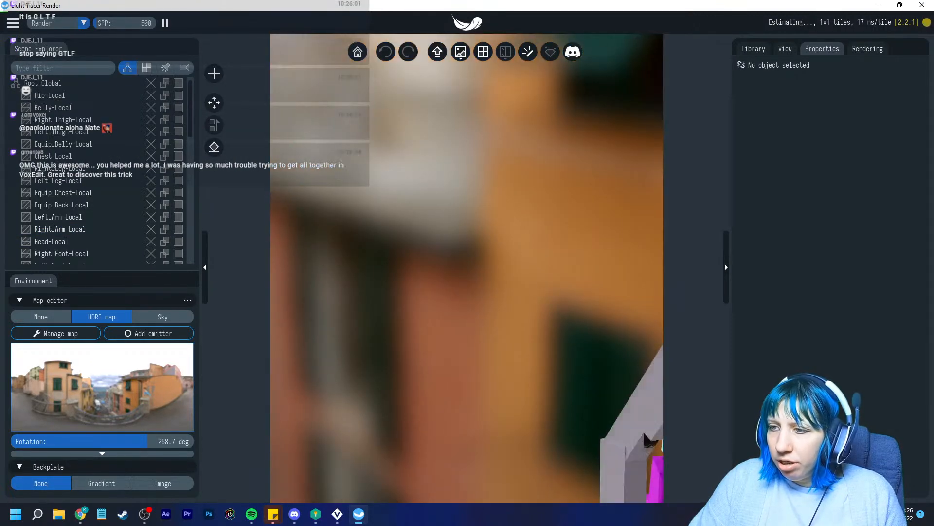
pyautogui.moveTo(516, 261); pyautogui.dragTo(370, 243, button='right')
pyautogui.scroll(-4, 467, 257)
pyautogui.moveTo(438, 253); pyautogui.dragTo(487, 272)
pyautogui.moveTo(480, 365); pyautogui.dragTo(472, 179, button='right')
pyautogui.moveTo(472, 244); pyautogui.dragTo(434, 234)
pyautogui.moveTo(467, 219); pyautogui.dragTo(429, 234, button='right')
pyautogui.scroll(1, 467, 256)
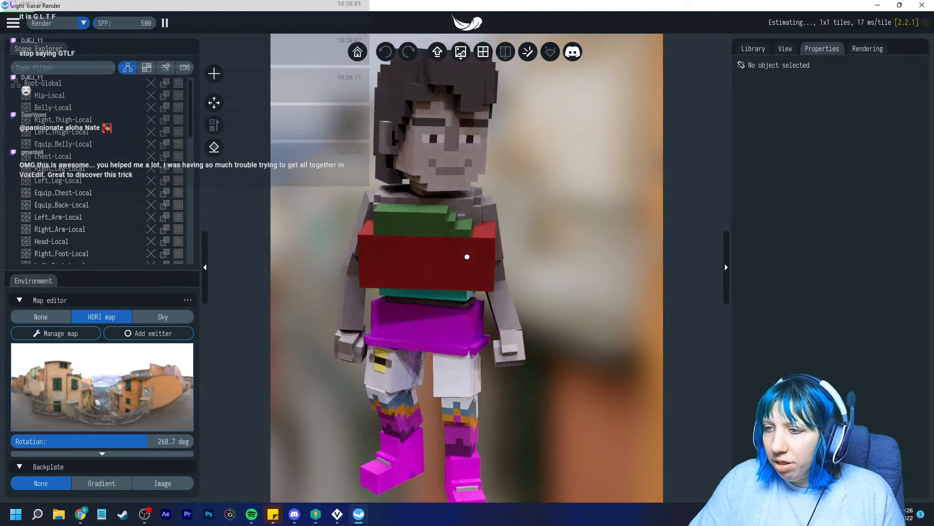
pyautogui.moveTo(467, 256); pyautogui.dragTo(438, 244)
pyautogui.moveTo(467, 257); pyautogui.dragTo(422, 245, button='right')
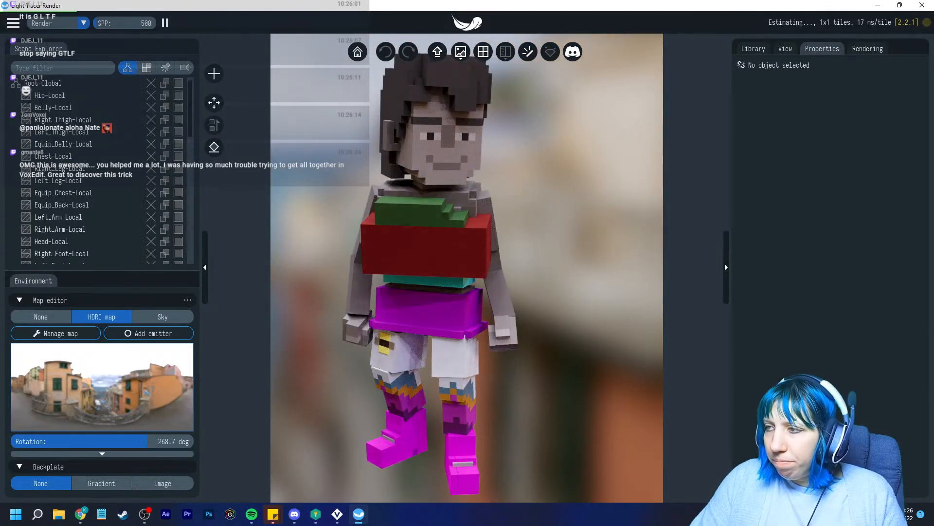
# Play the Idle animation from the animation settings, then stop it
pyautogui.click(786, 48)
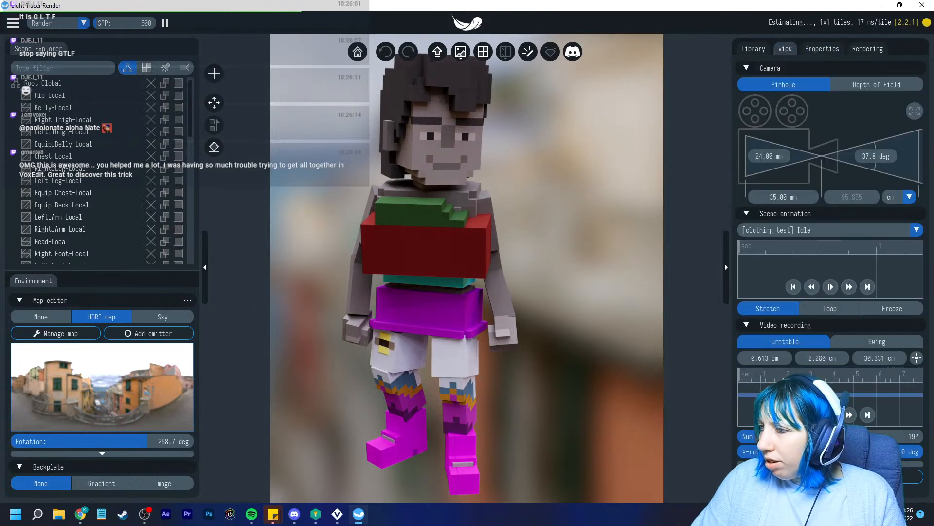
pyautogui.click(831, 287)
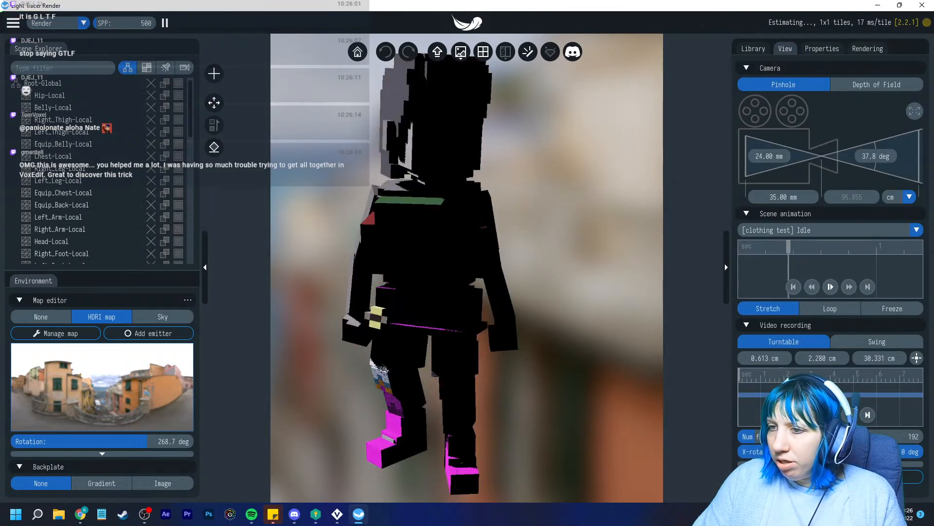
pyautogui.click(831, 287)
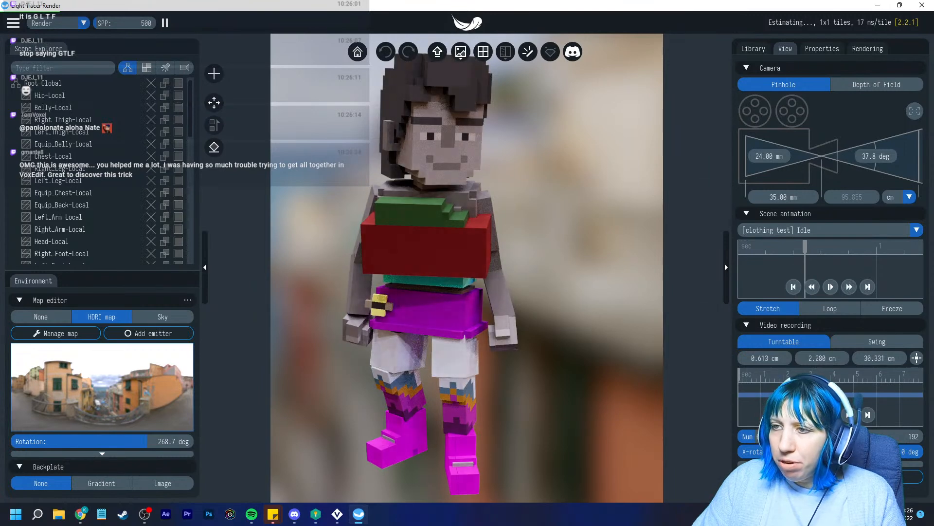
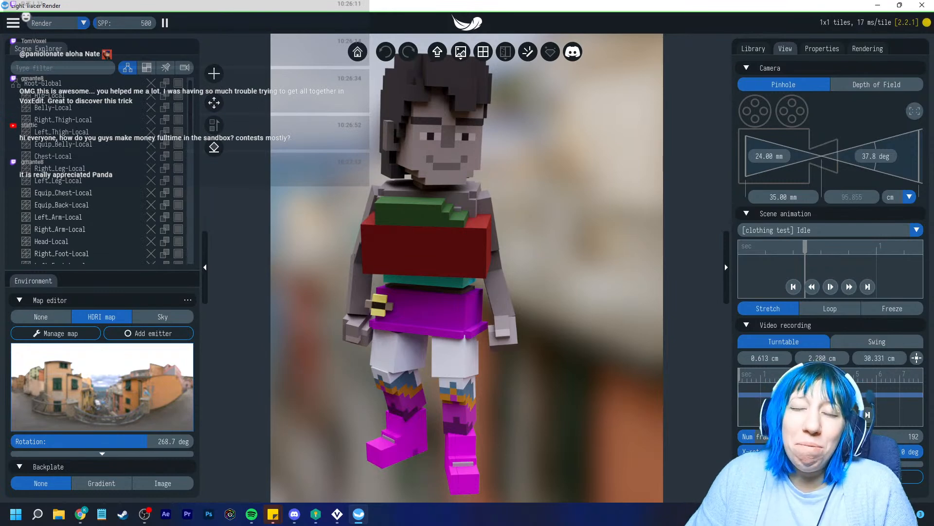
# Exit Light Tracer Render, confirming Yes to quit without saving its scene
pyautogui.click(922, 6)
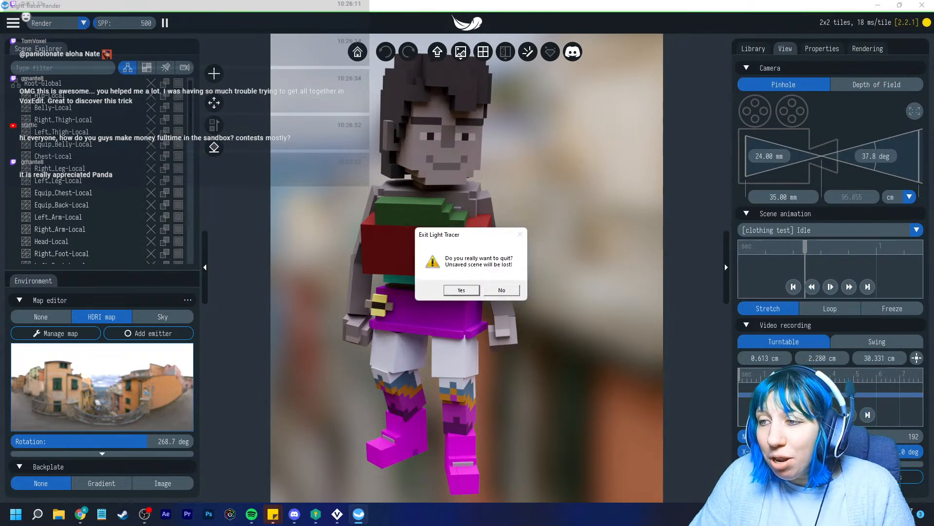
pyautogui.click(458, 290)
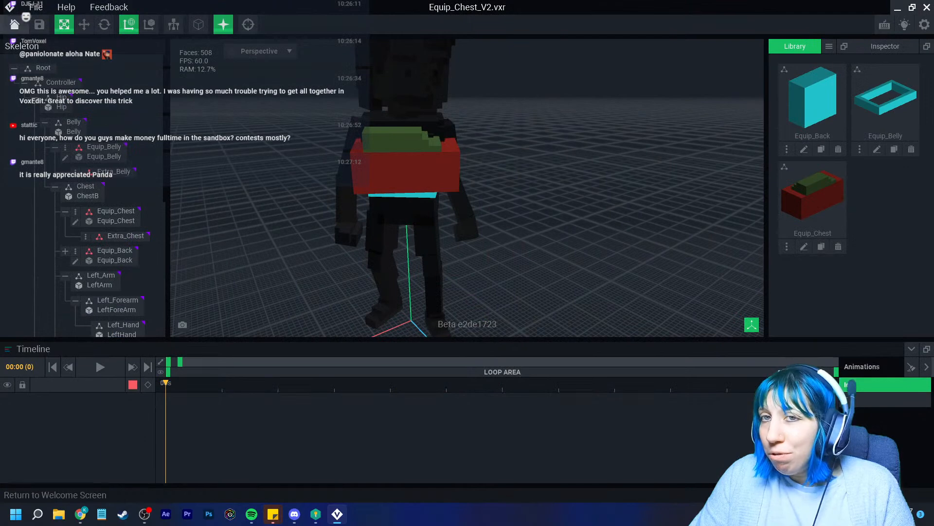
# Leave Equip_Chest_V2 after answering the save prompt, and open Equip_Legs_V2.vxr
pyautogui.click(15, 24)
pyautogui.click(365, 188)
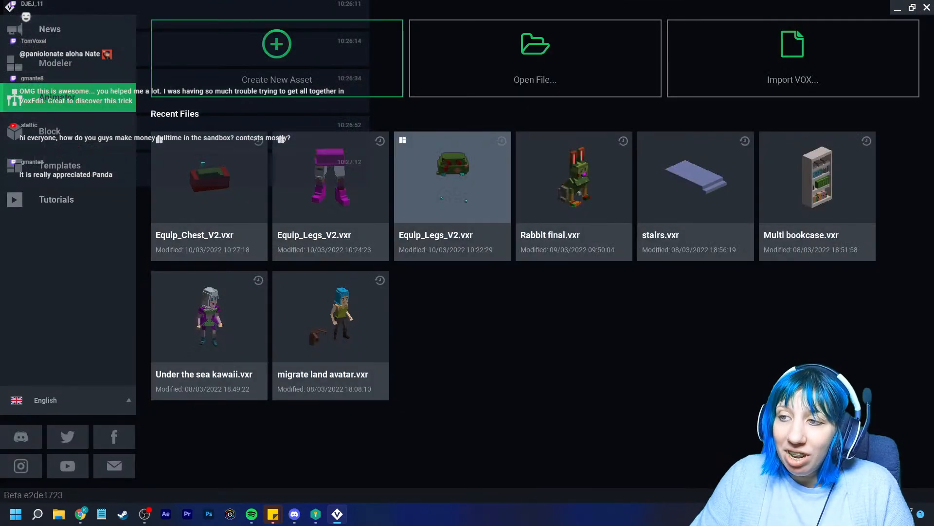
pyautogui.click(452, 185)
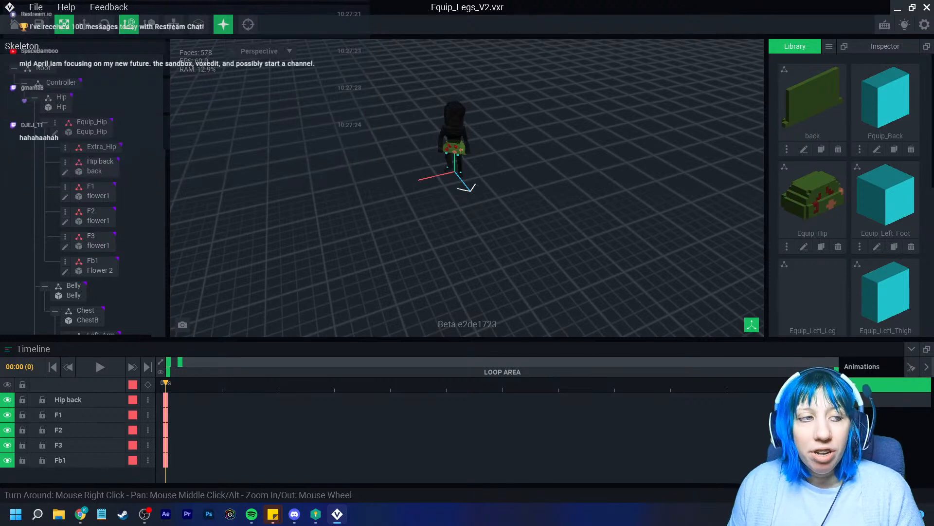
# Zoom and orbit to inspect the flowered hip skirt, then open the Library's add-model options
pyautogui.scroll(10, 482, 134)
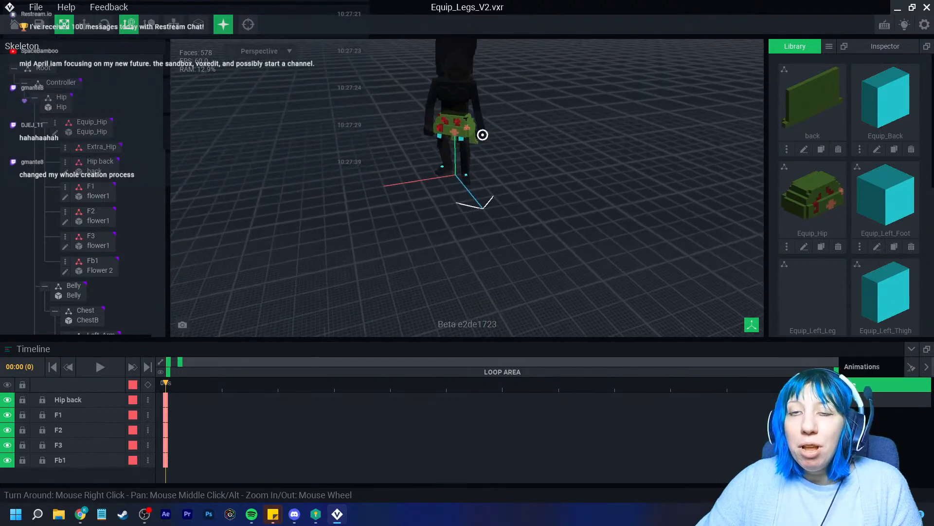
pyautogui.scroll(4, 467, 188)
pyautogui.moveTo(438, 188); pyautogui.dragTo(535, 195, button='right')
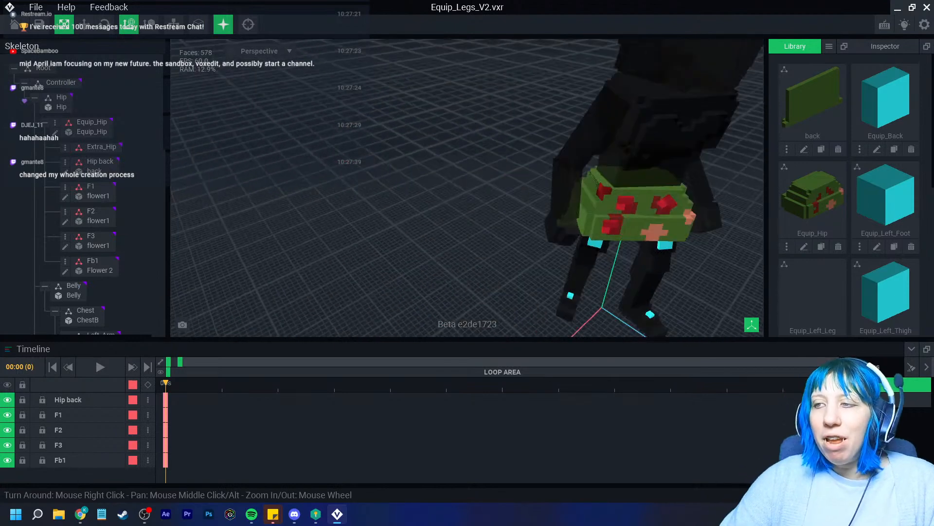
pyautogui.scroll(6, 535, 195)
pyautogui.scroll(-5, 535, 195)
pyautogui.moveTo(579, 175); pyautogui.dragTo(516, 177, button='middle')
pyautogui.moveTo(531, 195); pyautogui.dragTo(504, 117, button='right')
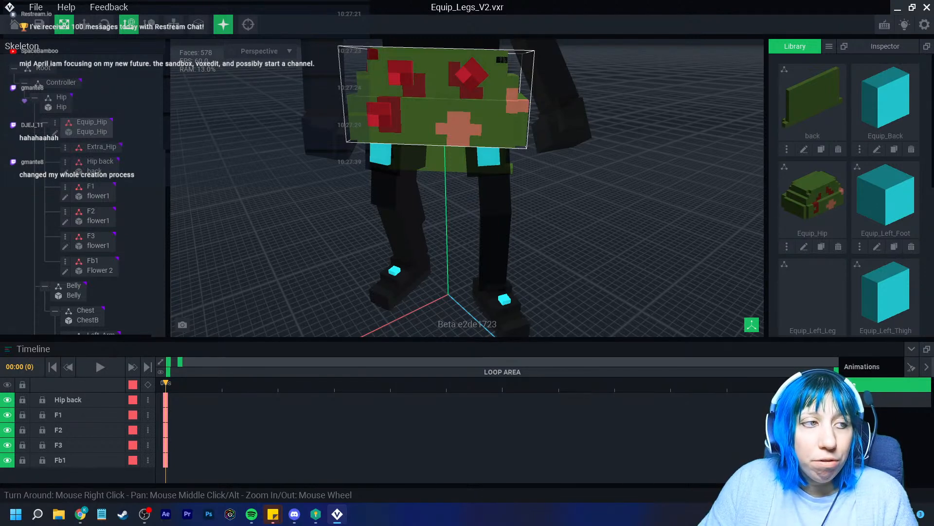
pyautogui.click(829, 46)
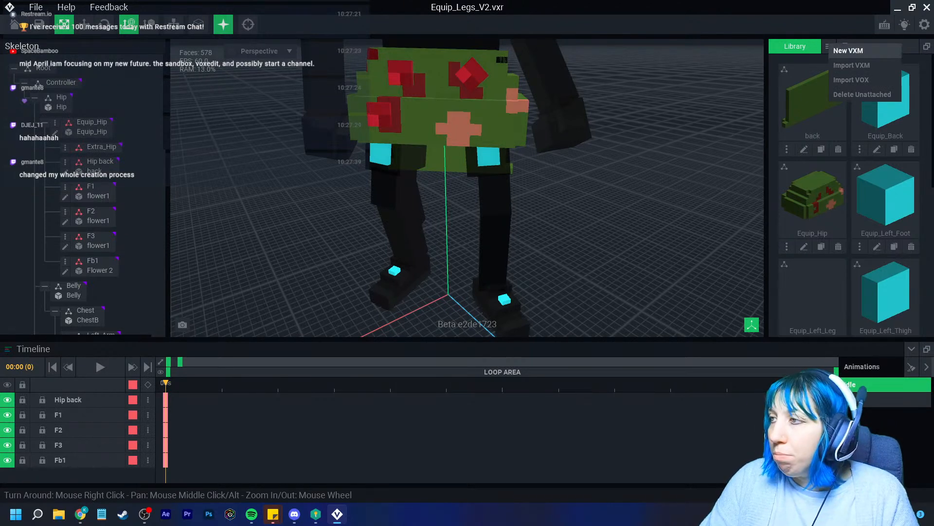
# Create a new empty library model named 'bee'
pyautogui.click(848, 51)
pyautogui.write('bee')
pyautogui.press('Return')
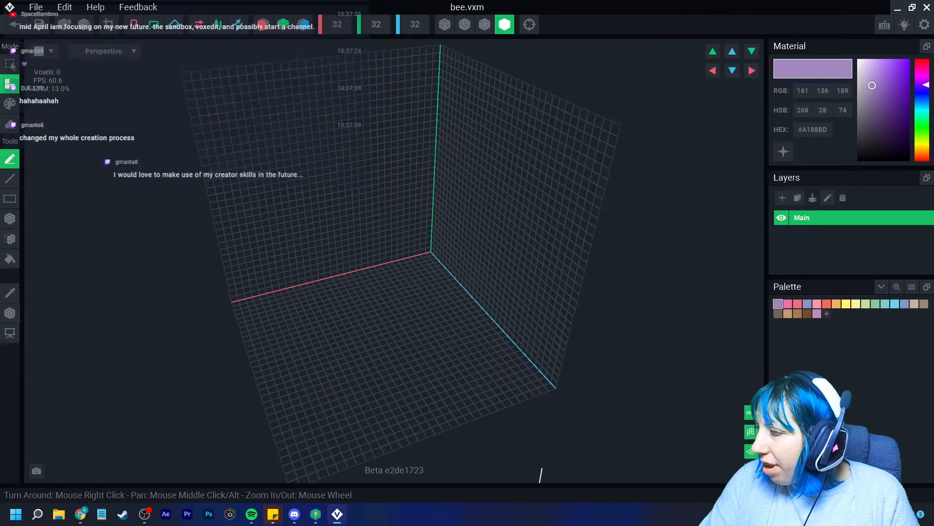
# Paint the bee's yellow body, near-black stripe and grey-brown wings, saving the yellow swatch
pyautogui.scroll(5, 438, 394)
pyautogui.click(358, 331)
pyautogui.click(365, 343)
pyautogui.moveTo(888, 64); pyautogui.dragTo(883, 142)
pyautogui.click(827, 314)
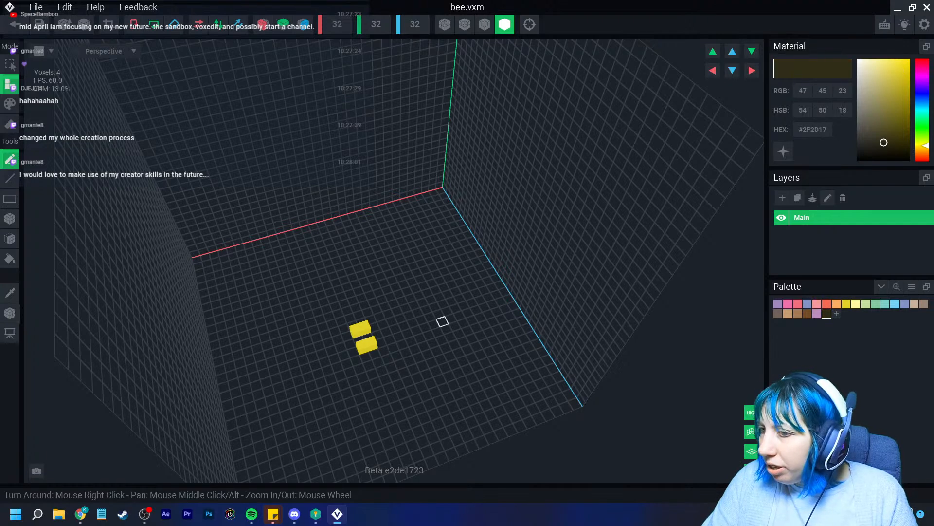
pyautogui.click(367, 331)
pyautogui.scroll(2, 356, 361)
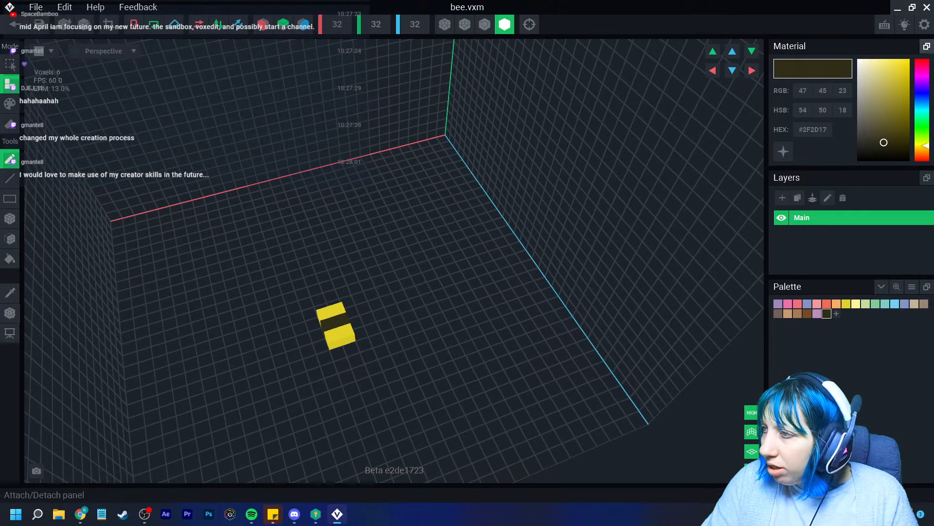
pyautogui.moveTo(894, 142); pyautogui.dragTo(888, 150)
pyautogui.click(778, 314)
pyautogui.click(306, 336)
pyautogui.click(355, 322)
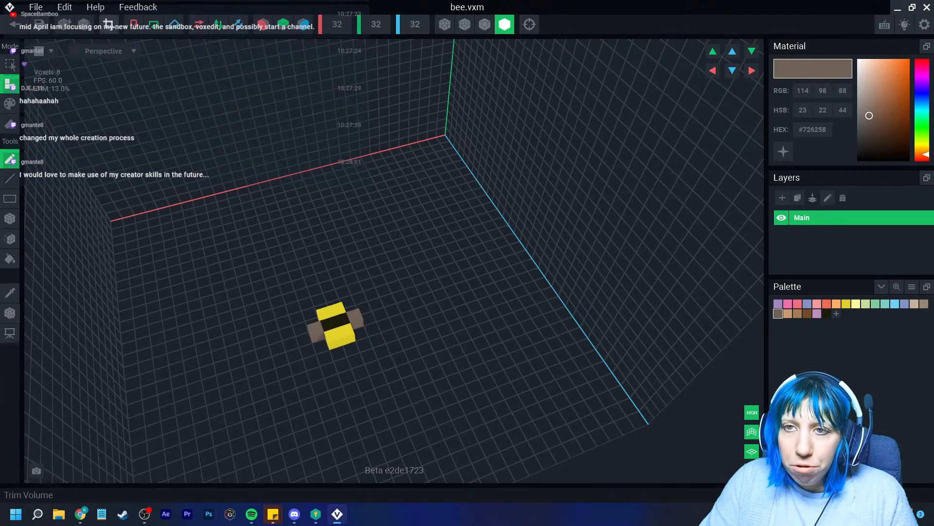
# Trim the bee's volume, set its pivot to the floor, and save it into the project
pyautogui.click(108, 24)
pyautogui.click(10, 313)
pyautogui.rightClick(9, 312)
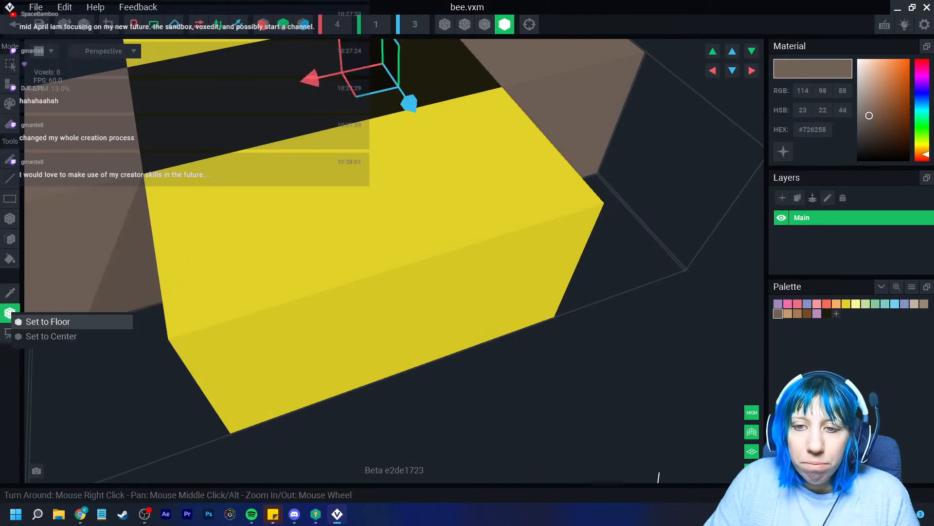
pyautogui.click(44, 321)
pyautogui.click(15, 24)
pyautogui.click(365, 187)
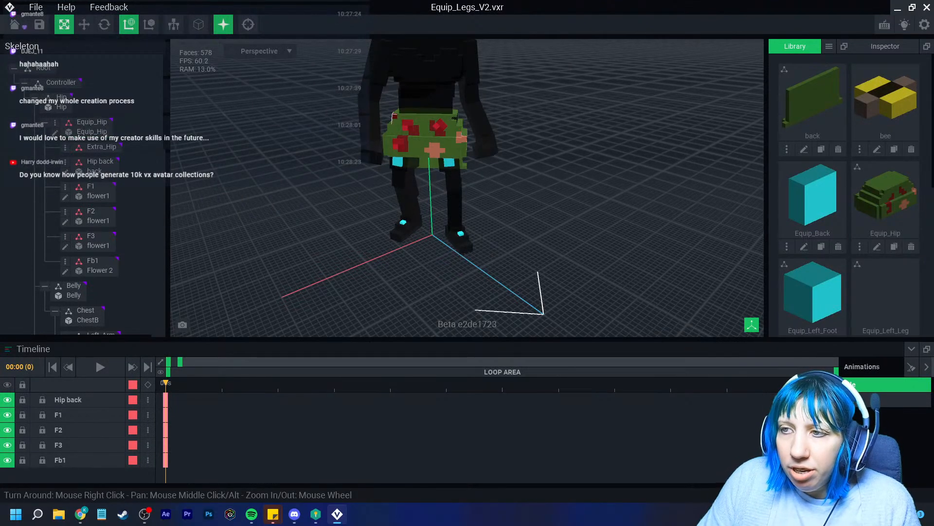
# Add a child node 'Bee 1' under Equip_Hip and attach the bee model to it
pyautogui.click(55, 124)
pyautogui.click(93, 130)
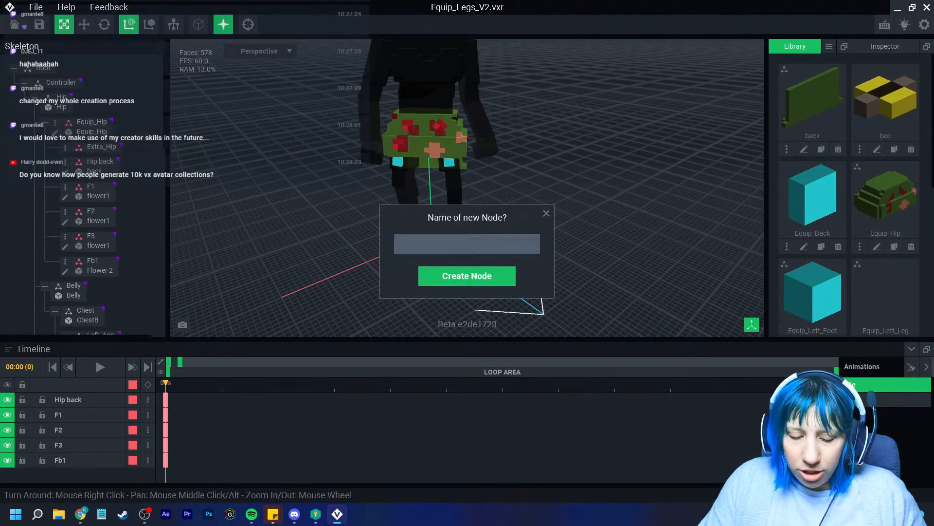
pyautogui.write('Bee 1')
pyautogui.press('Return')
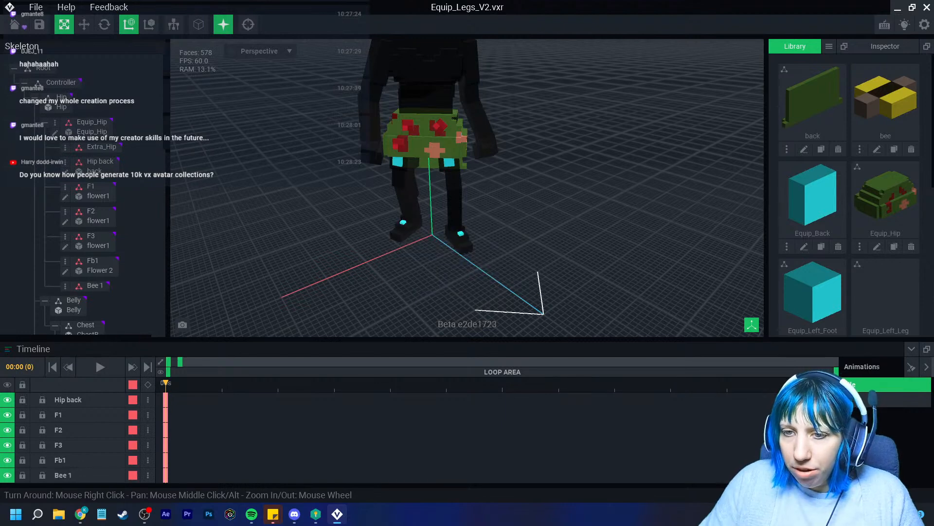
pyautogui.moveTo(886, 97); pyautogui.dragTo(92, 288)
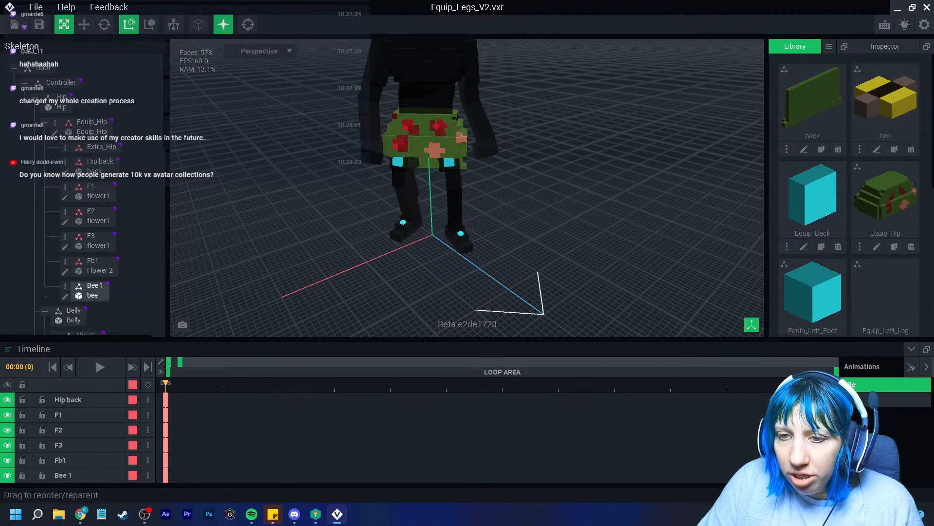
# Rotate the bee model upright in its editor and save it on returning to the project
pyautogui.scroll(1, 433, 151)
pyautogui.moveTo(433, 151); pyautogui.dragTo(400, 194, button='middle')
pyautogui.click(84, 25)
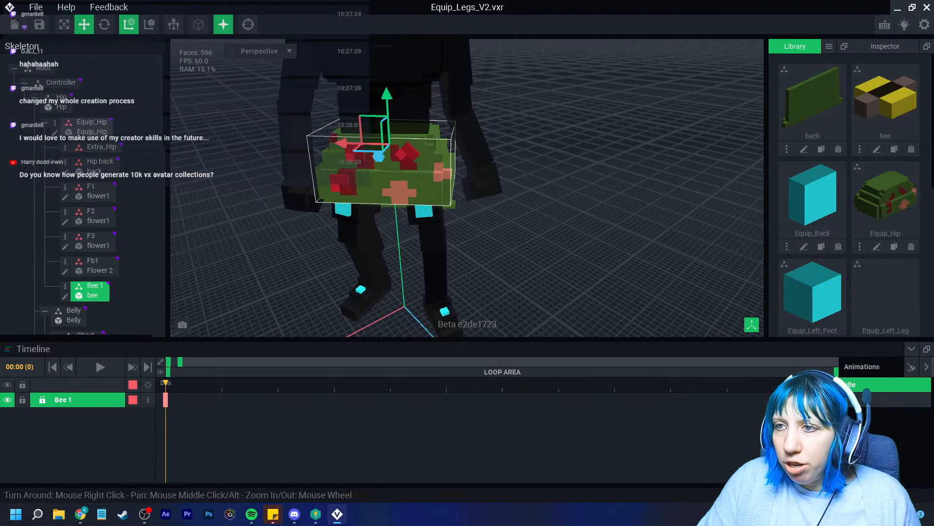
pyautogui.scroll(4, 419, 160)
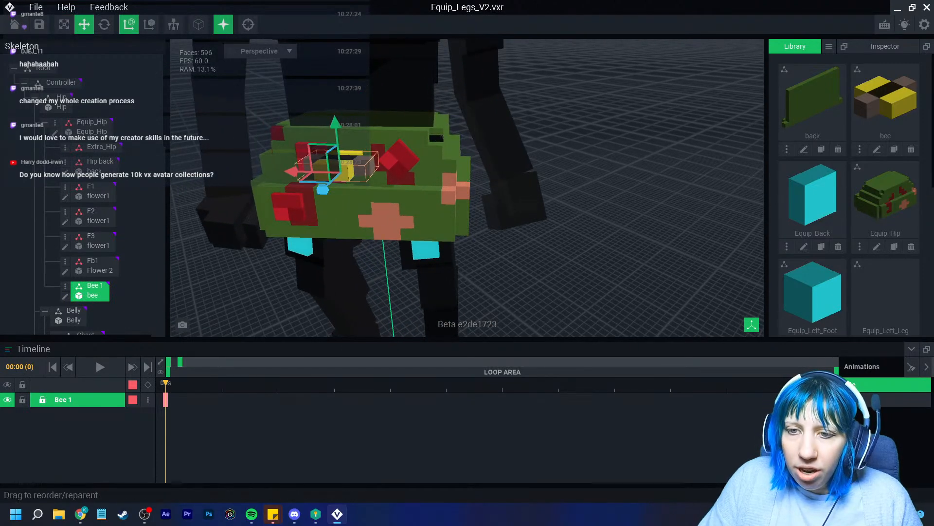
pyautogui.click(65, 295)
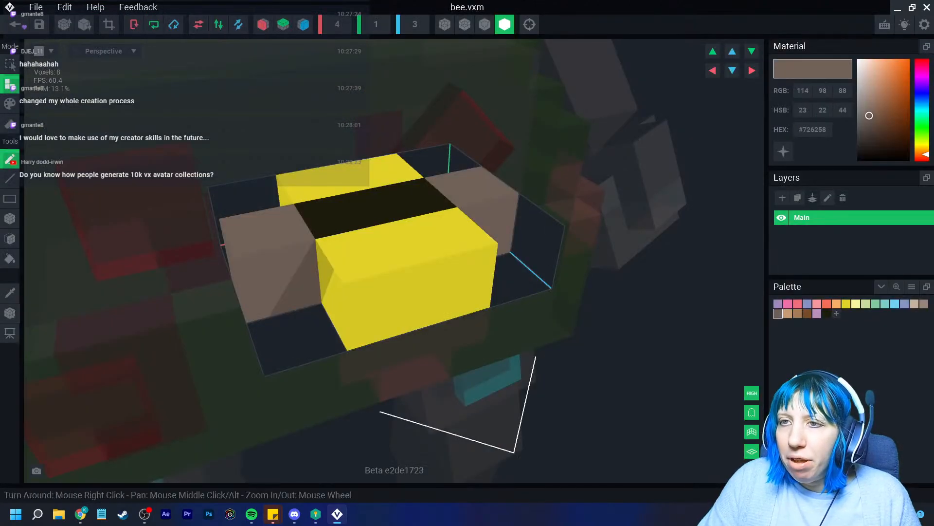
pyautogui.click(133, 24)
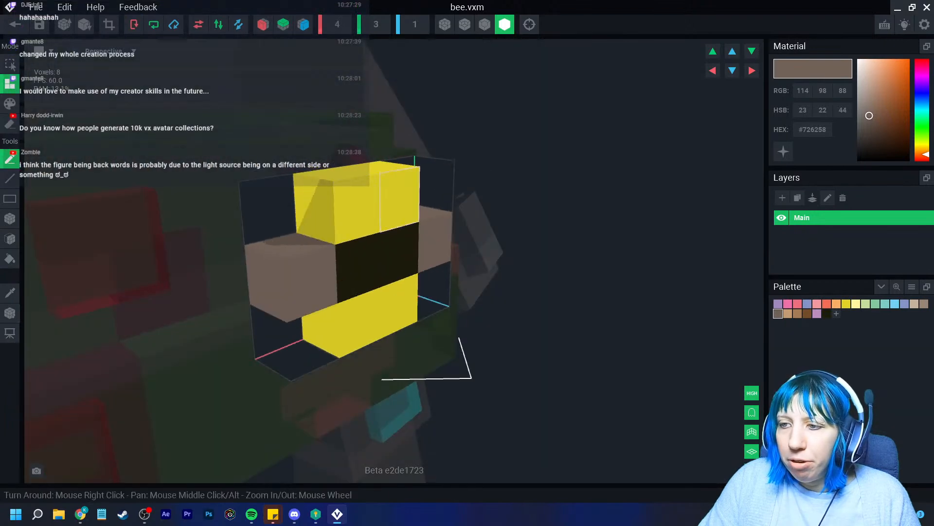
pyautogui.click(14, 24)
pyautogui.click(365, 188)
# Select Bee 1 from a side view and slide it onto the front of the hip
pyautogui.scroll(5, 414, 187)
pyautogui.scroll(3, 455, 146)
pyautogui.moveTo(455, 146)
pyautogui.mouseDown(button='right')
pyautogui.moveTo(515, 142)
pyautogui.moveTo(467, 136)
pyautogui.mouseUp(button='right')
pyautogui.moveTo(487, 73); pyautogui.dragTo(482, 171, button='middle')
pyautogui.scroll(3, 482, 171)
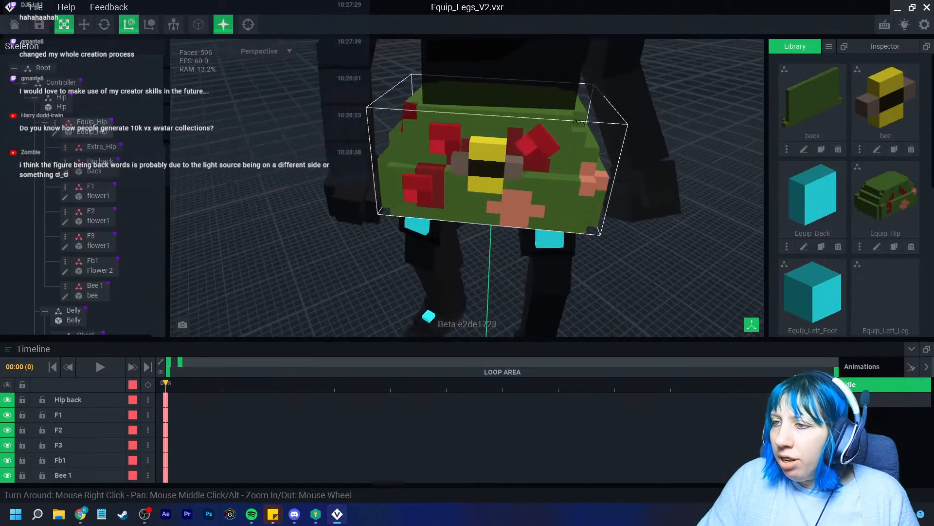
pyautogui.moveTo(511, 168); pyautogui.dragTo(442, 165, button='right')
pyautogui.click(441, 166)
pyautogui.press('w')
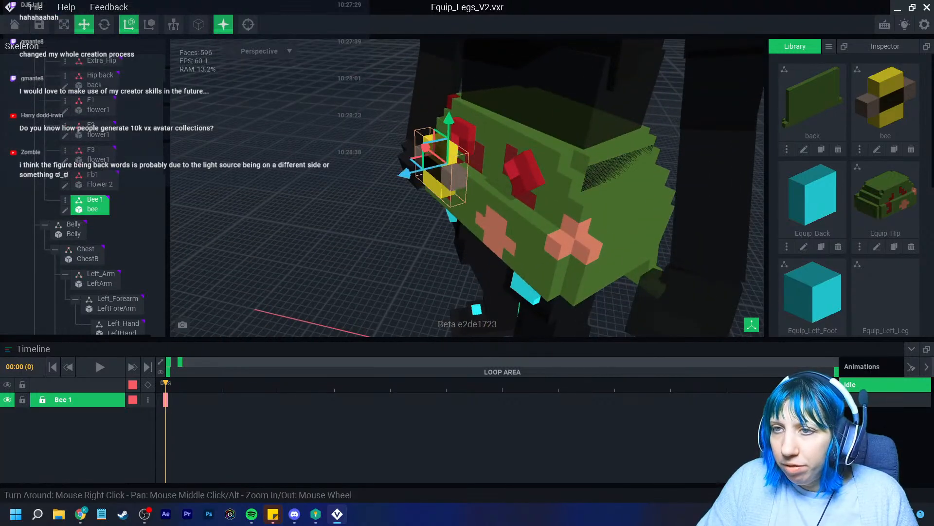
pyautogui.moveTo(405, 174); pyautogui.dragTo(454, 159)
# Shift the bee to the hip's left side and adjust its depth against the skirt
pyautogui.moveTo(453, 159); pyautogui.dragTo(521, 149, button='right')
pyautogui.moveTo(465, 134); pyautogui.dragTo(388, 127)
pyautogui.moveTo(388, 127); pyautogui.dragTo(469, 128, button='right')
pyautogui.moveTo(437, 145)
pyautogui.mouseDown()
pyautogui.moveTo(427, 139)
pyautogui.moveTo(441, 147)
pyautogui.mouseUp()
pyautogui.moveTo(441, 147); pyautogui.dragTo(413, 198, button='right')
pyautogui.scroll(1, 416, 149)
# Tilt the bee about 26 degrees with the Rotate tool, then deselect it
pyautogui.click(104, 24)
pyautogui.moveTo(368, 195); pyautogui.dragTo(350, 193)
pyautogui.click(599, 263)
pyautogui.scroll(-1, 596, 261)
pyautogui.moveTo(586, 265); pyautogui.dragTo(516, 234, button='right')
pyautogui.scroll(-2, 487, 239)
# Orbit around the hip skirt to check the placed bee
pyautogui.moveTo(453, 253); pyautogui.dragTo(438, 246, button='right')
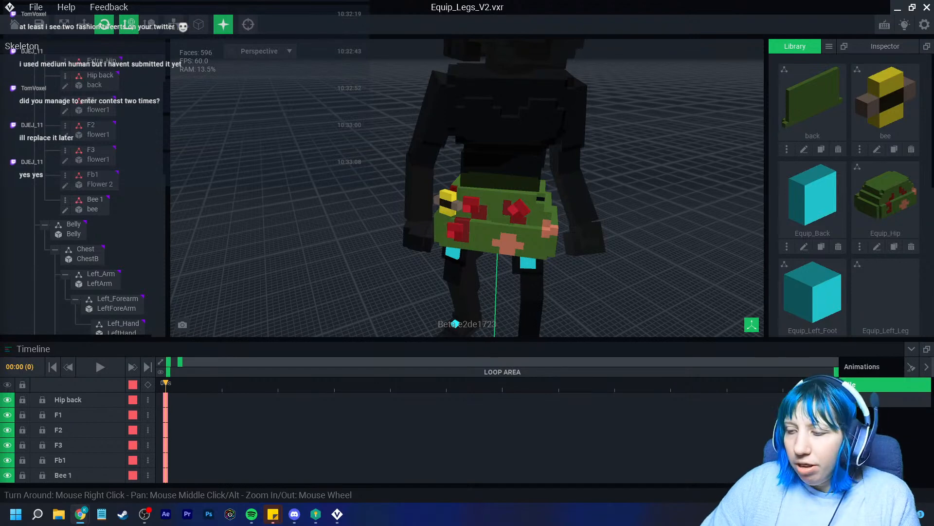
pyautogui.scroll(5, 415, 209)
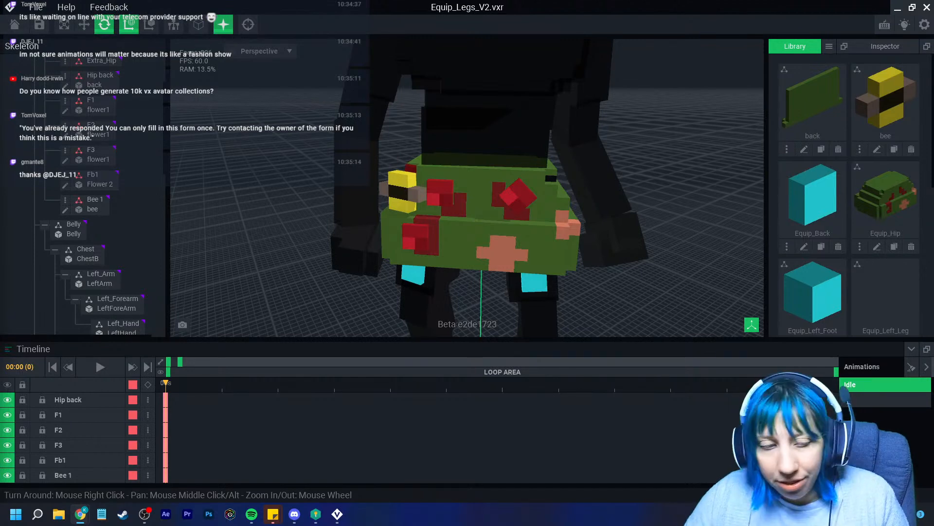
# Orbit and zoom the view to centre the flowered hip piece
pyautogui.moveTo(422, 256)
pyautogui.mouseDown(button='right')
pyautogui.moveTo(453, 253)
pyautogui.moveTo(422, 253)
pyautogui.mouseUp(button='right')
pyautogui.scroll(2, 453, 253)
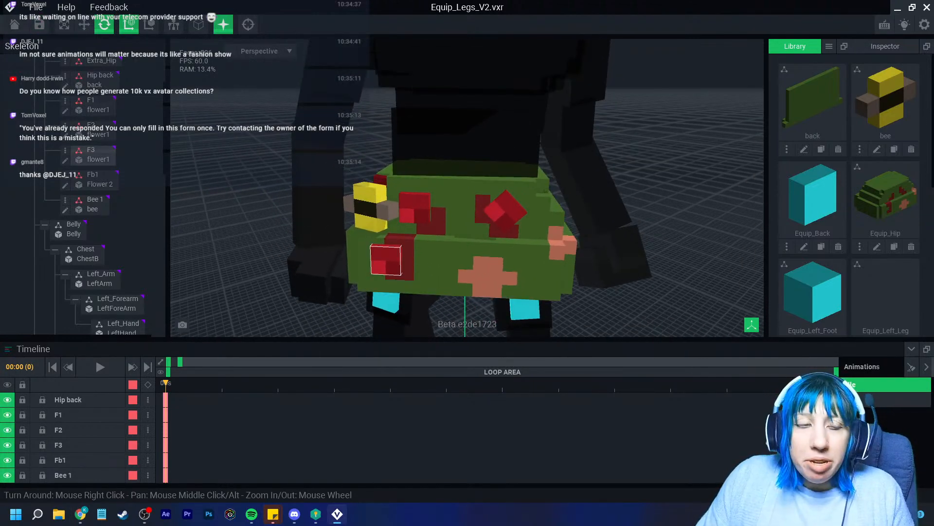
pyautogui.scroll(-3, 401, 268)
pyautogui.moveTo(409, 275); pyautogui.dragTo(448, 277, button='right')
pyautogui.scroll(3, 448, 275)
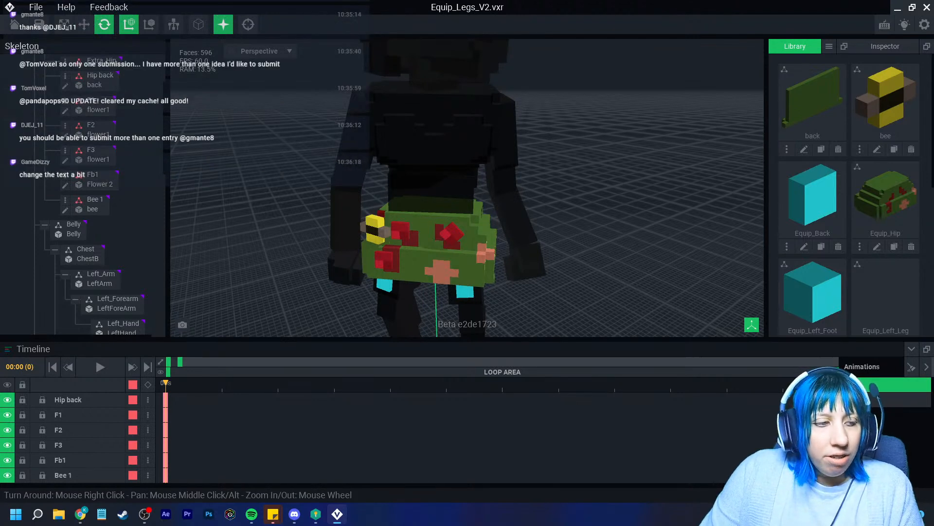
pyautogui.scroll(2, 486, 219)
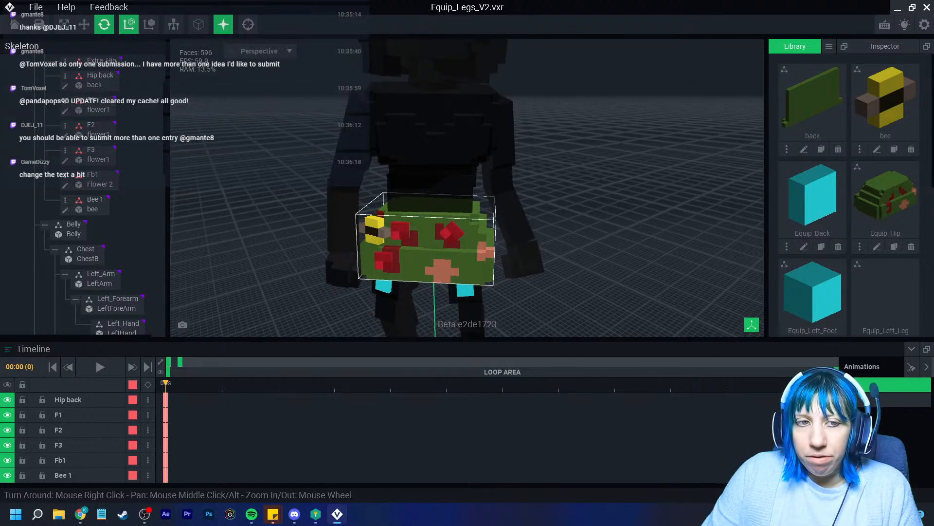
pyautogui.scroll(1, 486, 219)
pyautogui.moveTo(485, 219); pyautogui.dragTo(462, 196, button='middle')
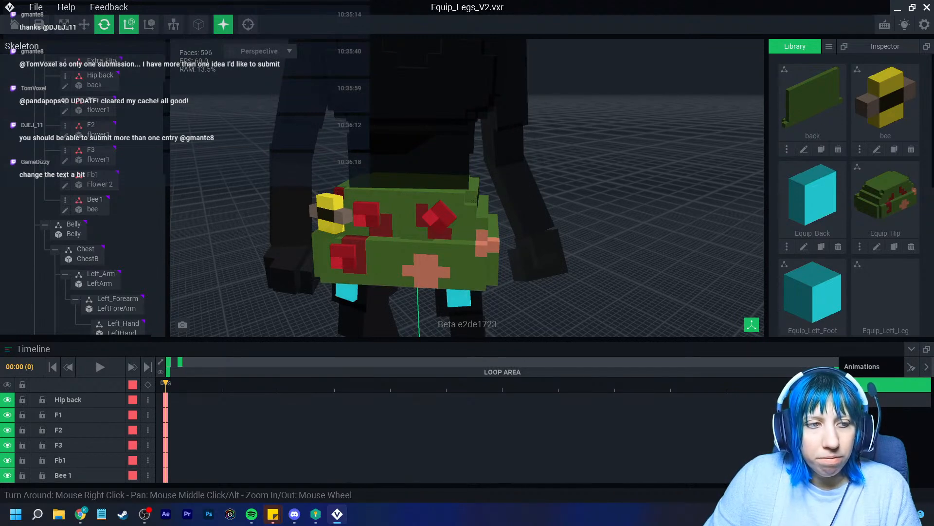
# Scrub the first frames and stretch the Zoom Area to show the first two seconds
pyautogui.scroll(2, 433, 234)
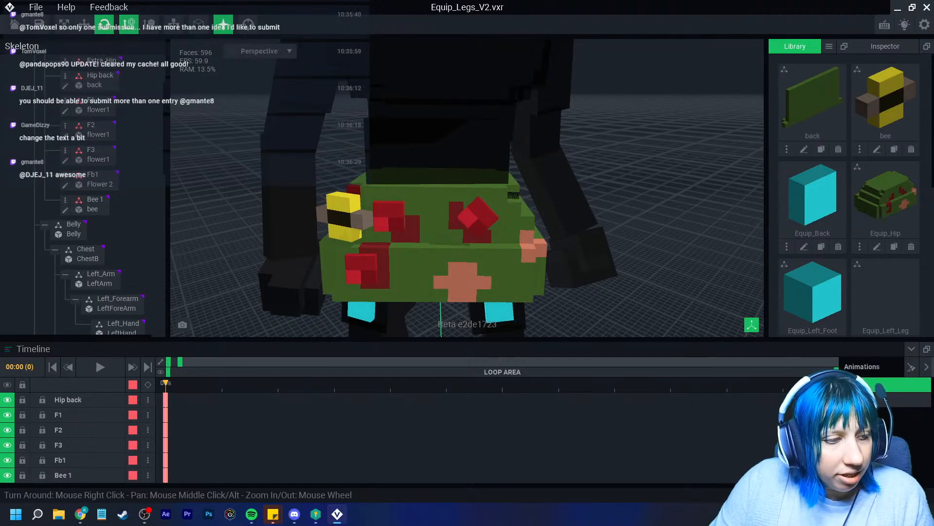
pyautogui.moveTo(166, 384); pyautogui.dragTo(222, 383)
pyautogui.moveTo(180, 362); pyautogui.dragTo(246, 361)
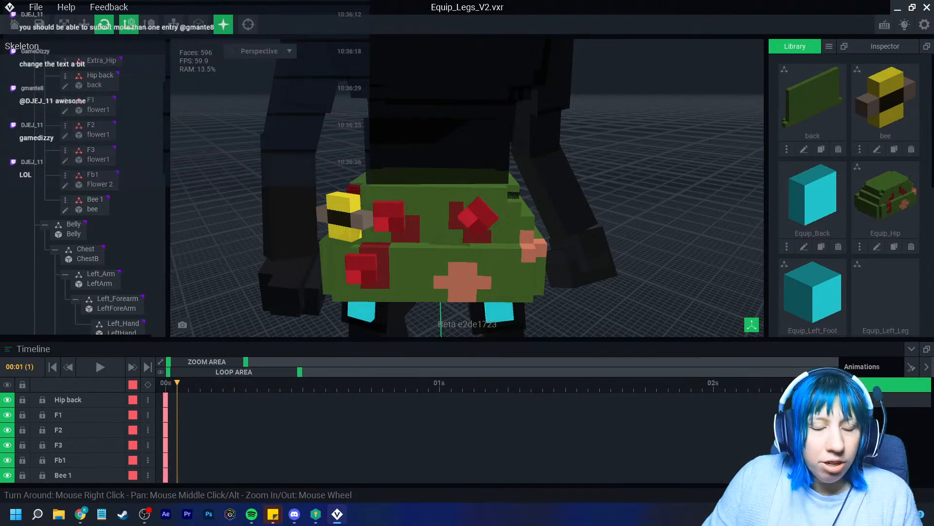
pyautogui.moveTo(177, 384); pyautogui.dragTo(291, 384)
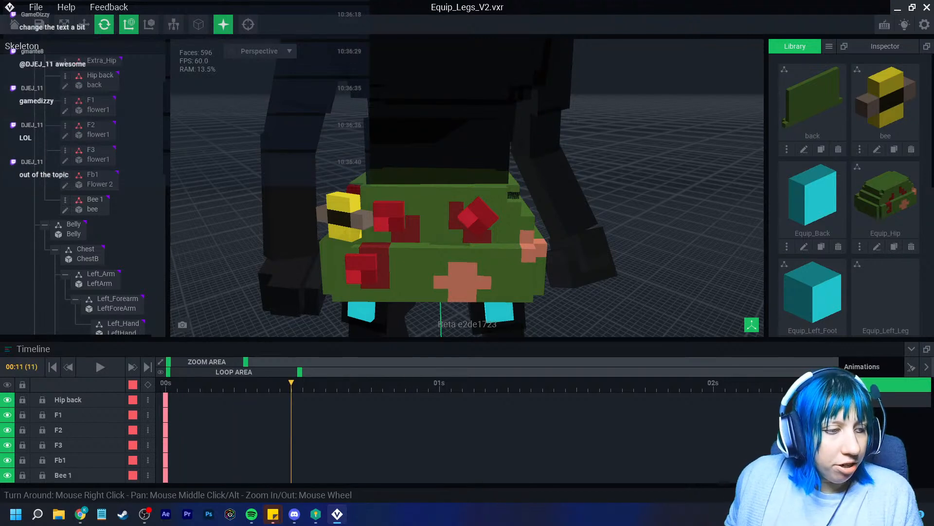
pyautogui.moveTo(291, 383); pyautogui.dragTo(211, 390)
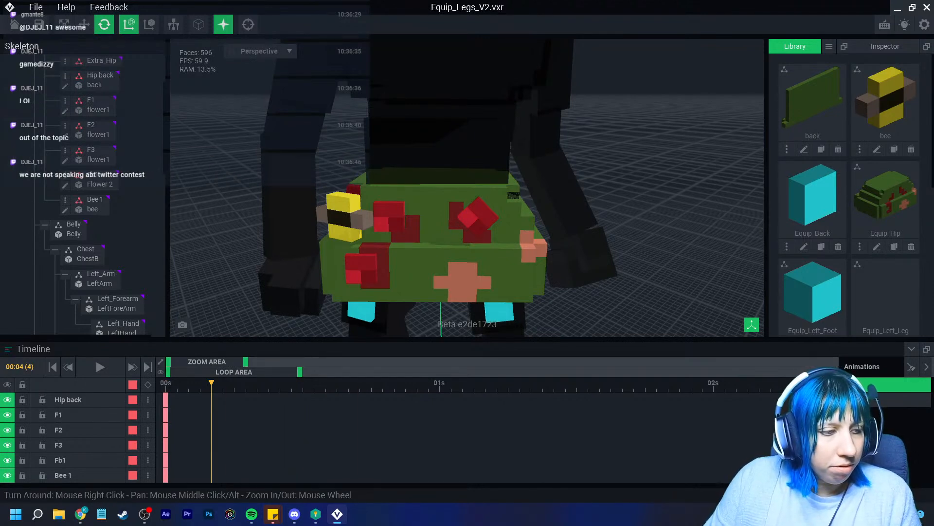
pyautogui.moveTo(212, 383); pyautogui.dragTo(165, 383)
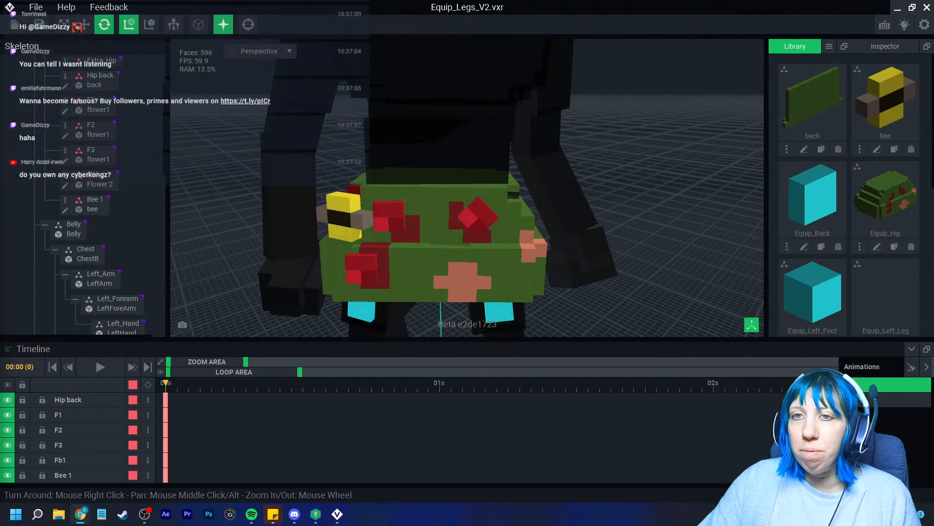
pyautogui.click(14, 25)
# Confirm Yes to save Equip_Legs_V2.vxr, then reopen its card from Animator's recent files
pyautogui.click(365, 188)
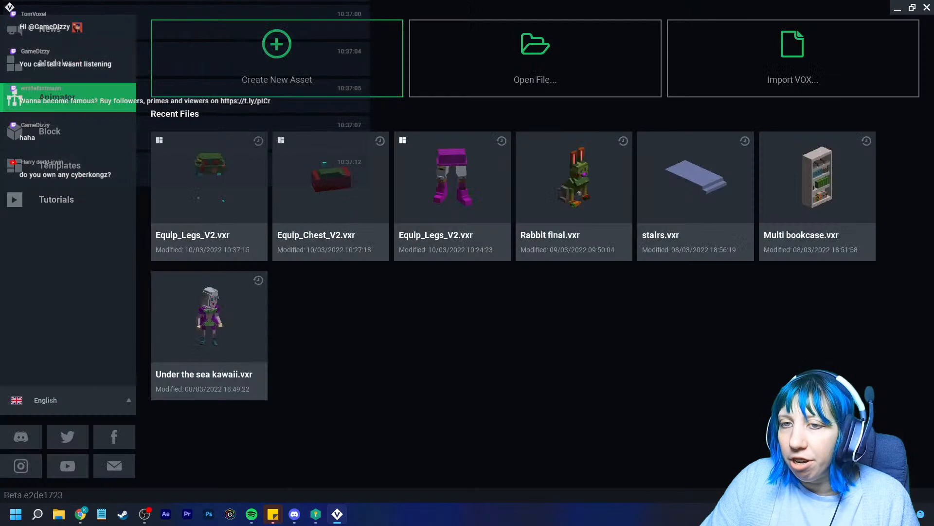
pyautogui.click(59, 165)
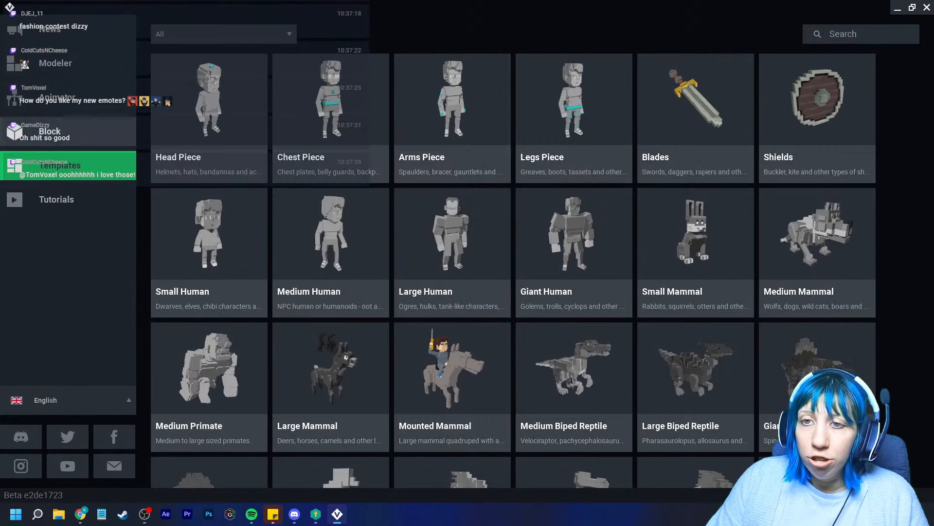
pyautogui.click(56, 97)
pyautogui.click(210, 178)
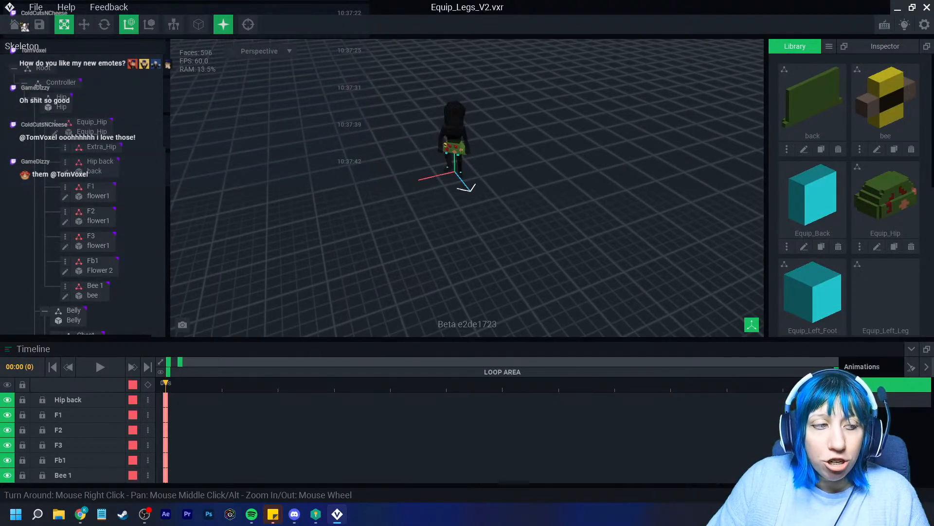
pyautogui.scroll(10, 467, 188)
pyautogui.moveTo(467, 188); pyautogui.dragTo(497, 190, button='right')
pyautogui.moveTo(496, 190); pyautogui.dragTo(492, 248, button='middle')
pyautogui.moveTo(452, 141); pyautogui.dragTo(440, 175, button='right')
pyautogui.scroll(2, 475, 219)
pyautogui.moveTo(475, 219); pyautogui.dragTo(467, 170, button='right')
pyautogui.scroll(2, 467, 195)
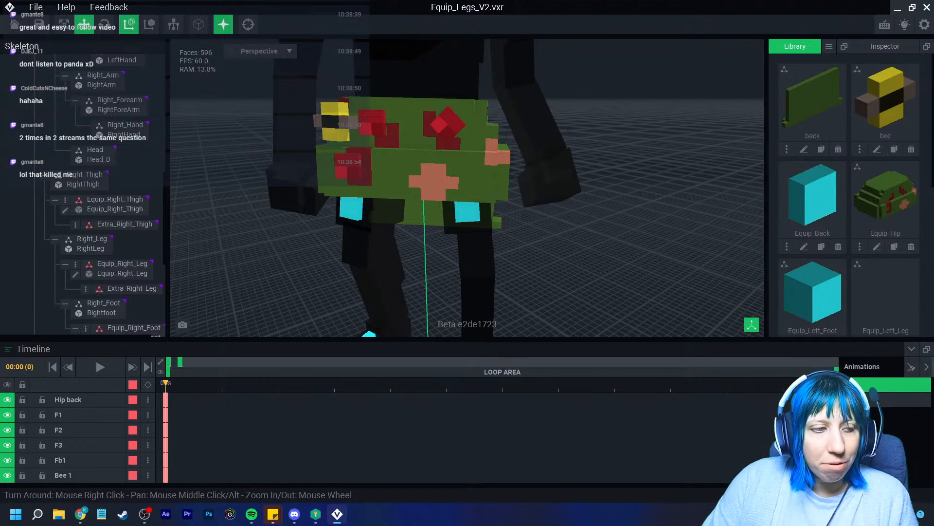
# Orbit around the hips and toggle selection between the two thigh pieces
pyautogui.moveTo(440, 195); pyautogui.dragTo(440, 183, button='right')
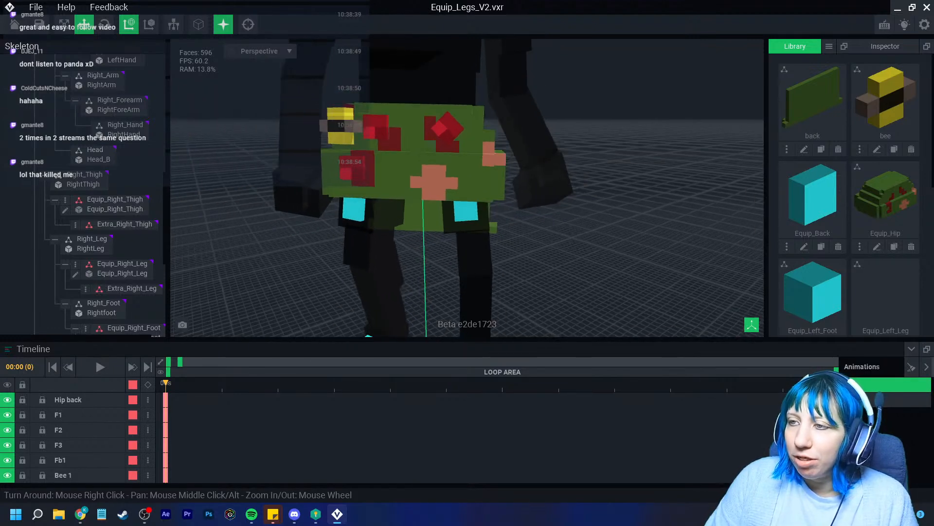
pyautogui.scroll(-2, 440, 183)
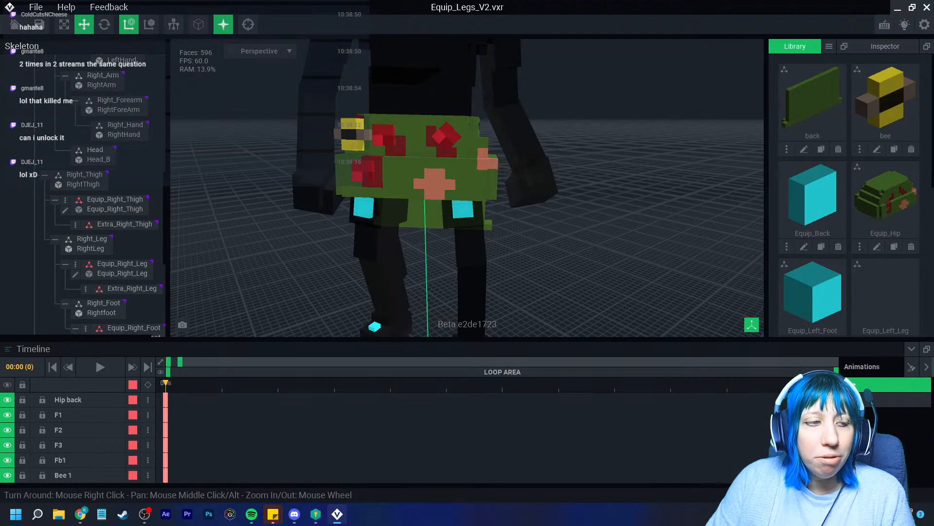
pyautogui.moveTo(431, 230); pyautogui.dragTo(473, 246, button='right')
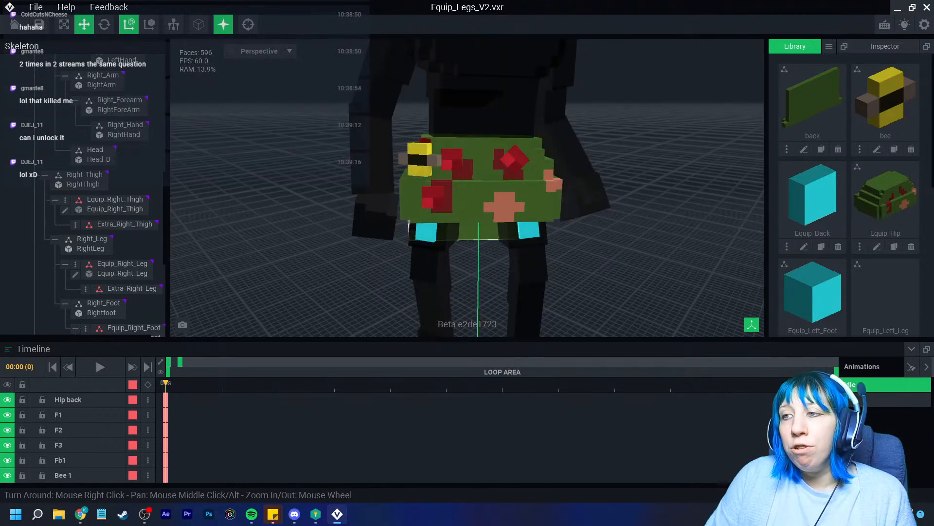
pyautogui.click(525, 230)
pyautogui.click(525, 230)
pyautogui.click(426, 232)
pyautogui.click(427, 232)
pyautogui.click(527, 231)
pyautogui.click(528, 230)
# Clear the thigh selection and select the F1 flower on the hip
pyautogui.click(427, 232)
pyautogui.click(426, 232)
pyautogui.click(527, 230)
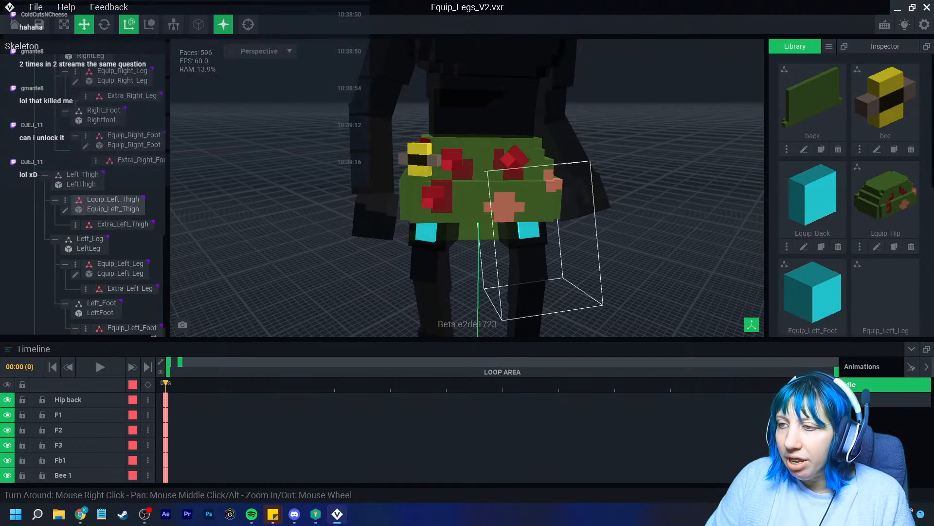
pyautogui.click(528, 231)
pyautogui.click(427, 232)
pyautogui.click(426, 232)
pyautogui.click(527, 230)
pyautogui.click(527, 230)
pyautogui.click(427, 232)
pyautogui.click(426, 232)
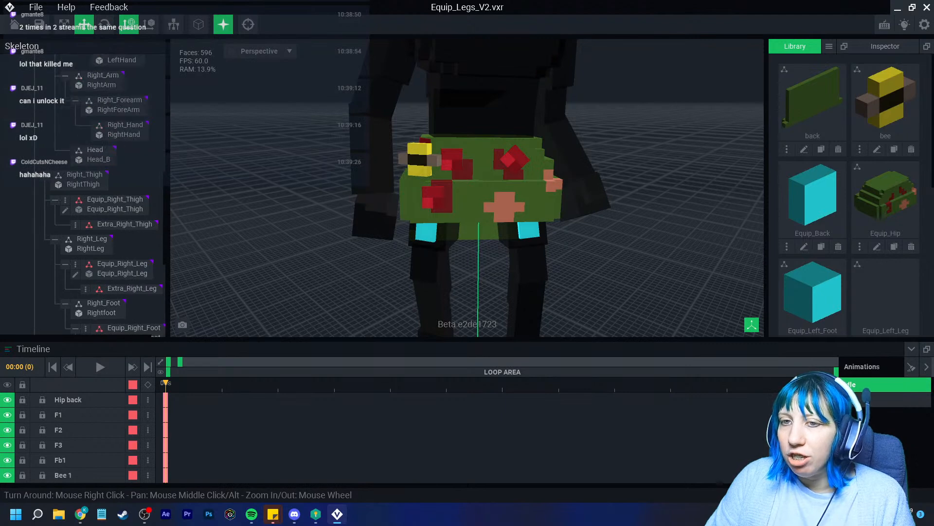
pyautogui.click(451, 160)
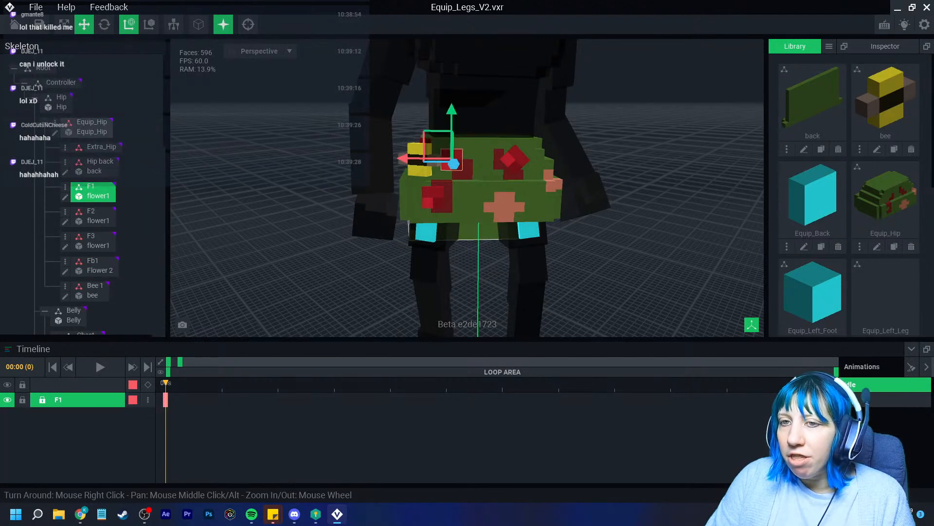
pyautogui.rightClick(68, 124)
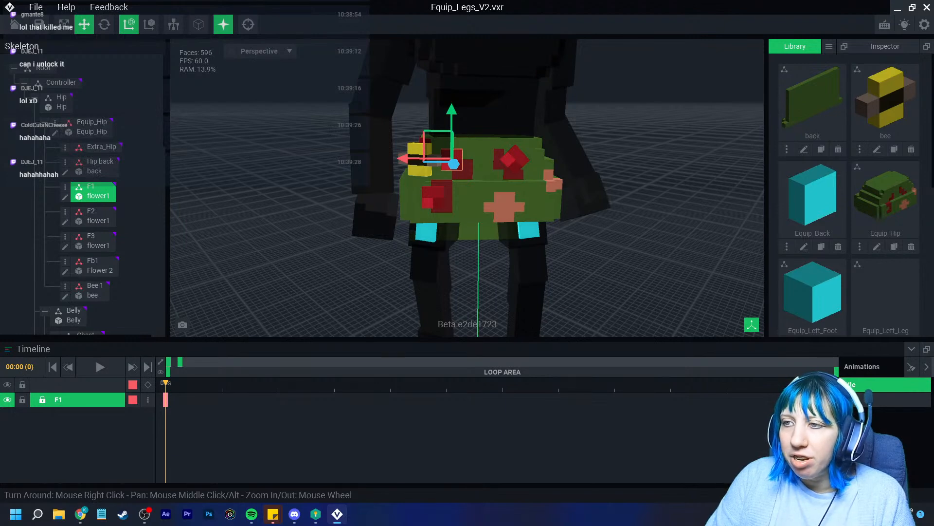
pyautogui.moveTo(486, 165); pyautogui.dragTo(481, 205, button='right')
pyautogui.scroll(3, 482, 195)
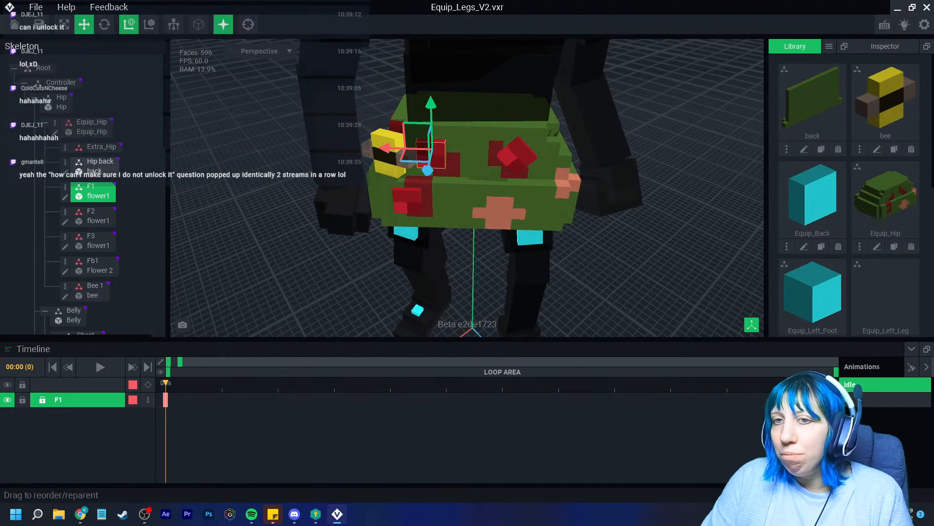
pyautogui.moveTo(396, 156)
pyautogui.mouseDown(button='right')
pyautogui.moveTo(311, 182)
pyautogui.moveTo(350, 161)
pyautogui.moveTo(311, 165)
pyautogui.mouseUp(button='right')
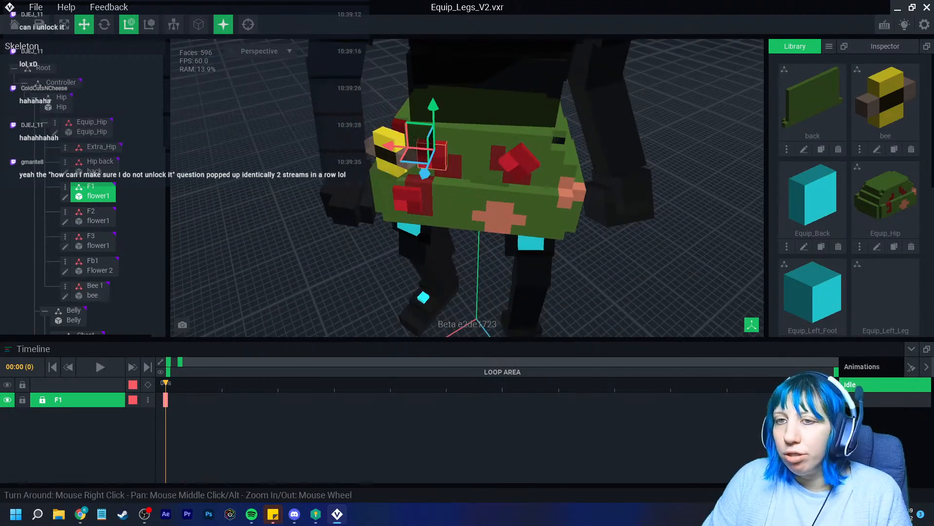
pyautogui.click(55, 132)
pyautogui.moveTo(385, 214); pyautogui.dragTo(396, 198, button='right')
pyautogui.click(13, 25)
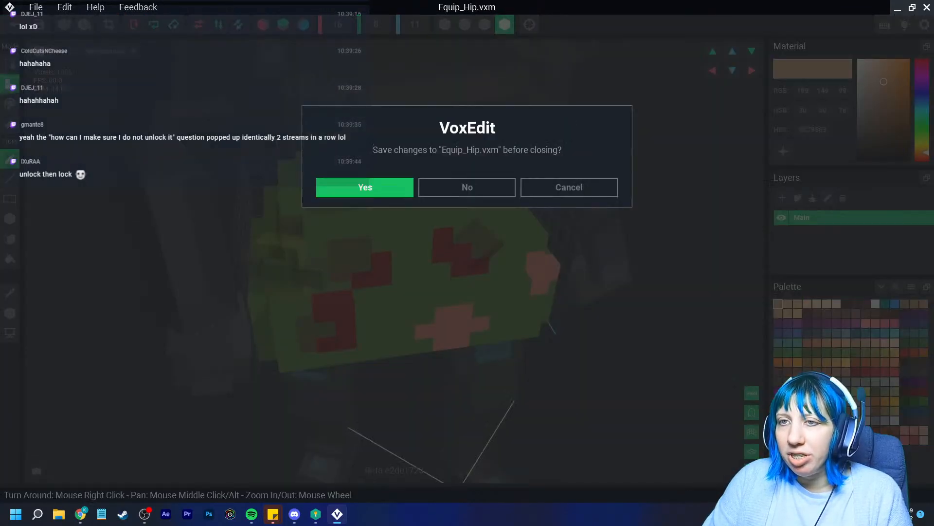
pyautogui.click(365, 187)
pyautogui.moveTo(428, 161); pyautogui.dragTo(452, 158, button='right')
pyautogui.scroll(6, 453, 153)
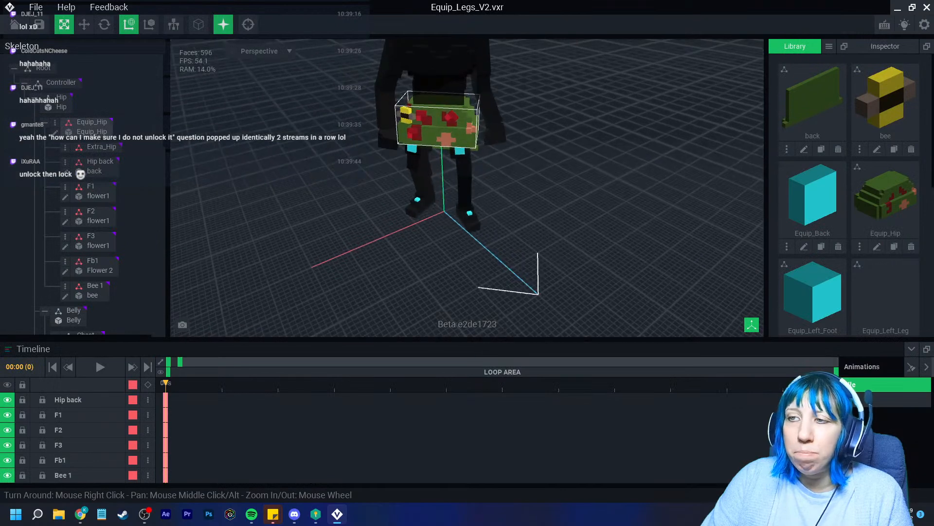
pyautogui.scroll(5, 428, 146)
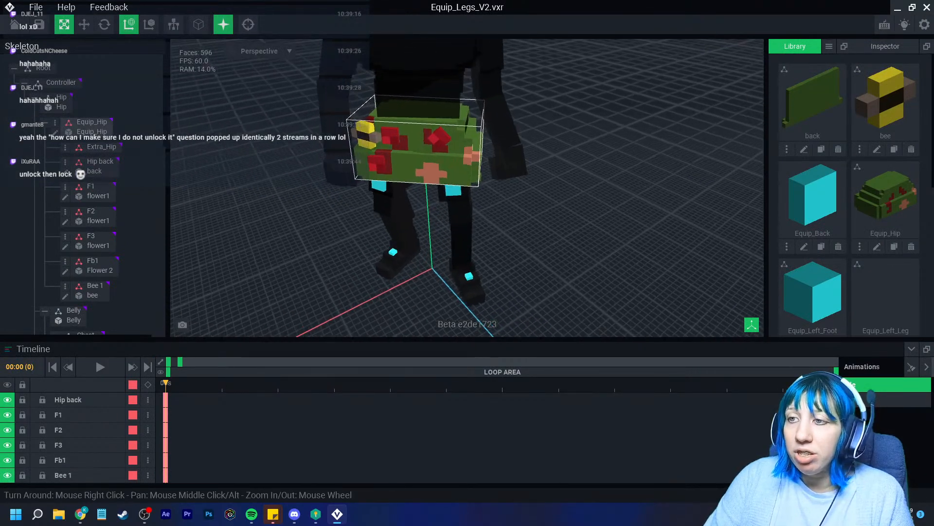
# Check the bee and Hip back piece while framing the hip from the front
pyautogui.click(338, 130)
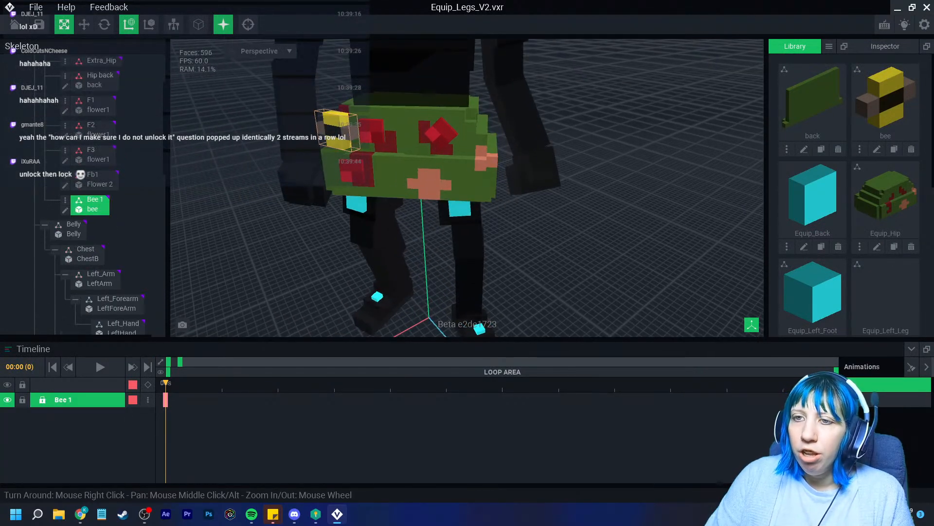
pyautogui.moveTo(337, 130); pyautogui.dragTo(375, 144, button='right')
pyautogui.moveTo(419, 174)
pyautogui.mouseDown(button='right')
pyautogui.moveTo(462, 155)
pyautogui.moveTo(413, 189)
pyautogui.mouseUp(button='right')
pyautogui.click(344, 208)
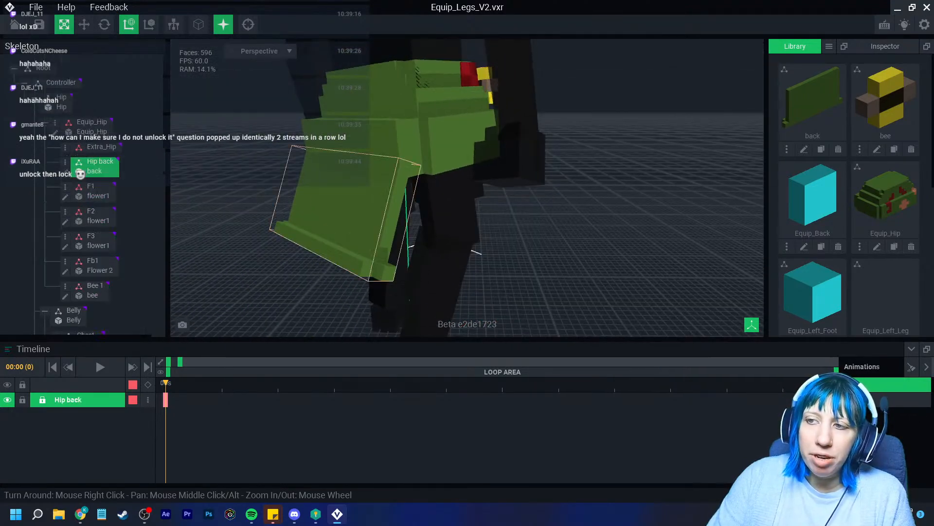
pyautogui.moveTo(350, 209); pyautogui.dragTo(467, 204, button='right')
pyautogui.moveTo(414, 189); pyautogui.dragTo(533, 236, button='middle')
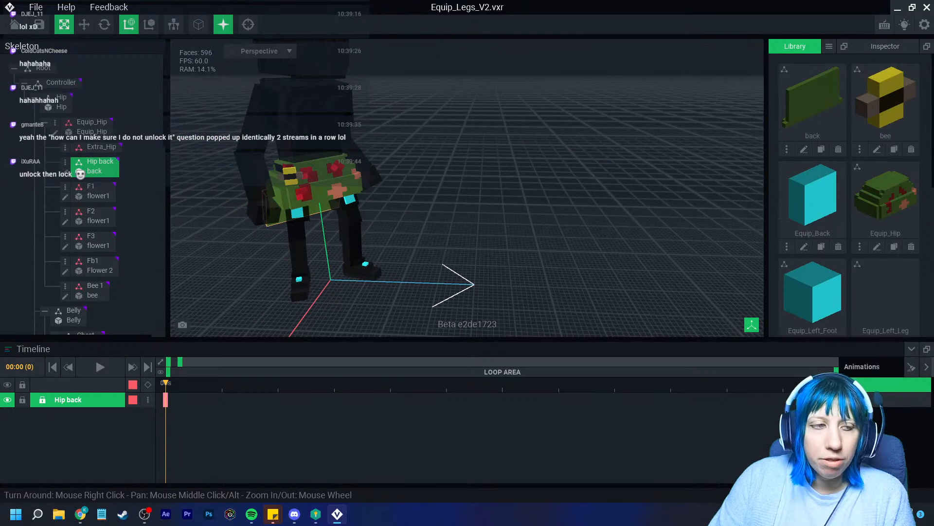
pyautogui.scroll(5, 467, 187)
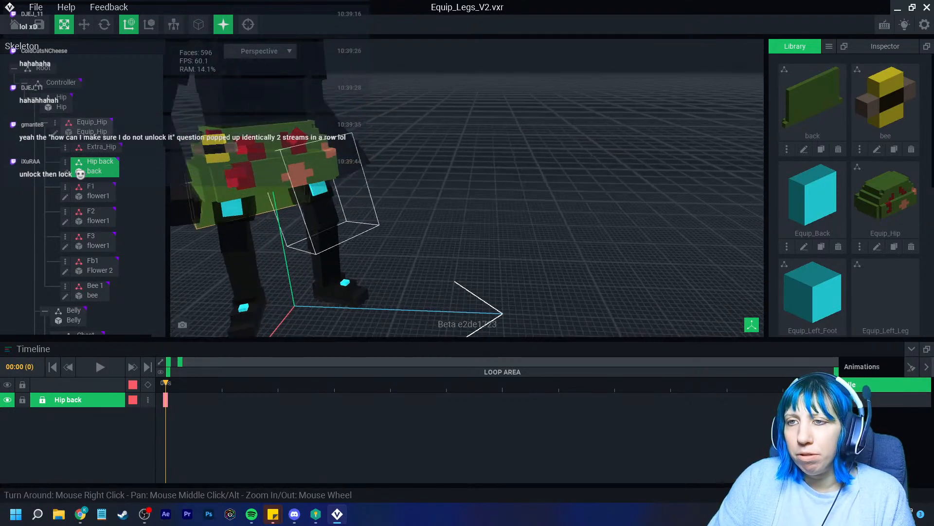
pyautogui.moveTo(321, 185); pyautogui.dragTo(277, 195, button='right')
pyautogui.scroll(2, 278, 195)
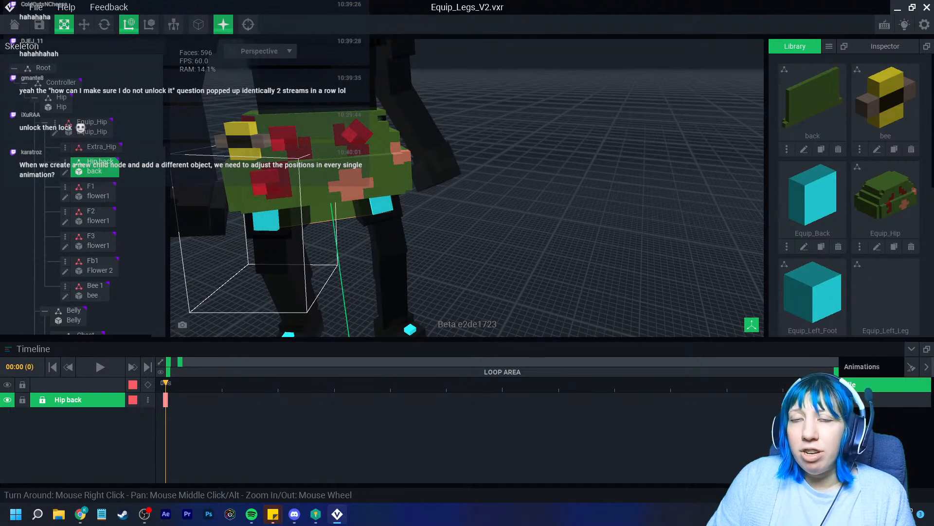
pyautogui.moveTo(351, 195); pyautogui.dragTo(398, 199, button='middle')
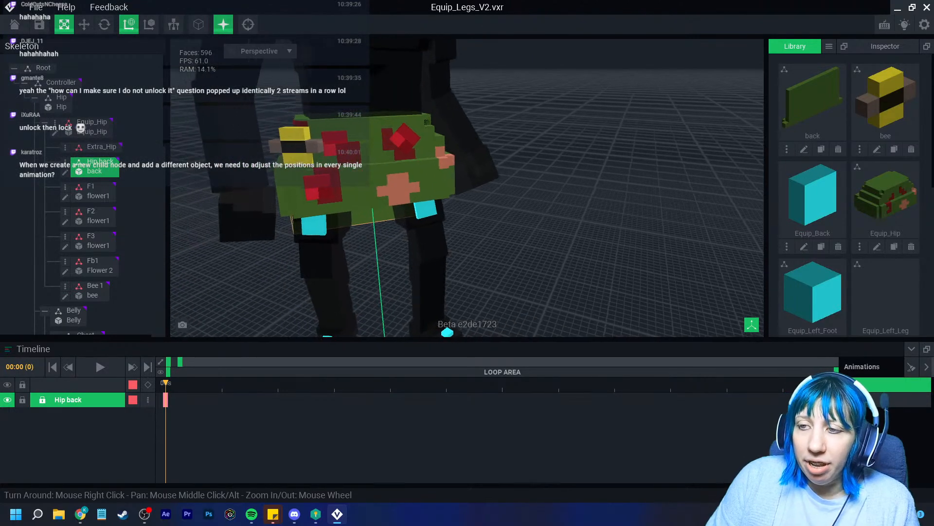
# Select Bee 1 and move its timeline playhead back near the first frame
pyautogui.click(295, 147)
pyautogui.moveTo(348, 256); pyautogui.dragTo(324, 273, button='right')
pyautogui.press('Right')
pyautogui.press('Right')
pyautogui.press('Right')
pyautogui.press('Right')
pyautogui.press('Right')
pyautogui.press('Right')
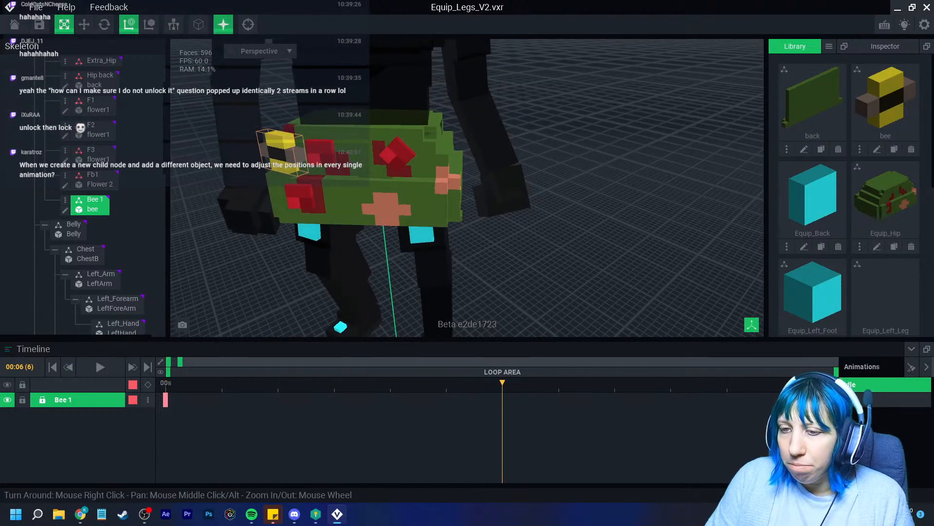
pyautogui.moveTo(248, 383); pyautogui.dragTo(289, 383)
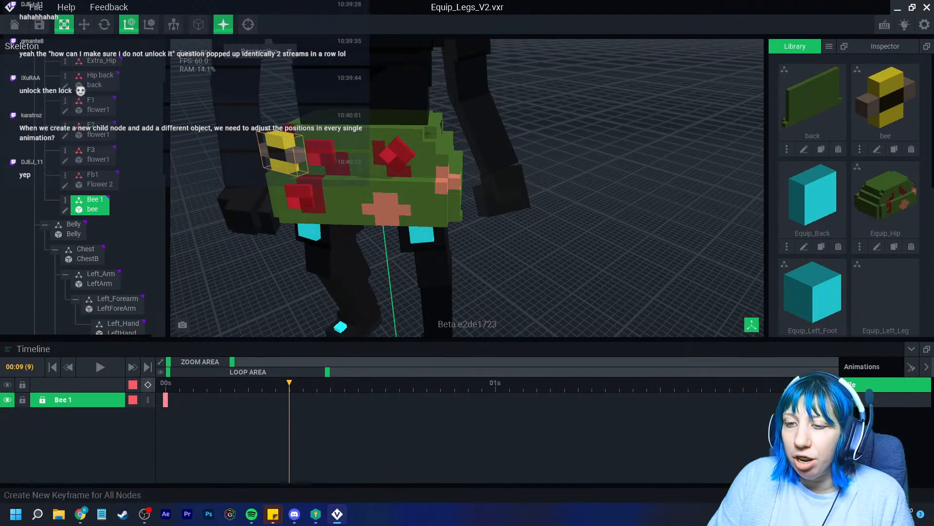
# Key Bee 1 at frame 9, then lift it upward off the hip at frame 19
pyautogui.click(148, 385)
pyautogui.moveTo(289, 383); pyautogui.dragTo(441, 383)
pyautogui.scroll(4, 360, 190)
pyautogui.moveTo(365, 161); pyautogui.dragTo(370, 190, button='middle')
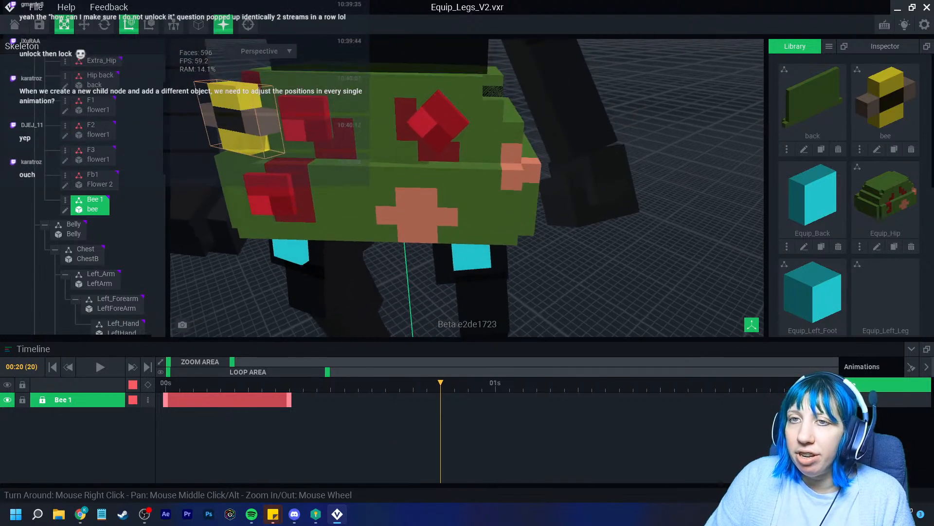
pyautogui.click(84, 24)
pyautogui.moveTo(238, 104); pyautogui.dragTo(253, 167, button='middle')
pyautogui.scroll(-1, 247, 165)
pyautogui.moveTo(246, 165); pyautogui.dragTo(234, 109)
# Turn the raised bee to about 341.9°
pyautogui.moveTo(273, 141); pyautogui.dragTo(321, 187, button='right')
pyautogui.scroll(-3, 311, 162)
pyautogui.scroll(-2, 303, 187)
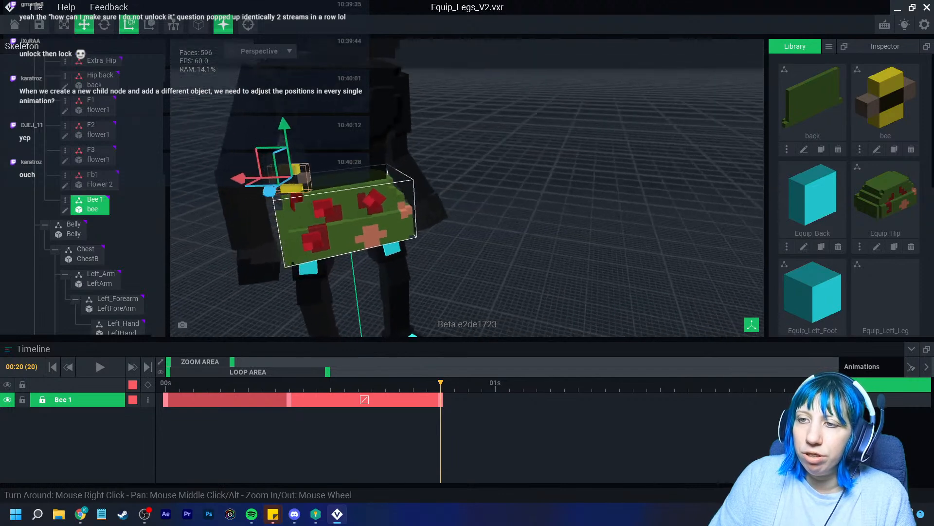
pyautogui.scroll(3, 311, 195)
pyautogui.click(104, 24)
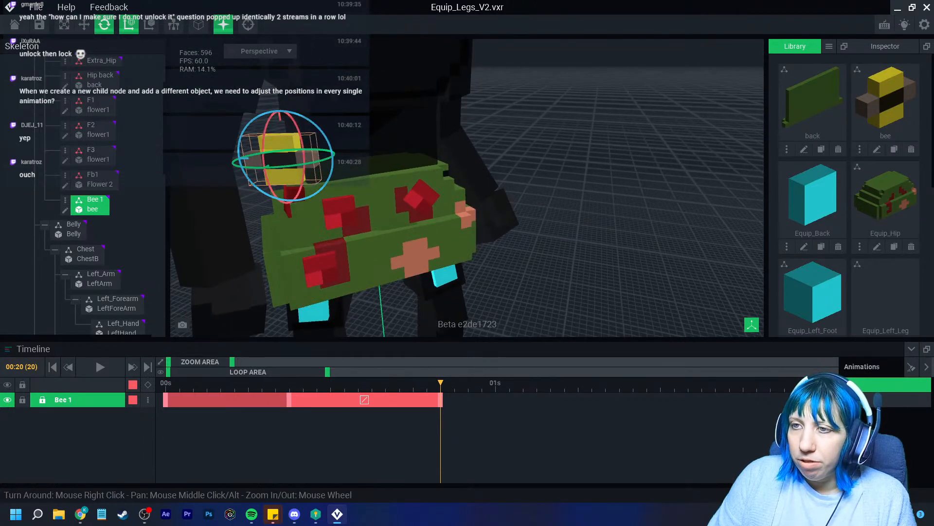
pyautogui.moveTo(323, 127); pyautogui.dragTo(302, 114)
# At frame 20, tilt the bee forward to about 22°
pyautogui.doubleClick(234, 400)
pyautogui.moveTo(234, 383); pyautogui.dragTo(441, 383)
pyautogui.moveTo(350, 194); pyautogui.dragTo(306, 219, button='right')
pyautogui.moveTo(249, 191); pyautogui.dragTo(221, 171)
pyautogui.moveTo(441, 383); pyautogui.dragTo(564, 383)
# At frame 29, carry the bee further up and to the left
pyautogui.moveTo(434, 253); pyautogui.dragTo(544, 291, button='middle')
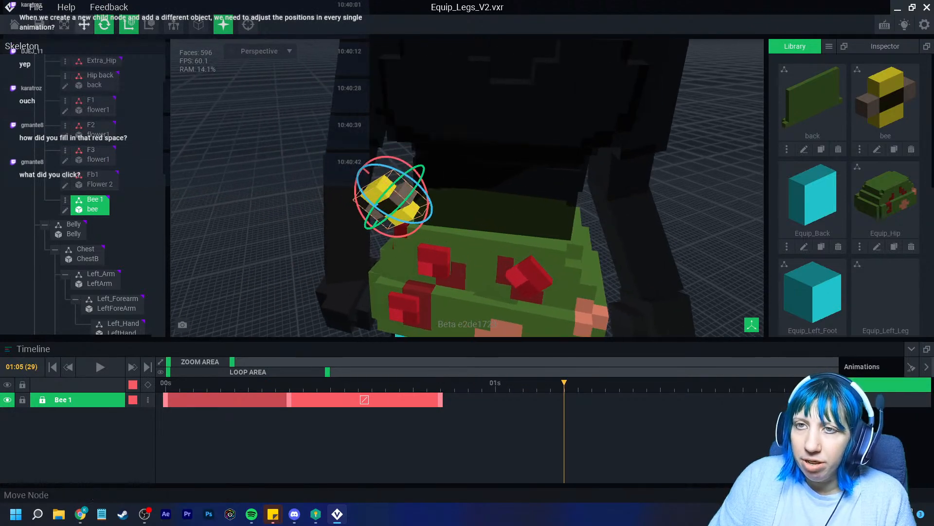
pyautogui.click(84, 25)
pyautogui.moveTo(354, 159); pyautogui.dragTo(281, 94)
pyautogui.moveTo(564, 383); pyautogui.dragTo(619, 383)
# Spin the bee about 35° clockwise
pyautogui.click(104, 25)
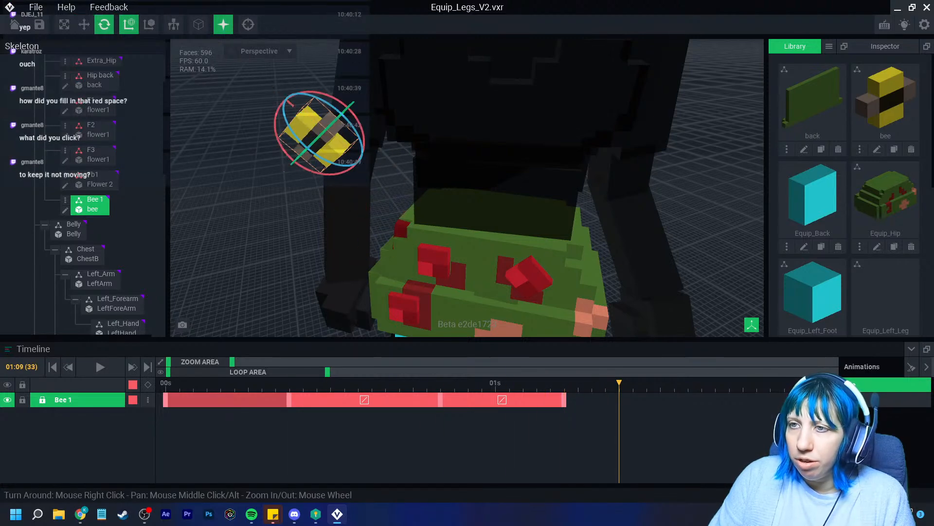
pyautogui.scroll(5, 287, 126)
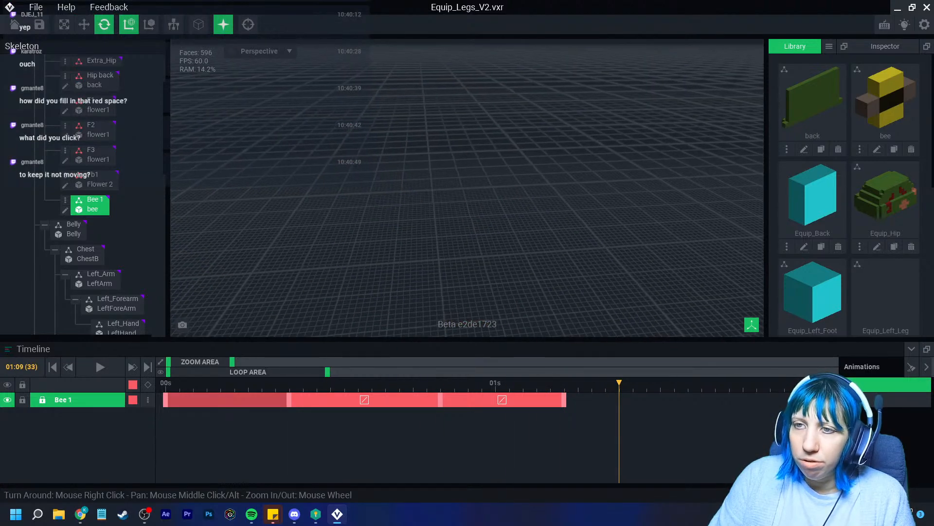
pyautogui.scroll(-5, 288, 127)
pyautogui.moveTo(407, 146); pyautogui.dragTo(365, 180, button='right')
pyautogui.scroll(4, 384, 139)
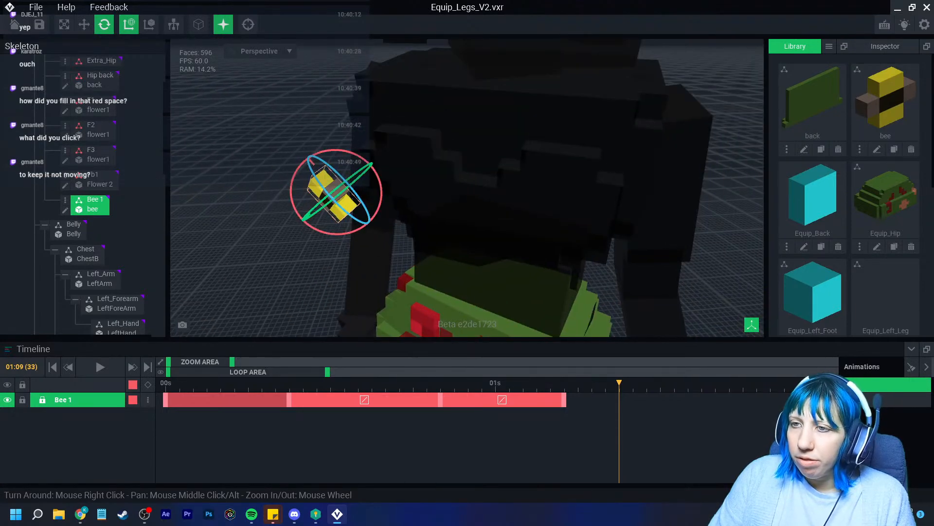
pyautogui.moveTo(292, 200); pyautogui.dragTo(295, 173)
# Around frame 33, raise the bee higher, up and left above the character
pyautogui.moveTo(619, 384); pyautogui.dragTo(233, 383)
pyautogui.click(228, 400)
pyautogui.moveTo(234, 383); pyautogui.dragTo(646, 383)
pyautogui.moveTo(457, 287); pyautogui.dragTo(579, 263, button='right')
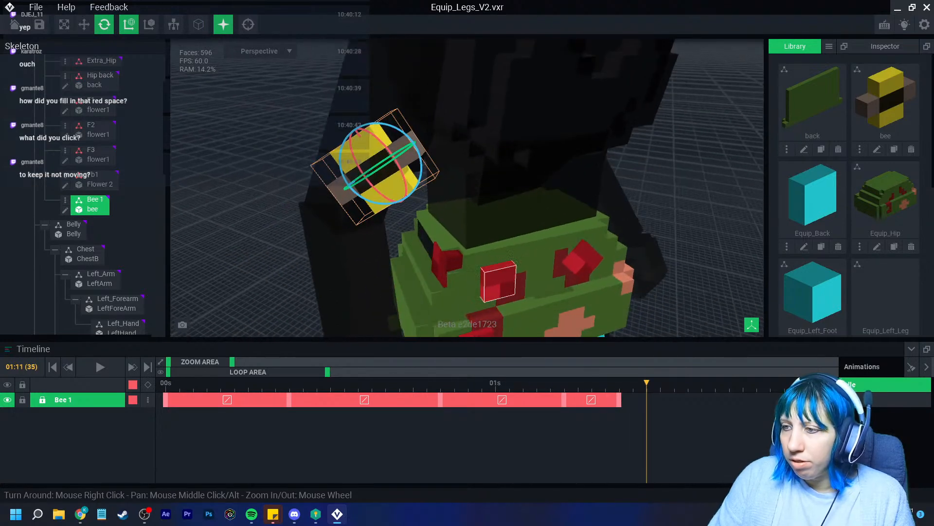
pyautogui.moveTo(647, 383); pyautogui.dragTo(619, 383)
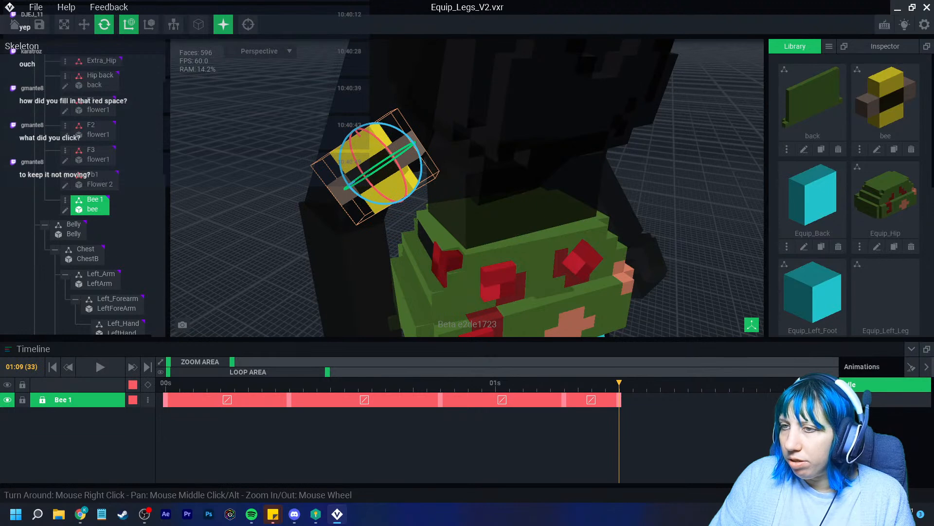
pyautogui.click(84, 24)
pyautogui.moveTo(349, 124); pyautogui.dragTo(295, 51)
pyautogui.scroll(-2, 370, 170)
pyautogui.moveTo(370, 170); pyautogui.dragTo(525, 180, button='right')
pyautogui.moveTo(400, 137); pyautogui.dragTo(392, 113)
pyautogui.moveTo(619, 383)
pyautogui.mouseDown()
pyautogui.moveTo(495, 383)
pyautogui.moveTo(619, 383)
pyautogui.mouseUp()
# Turn the bee to 331.2° at frame 40
pyautogui.click(104, 25)
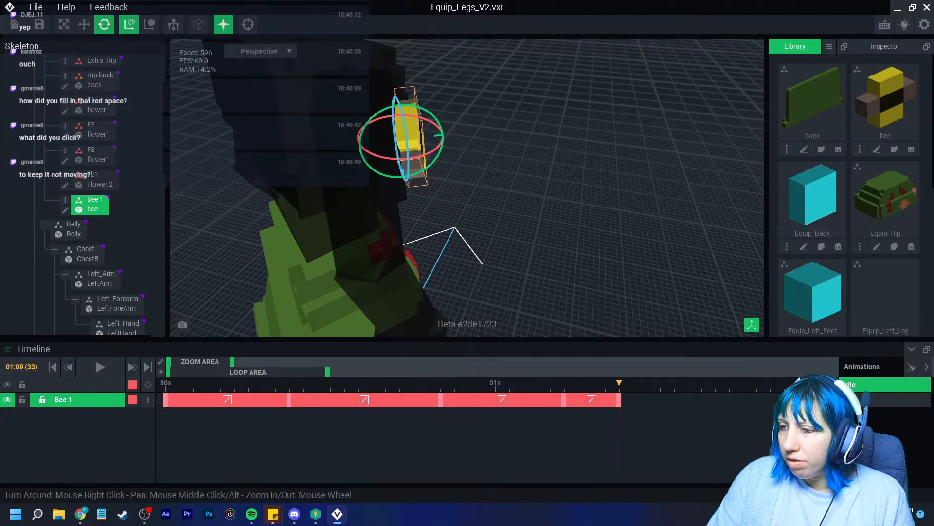
pyautogui.moveTo(487, 195); pyautogui.dragTo(457, 195, button='right')
pyautogui.moveTo(457, 146); pyautogui.dragTo(511, 199, button='middle')
pyautogui.moveTo(511, 200); pyautogui.dragTo(502, 155, button='right')
pyautogui.moveTo(455, 131); pyautogui.dragTo(436, 124)
pyautogui.moveTo(716, 383); pyautogui.dragTo(743, 384)
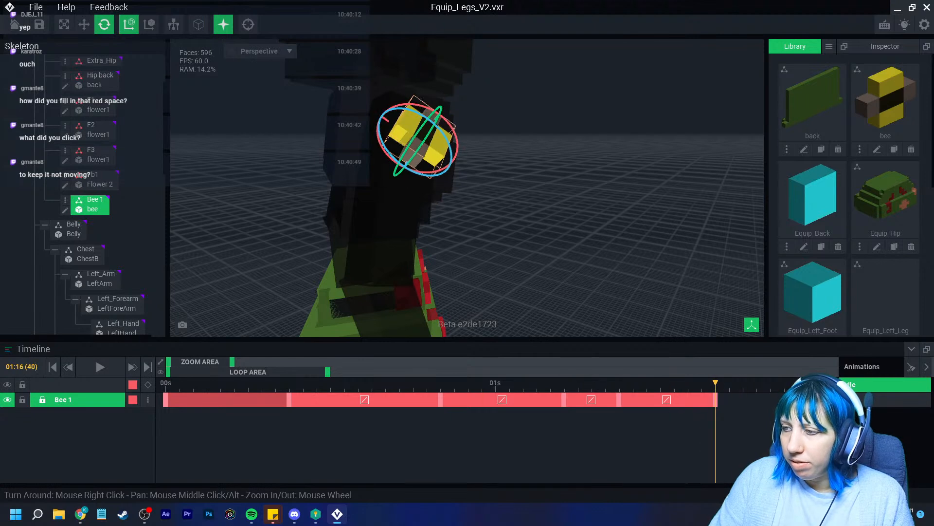
# Push the bee further up and left and fine-tune its final position
pyautogui.click(84, 24)
pyautogui.moveTo(373, 113); pyautogui.dragTo(303, 63)
pyautogui.moveTo(369, 57); pyautogui.dragTo(355, 82)
pyautogui.moveTo(339, 91); pyautogui.dragTo(335, 101)
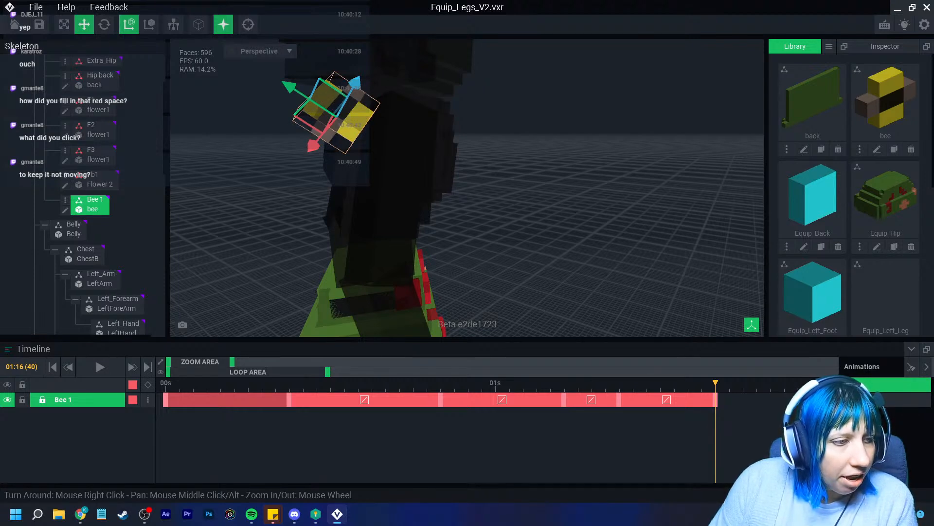
# Replay the take-off from frame 0 through frame 20 to review the flight
pyautogui.moveTo(477, 222); pyautogui.dragTo(374, 251, button='right')
pyautogui.scroll(-2, 477, 292)
pyautogui.moveTo(477, 303); pyautogui.dragTo(458, 288, button='right')
pyautogui.moveTo(262, 383); pyautogui.dragTo(166, 383)
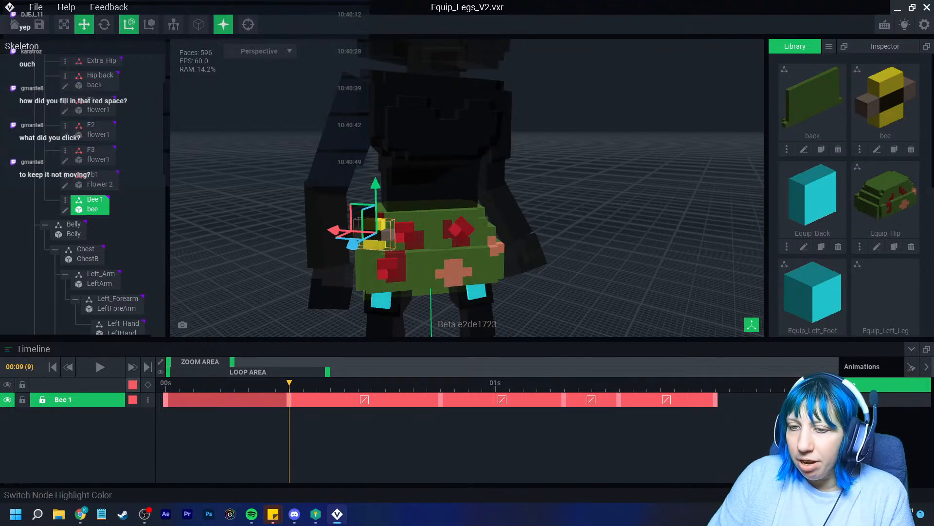
pyautogui.moveTo(289, 383)
pyautogui.mouseDown()
pyautogui.moveTo(151, 395)
pyautogui.moveTo(234, 385)
pyautogui.moveTo(193, 383)
pyautogui.moveTo(289, 383)
pyautogui.mouseUp()
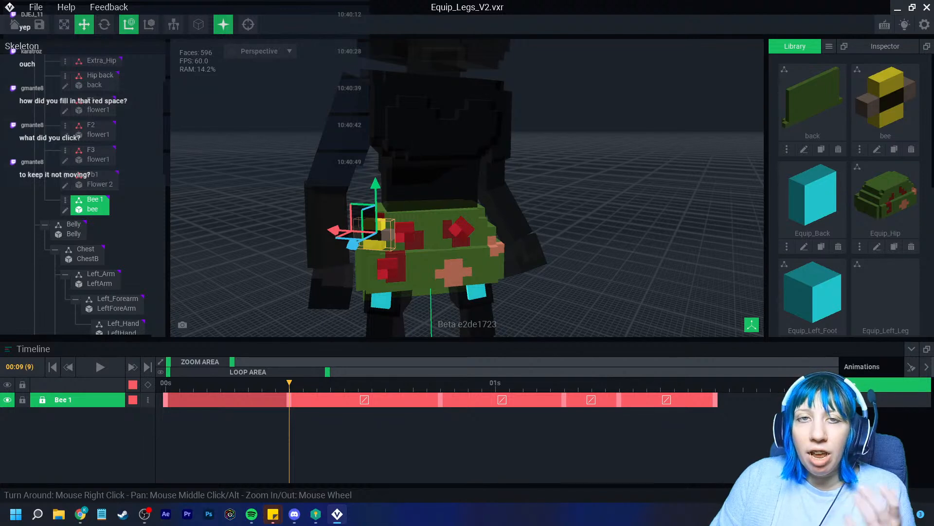
pyautogui.moveTo(290, 383); pyautogui.dragTo(440, 383)
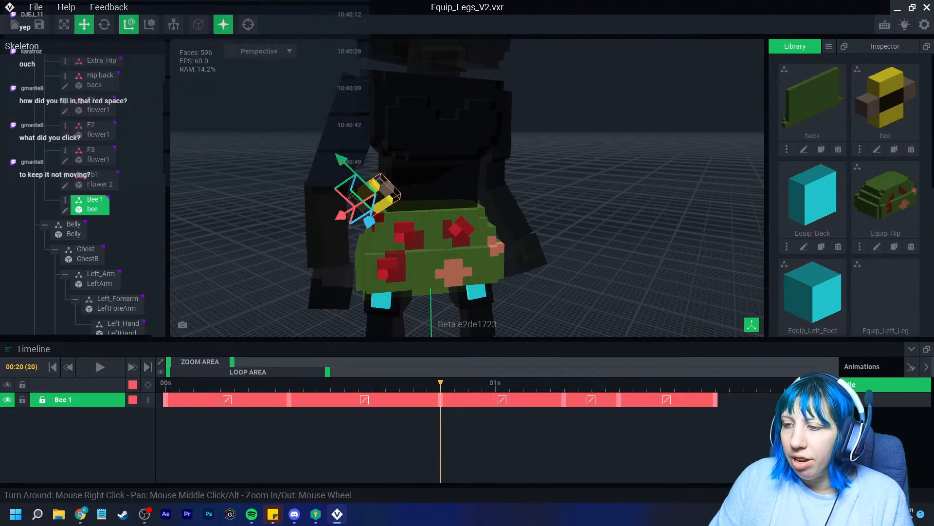
pyautogui.click(166, 383)
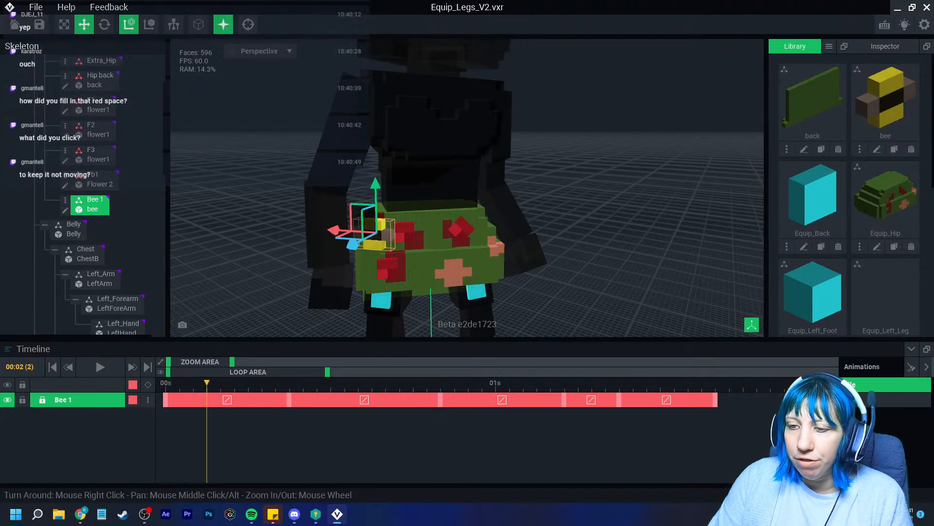
pyautogui.rightClick(166, 400)
pyautogui.click(191, 293)
pyautogui.rightClick(289, 399)
pyautogui.click(311, 312)
pyautogui.moveTo(289, 383); pyautogui.dragTo(440, 383)
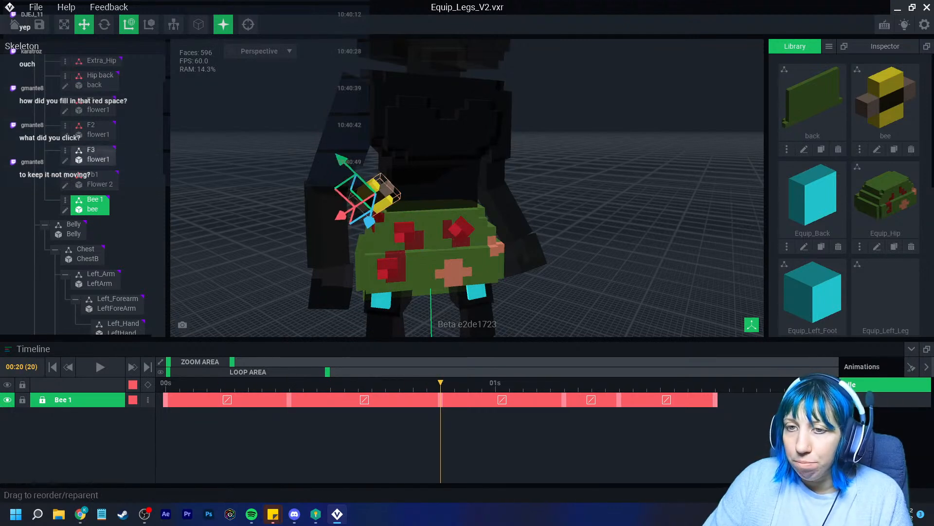
pyautogui.click(91, 150)
pyautogui.click(93, 200)
pyautogui.moveTo(440, 383); pyautogui.dragTo(289, 383)
pyautogui.click(441, 383)
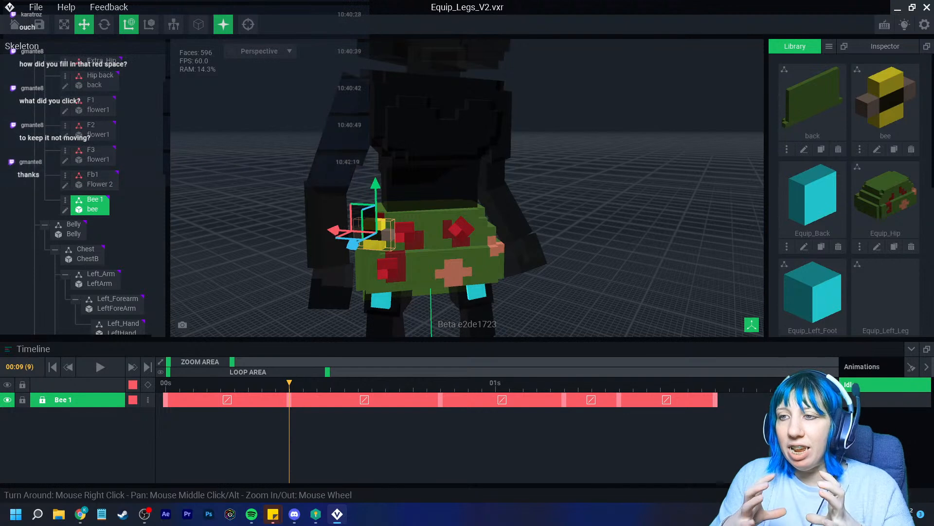
pyautogui.moveTo(165, 383); pyautogui.dragTo(289, 383)
pyautogui.hotkey('ctrl', 'v')
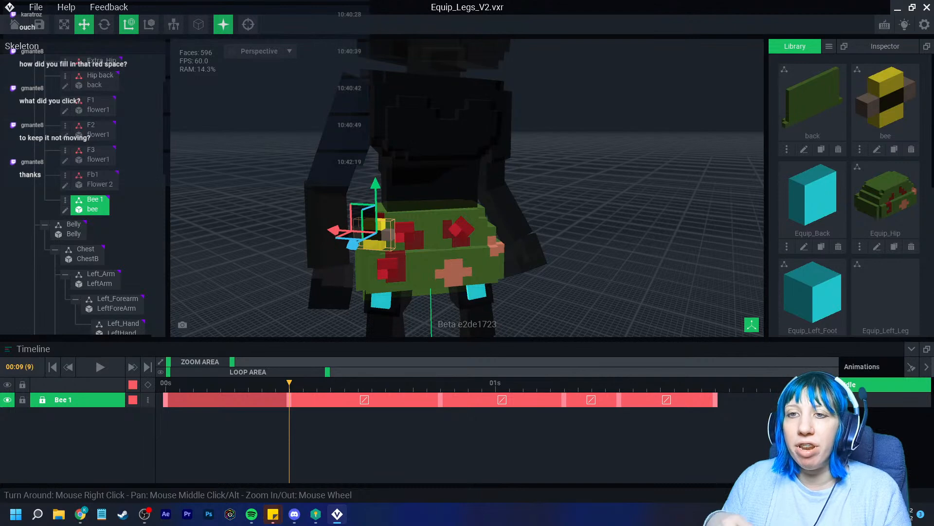
pyautogui.moveTo(560, 195); pyautogui.dragTo(560, 224, button='right')
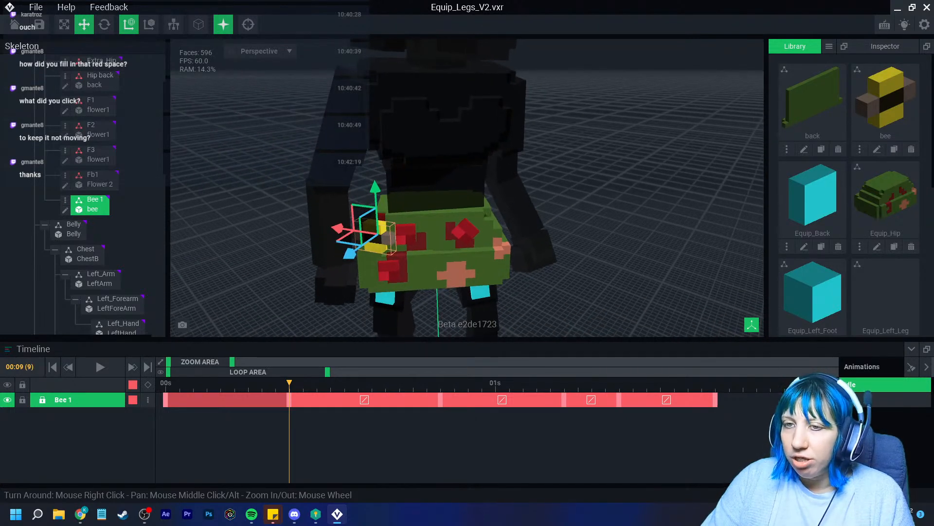
pyautogui.moveTo(254, 383); pyautogui.dragTo(165, 383)
# Duplicate the Bee 1 node as 'Bee 2'
pyautogui.click(65, 200)
pyautogui.click(105, 269)
pyautogui.write('Bee 2')
pyautogui.press('Return')
# Position Bee 2 along the hip and turn it about 26°
pyautogui.moveTo(287, 214); pyautogui.dragTo(396, 233, button='right')
pyautogui.moveTo(421, 237); pyautogui.dragTo(342, 231)
pyautogui.moveTo(342, 231); pyautogui.dragTo(413, 236, button='right')
pyautogui.scroll(3, 375, 244)
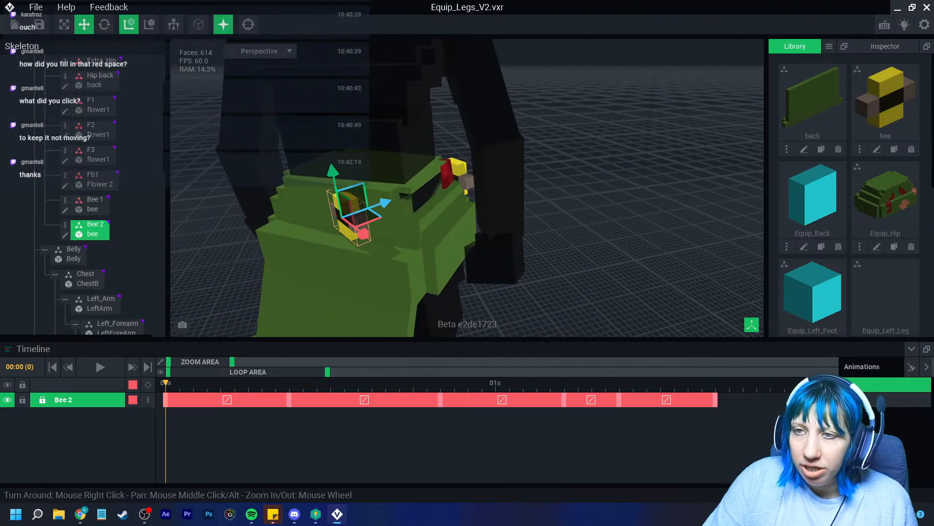
pyautogui.click(104, 24)
pyautogui.moveTo(324, 239); pyautogui.dragTo(369, 230)
pyautogui.scroll(2, 311, 263)
pyautogui.moveTo(311, 263); pyautogui.dragTo(354, 284, button='middle')
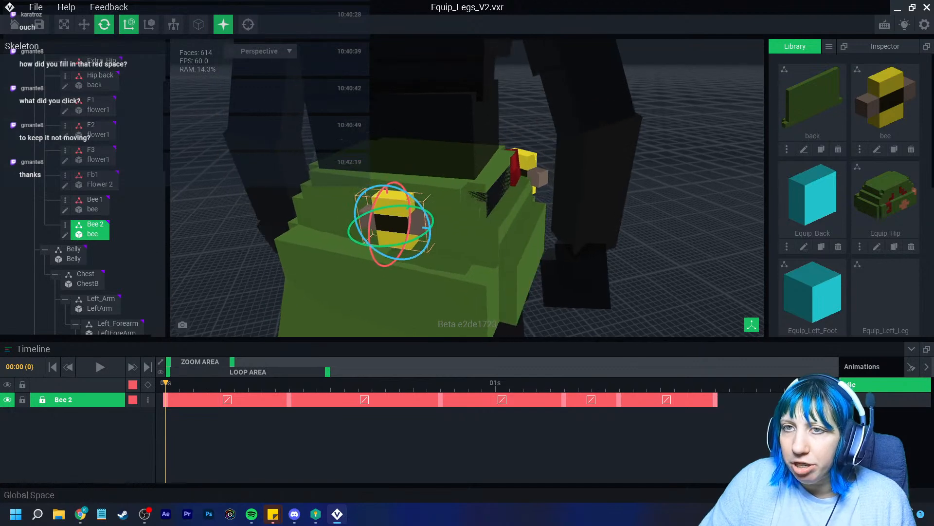
pyautogui.click(84, 24)
pyautogui.moveTo(421, 226); pyautogui.dragTo(409, 201)
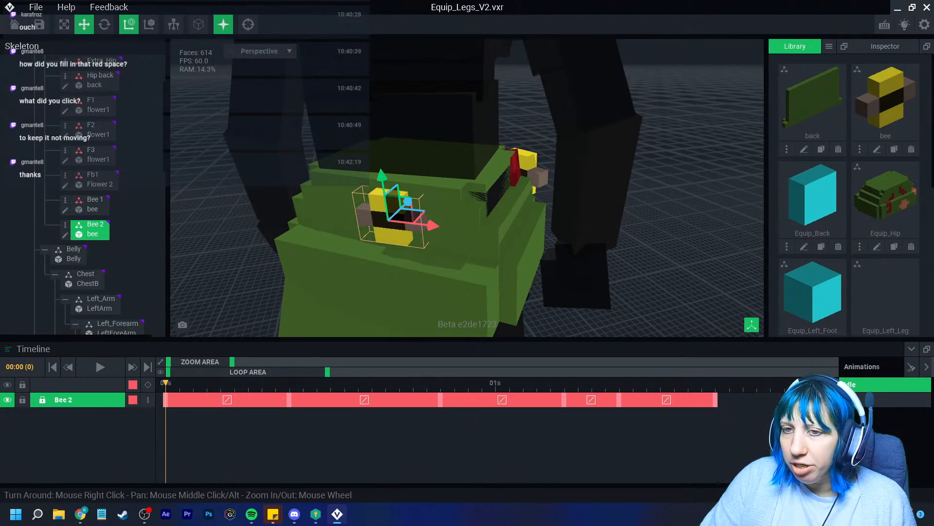
# Delete the keyframes Bee 2 copied from Bee 1
pyautogui.click(91, 204)
pyautogui.click(91, 229)
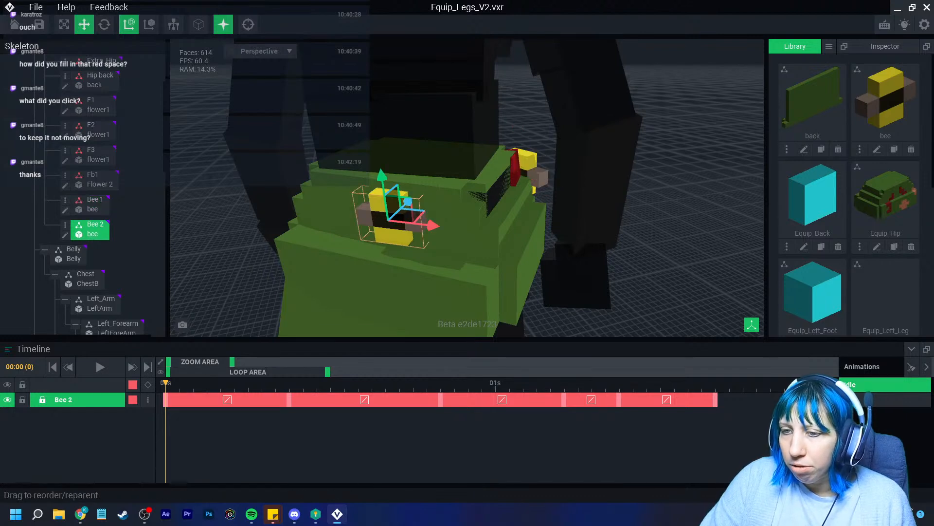
pyautogui.moveTo(632, 403); pyautogui.dragTo(249, 394)
pyautogui.press('Delete')
pyautogui.scroll(-5, 331, 273)
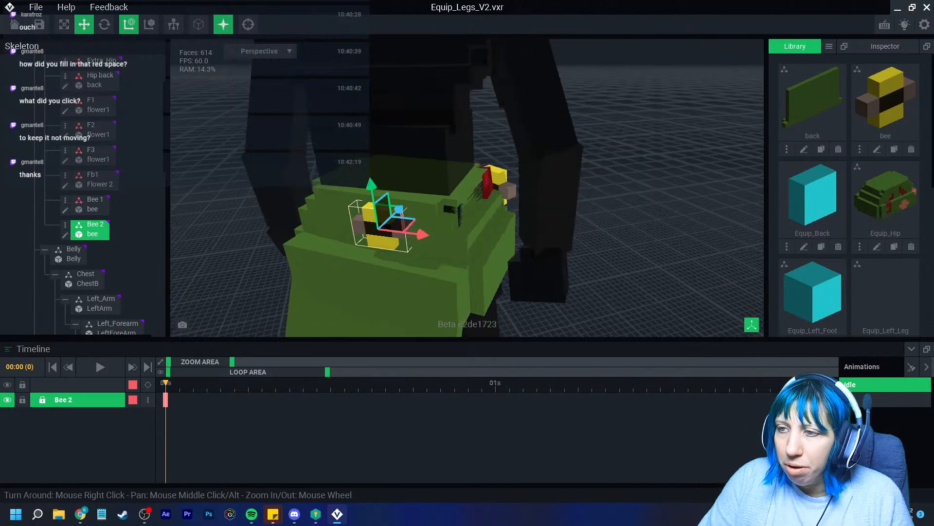
# Raise Bee 2 upward at frame 9 and add a keyframe at frame 13
pyautogui.moveTo(166, 383); pyautogui.dragTo(289, 383)
pyautogui.moveTo(355, 200); pyautogui.dragTo(352, 128)
pyautogui.moveTo(290, 383); pyautogui.dragTo(344, 383)
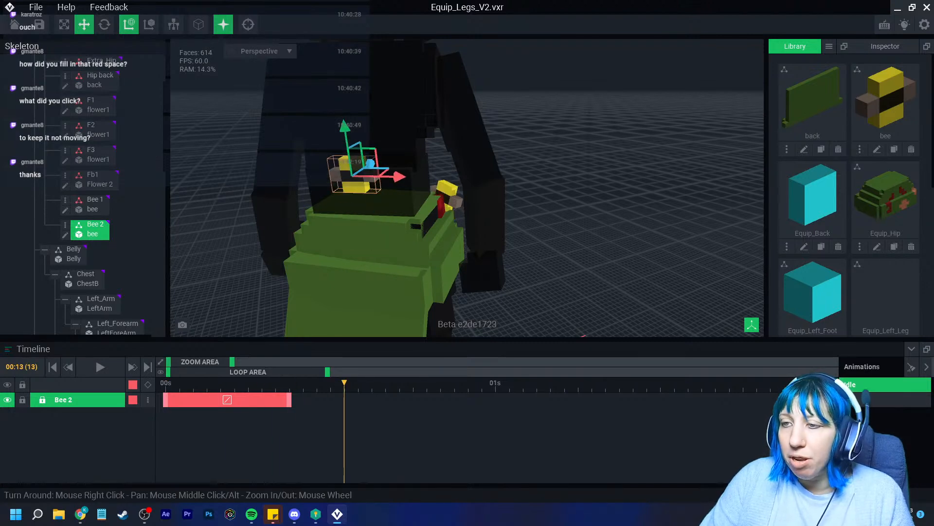
pyautogui.click(148, 384)
pyautogui.moveTo(344, 383); pyautogui.dragTo(289, 383)
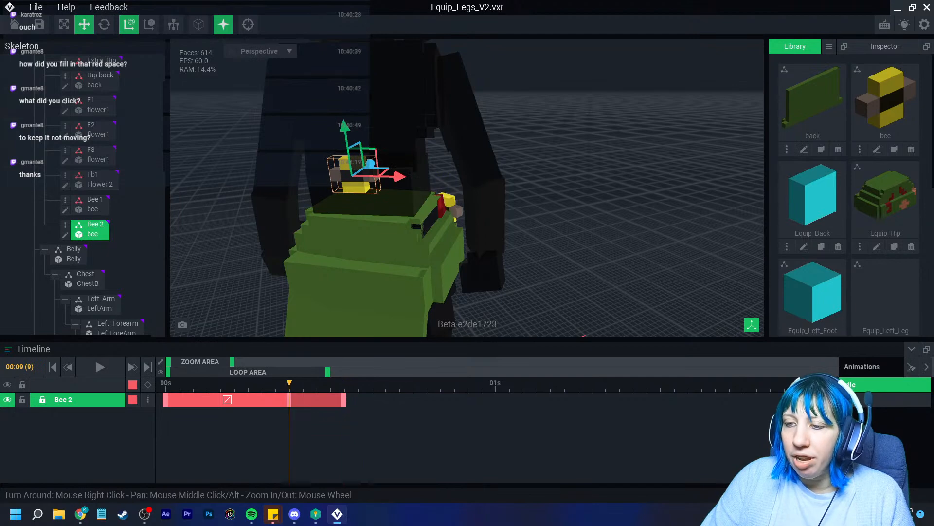
# Delete Bee 2's keyframe at frame 13
pyautogui.scroll(3, 405, 239)
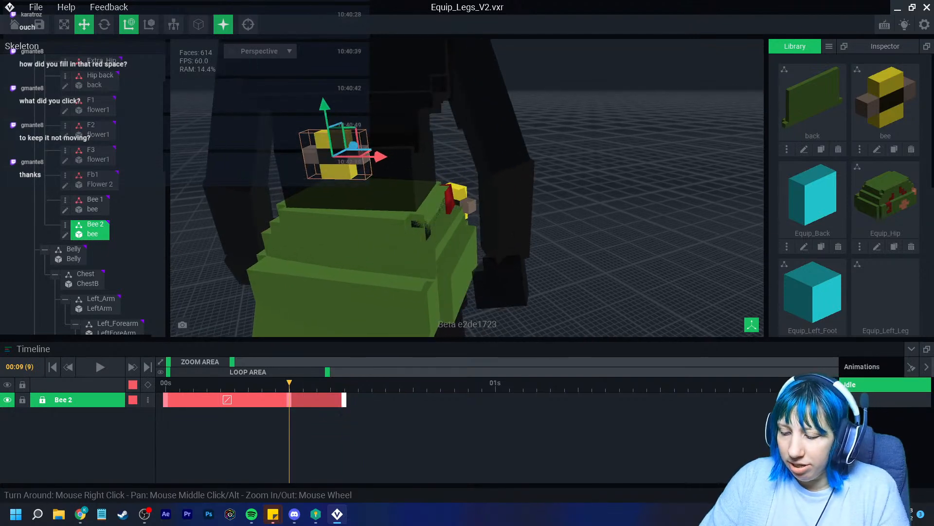
pyautogui.press('Delete')
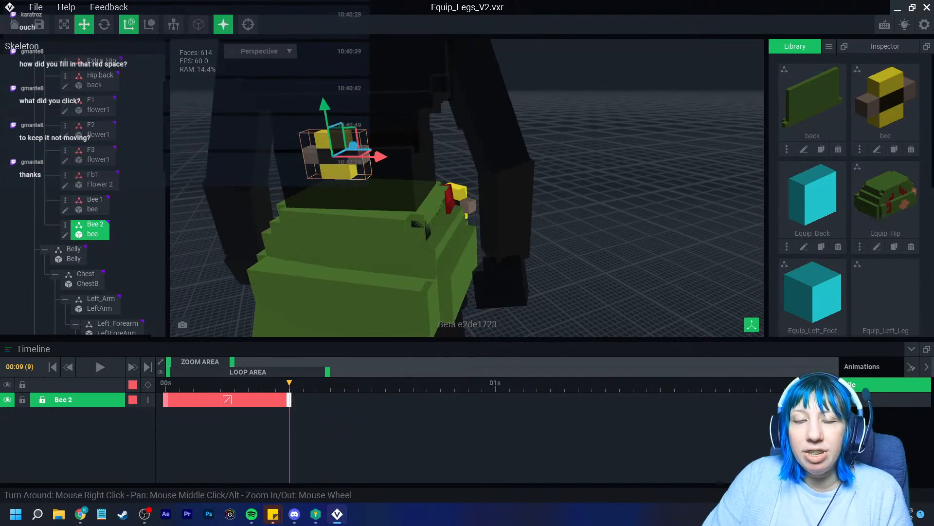
pyautogui.moveTo(232, 361); pyautogui.dragTo(186, 361)
# Copy Bee 2's frame-9 keyframe, paste it at frame 14, then delete the pasted key
pyautogui.rightClick(545, 399)
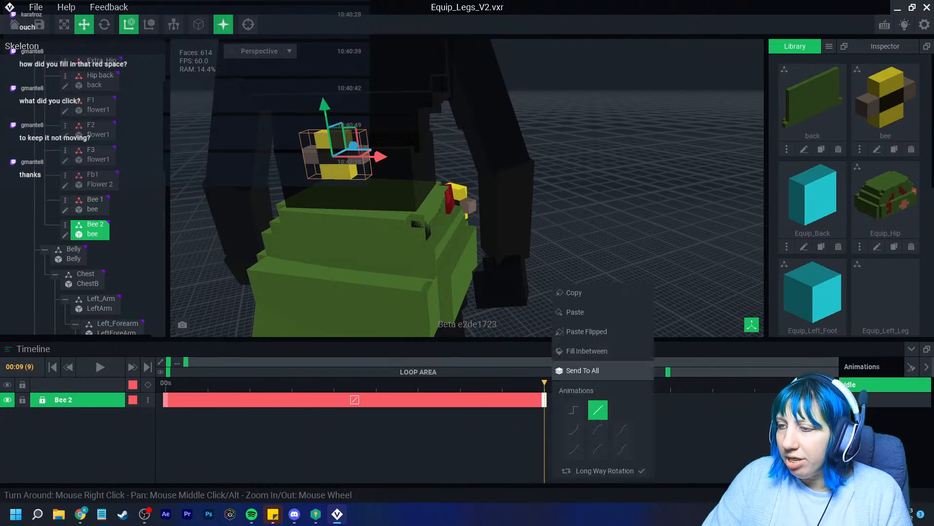
pyautogui.click(574, 292)
pyautogui.click(755, 383)
pyautogui.rightClick(755, 399)
pyautogui.click(783, 307)
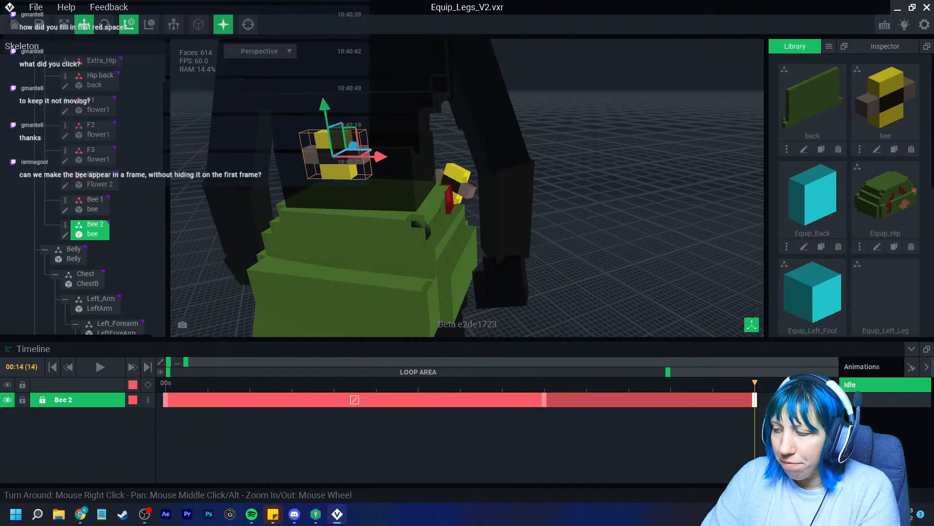
pyautogui.press('Delete')
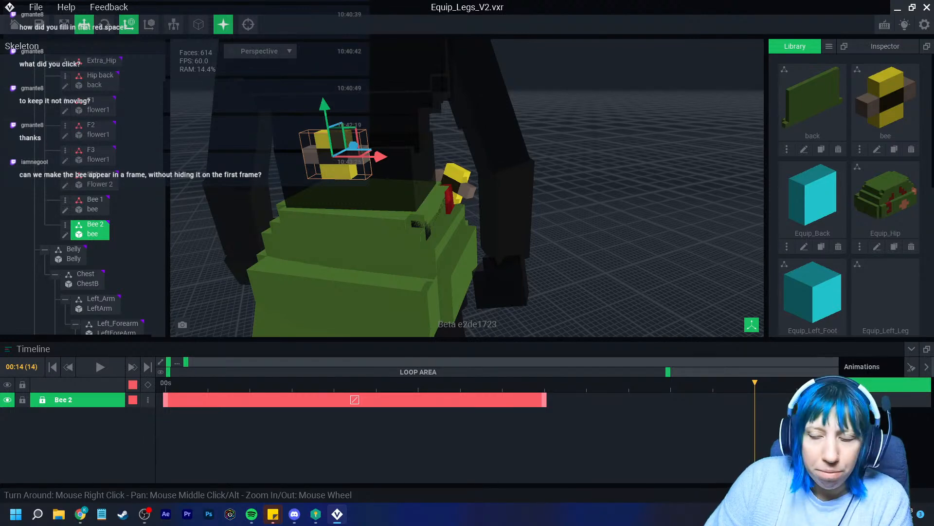
# Clear Bee 2's keys after frame 0 and hide it inside the hip at frame 0
pyautogui.moveTo(755, 383); pyautogui.dragTo(317, 362)
pyautogui.moveTo(404, 287); pyautogui.dragTo(273, 284, button='right')
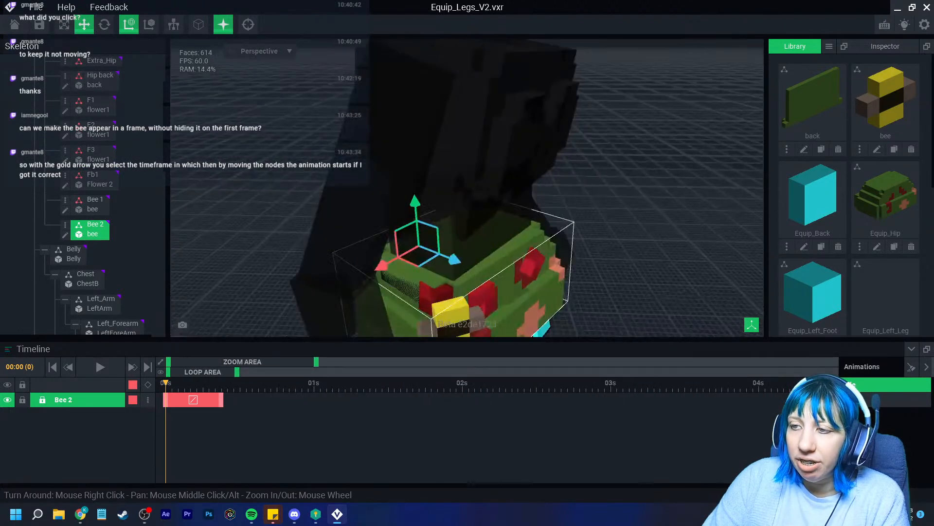
pyautogui.moveTo(448, 311); pyautogui.dragTo(350, 254, button='middle')
pyautogui.moveTo(349, 262); pyautogui.dragTo(480, 265, button='right')
pyautogui.hotkey('ctrl', 'z')
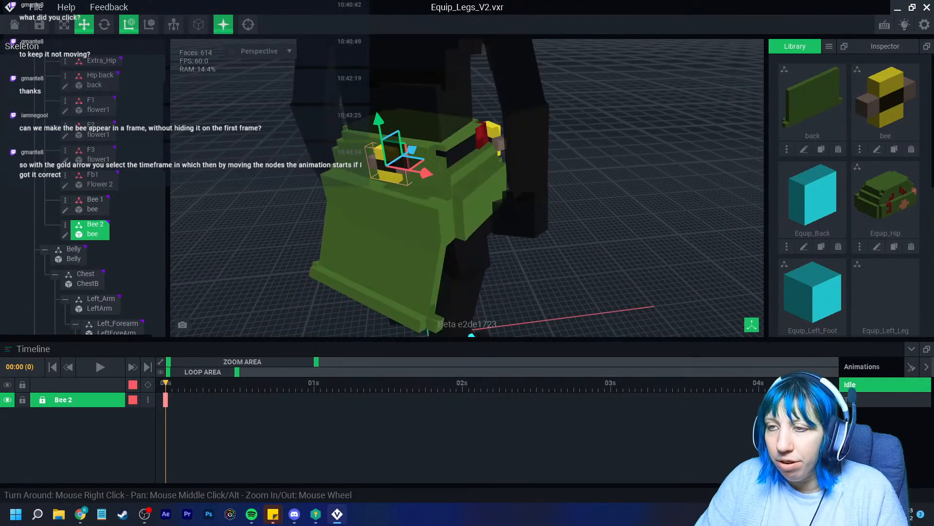
pyautogui.scroll(5, 394, 166)
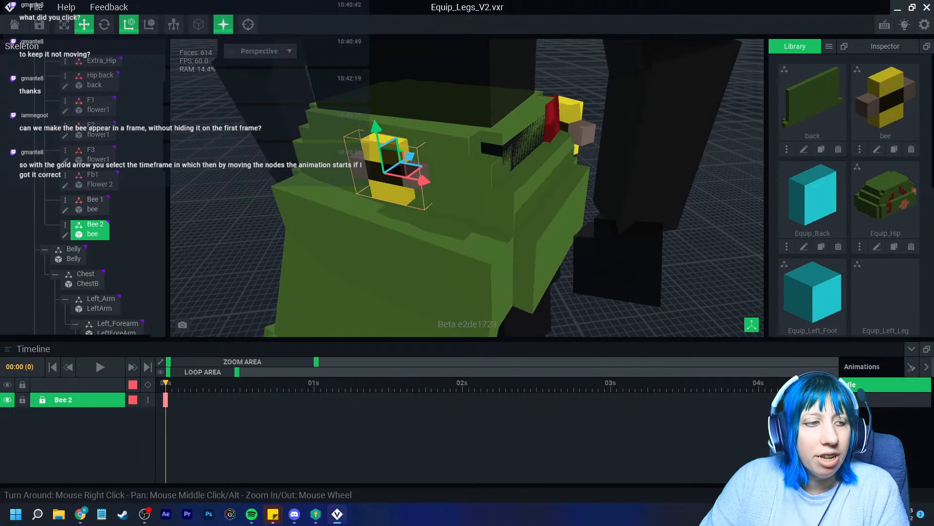
pyautogui.moveTo(487, 214); pyautogui.dragTo(438, 222, button='right')
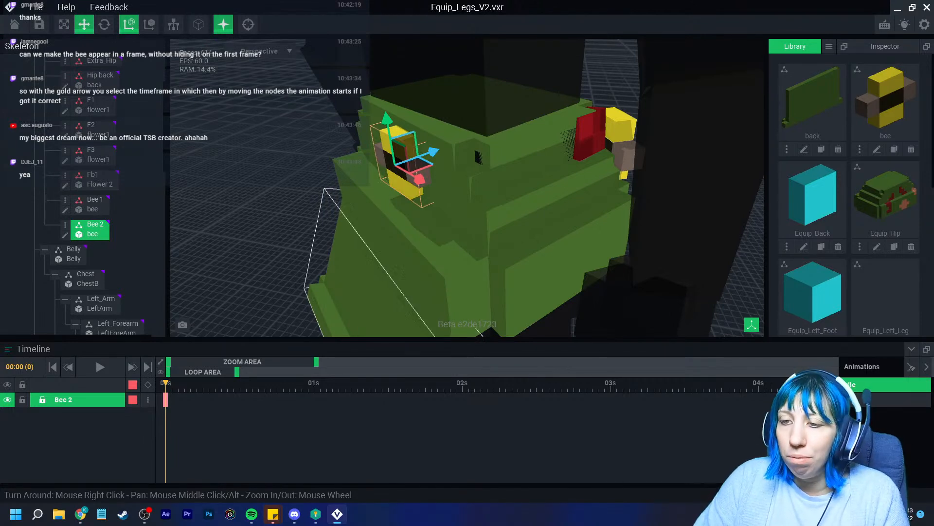
pyautogui.moveTo(432, 152); pyautogui.dragTo(457, 143)
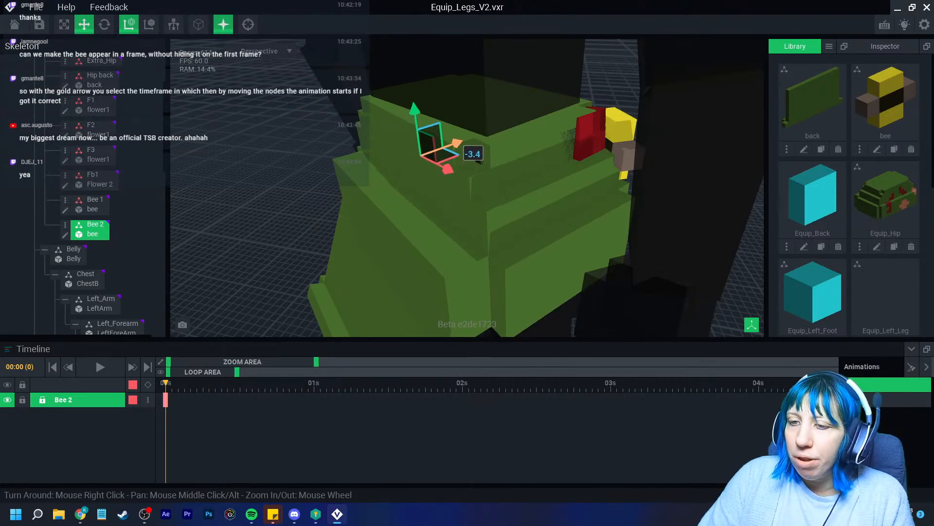
# Key Bee 2 at frame 9 and slide it out of the hip at frame 10
pyautogui.scroll(2, 478, 160)
pyautogui.click(147, 367)
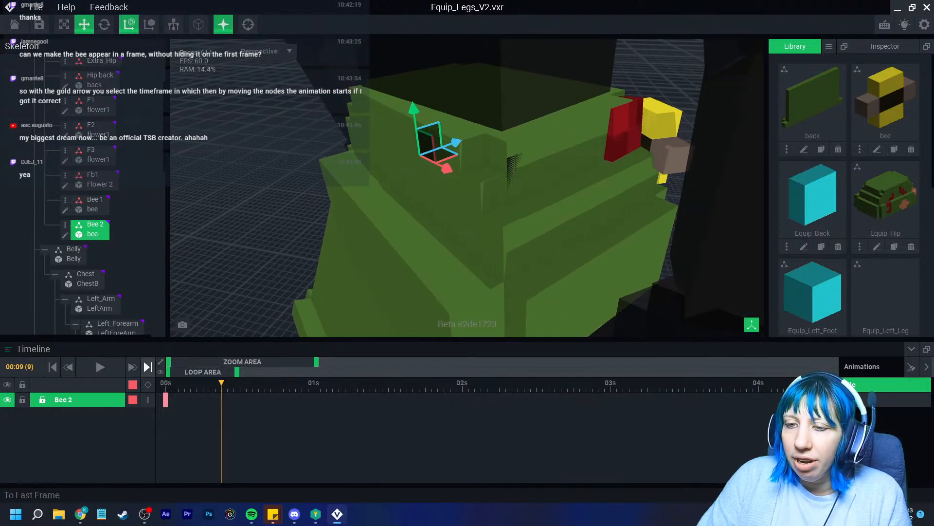
pyautogui.click(148, 385)
pyautogui.moveTo(221, 383); pyautogui.dragTo(227, 383)
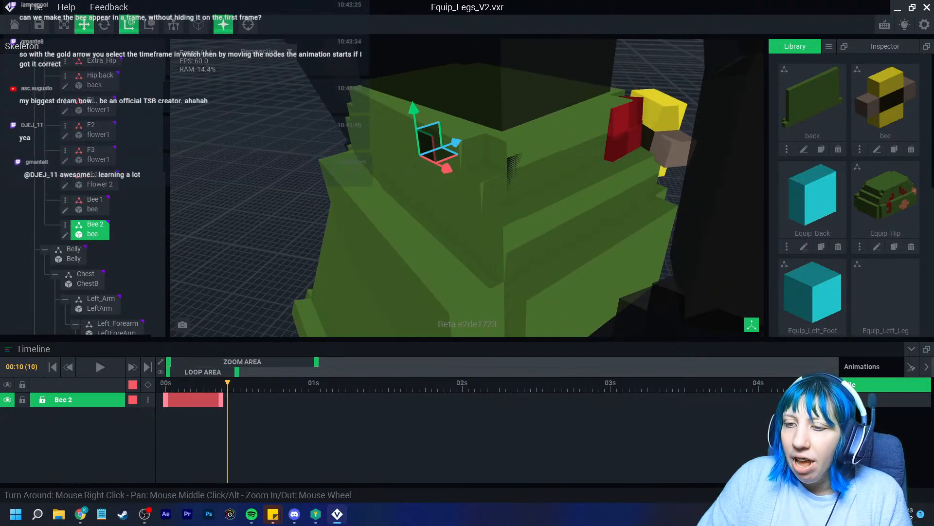
pyautogui.moveTo(316, 362); pyautogui.dragTo(202, 362)
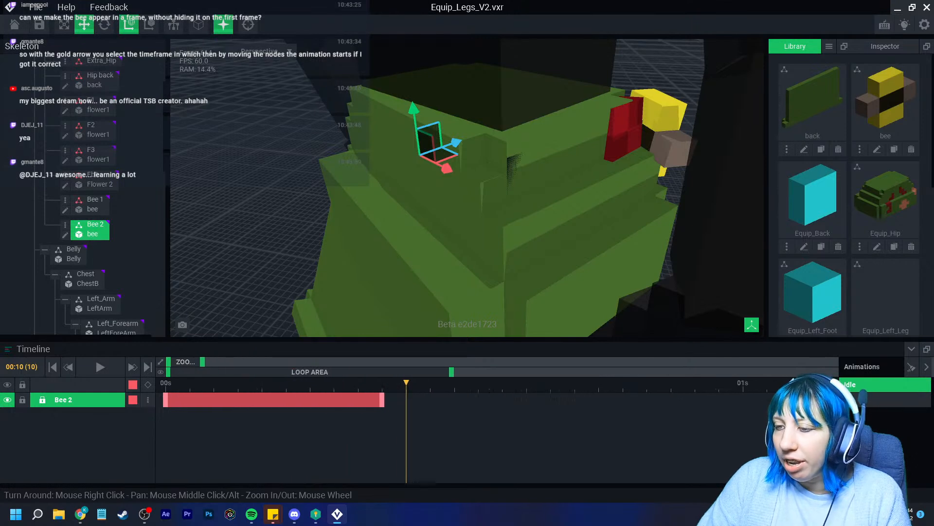
pyautogui.moveTo(456, 142); pyautogui.dragTo(413, 159)
pyautogui.moveTo(202, 361)
pyautogui.mouseDown()
pyautogui.moveTo(178, 362)
pyautogui.moveTo(195, 362)
pyautogui.mouseUp()
# At frame 14, raise Bee 2, shift it toward the camera and tilt it
pyautogui.click(429, 383)
pyautogui.moveTo(430, 383); pyautogui.dragTo(575, 383)
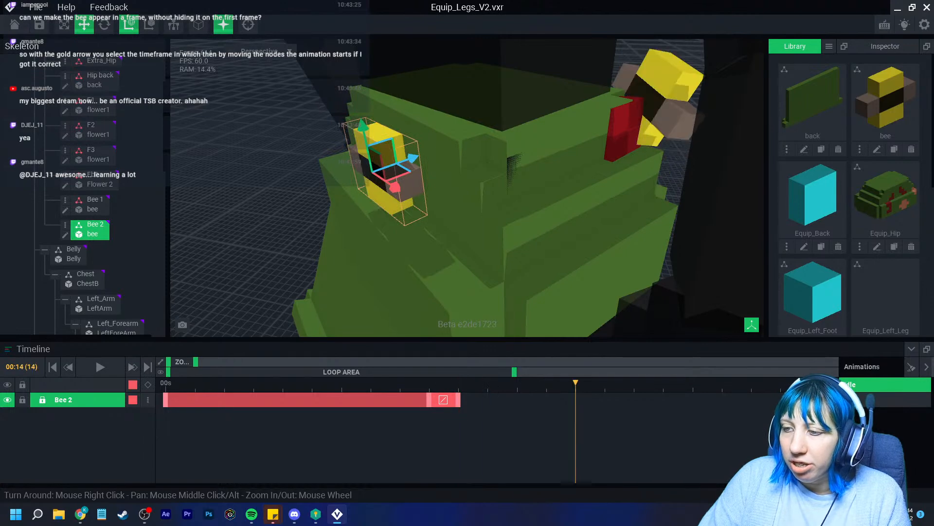
pyautogui.moveTo(363, 126); pyautogui.dragTo(351, 37)
pyautogui.moveTo(375, 79); pyautogui.dragTo(438, 113)
pyautogui.scroll(-3, 431, 95)
pyautogui.click(105, 25)
pyautogui.moveTo(417, 84); pyautogui.dragTo(389, 100)
pyautogui.moveTo(575, 383); pyautogui.dragTo(547, 383)
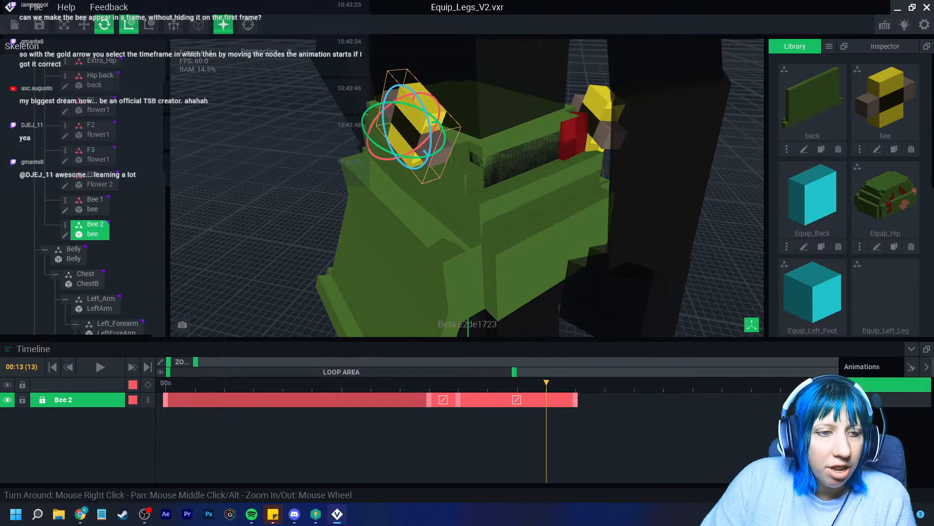
# Select Bee 1 and step through its keyframes from frame 4 to frame 40
pyautogui.moveTo(516, 182); pyautogui.dragTo(368, 198, button='right')
pyautogui.scroll(-3, 428, 197)
pyautogui.moveTo(547, 383); pyautogui.dragTo(283, 385)
pyautogui.click(360, 178)
pyautogui.moveTo(196, 362); pyautogui.dragTo(271, 362)
pyautogui.moveTo(201, 383); pyautogui.dragTo(245, 383)
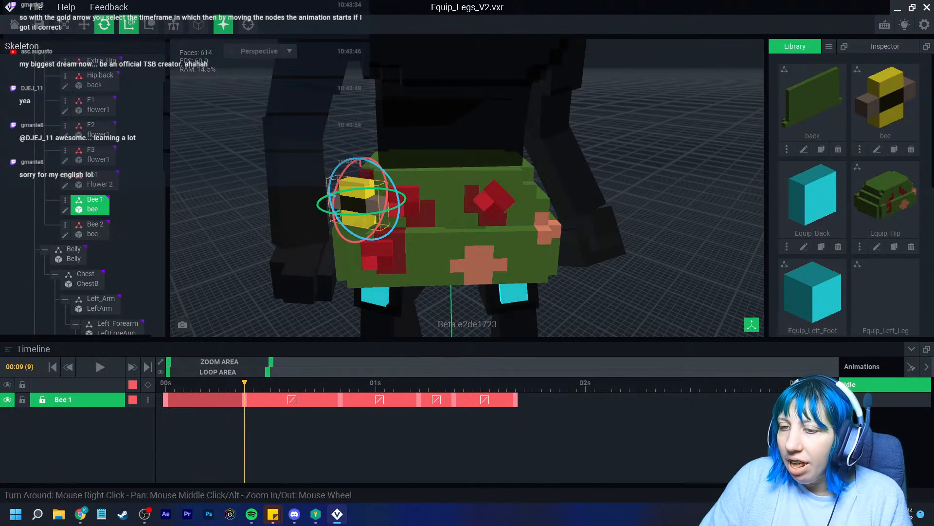
pyautogui.hotkey('ctrl', 'z')
pyautogui.hotkey('ctrl', 'z')
pyautogui.hotkey('ctrl', 'z')
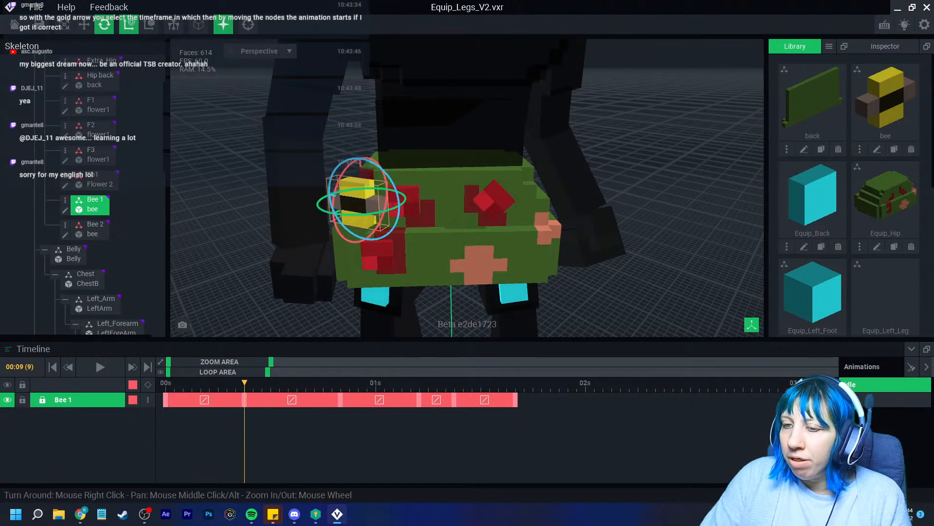
pyautogui.moveTo(244, 383); pyautogui.dragTo(341, 383)
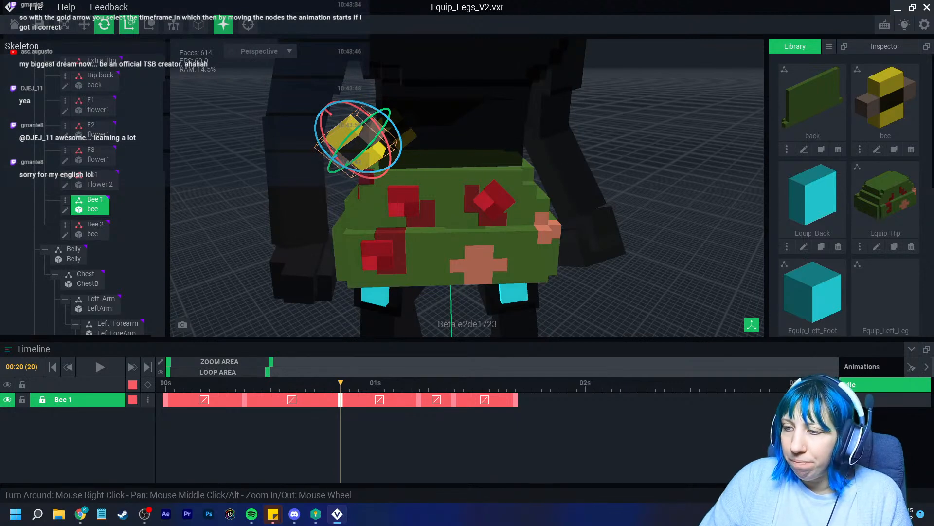
pyautogui.moveTo(341, 383); pyautogui.dragTo(516, 383)
# At 02:00, rotate Bee 1 level
pyautogui.moveTo(438, 215); pyautogui.dragTo(484, 297, button='middle')
pyautogui.scroll(-3, 484, 297)
pyautogui.moveTo(516, 383); pyautogui.dragTo(586, 383)
pyautogui.moveTo(351, 195); pyautogui.dragTo(428, 248, button='right')
pyautogui.moveTo(428, 248); pyautogui.dragTo(405, 294, button='middle')
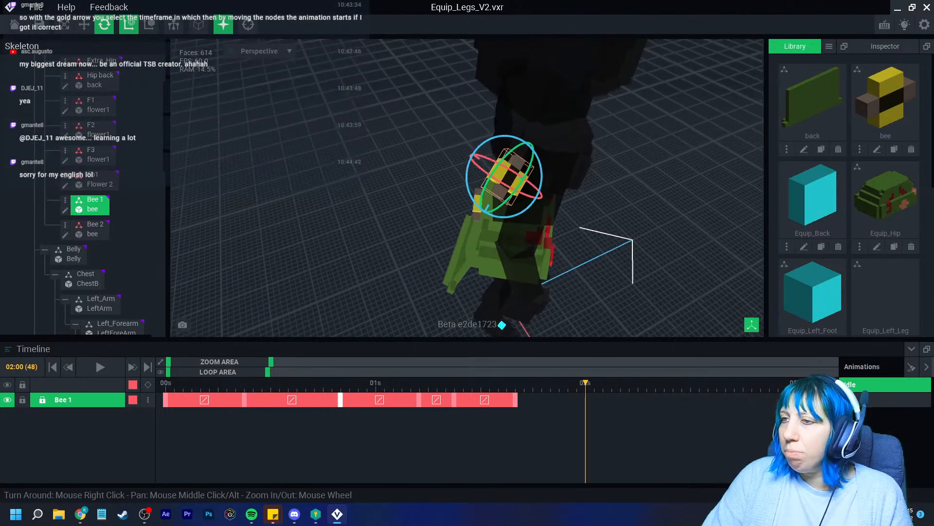
pyautogui.scroll(5, 467, 187)
pyautogui.moveTo(479, 119); pyautogui.dragTo(499, 121, button='right')
pyautogui.moveTo(499, 121); pyautogui.dragTo(474, 111)
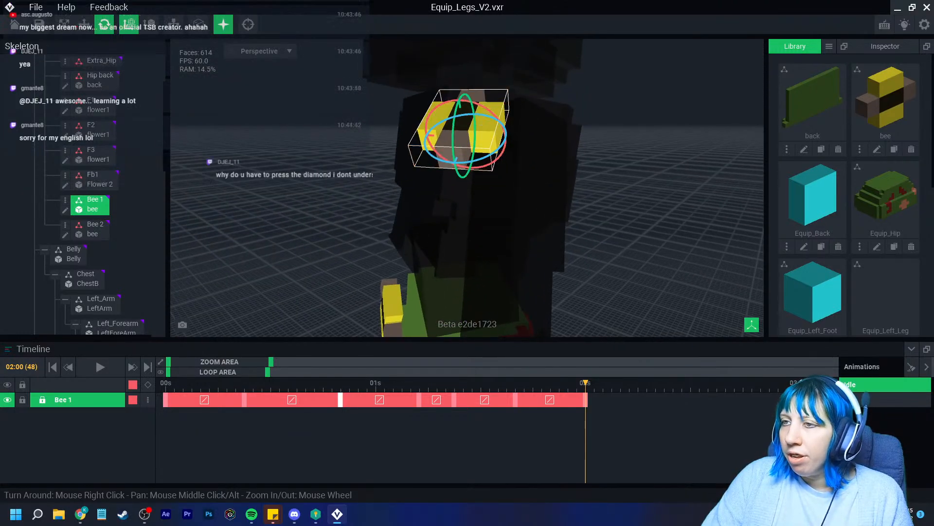
# Slide Bee 1 along the green axis and lower it along the blue axis
pyautogui.click(84, 24)
pyautogui.moveTo(422, 135); pyautogui.dragTo(308, 154)
pyautogui.moveTo(334, 116); pyautogui.dragTo(316, 168)
pyautogui.click(105, 24)
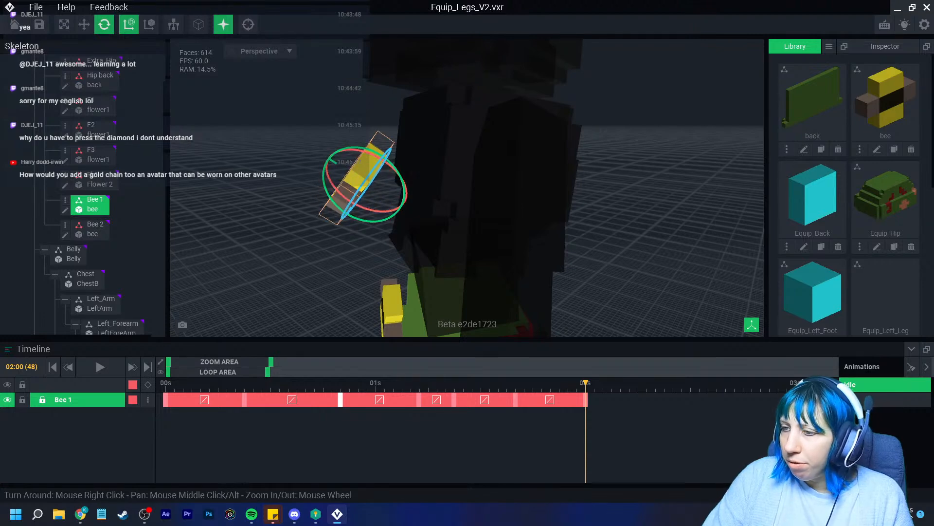
pyautogui.moveTo(586, 383); pyautogui.dragTo(682, 383)
pyautogui.moveTo(487, 209); pyautogui.dragTo(628, 229, button='right')
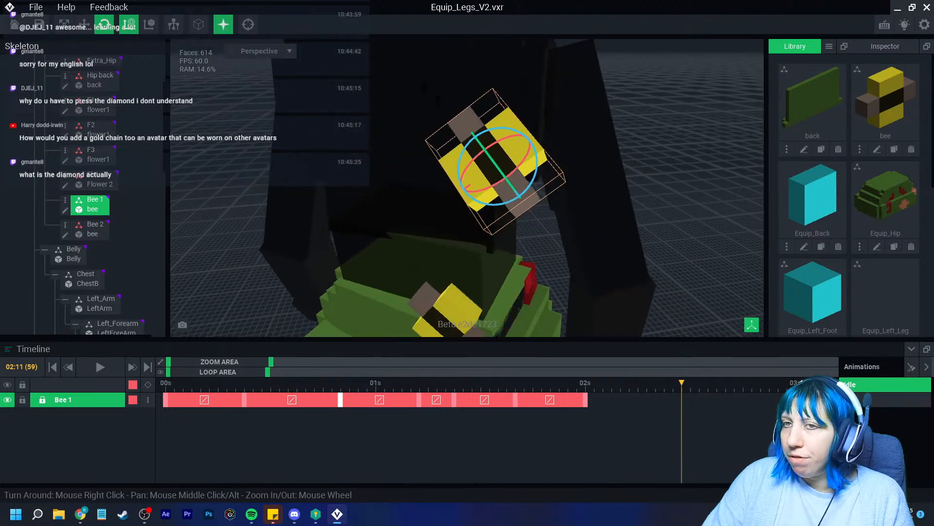
# Move Bee 1 down-left and onto the hip, then scrub the timeline to preview its animation
pyautogui.click(84, 25)
pyautogui.moveTo(462, 191); pyautogui.dragTo(317, 299)
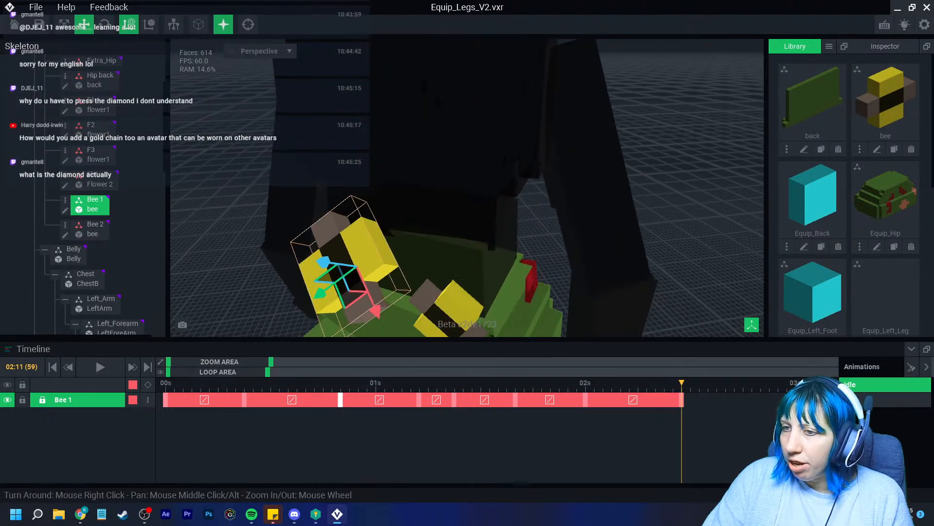
pyautogui.moveTo(336, 292); pyautogui.dragTo(358, 146, button='middle')
pyautogui.moveTo(352, 100); pyautogui.dragTo(418, 162)
pyautogui.click(407, 212)
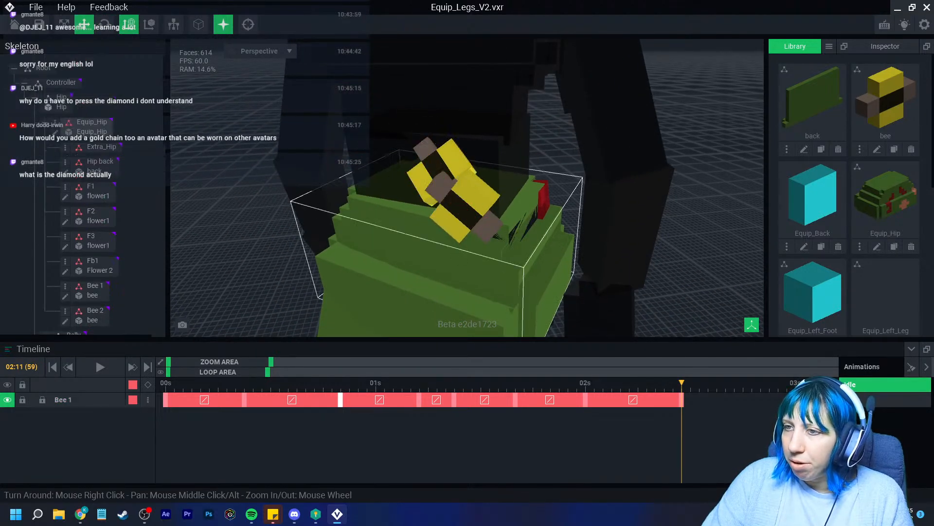
pyautogui.click(90, 290)
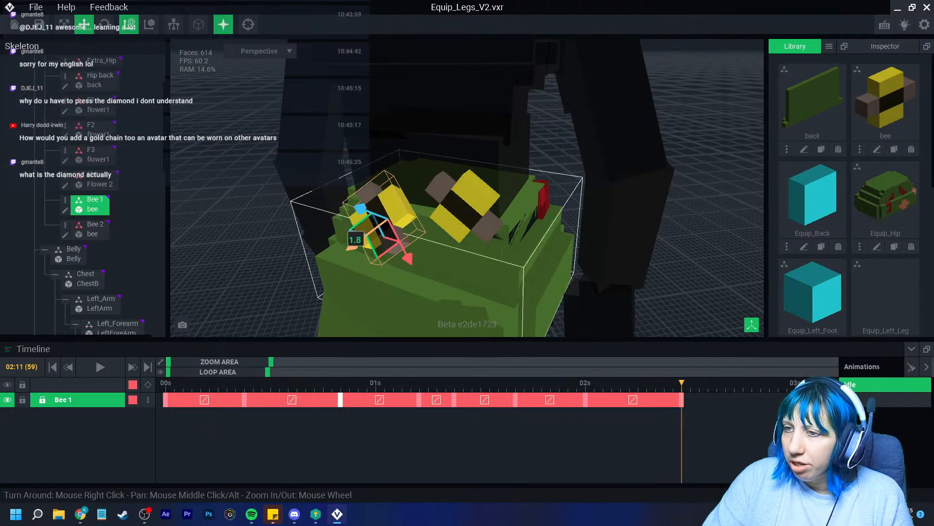
pyautogui.moveTo(682, 383); pyautogui.dragTo(734, 383)
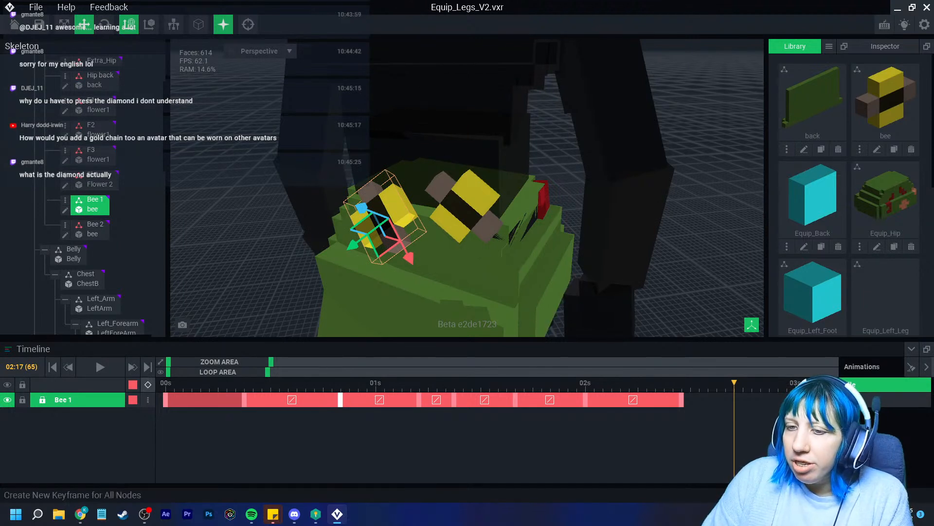
pyautogui.scroll(4, 82, 195)
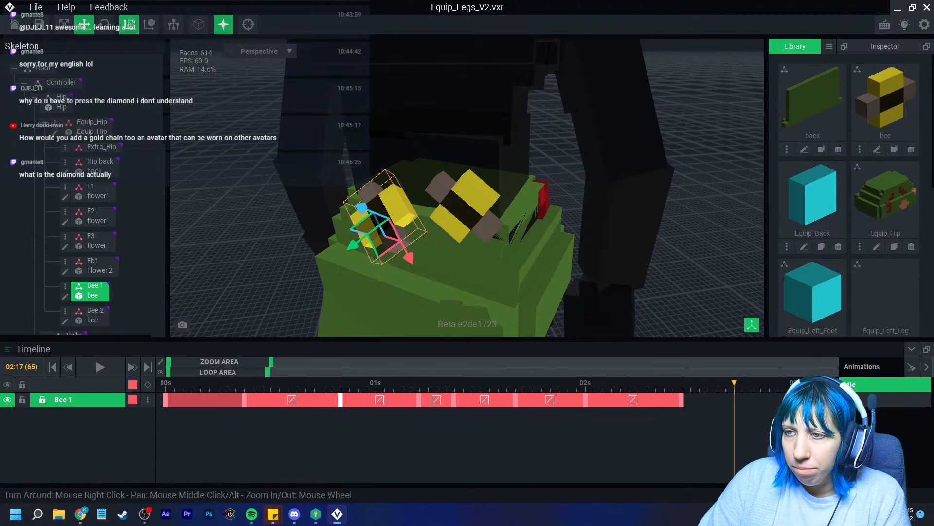
# Select the Hip back bone, then save Equip_Legs_V2.vxr and close it to the start screen
pyautogui.click(428, 273)
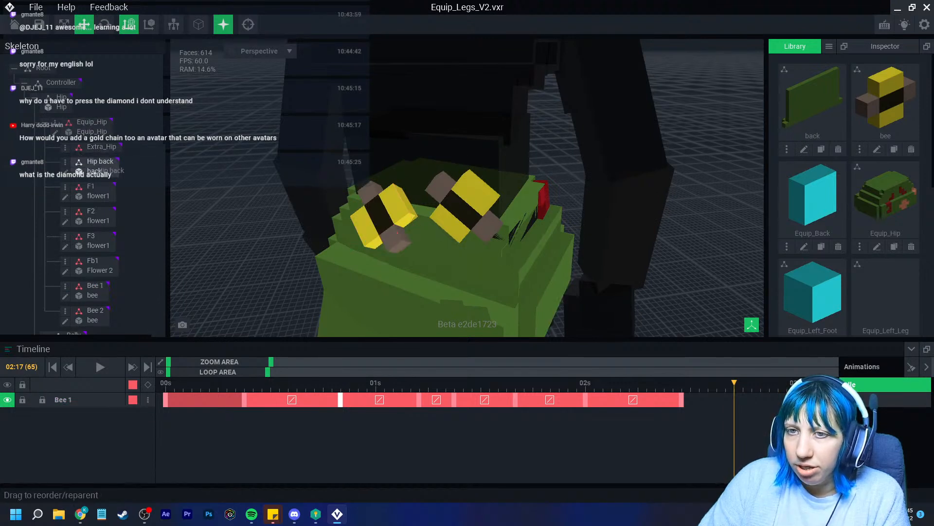
pyautogui.click(97, 163)
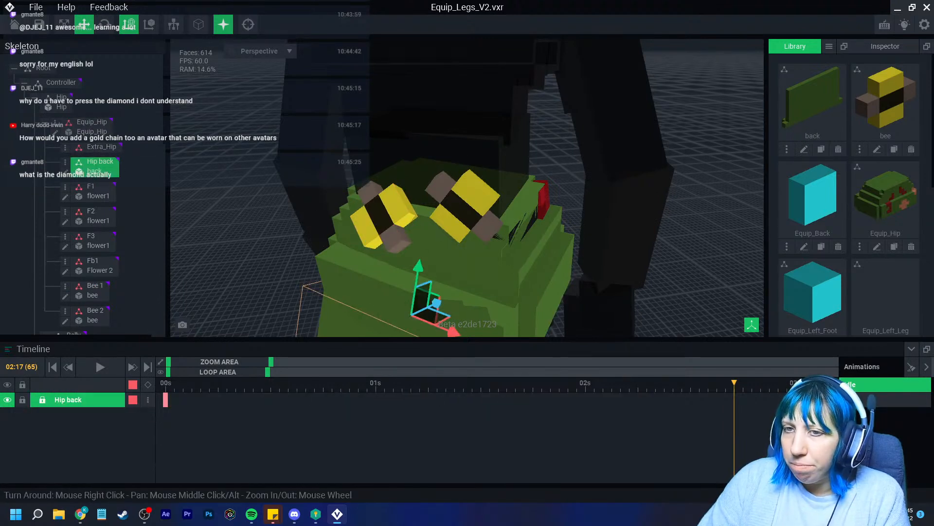
pyautogui.click(15, 24)
pyautogui.click(365, 187)
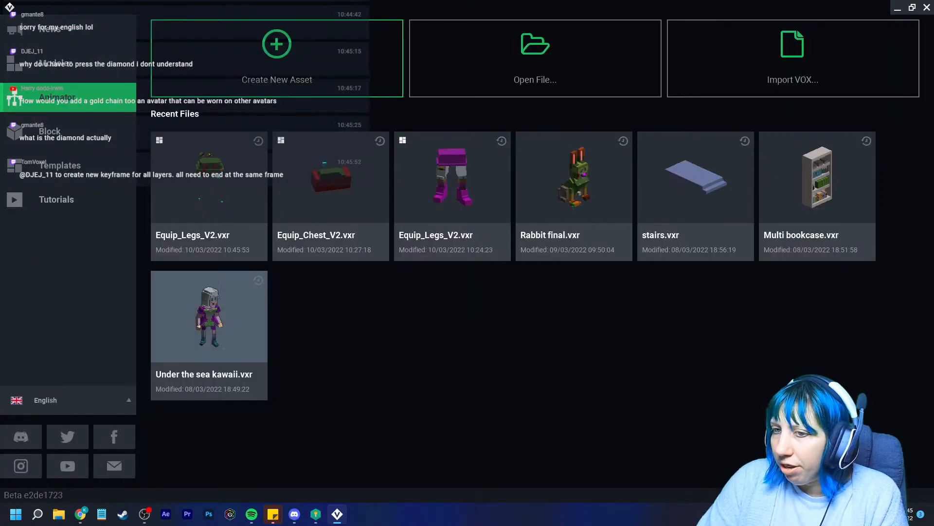
# Open Under the sea kawaii.vxr, create an animation named 'random', and set the playhead to 03:00
pyautogui.click(209, 317)
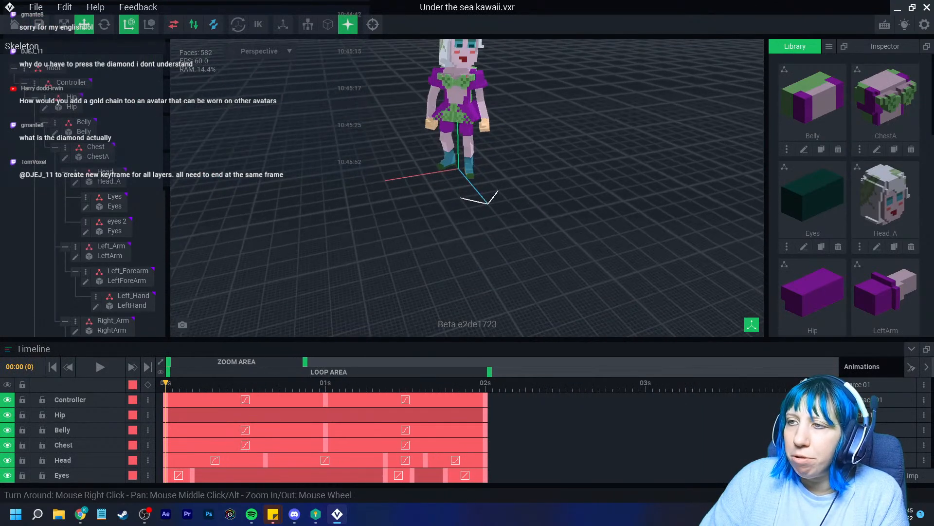
pyautogui.click(865, 475)
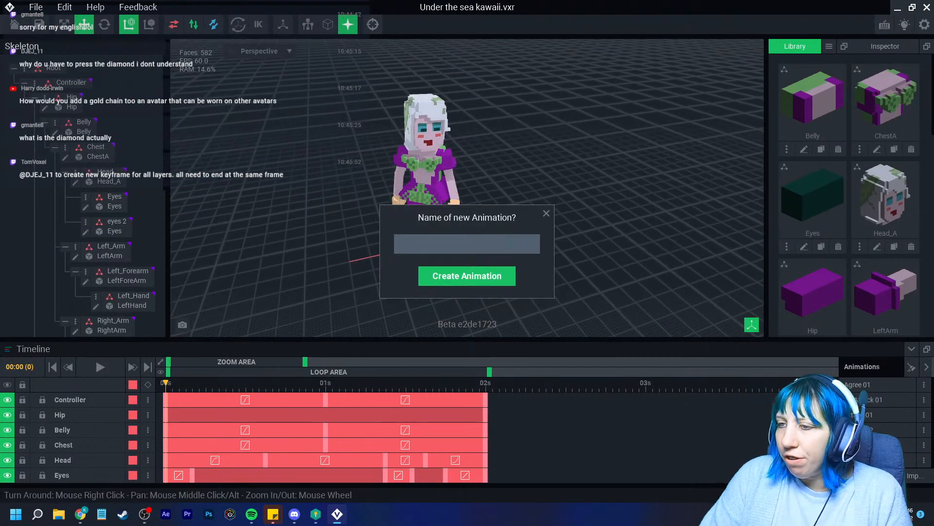
pyautogui.write('random')
pyautogui.press('Return')
pyautogui.moveTo(166, 383); pyautogui.dragTo(646, 384)
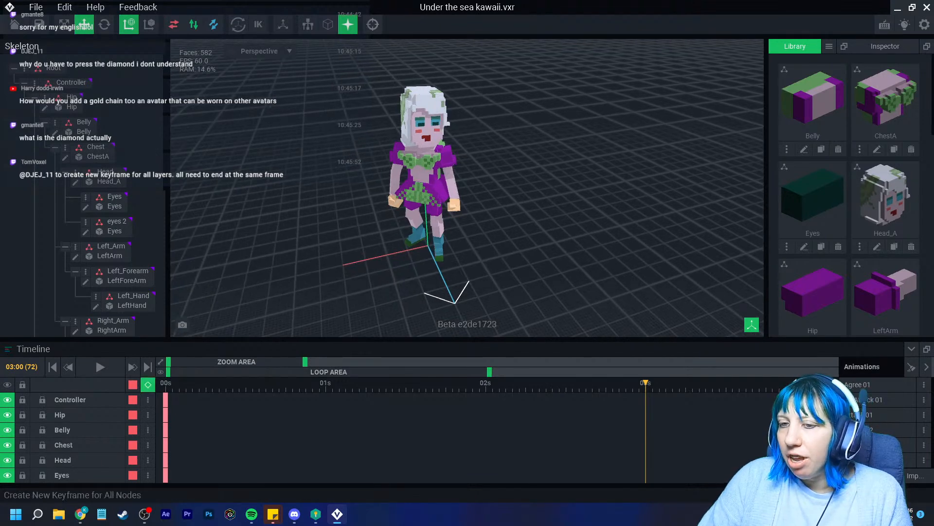
# Add keyframes for all nodes at 03:00, then select the Controller and Left_Arm bones
pyautogui.click(148, 384)
pyautogui.click(72, 82)
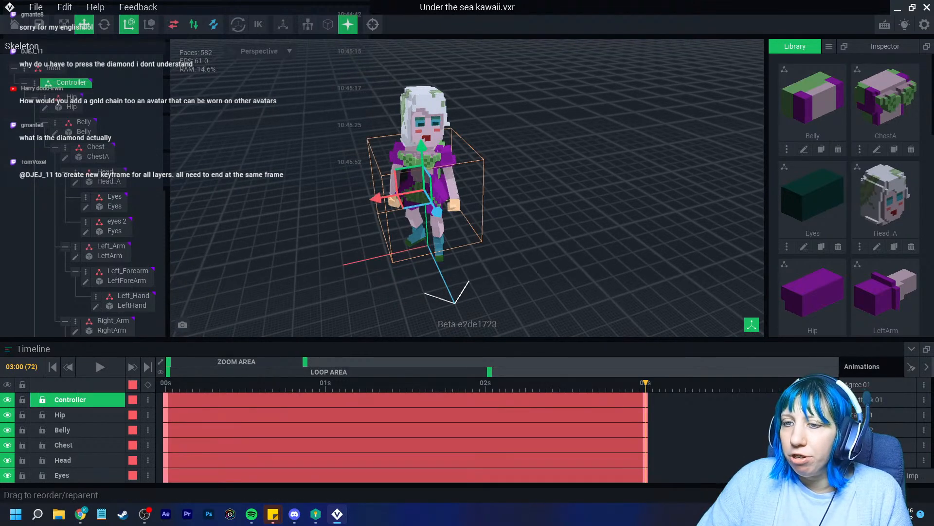
pyautogui.scroll(-5, 78, 438)
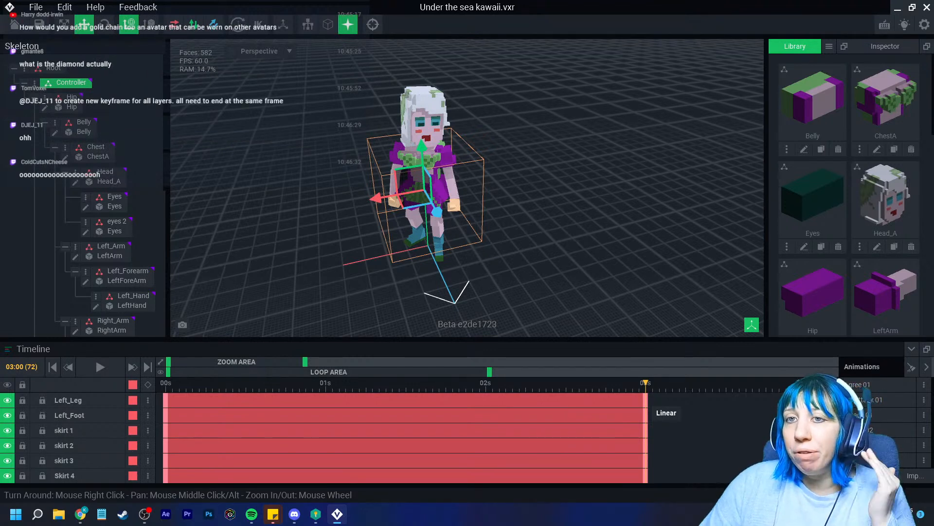
pyautogui.click(452, 167)
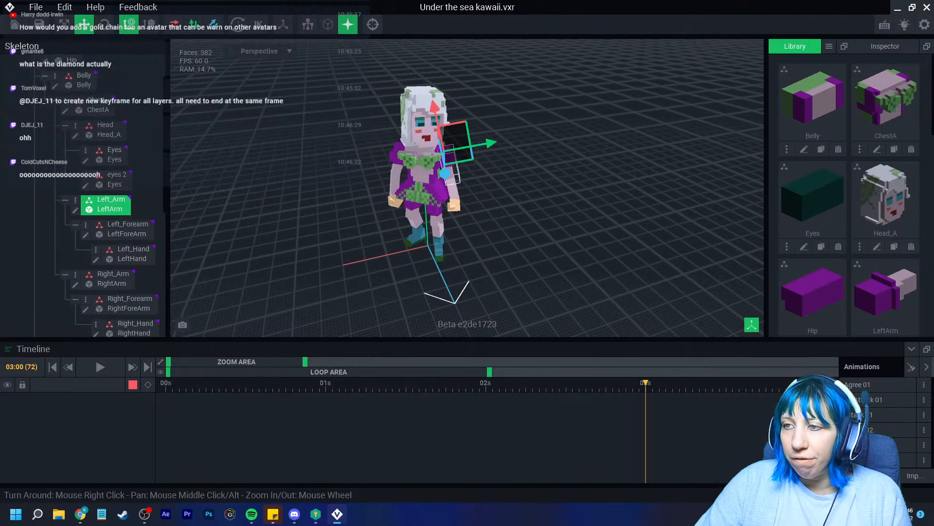
# Delete the 3-second end keyframes from the arm tracks and from the Belly group's tracks
pyautogui.moveTo(659, 400); pyautogui.dragTo(641, 433)
pyautogui.press('Delete')
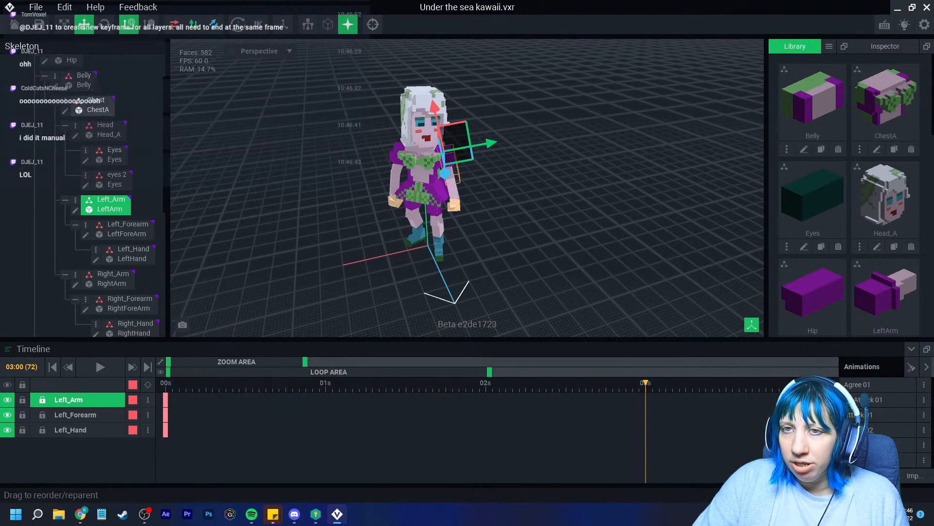
pyautogui.click(80, 81)
pyautogui.moveTo(683, 397); pyautogui.dragTo(606, 478)
pyautogui.press('Delete')
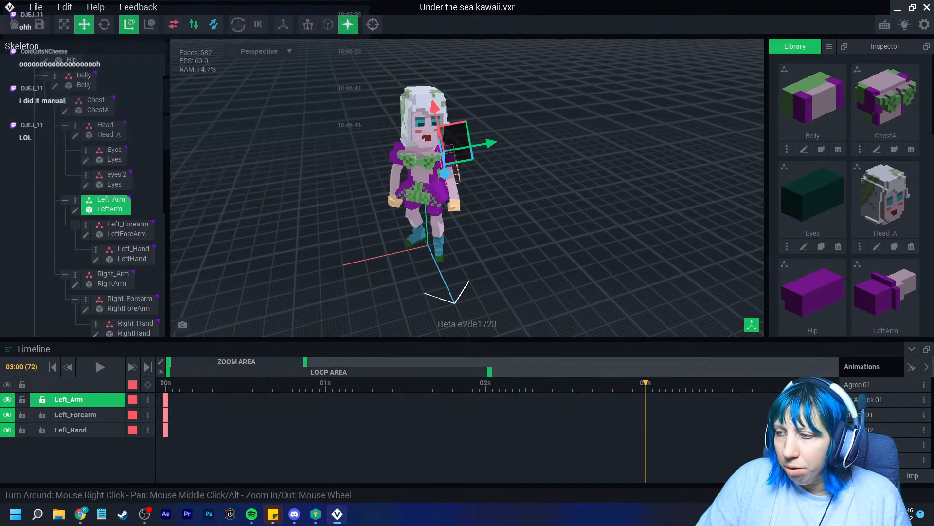
# Re-add 03:00 keyframes for Left_Arm, Left_Forearm and Left_Hand, then select Belly
pyautogui.press('Right')
pyautogui.press('Left')
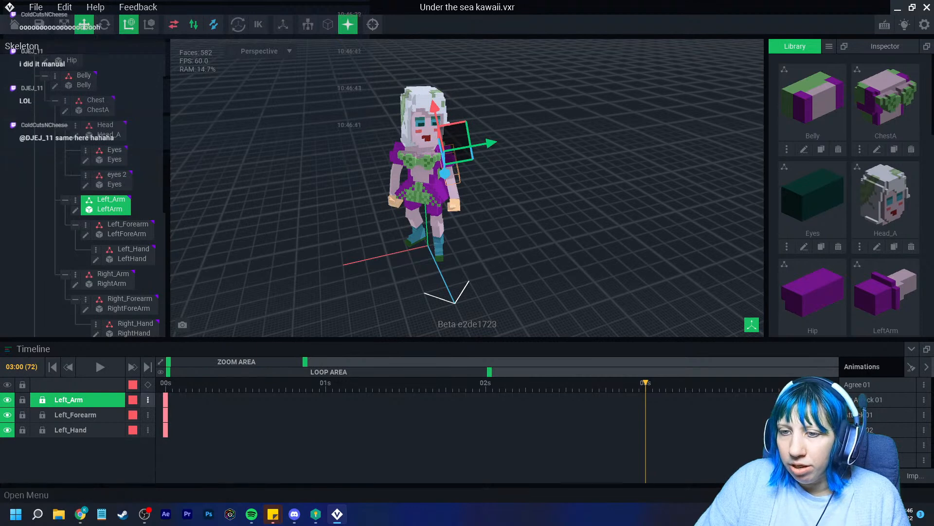
pyautogui.click(148, 384)
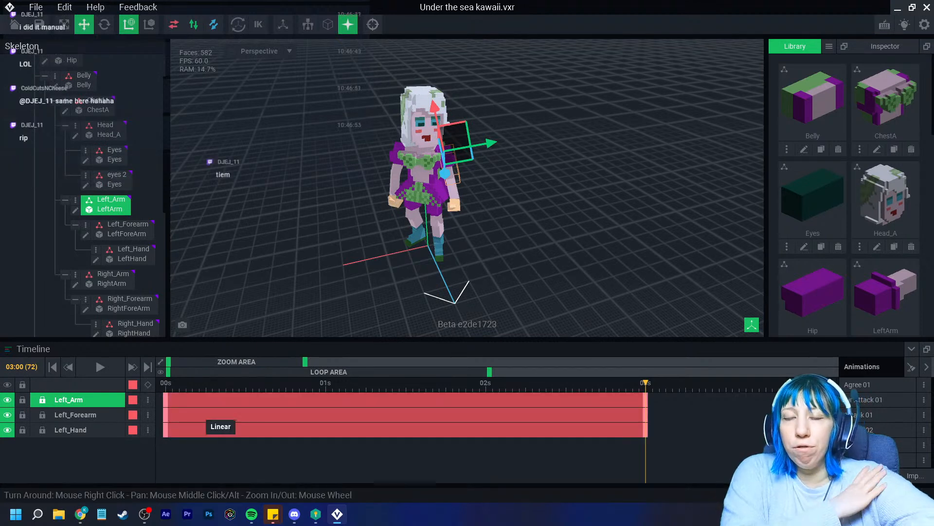
pyautogui.click(82, 81)
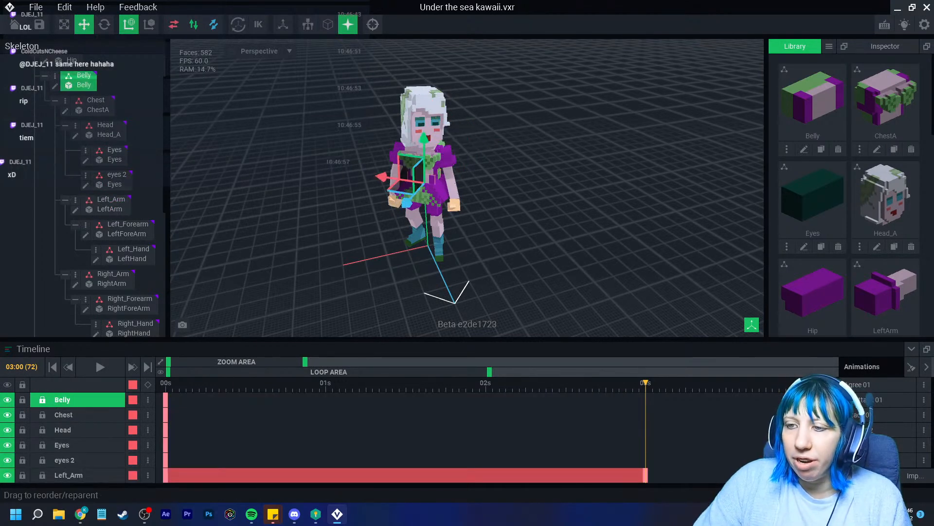
pyautogui.scroll(-2, 234, 438)
pyautogui.scroll(2, 341, 438)
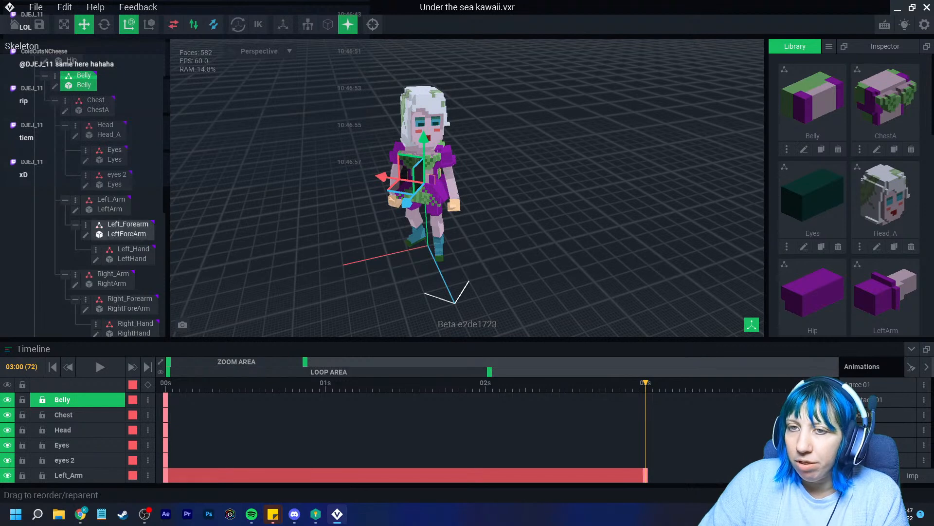
# Add 03:00 keyframes to the Belly, Chest, Head, Eyes and eyes 2 tracks
pyautogui.click(148, 385)
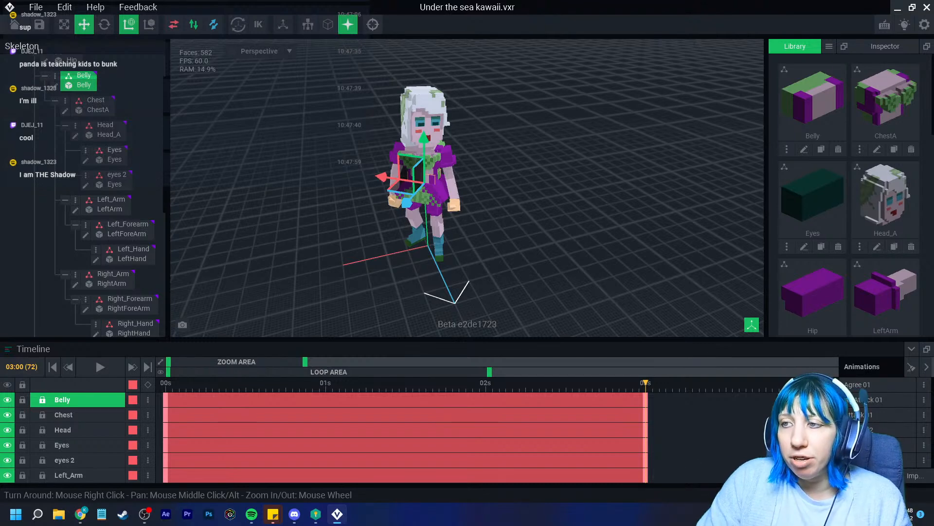
# Rotate Left_Arm to raise the arm at frame 16
pyautogui.click(106, 204)
pyautogui.click(273, 383)
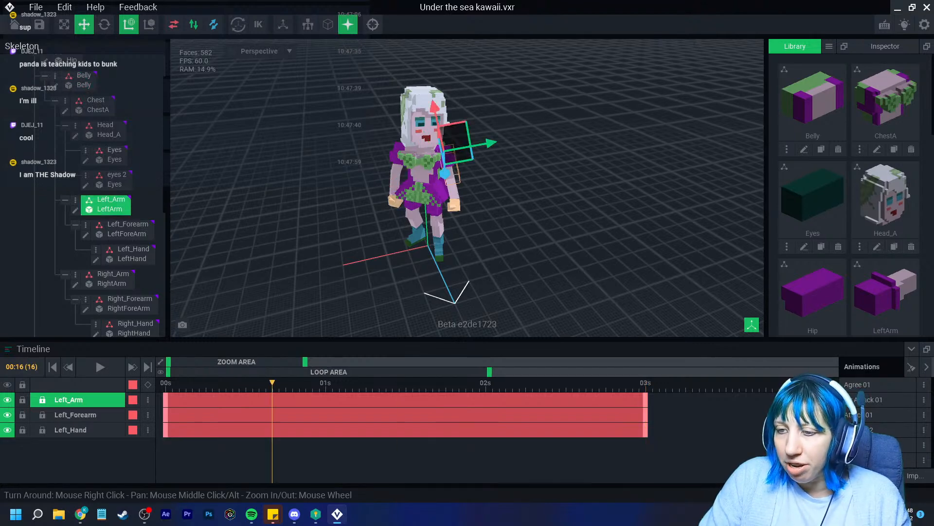
pyautogui.scroll(4, 435, 192)
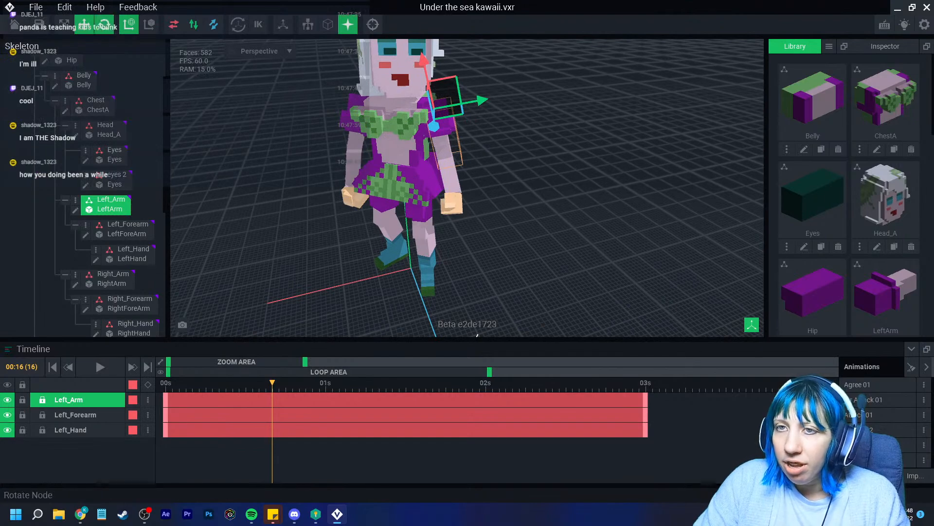
pyautogui.click(104, 24)
pyautogui.moveTo(340, 146); pyautogui.dragTo(428, 165, button='right')
pyautogui.moveTo(312, 141); pyautogui.dragTo(433, 171, button='middle')
pyautogui.moveTo(292, 168); pyautogui.dragTo(213, 80)
pyautogui.moveTo(229, 98); pyautogui.dragTo(425, 221, button='right')
pyautogui.scroll(4, 426, 221)
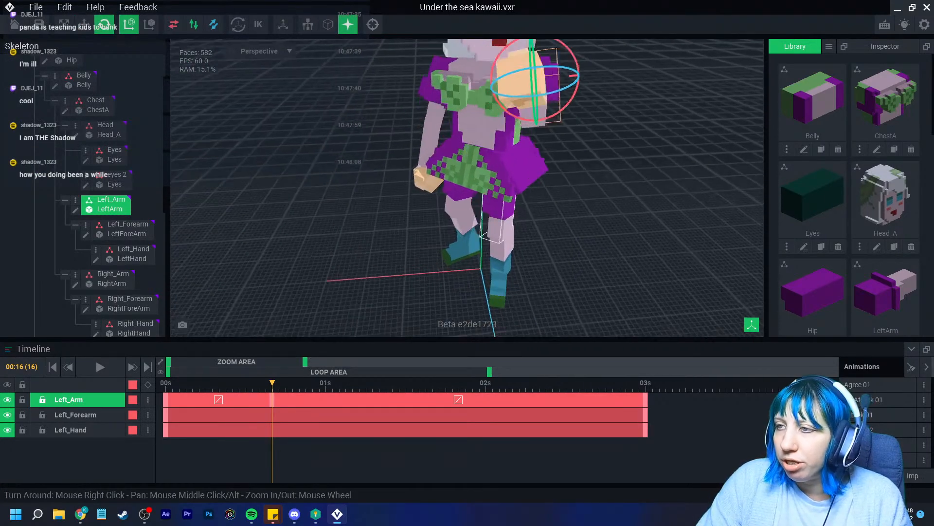
pyautogui.moveTo(425, 221); pyautogui.dragTo(395, 255, button='middle')
# Rotate the left arm at 01:15 and copy that keyframe to 01:22
pyautogui.moveTo(406, 383); pyautogui.dragTo(426, 383)
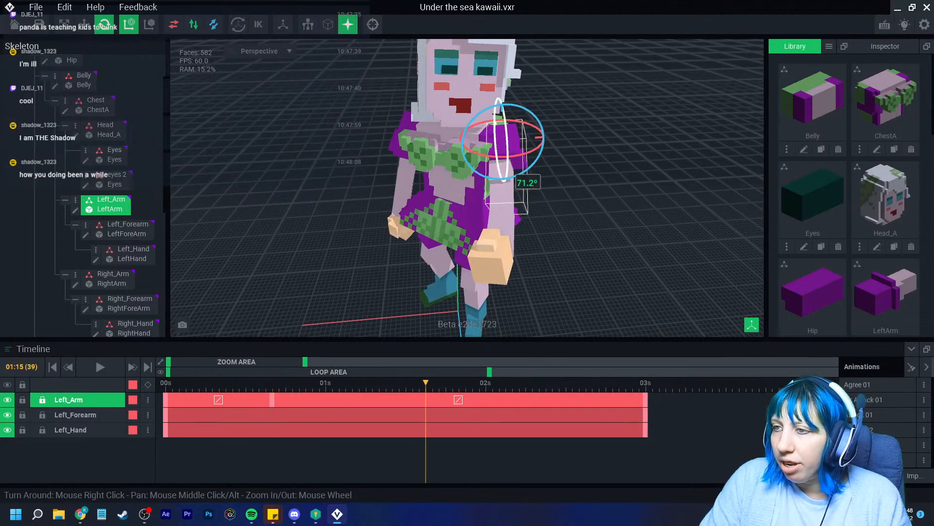
pyautogui.moveTo(508, 148); pyautogui.dragTo(527, 173)
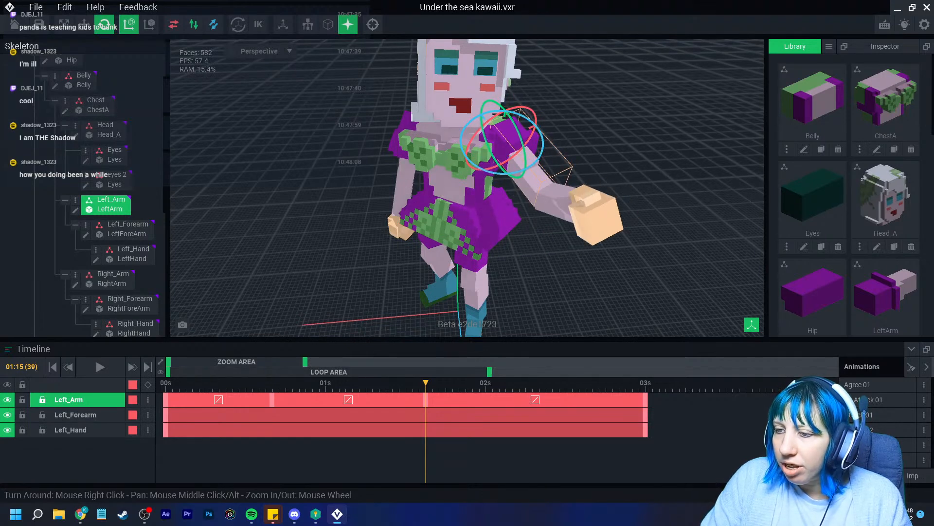
pyautogui.click(426, 399)
pyautogui.rightClick(425, 400)
pyautogui.click(452, 292)
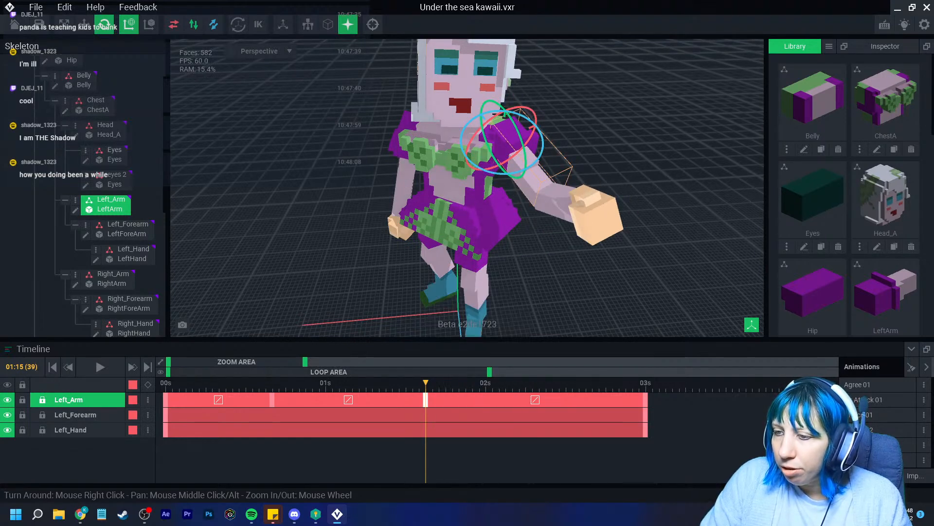
pyautogui.click(472, 383)
pyautogui.rightClick(472, 399)
pyautogui.click(498, 312)
# Widen the timeline view and play the animation to preview the arm wave
pyautogui.moveTo(472, 383); pyautogui.dragTo(165, 383)
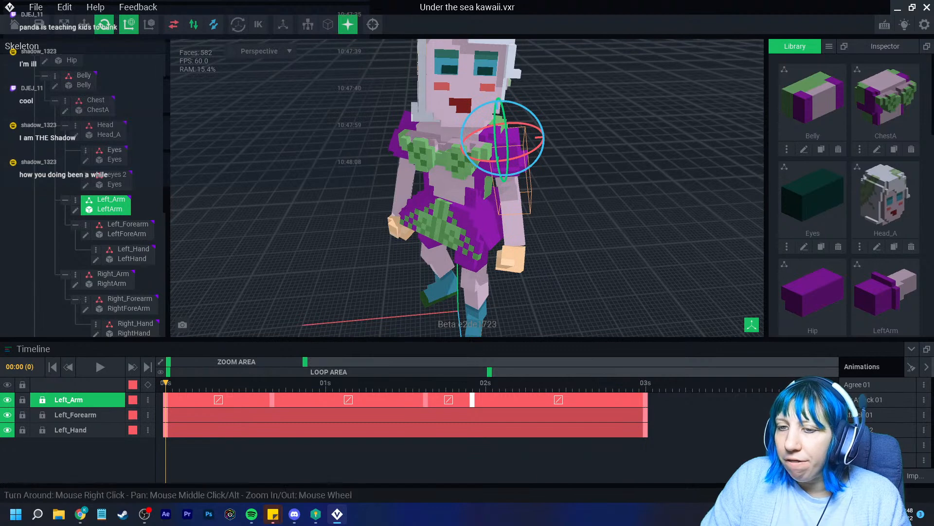
pyautogui.moveTo(305, 361); pyautogui.dragTo(315, 361)
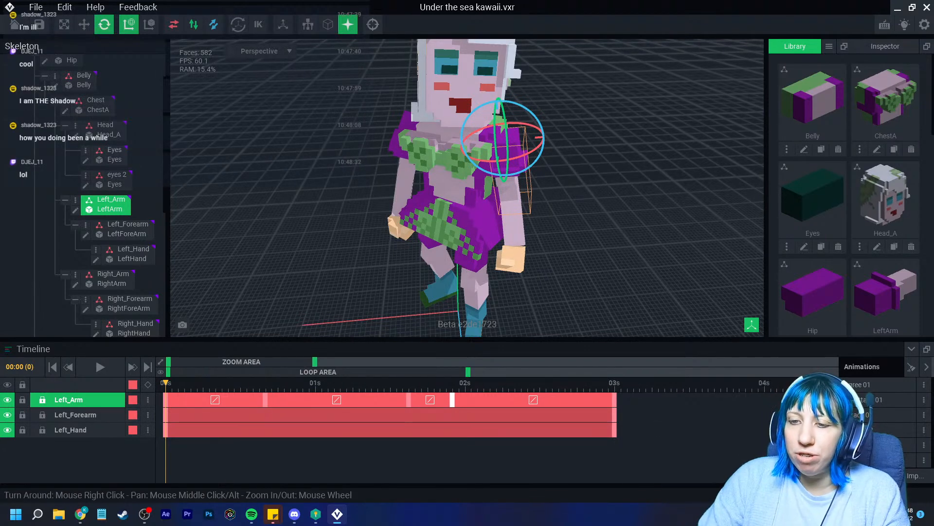
pyautogui.click(100, 367)
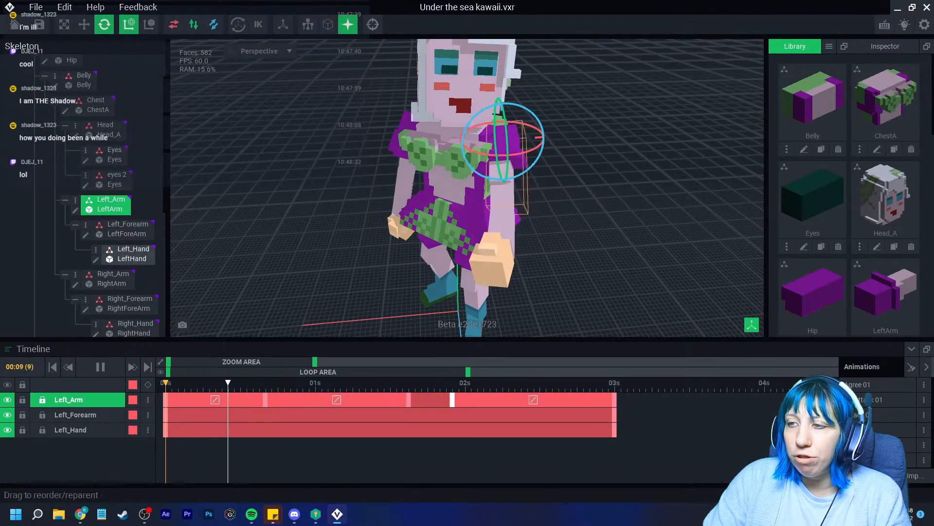
pyautogui.click(100, 366)
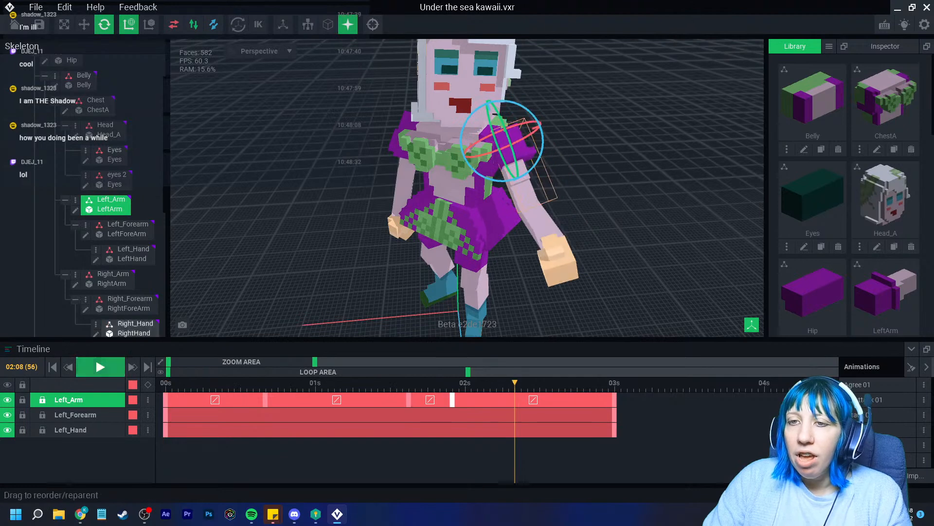
pyautogui.scroll(2, 78, 146)
# Check the Controller and left arm motion near the end, then leave the file
pyautogui.click(68, 82)
pyautogui.moveTo(515, 382); pyautogui.dragTo(614, 382)
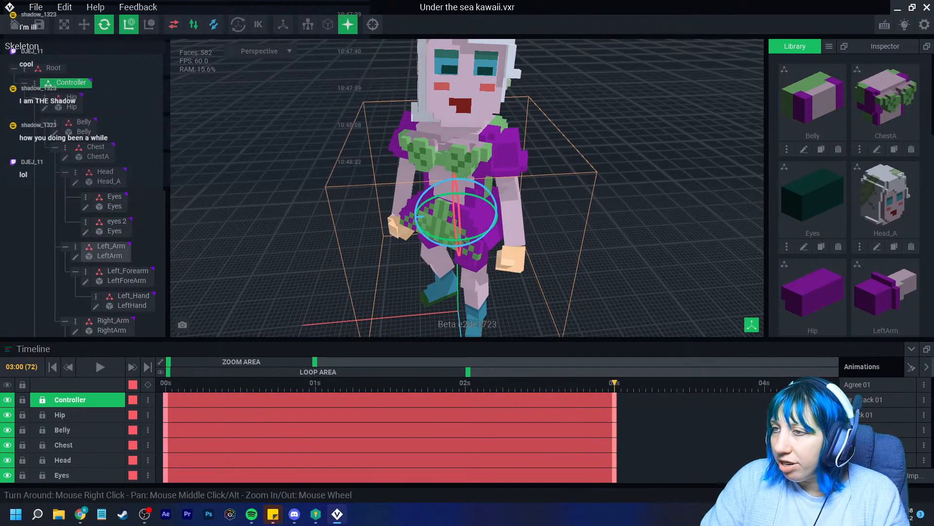
pyautogui.click(509, 168)
pyautogui.moveTo(463, 383); pyautogui.dragTo(615, 382)
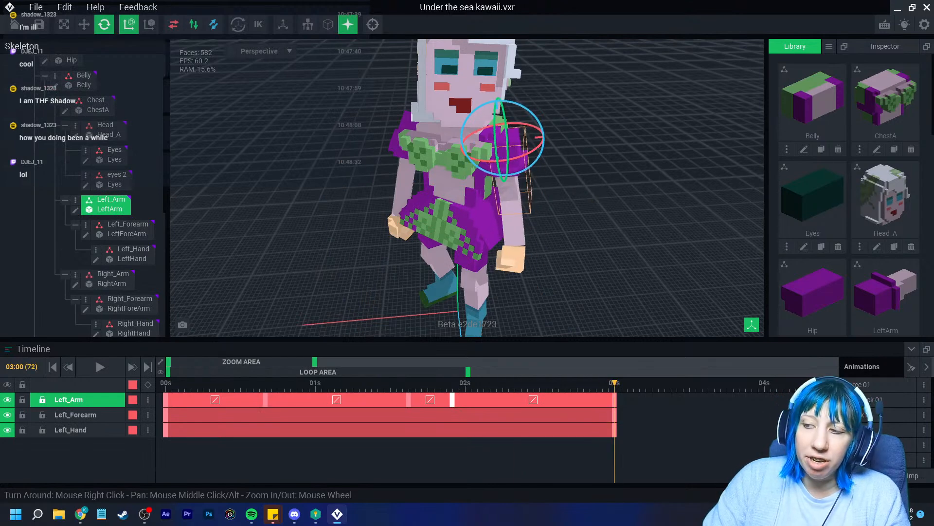
pyautogui.scroll(2, 83, 189)
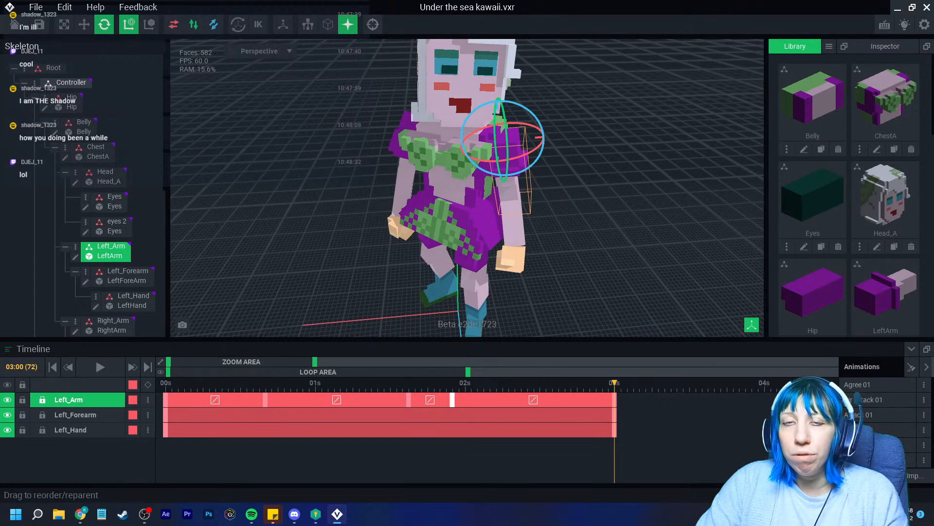
pyautogui.click(71, 82)
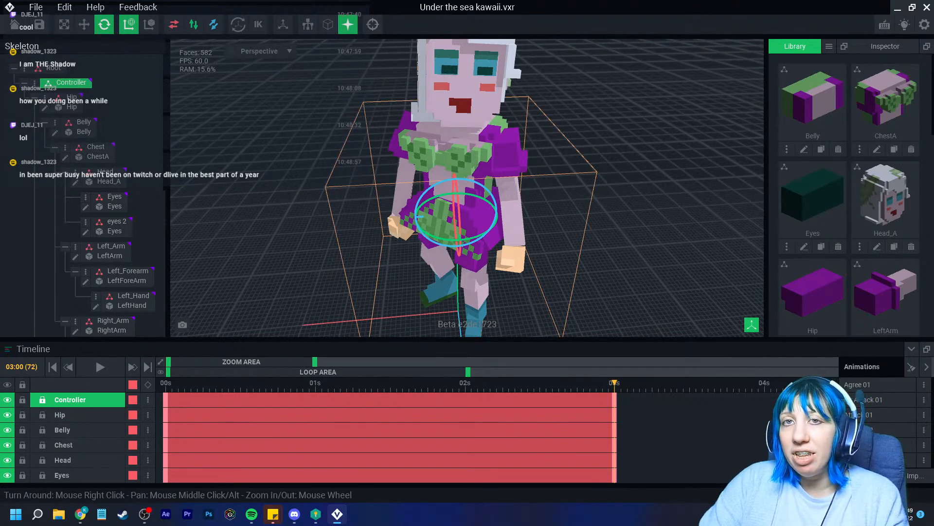
pyautogui.click(15, 24)
# Save the character and open kitchen table.vxr from Sandbox stream > goblin castle > basement > kitchen table
pyautogui.click(365, 187)
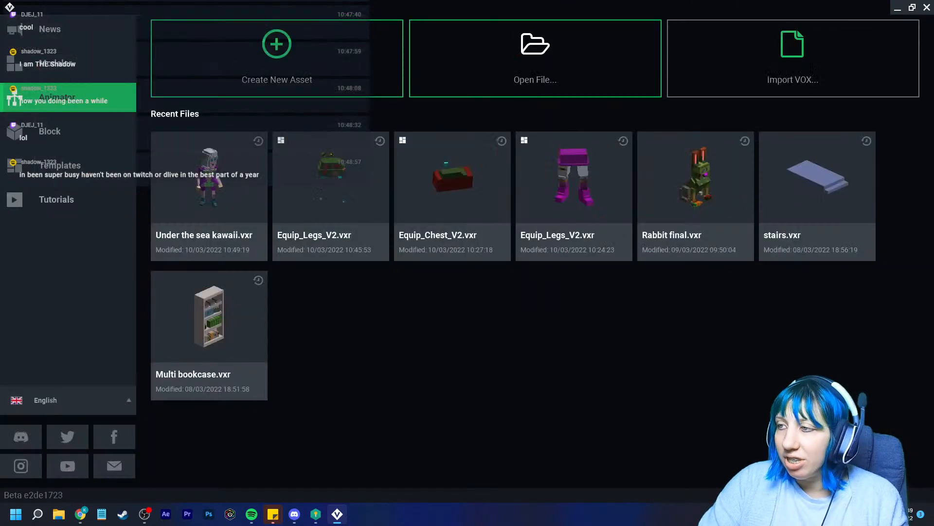
pyautogui.click(535, 58)
pyautogui.click(280, 213)
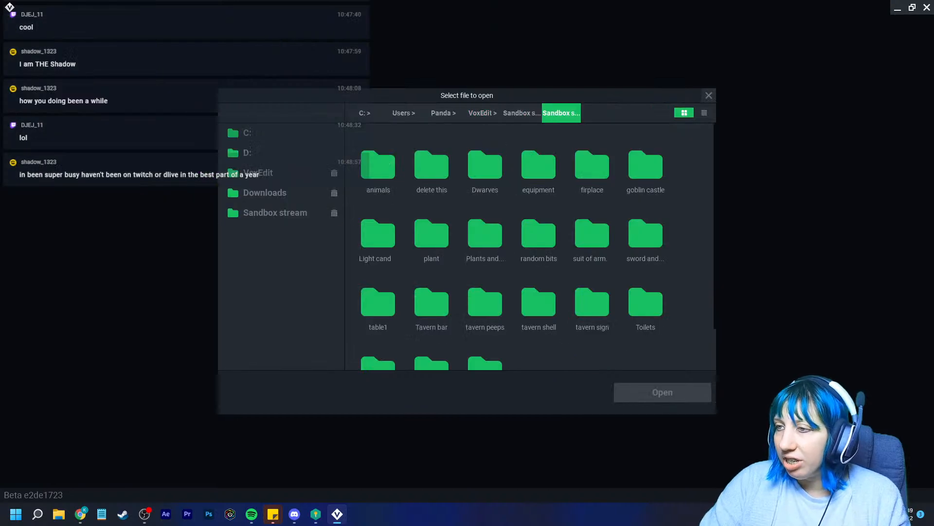
pyautogui.doubleClick(645, 166)
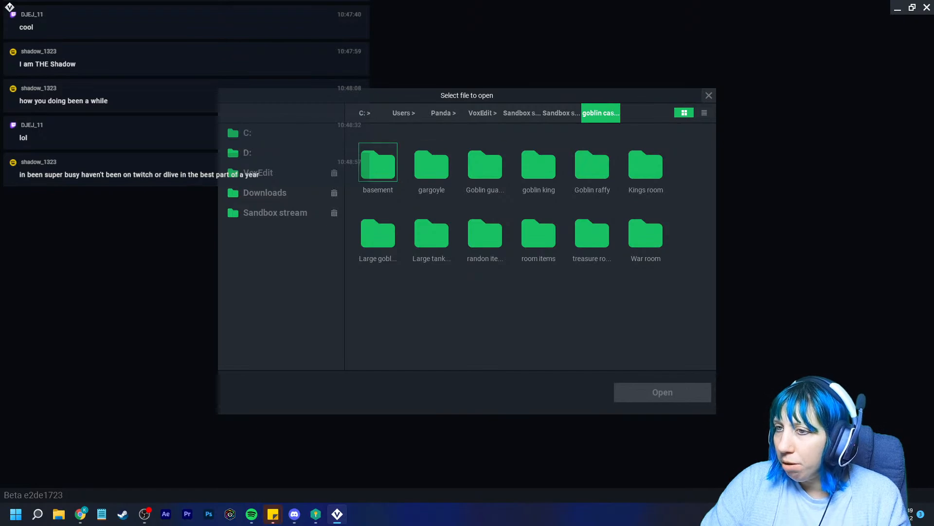
pyautogui.doubleClick(378, 162)
pyautogui.doubleClick(592, 162)
pyautogui.click(378, 162)
pyautogui.doubleClick(378, 162)
pyautogui.moveTo(438, 194); pyautogui.dragTo(375, 204, button='right')
pyautogui.scroll(3, 428, 209)
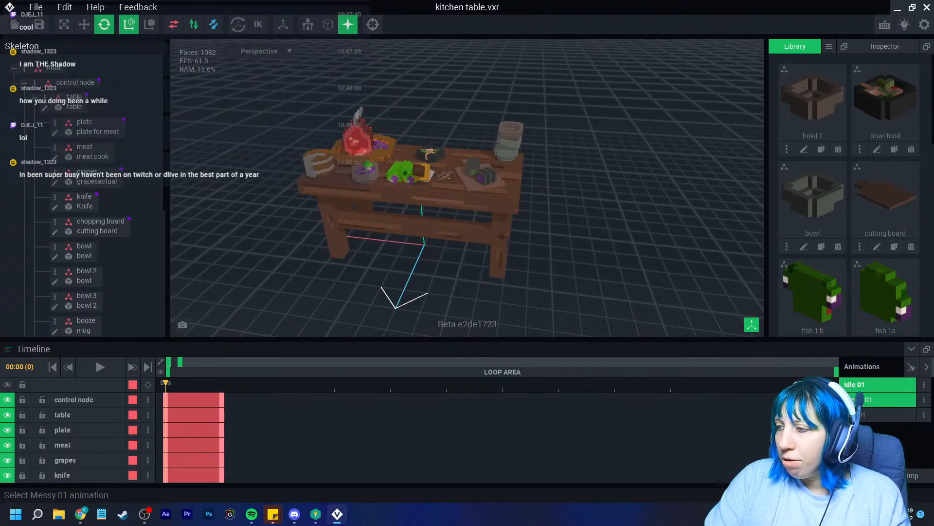
# Switch between the Messy 01 and tidy animations while orbiting the table, ending on Idle 01
pyautogui.click(881, 400)
pyautogui.click(883, 415)
pyautogui.moveTo(438, 204); pyautogui.dragTo(504, 168, button='right')
pyautogui.scroll(3, 460, 187)
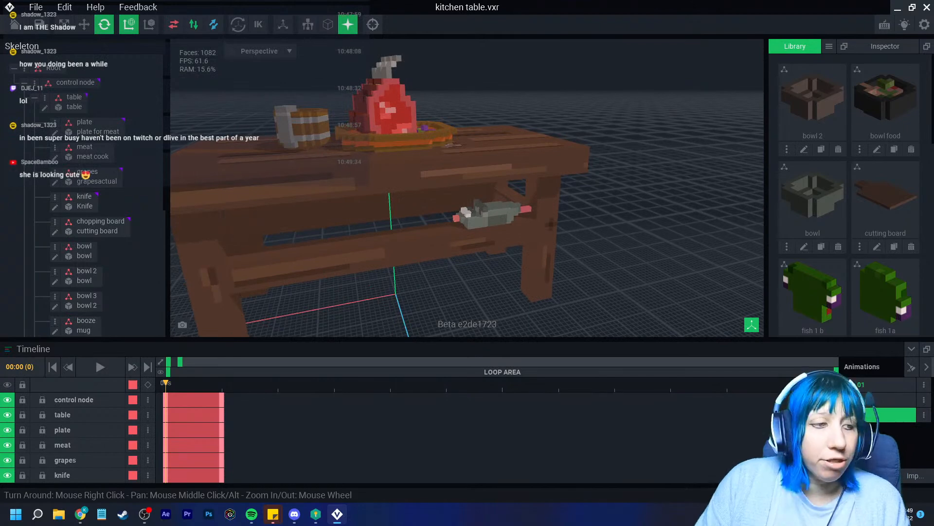
pyautogui.hotkey('alt', 'Tab')
pyautogui.moveTo(487, 195); pyautogui.dragTo(441, 236, button='right')
pyautogui.scroll(-4, 463, 227)
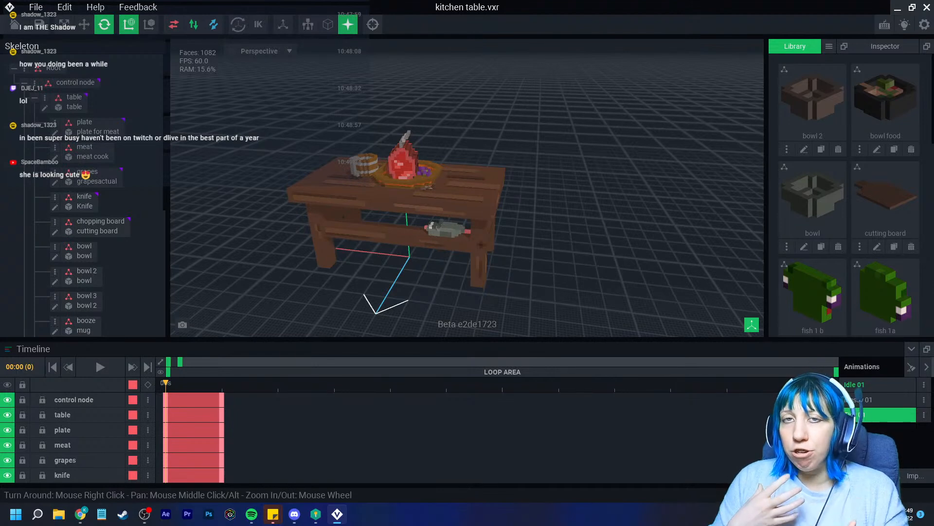
pyautogui.click(883, 399)
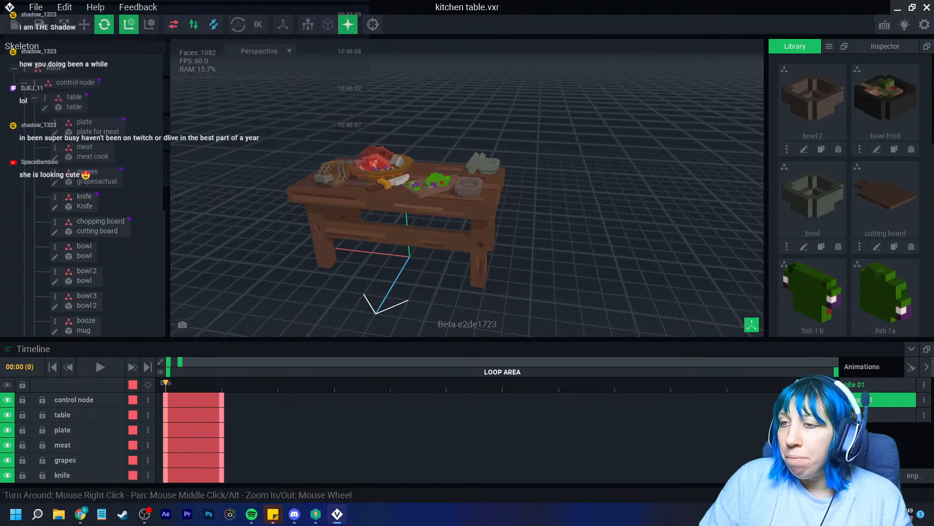
pyautogui.click(871, 385)
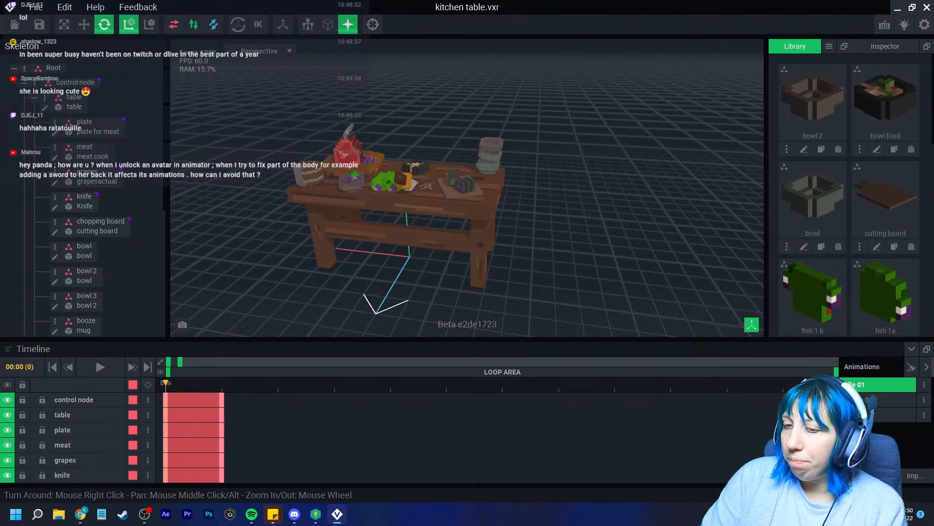
# Scrub between frames 0 and 1 in Idle 01, Messy and the third animation, selecting control node
pyautogui.moveTo(166, 383)
pyautogui.mouseDown()
pyautogui.moveTo(222, 383)
pyautogui.moveTo(165, 383)
pyautogui.mouseUp()
pyautogui.moveTo(165, 383); pyautogui.dragTo(222, 383)
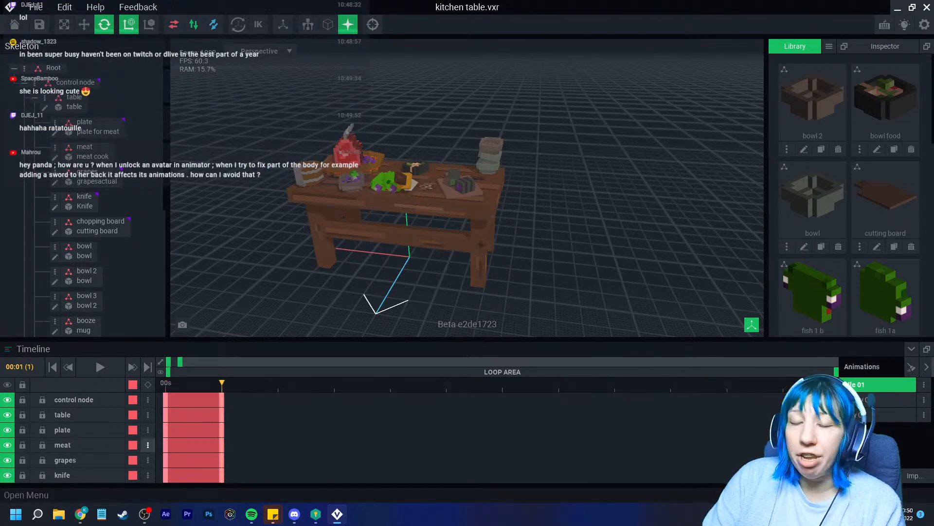
pyautogui.press('Left')
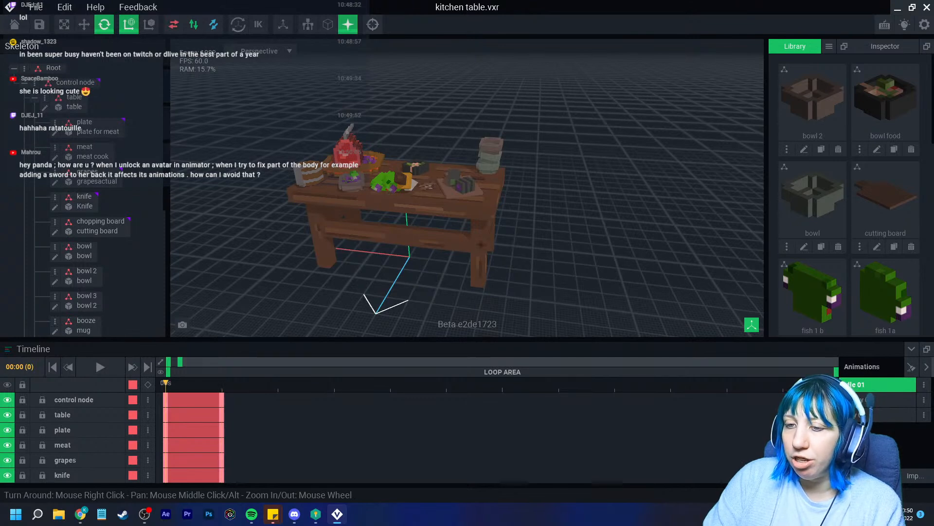
pyautogui.press('Right')
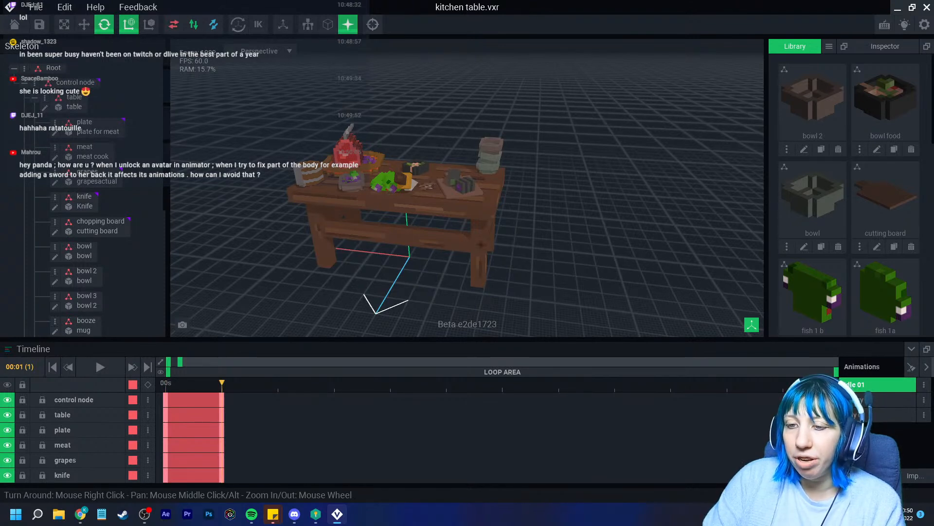
pyautogui.click(74, 400)
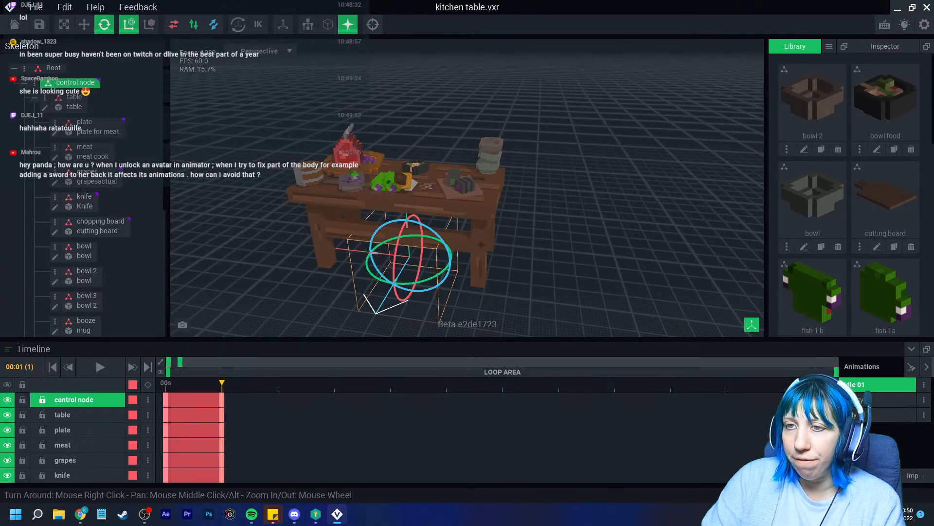
pyautogui.click(888, 400)
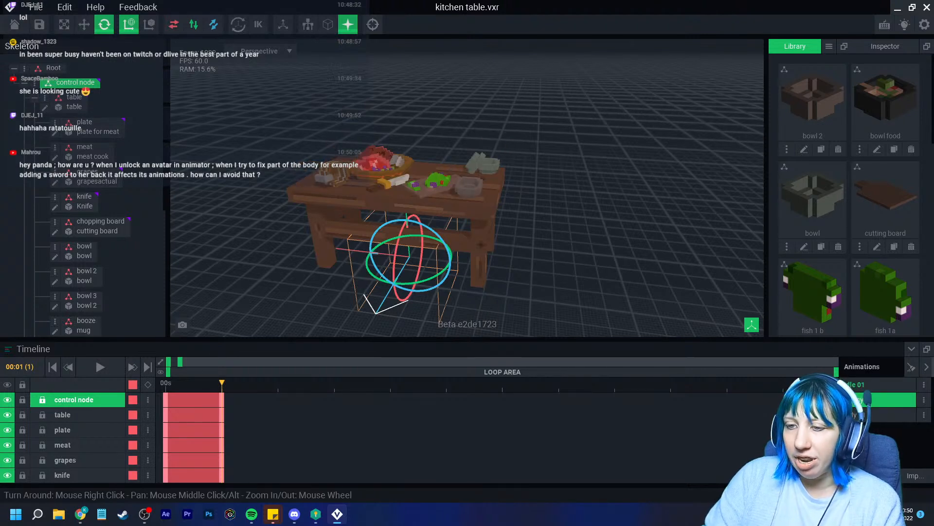
pyautogui.moveTo(222, 383); pyautogui.dragTo(166, 383)
pyautogui.moveTo(166, 383); pyautogui.dragTo(222, 383)
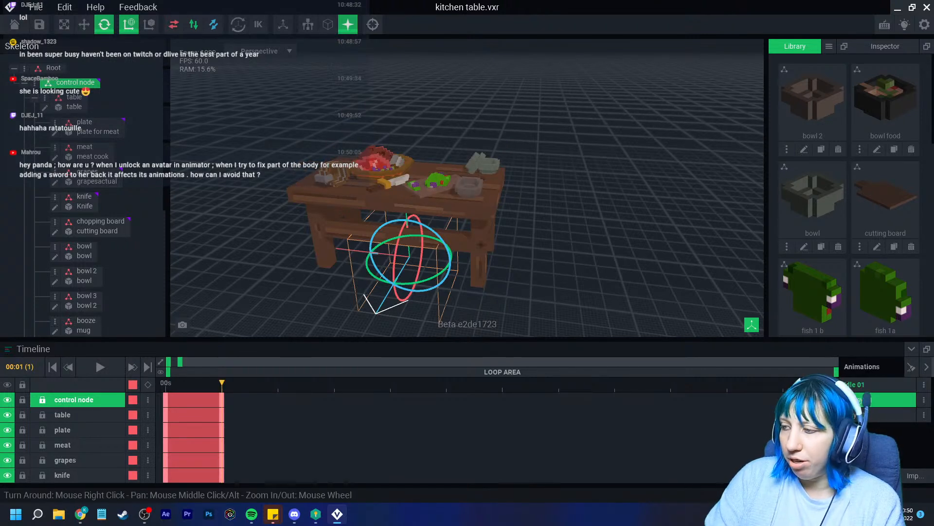
pyautogui.click(888, 415)
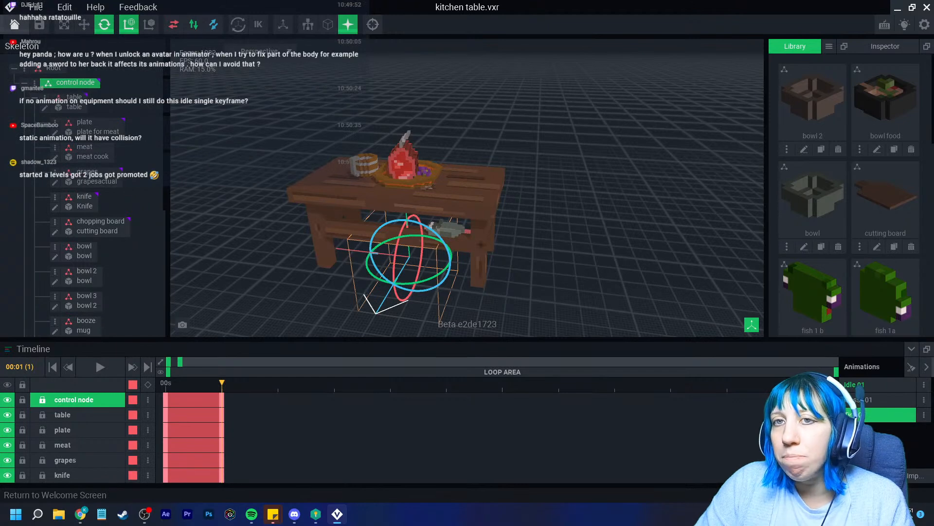
# Save kitchen table.vxr and return to the start screen's animator page
pyautogui.click(14, 25)
pyautogui.click(365, 188)
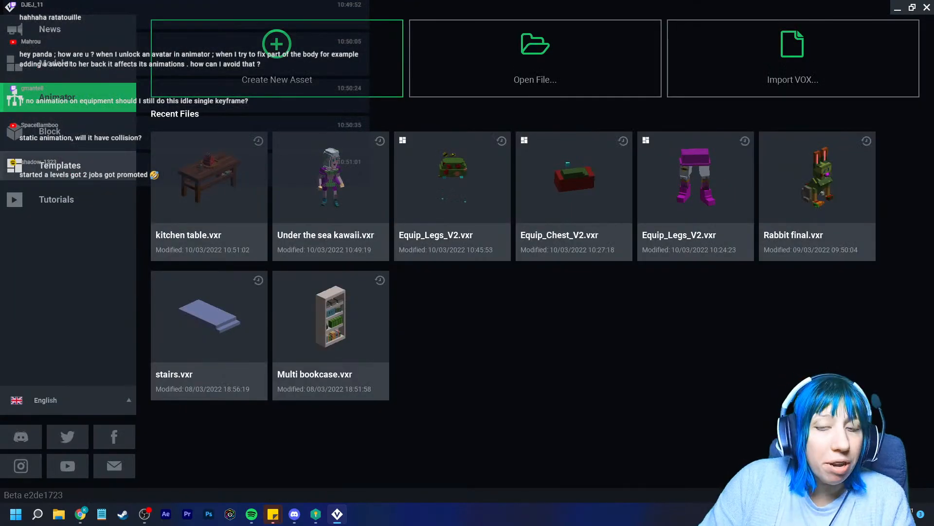
pyautogui.click(57, 165)
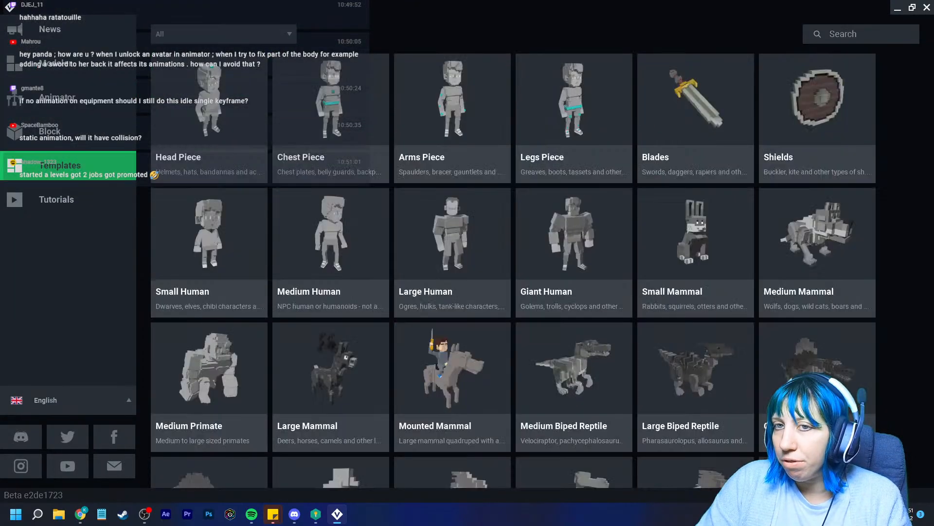
pyautogui.click(56, 97)
# Browse to Sandbox stream > tavern peeps > Bard and open Bard.vxr
pyautogui.click(535, 59)
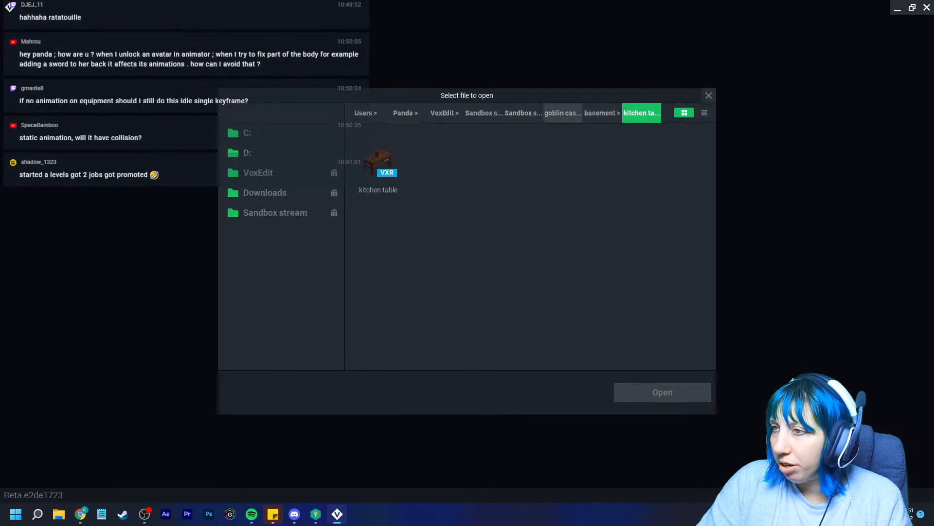
pyautogui.click(563, 113)
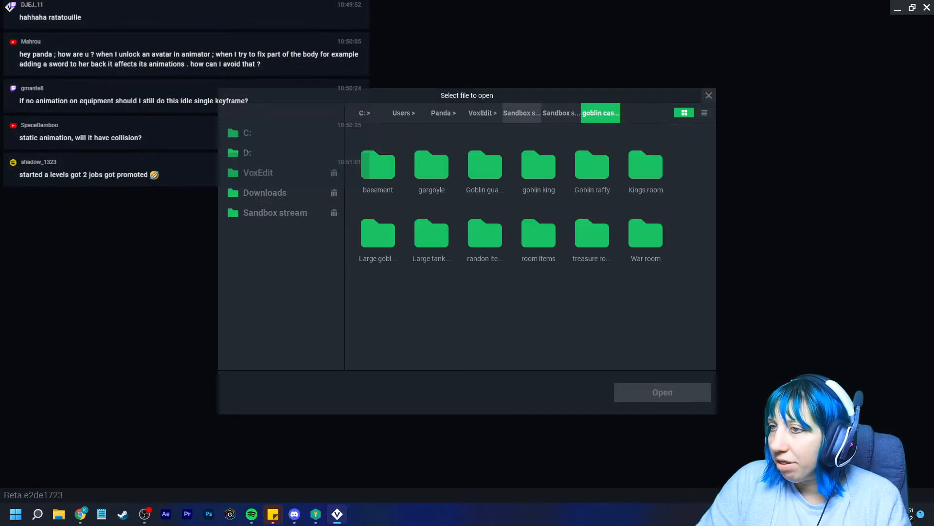
pyautogui.click(522, 113)
pyautogui.click(265, 192)
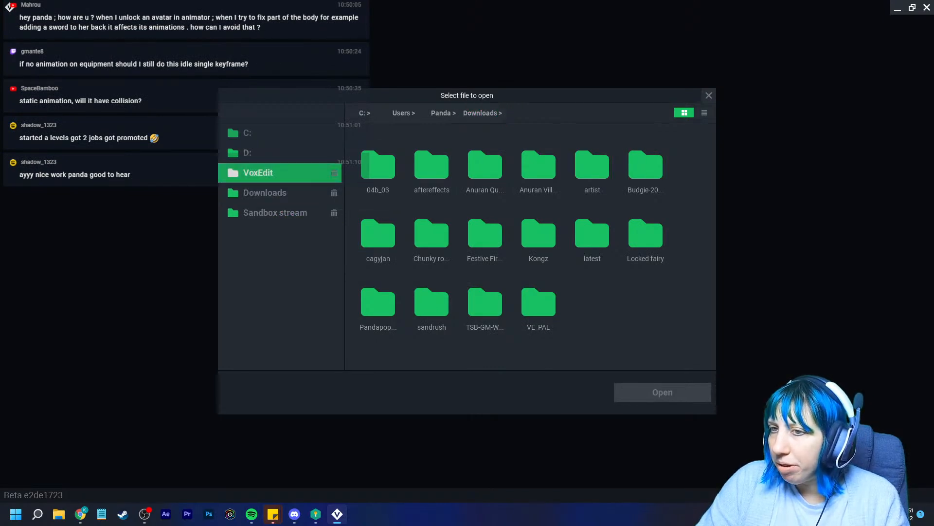
pyautogui.click(287, 173)
pyautogui.click(275, 213)
pyautogui.scroll(-2, 431, 301)
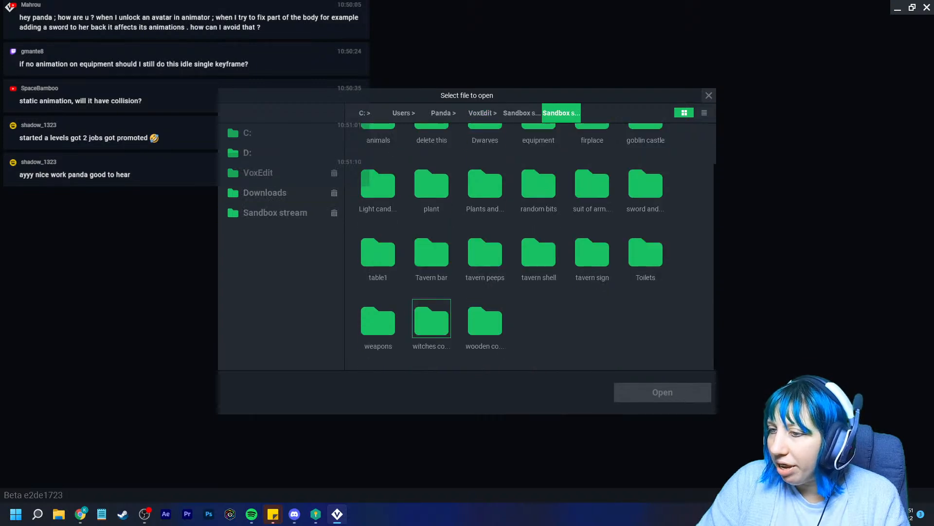
pyautogui.click(432, 252)
pyautogui.click(561, 113)
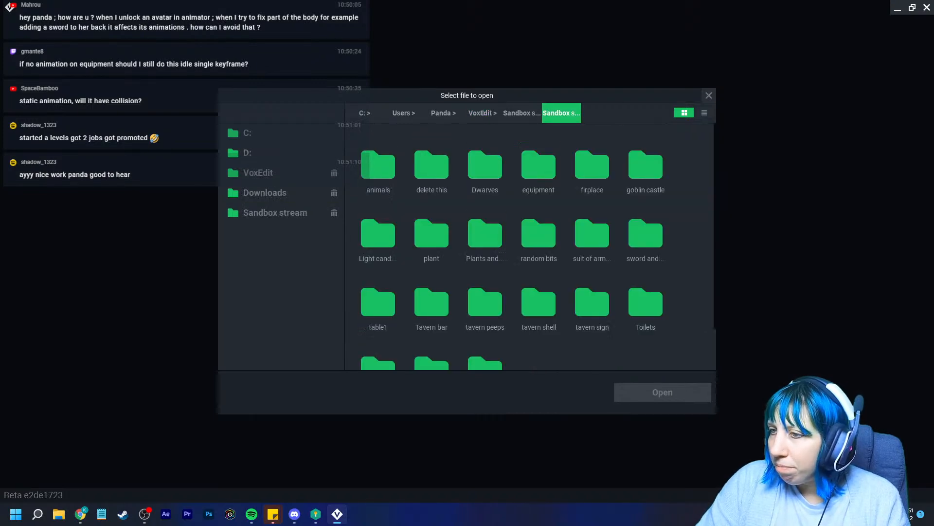
pyautogui.click(485, 301)
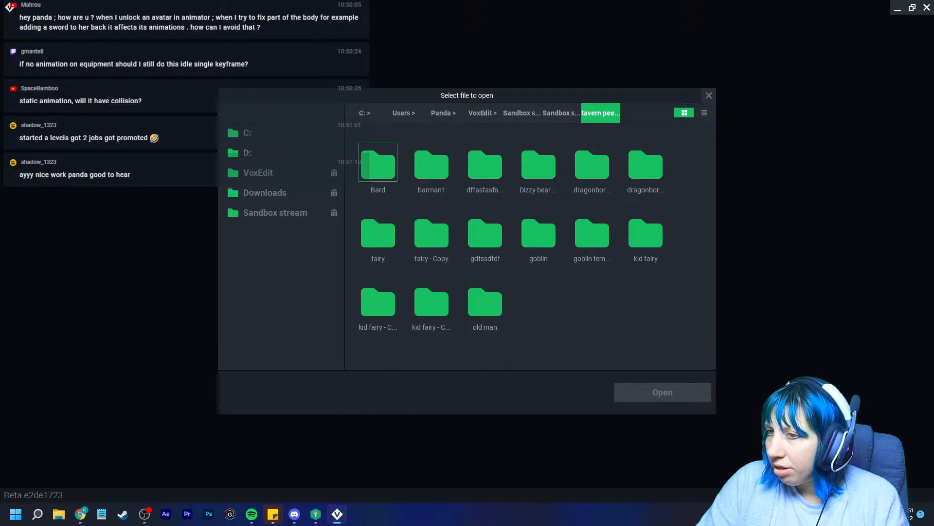
pyautogui.click(379, 165)
pyautogui.click(378, 162)
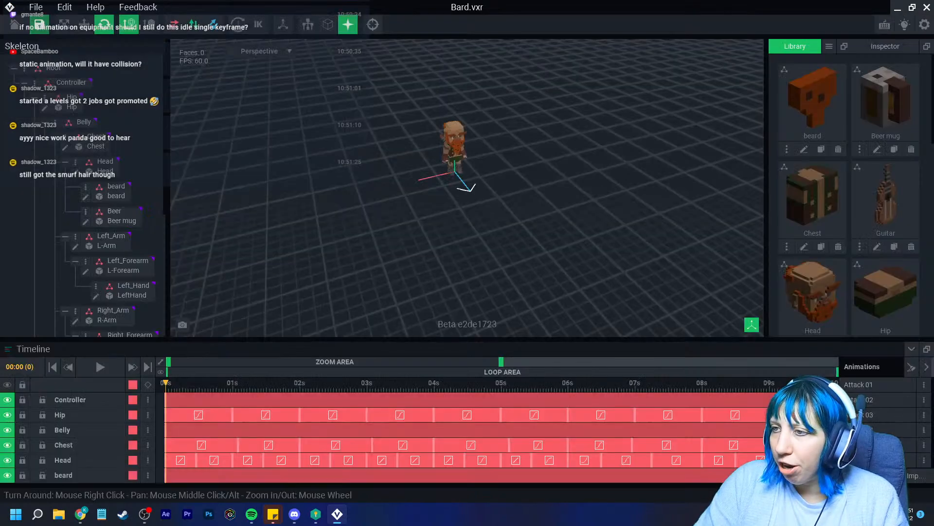
# Orbit closer around the Bard model to inspect its back
pyautogui.scroll(5, 458, 166)
pyautogui.moveTo(458, 152); pyautogui.dragTo(548, 176, button='right')
pyautogui.scroll(4, 549, 176)
pyautogui.moveTo(524, 240)
pyautogui.mouseDown(button='right')
pyautogui.moveTo(521, 251)
pyautogui.moveTo(535, 251)
pyautogui.mouseUp(button='right')
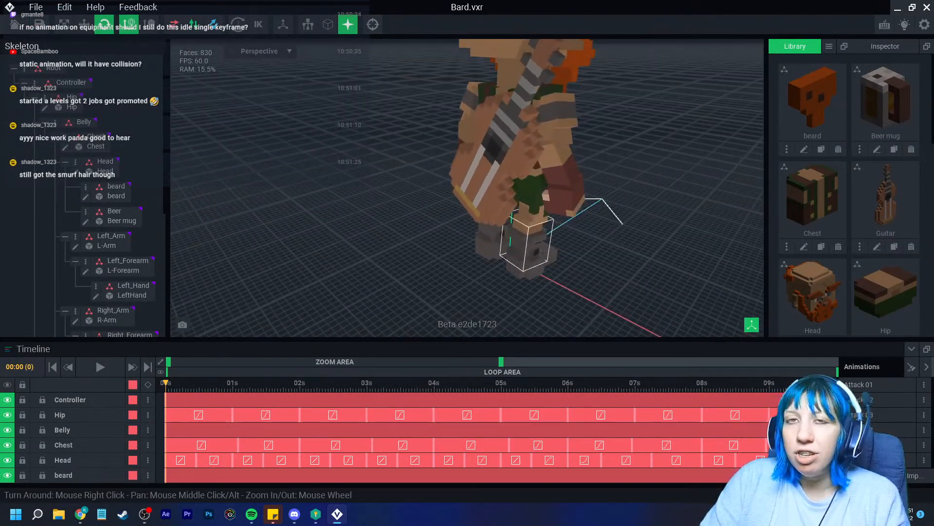
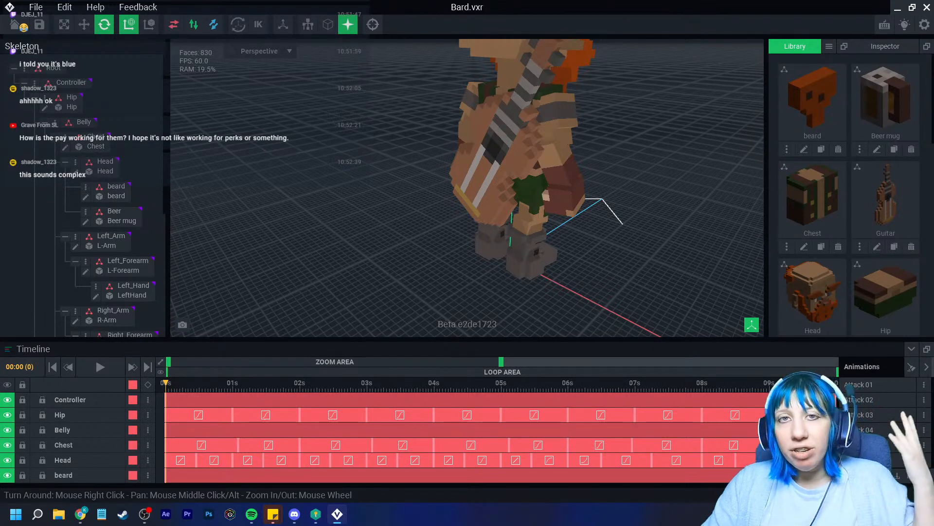
# Orbit up to the Bard's torso and select the Guitar node
pyautogui.scroll(3, 532, 269)
pyautogui.moveTo(494, 214); pyautogui.dragTo(467, 267, button='middle')
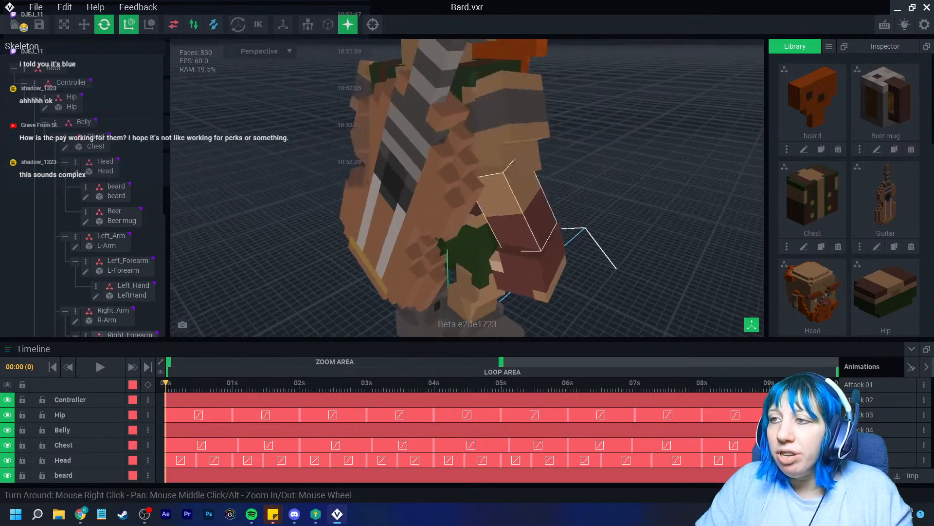
pyautogui.moveTo(511, 231); pyautogui.dragTo(468, 217, button='right')
pyautogui.click(520, 188)
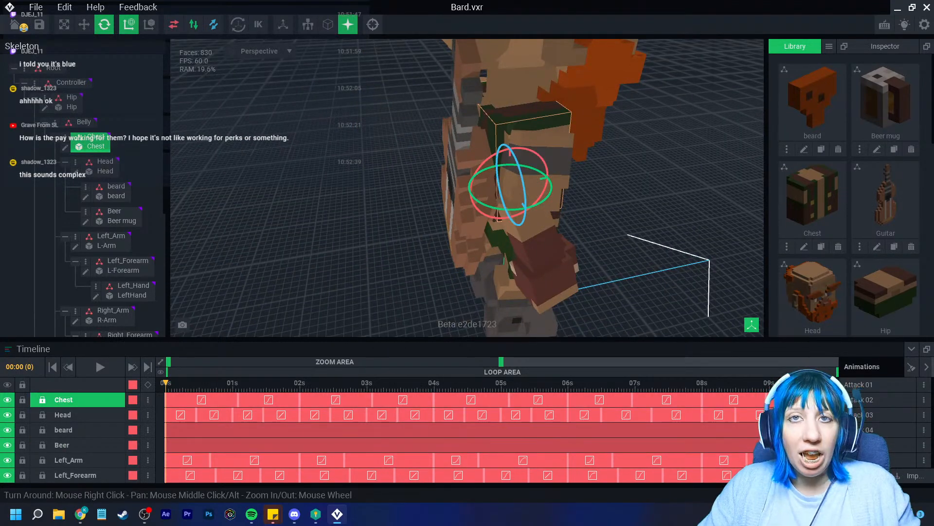
pyautogui.click(463, 210)
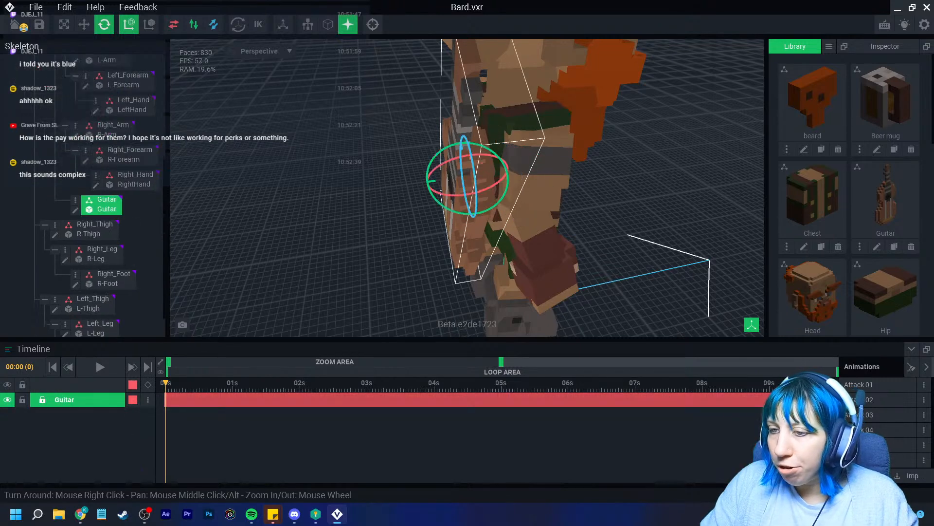
# Zoom the timeline to the first two seconds and open the Guitar keyframe's options
pyautogui.scroll(1, 467, 188)
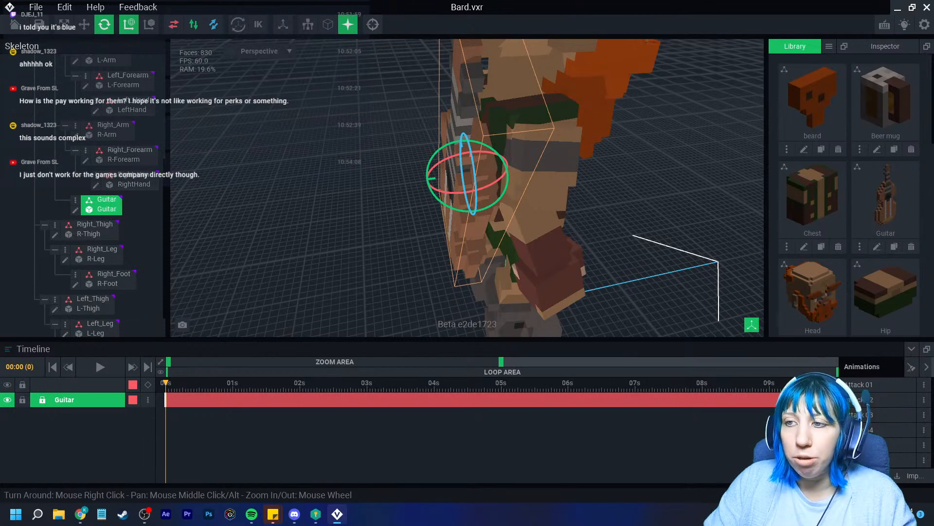
pyautogui.moveTo(501, 362); pyautogui.dragTo(200, 362)
pyautogui.rightClick(166, 400)
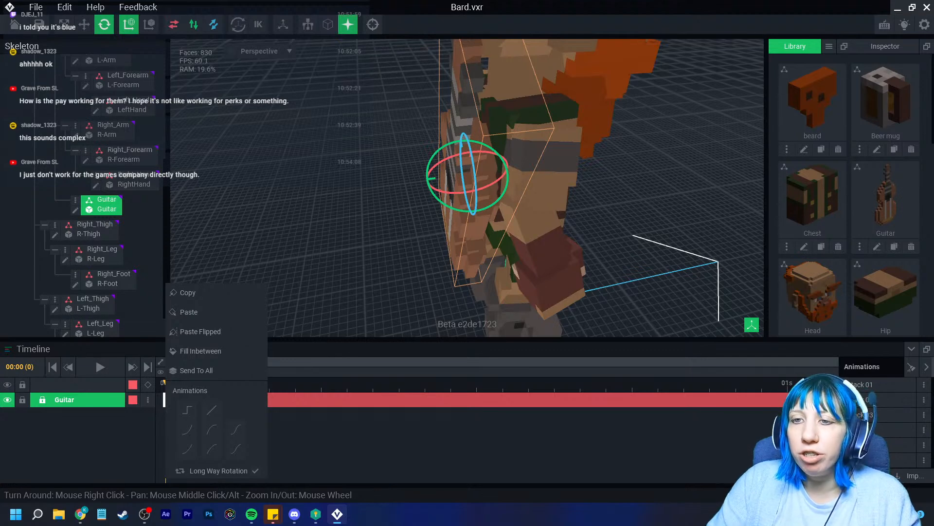
# Close the keyframe menu and look over the Chest node and Guitar keyframe options
pyautogui.press('Escape')
pyautogui.scroll(6, 98, 195)
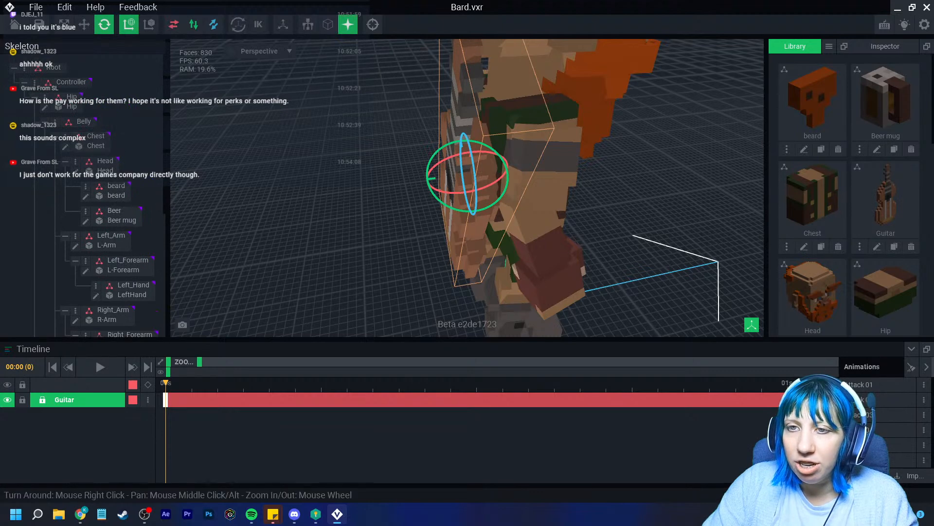
pyautogui.rightClick(73, 141)
pyautogui.press('Escape')
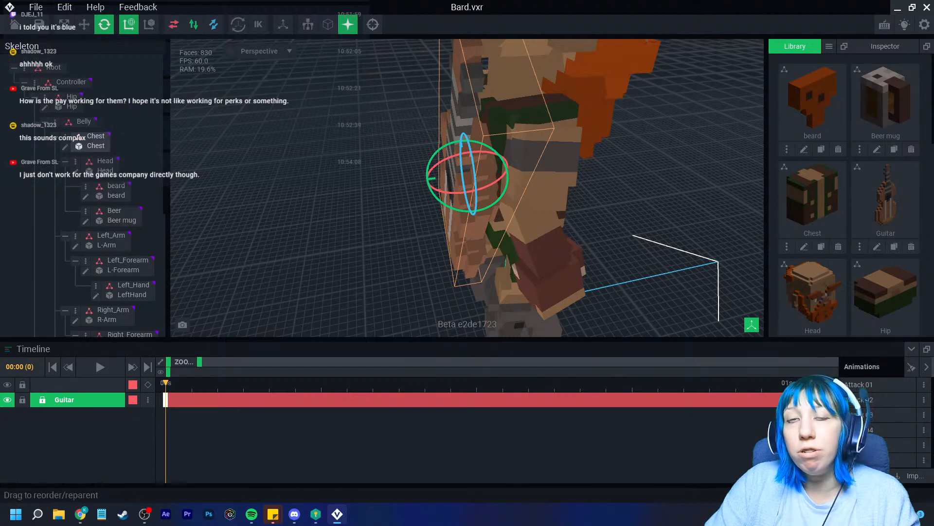
pyautogui.click(65, 137)
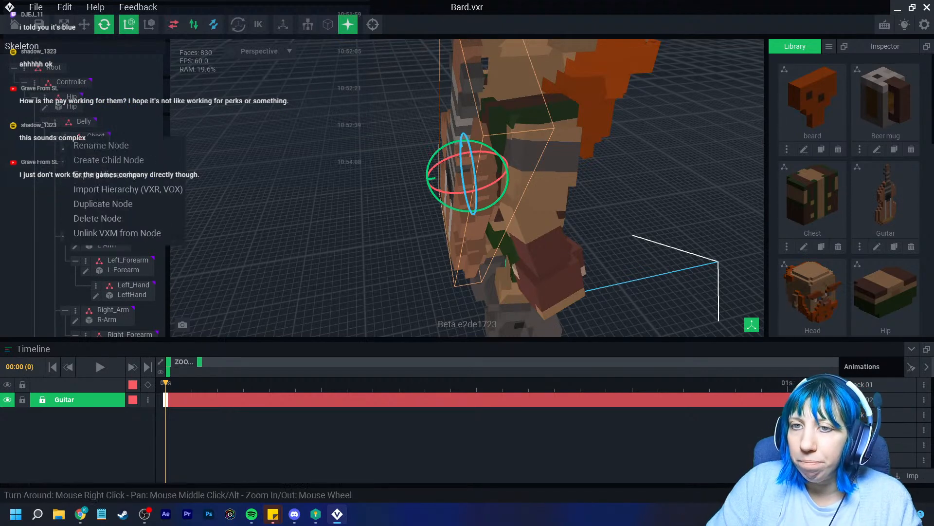
pyautogui.click(97, 159)
pyautogui.scroll(-4, 92, 127)
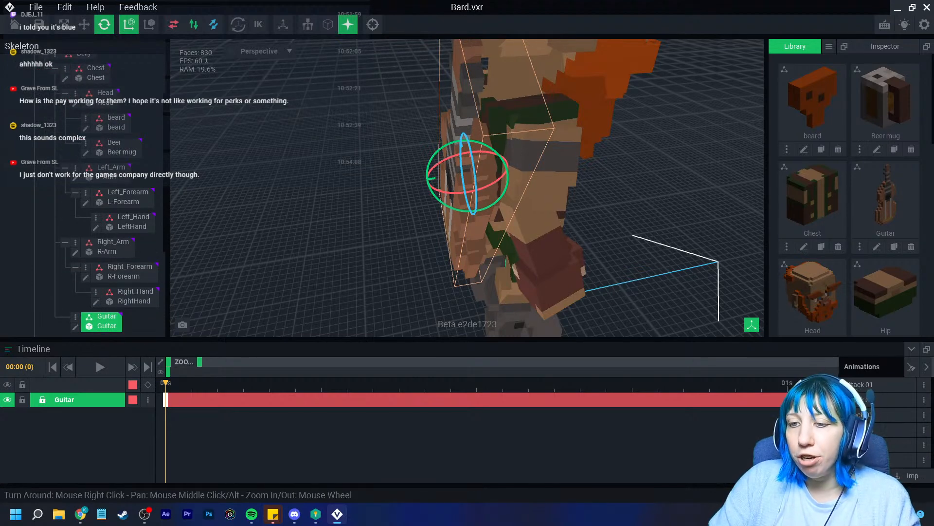
pyautogui.rightClick(166, 400)
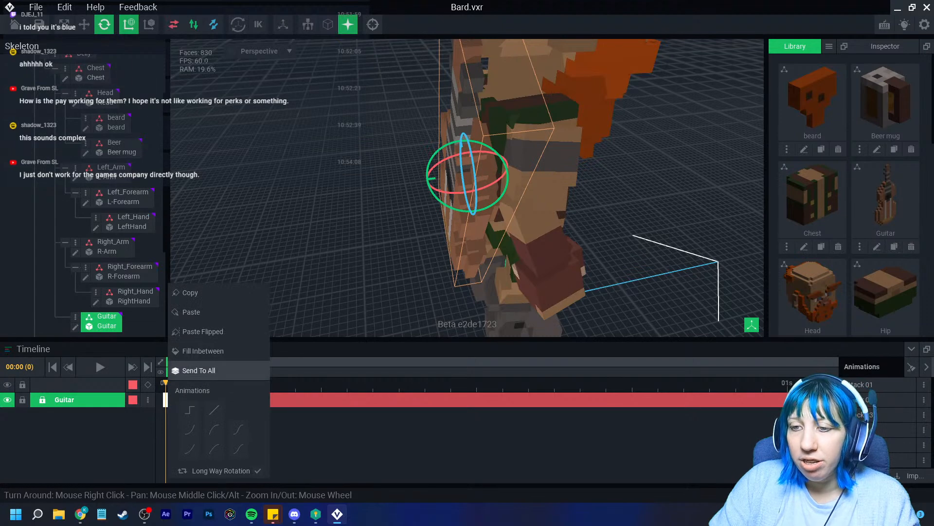
# Browse Attack 02–04, then play Chase 01 from a low full-body angle
pyautogui.click(866, 399)
pyautogui.click(866, 415)
pyautogui.click(866, 430)
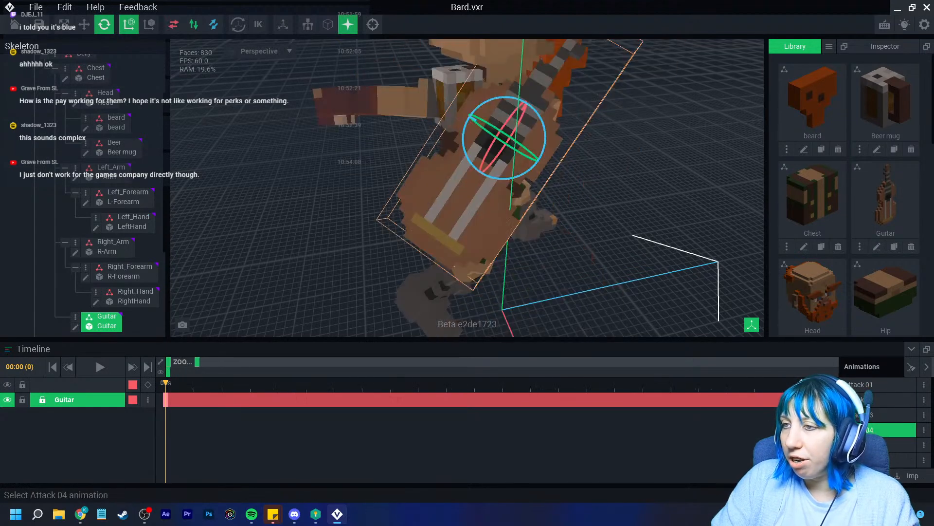
pyautogui.scroll(-2, 866, 431)
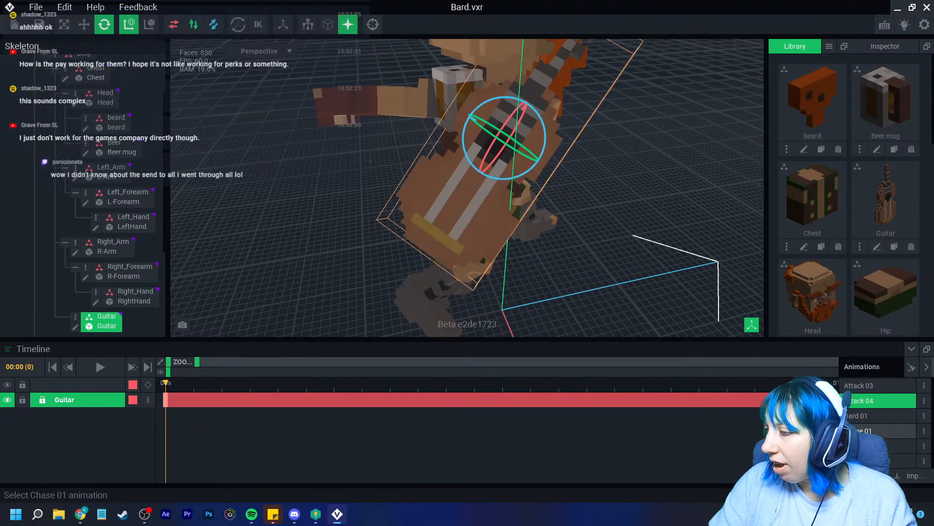
pyautogui.click(866, 431)
pyautogui.scroll(-1, 608, 205)
pyautogui.moveTo(608, 205); pyautogui.dragTo(479, 223, button='right')
pyautogui.scroll(-4, 482, 229)
pyautogui.moveTo(492, 263); pyautogui.dragTo(440, 240, button='right')
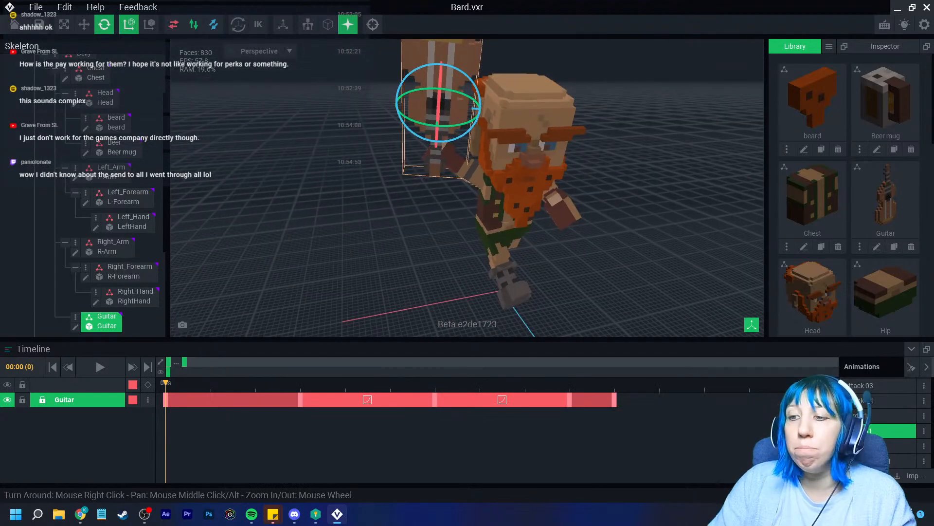
pyautogui.click(100, 367)
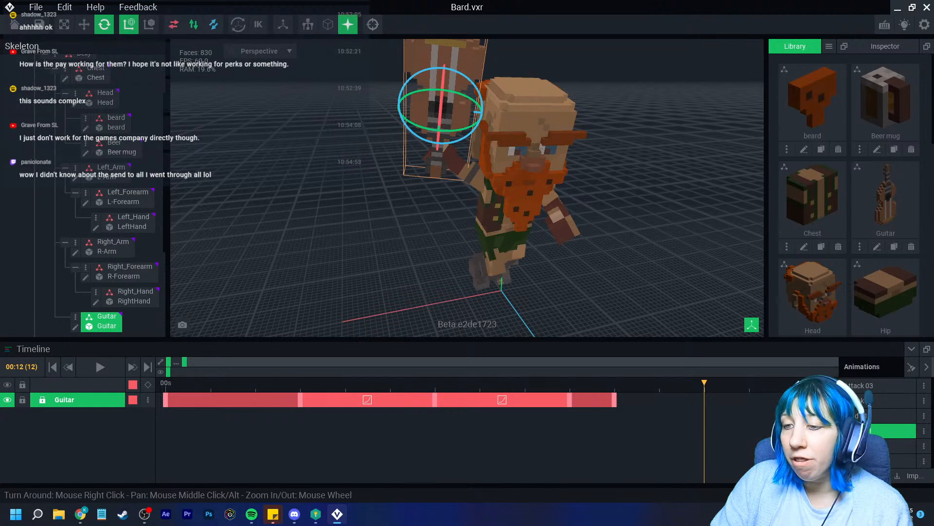
pyautogui.rightClick(338, 399)
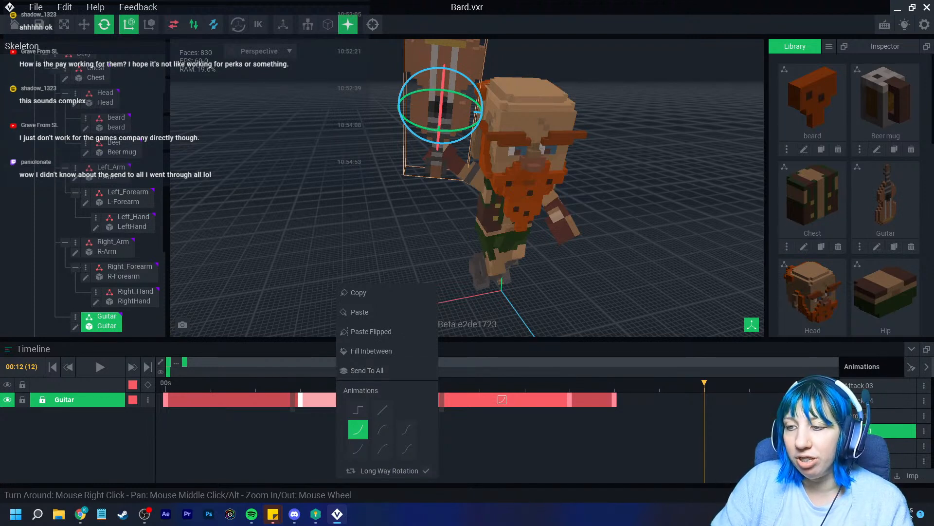
pyautogui.press('Escape')
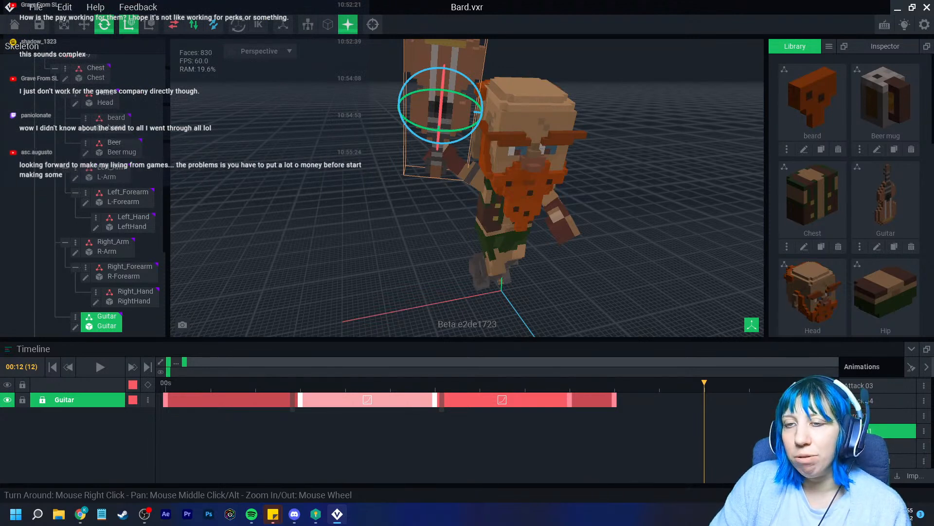
pyautogui.press('Escape')
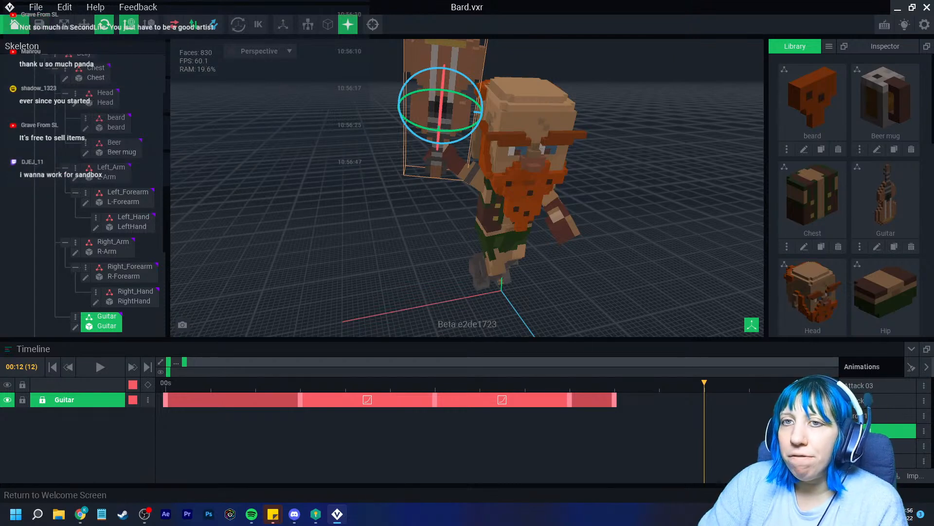
# Save Bard.vxr and open Equip_Legs_V2.vxr from Recent Files
pyautogui.click(15, 24)
pyautogui.click(365, 187)
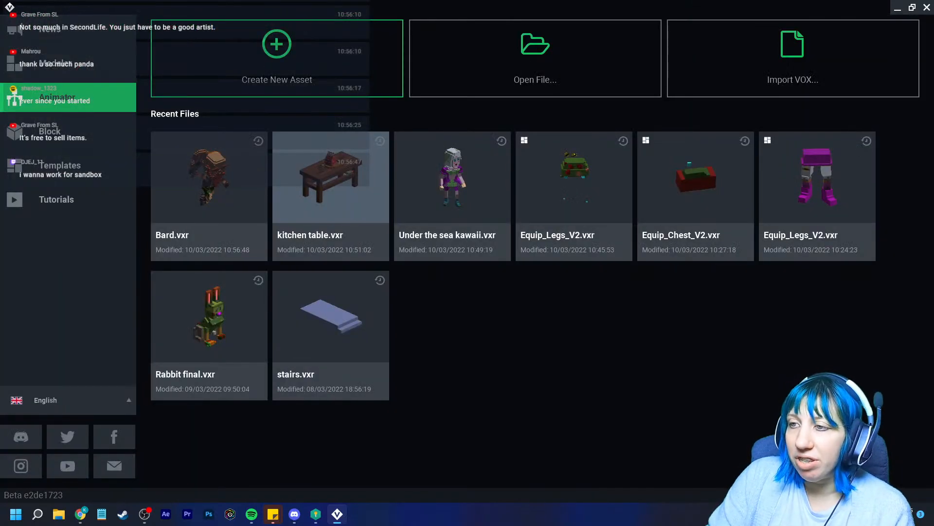
pyautogui.click(574, 185)
# Orbit around to face the flowered skirt and scrub the animation to watch the bees
pyautogui.scroll(5, 467, 188)
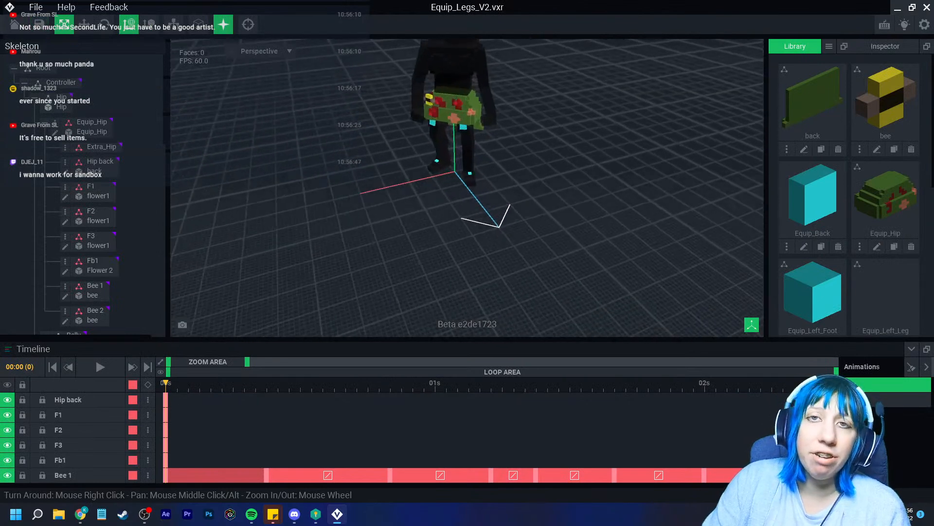
pyautogui.moveTo(467, 170); pyautogui.dragTo(475, 224, button='middle')
pyautogui.scroll(3, 467, 188)
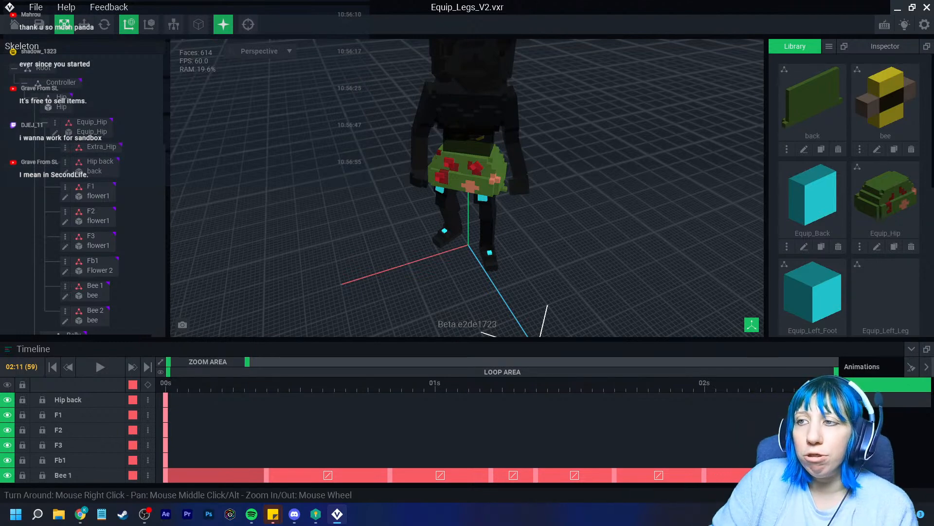
pyautogui.scroll(5, 467, 185)
pyautogui.moveTo(350, 297); pyautogui.dragTo(482, 298, button='right')
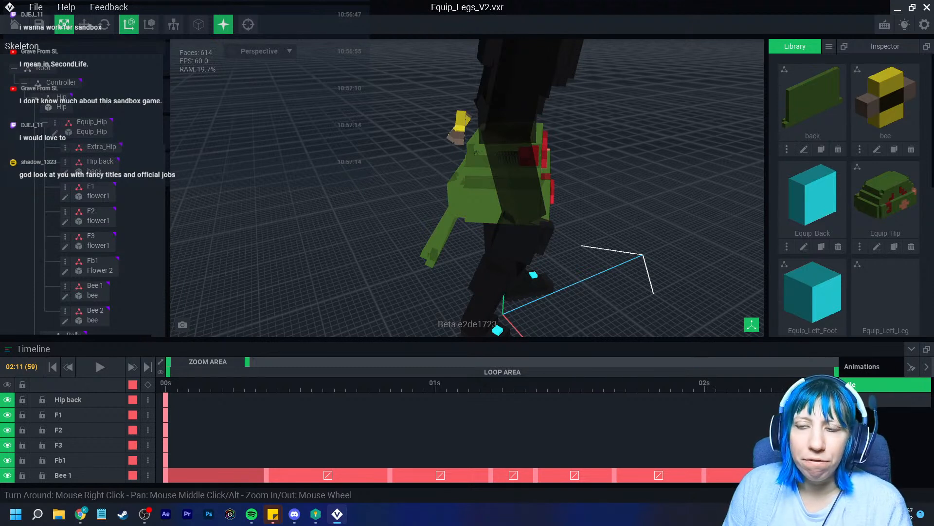
pyautogui.moveTo(449, 230); pyautogui.dragTo(340, 224, button='right')
pyautogui.scroll(-4, 389, 224)
pyautogui.moveTo(438, 224); pyautogui.dragTo(394, 214, button='right')
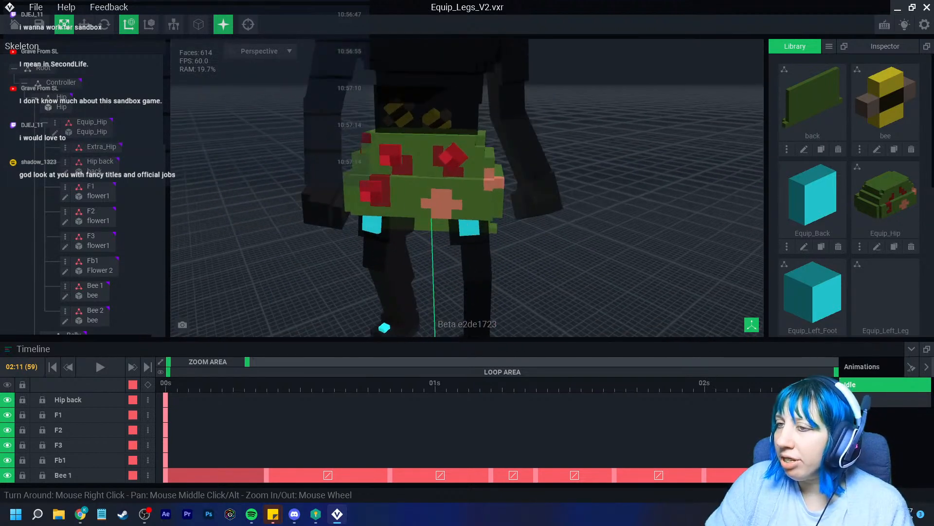
pyautogui.moveTo(829, 385)
pyautogui.mouseDown()
pyautogui.moveTo(210, 384)
pyautogui.moveTo(828, 385)
pyautogui.mouseUp()
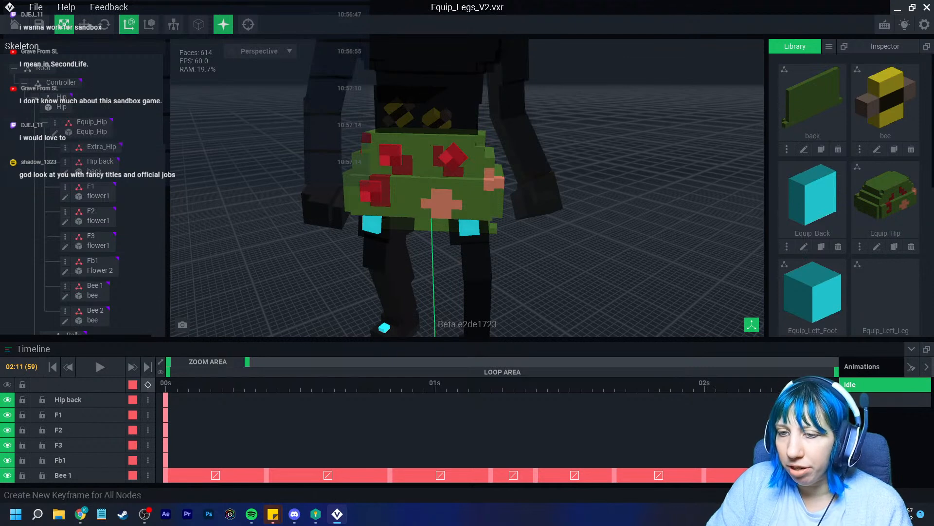
# Key all nodes at frame 59, then select Hip back, Bee 1 and Bee 2
pyautogui.click(148, 385)
pyautogui.moveTo(828, 384)
pyautogui.mouseDown()
pyautogui.moveTo(148, 430)
pyautogui.moveTo(828, 385)
pyautogui.mouseUp()
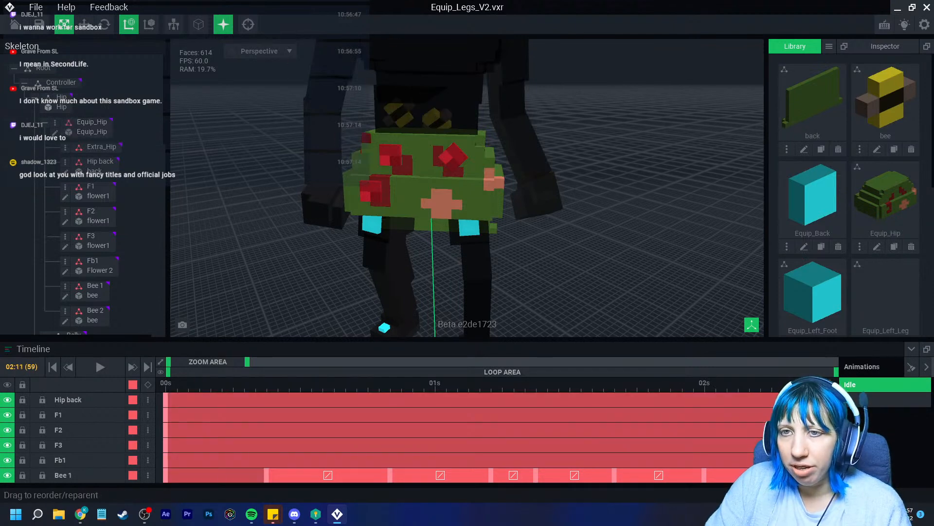
pyautogui.click(100, 164)
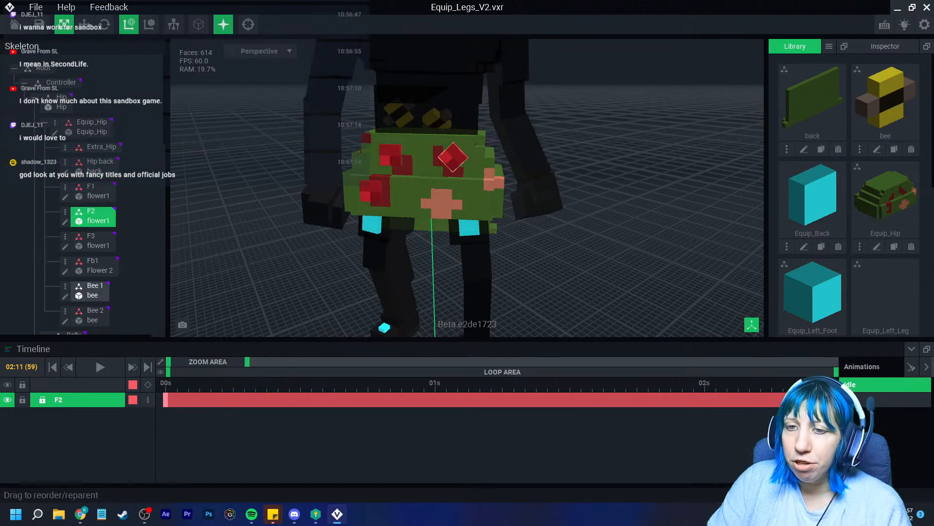
pyautogui.click(92, 290)
pyautogui.click(91, 316)
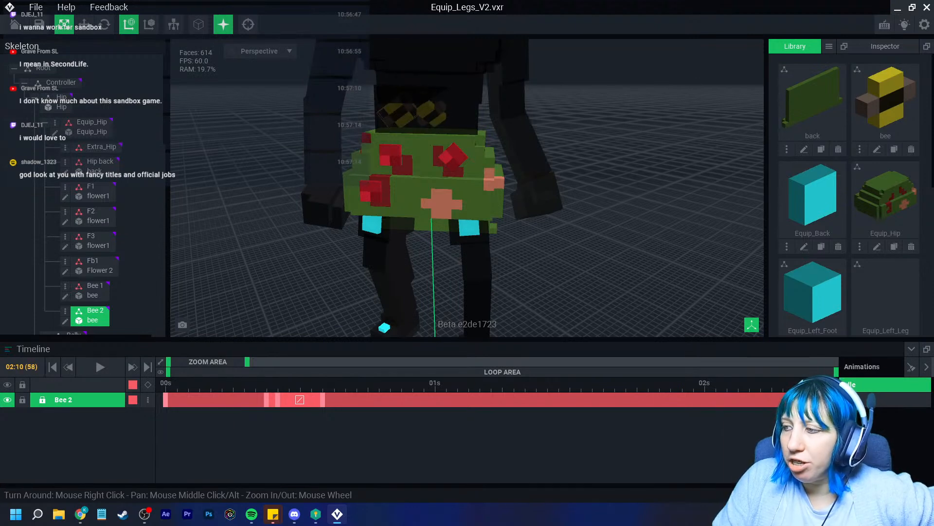
# Orbit behind the hip, select Bee 1 and scrub the widened timeline to frame 60
pyautogui.moveTo(463, 194); pyautogui.dragTo(730, 224, button='right')
pyautogui.moveTo(452, 214); pyautogui.dragTo(565, 237, button='right')
pyautogui.moveTo(564, 237); pyautogui.dragTo(331, 234, button='middle')
pyautogui.scroll(5, 487, 210)
pyautogui.moveTo(487, 209); pyautogui.dragTo(438, 233, button='right')
pyautogui.click(292, 144)
pyautogui.moveTo(288, 189); pyautogui.dragTo(360, 163, button='right')
pyautogui.moveTo(247, 362); pyautogui.dragTo(319, 362)
pyautogui.moveTo(469, 384); pyautogui.dragTo(524, 384)
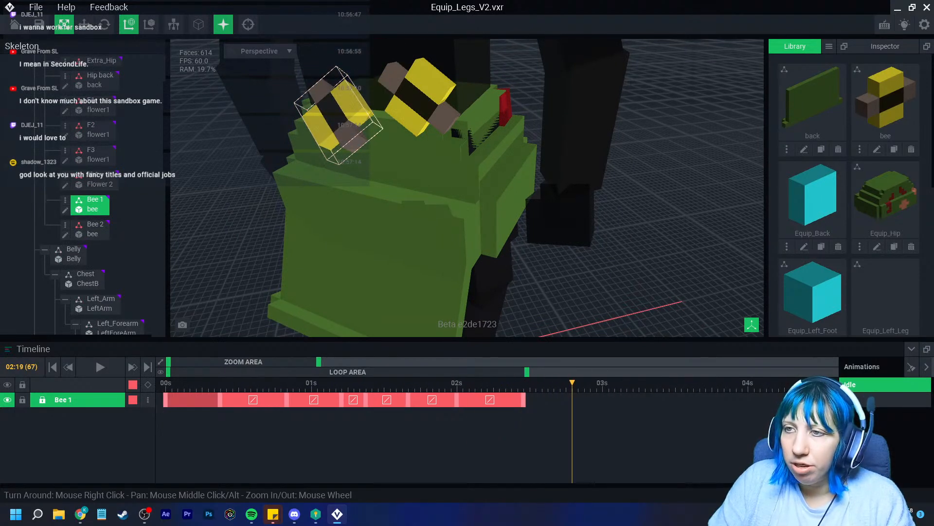
# Copy Bee 1's first keyframe and paste it at the animation's end, frame 63
pyautogui.click(418, 98)
pyautogui.moveTo(234, 384); pyautogui.dragTo(226, 384)
pyautogui.rightClick(226, 400)
pyautogui.click(250, 292)
pyautogui.click(527, 110)
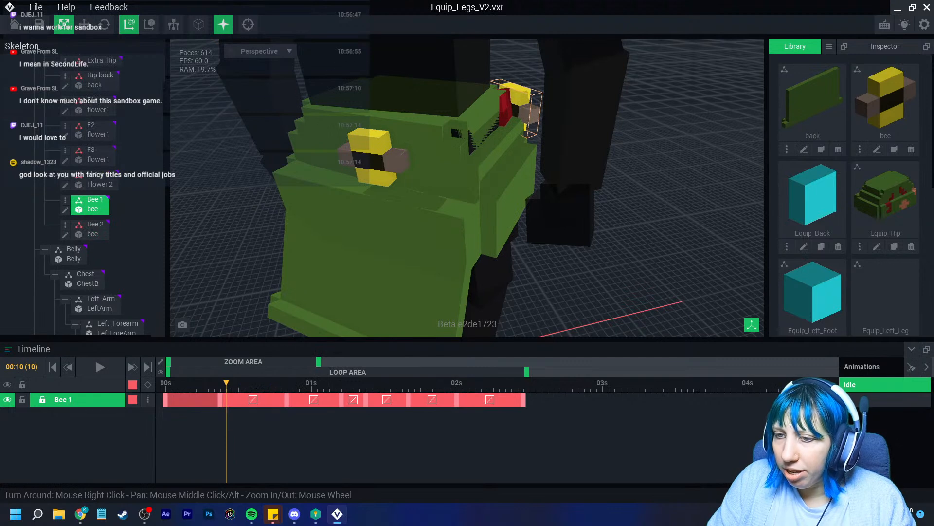
pyautogui.moveTo(226, 384); pyautogui.dragTo(548, 384)
pyautogui.rightClick(548, 399)
pyautogui.click(572, 312)
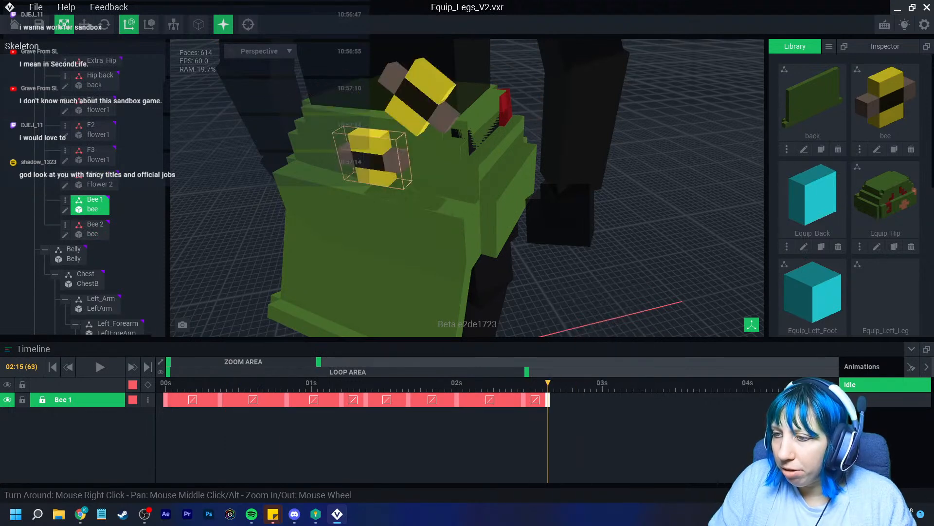
pyautogui.moveTo(548, 384); pyautogui.dragTo(554, 384)
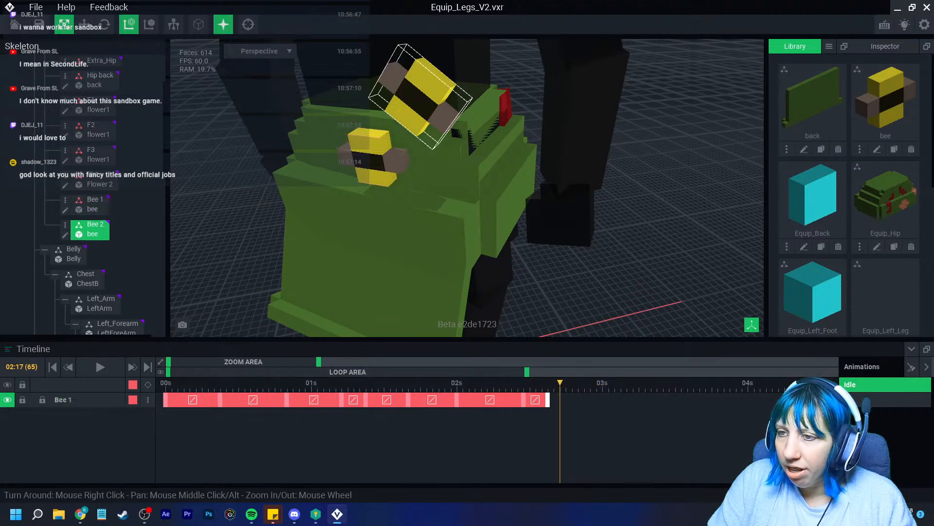
# Copy Bee 2's first keyframe and paste that pose at 02:13
pyautogui.rightClick(165, 400)
pyautogui.click(186, 293)
pyautogui.click(421, 98)
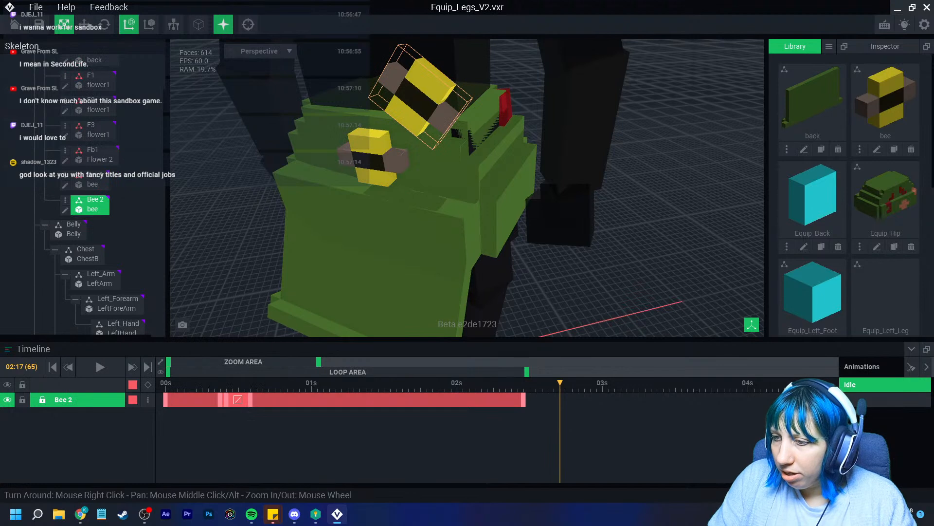
pyautogui.rightClick(560, 399)
pyautogui.moveTo(561, 384); pyautogui.dragTo(536, 384)
pyautogui.rightClick(536, 400)
pyautogui.click(559, 312)
# Delete Bee 2's extra keyframe near 02:12
pyautogui.moveTo(528, 232); pyautogui.dragTo(316, 246, button='right')
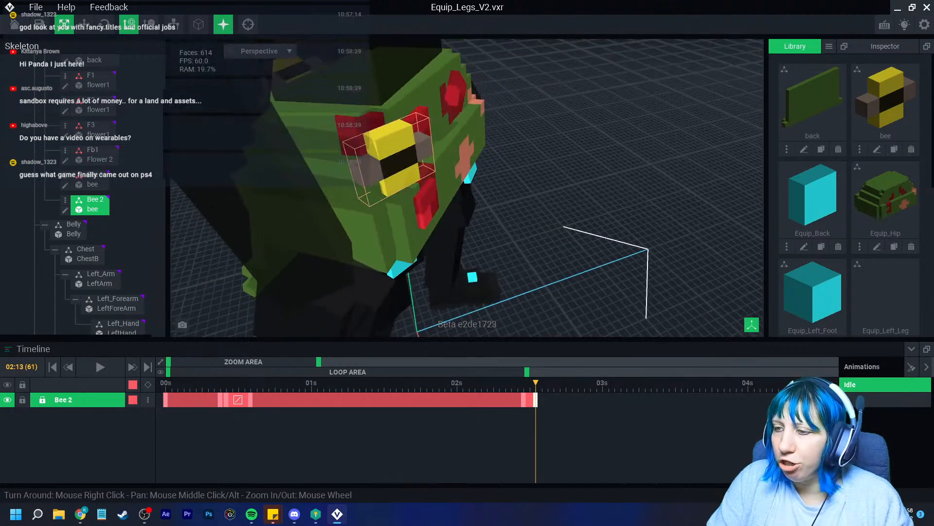
pyautogui.click(524, 400)
pyautogui.press('Delete')
pyautogui.moveTo(527, 373); pyautogui.dragTo(263, 383)
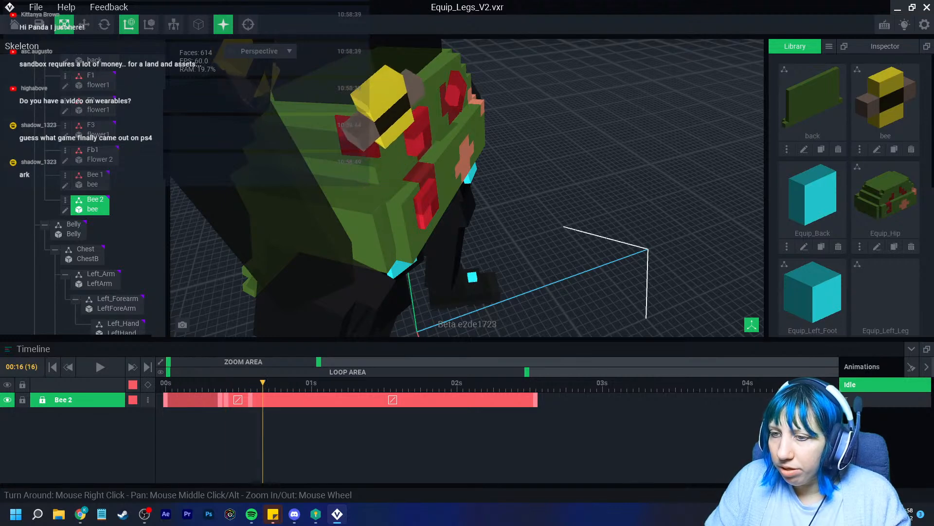
# Copy Bee 2's 00:15 keyframe and paste it further along the timeline
pyautogui.moveTo(355, 195); pyautogui.dragTo(526, 223, button='right')
pyautogui.moveTo(389, 234); pyautogui.dragTo(525, 161, button='middle')
pyautogui.moveTo(263, 383)
pyautogui.mouseDown()
pyautogui.moveTo(202, 383)
pyautogui.moveTo(329, 383)
pyautogui.moveTo(257, 383)
pyautogui.mouseUp()
pyautogui.rightClick(251, 400)
pyautogui.click(274, 292)
pyautogui.rightClick(403, 400)
pyautogui.click(427, 312)
pyautogui.moveTo(257, 383); pyautogui.dragTo(299, 383)
# At 00:22, move Bee 2 upward and sideways with the Move gizmo
pyautogui.moveTo(429, 312); pyautogui.dragTo(406, 275, button='right')
pyautogui.moveTo(405, 239); pyautogui.dragTo(382, 305, button='middle')
pyautogui.scroll(-3, 382, 292)
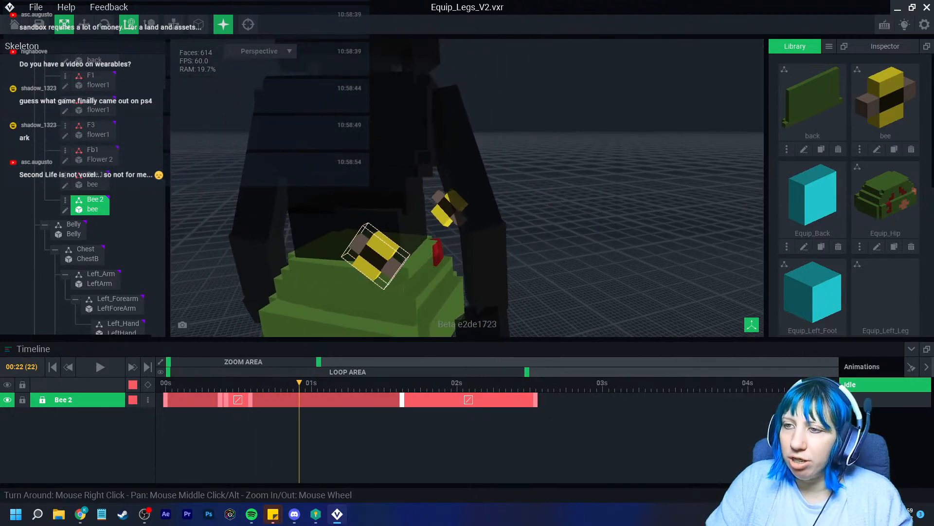
pyautogui.click(84, 25)
pyautogui.scroll(3, 372, 224)
pyautogui.moveTo(373, 210); pyautogui.dragTo(427, 127)
pyautogui.moveTo(431, 189); pyautogui.dragTo(437, 193)
pyautogui.moveTo(437, 193); pyautogui.dragTo(506, 219, button='right')
# Tilt Bee 2 to about 71.6°, then about 324°, with the Rotate gizmo
pyautogui.click(104, 24)
pyautogui.moveTo(336, 195); pyautogui.dragTo(329, 151, button='right')
pyautogui.moveTo(351, 171); pyautogui.dragTo(415, 166)
pyautogui.moveTo(390, 167); pyautogui.dragTo(431, 182, button='right')
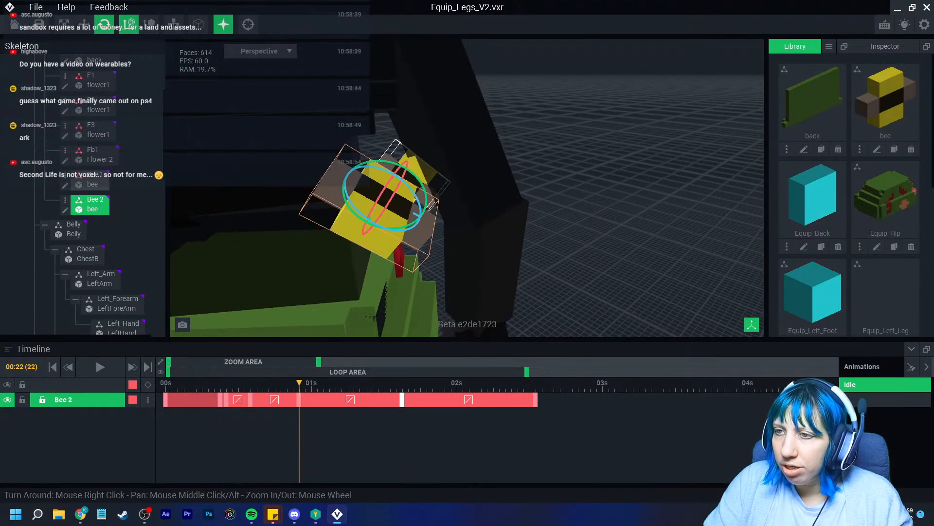
pyautogui.click(422, 172)
pyautogui.click(375, 214)
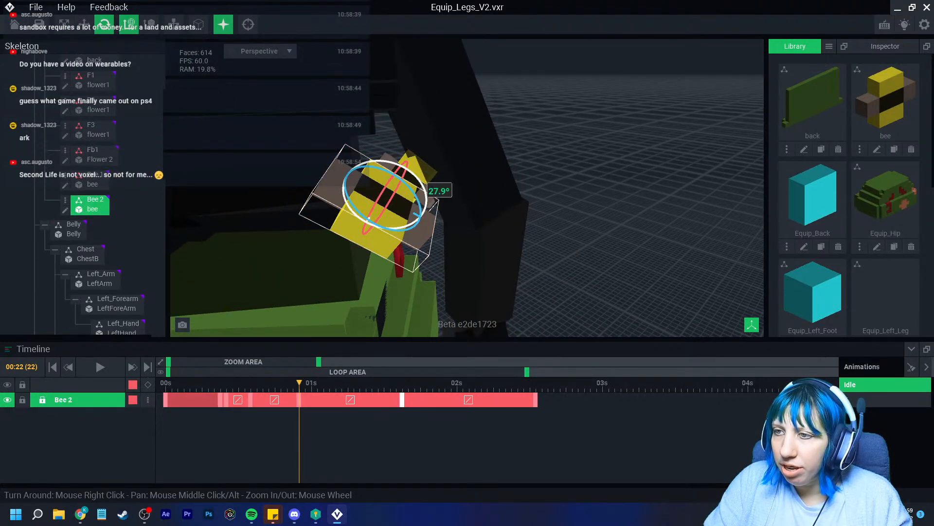
pyautogui.moveTo(434, 208); pyautogui.dragTo(436, 222)
pyautogui.moveTo(458, 209); pyautogui.dragTo(414, 210, button='right')
pyautogui.moveTo(414, 205); pyautogui.dragTo(415, 210)
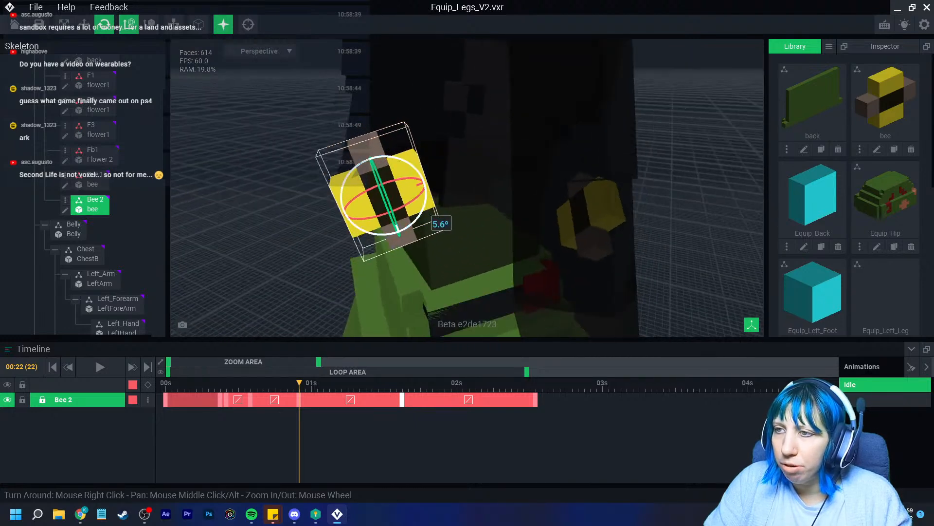
pyautogui.moveTo(415, 210); pyautogui.dragTo(370, 207, button='right')
pyautogui.moveTo(399, 213); pyautogui.dragTo(399, 213)
pyautogui.moveTo(399, 213); pyautogui.dragTo(463, 210, button='right')
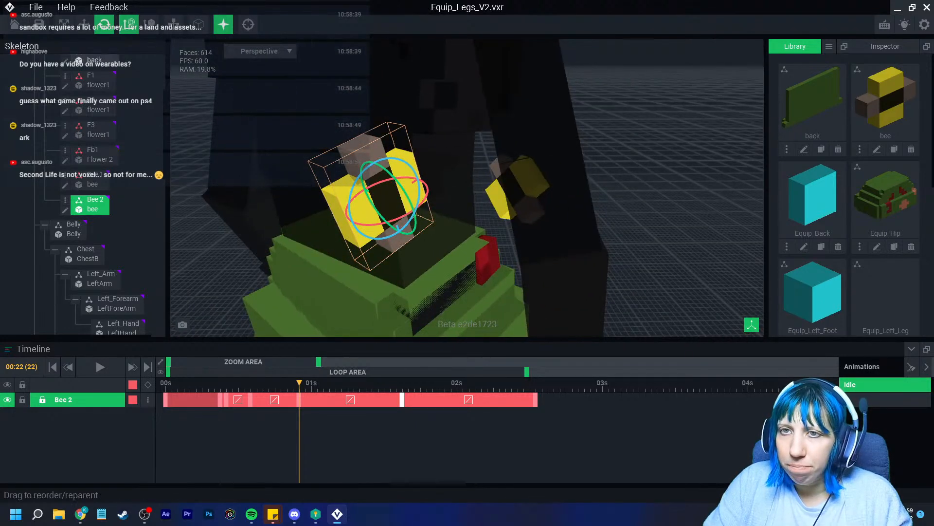
pyautogui.press('w')
# Copy the frame 22 pose to the keyframe near 1.7s and shift Bee 2 up-right
pyautogui.moveTo(300, 383); pyautogui.dragTo(372, 383)
pyautogui.click(299, 399)
pyautogui.rightClick(300, 399)
pyautogui.click(322, 292)
pyautogui.click(402, 400)
pyautogui.rightClick(402, 399)
pyautogui.click(429, 309)
pyautogui.moveTo(421, 177); pyautogui.dragTo(569, 113)
pyautogui.moveTo(563, 118); pyautogui.dragTo(486, 137, button='right')
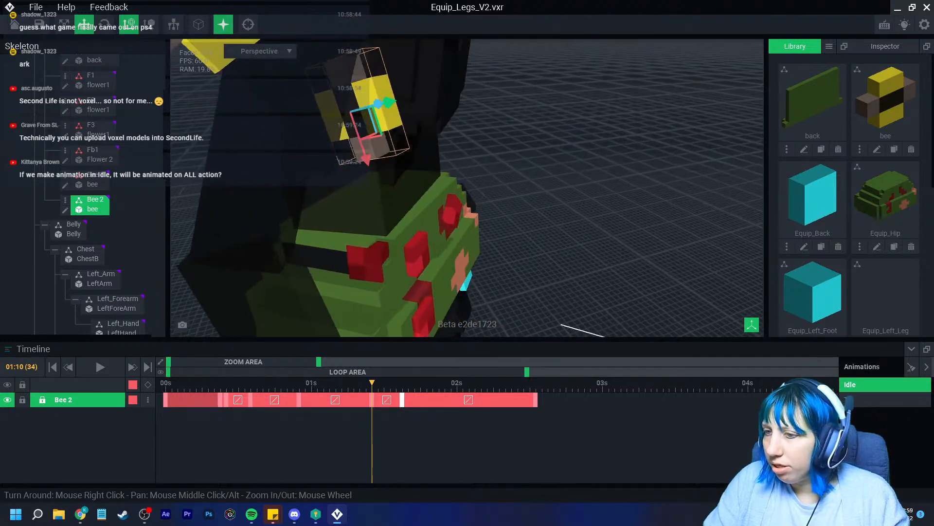
pyautogui.moveTo(167, 384); pyautogui.dragTo(481, 383)
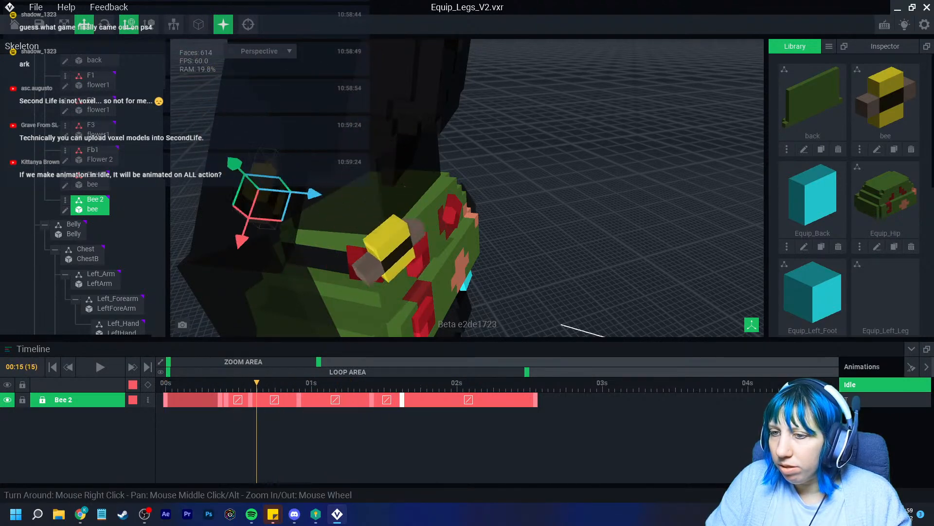
# Paste the frame 34 pose onto the next keyframe and delete the frame 39 keyframe
pyautogui.moveTo(370, 205); pyautogui.dragTo(506, 209, button='right')
pyautogui.scroll(-1, 506, 209)
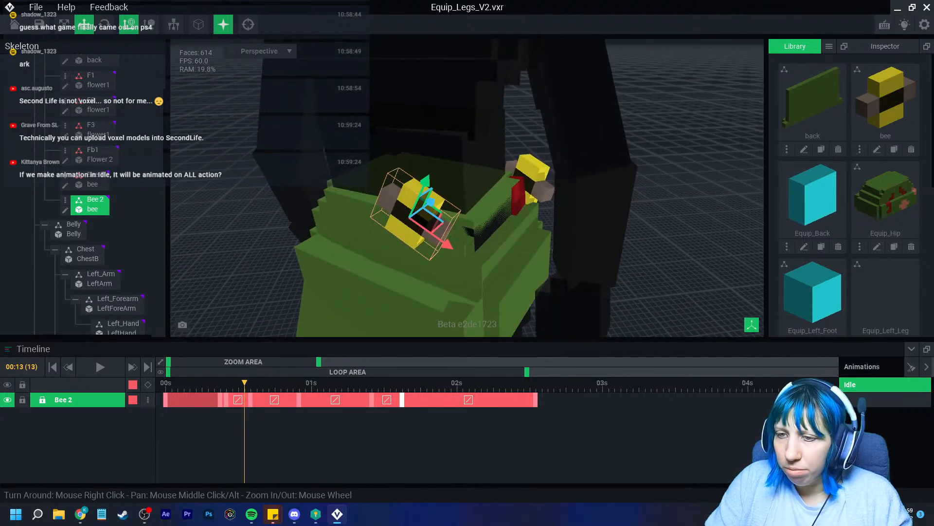
pyautogui.moveTo(245, 383); pyautogui.dragTo(214, 383)
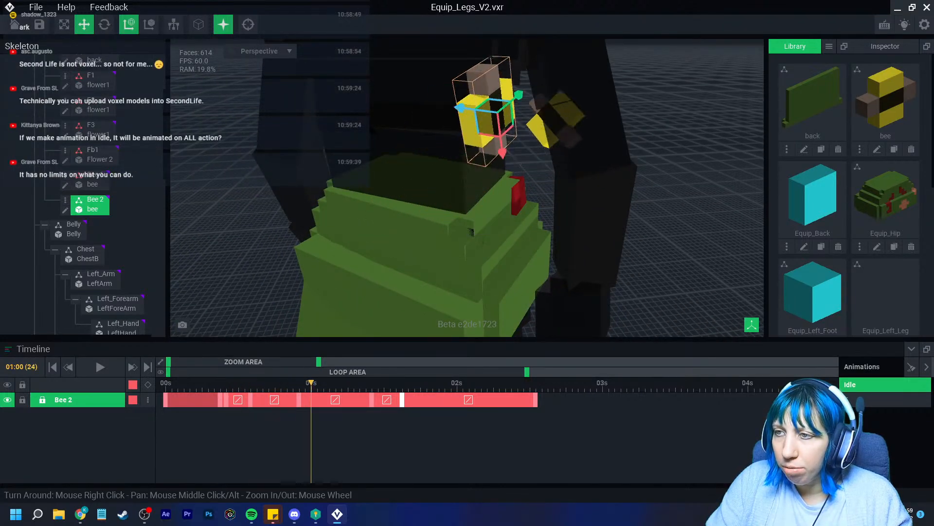
pyautogui.moveTo(348, 384); pyautogui.dragTo(372, 384)
pyautogui.click(371, 399)
pyautogui.rightClick(372, 400)
pyautogui.click(397, 293)
pyautogui.rightClick(403, 400)
pyautogui.click(427, 312)
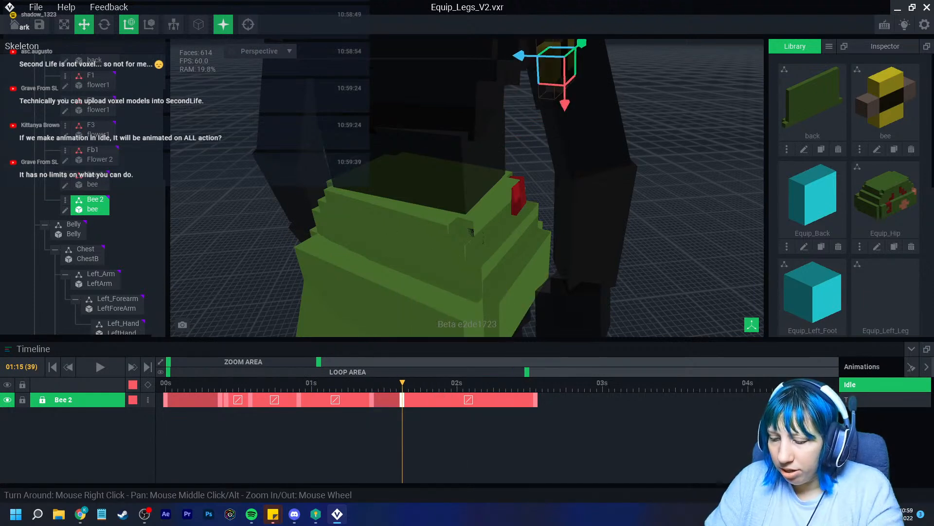
pyautogui.press('Delete')
# Rewind to the start and play the Idle animation
pyautogui.moveTo(403, 384); pyautogui.dragTo(536, 383)
pyautogui.moveTo(584, 233); pyautogui.dragTo(351, 223, button='right')
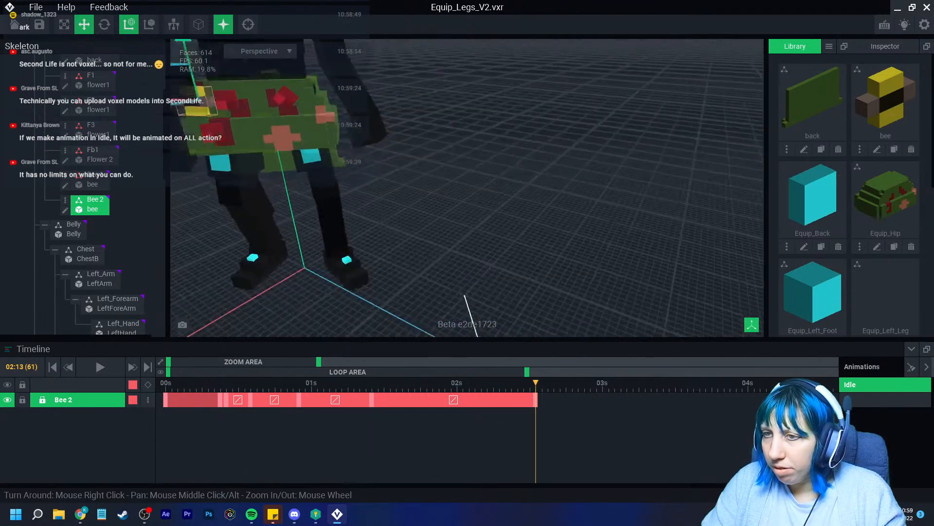
pyautogui.moveTo(350, 224); pyautogui.dragTo(506, 258, button='middle')
pyautogui.scroll(3, 507, 258)
pyautogui.scroll(-2, 506, 258)
pyautogui.moveTo(214, 383); pyautogui.dragTo(165, 384)
pyautogui.click(101, 367)
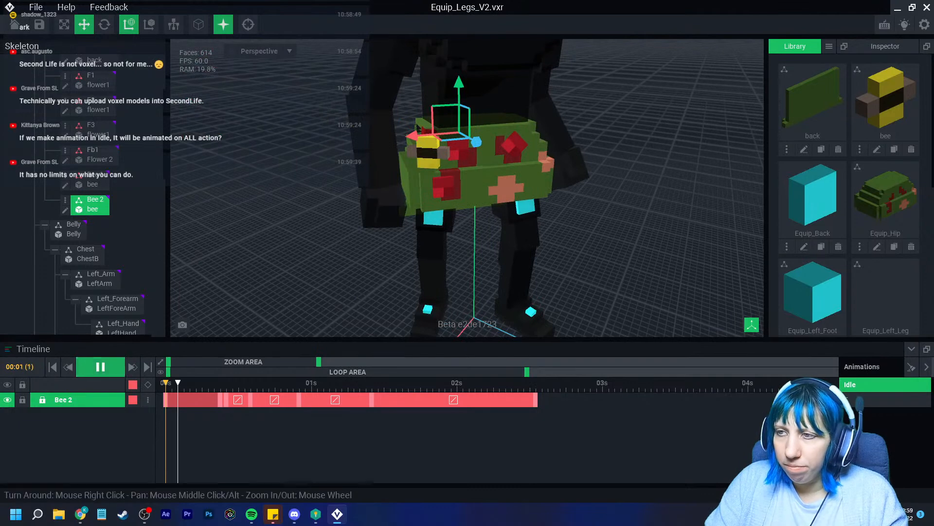
pyautogui.scroll(-4, 584, 224)
pyautogui.click(604, 219)
pyautogui.moveTo(603, 219); pyautogui.dragTo(591, 160, button='right')
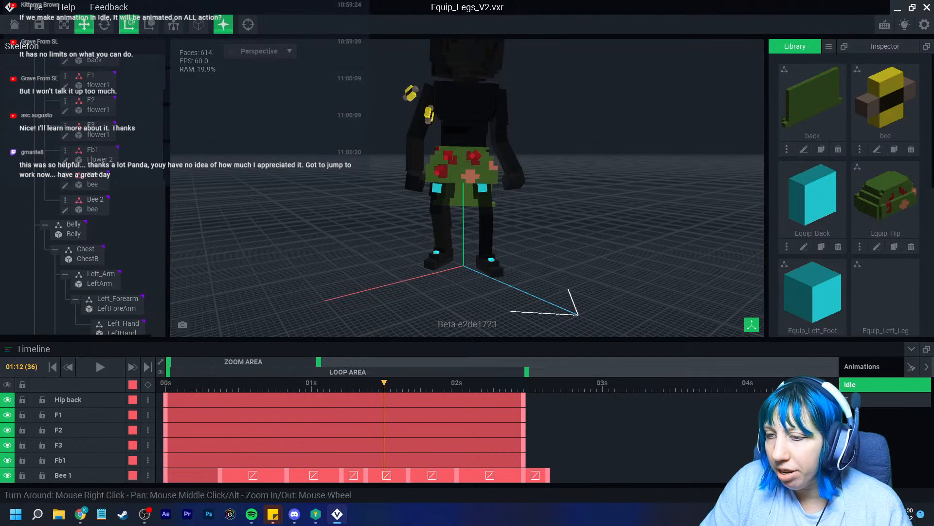
# Stop Idle playback at 02:15 and key every node at that frame
pyautogui.press('space')
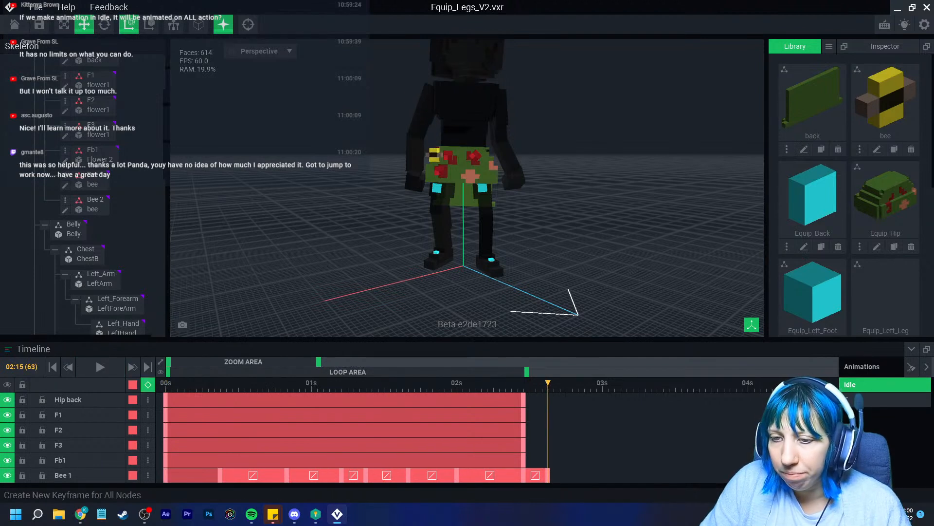
pyautogui.click(147, 385)
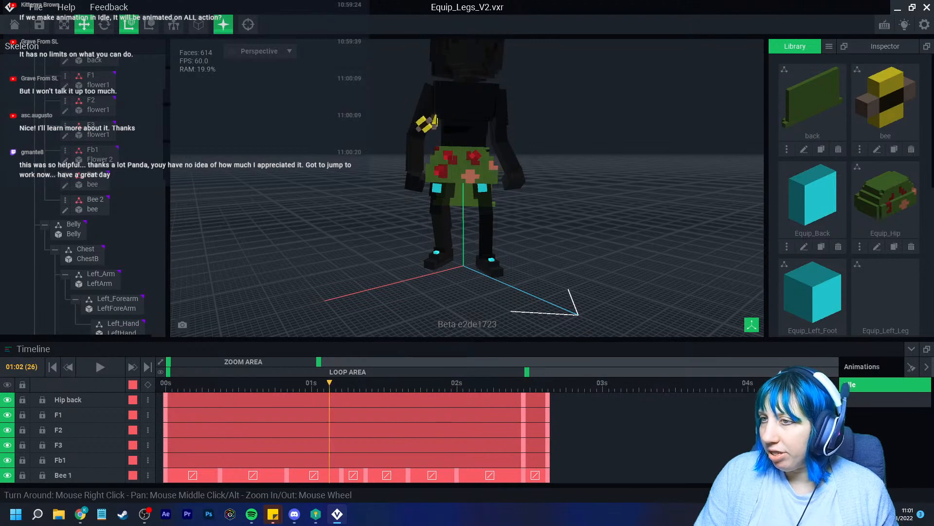
# Frame the character, select Bee 2, and stop playback at 01:02
pyautogui.scroll(3, 468, 195)
pyautogui.moveTo(369, 98); pyautogui.dragTo(438, 244, button='middle')
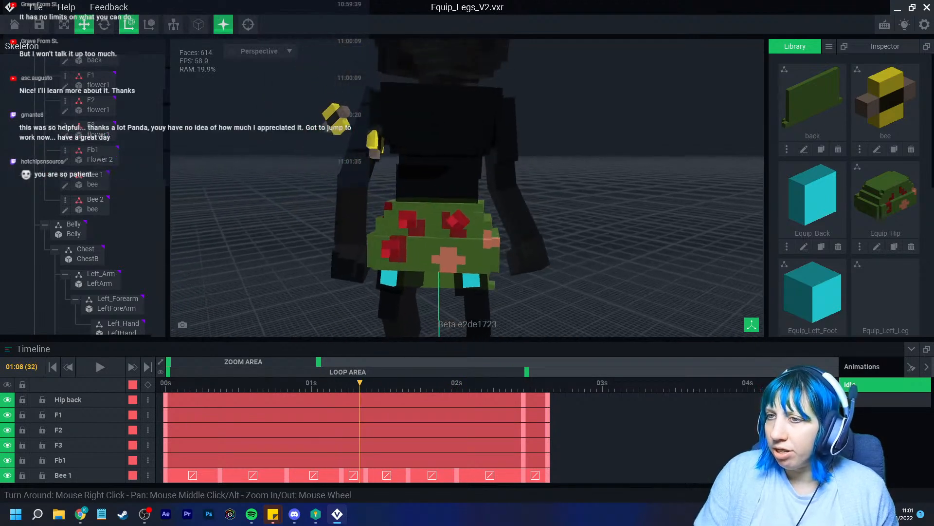
pyautogui.scroll(2, 351, 139)
pyautogui.click(345, 138)
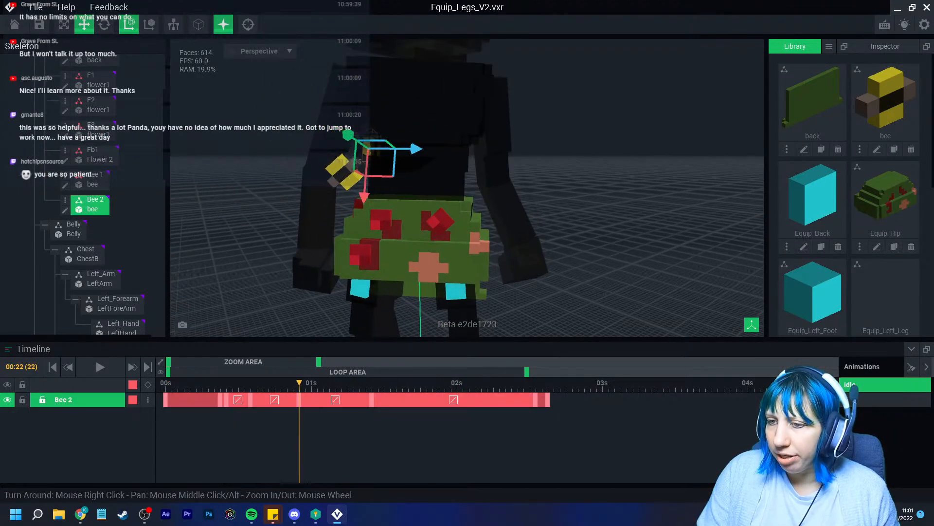
pyautogui.press('space')
pyautogui.scroll(2, 407, 136)
pyautogui.moveTo(407, 136); pyautogui.dragTo(453, 171, button='right')
# Key a new Bee 2 pose at 01:02 by rotating it and sliding it sideways 6.8
pyautogui.click(104, 24)
pyautogui.moveTo(311, 146); pyautogui.dragTo(292, 115, button='right')
pyautogui.moveTo(248, 126); pyautogui.dragTo(267, 116)
pyautogui.moveTo(268, 117); pyautogui.dragTo(270, 122, button='right')
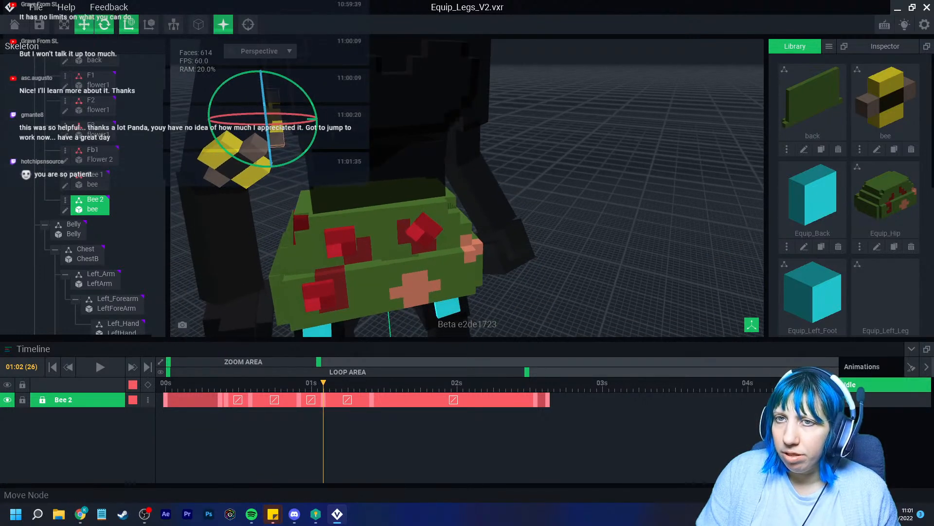
pyautogui.click(84, 24)
pyautogui.moveTo(324, 119); pyautogui.dragTo(335, 118)
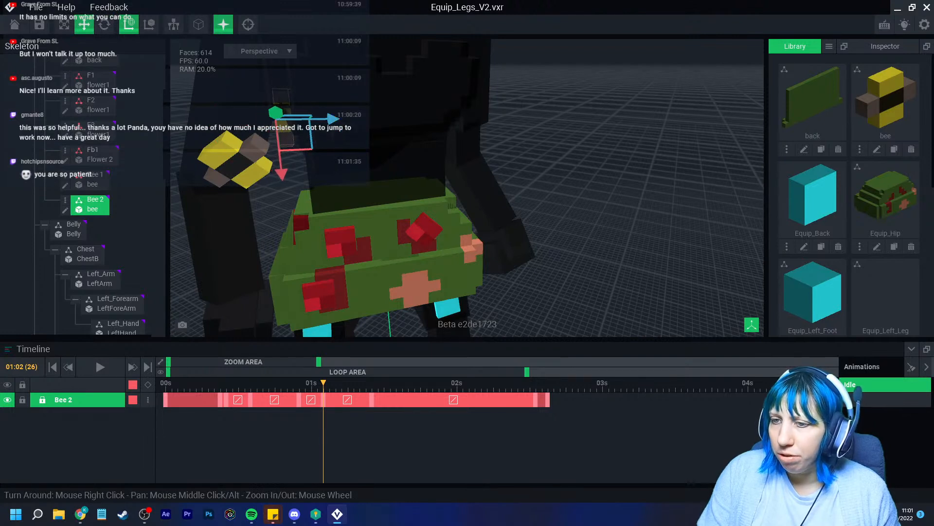
# At 01:10 shift Bee 2 by -8.2, lower it, rotate about 99.5°, then scrub to the end
pyautogui.moveTo(323, 383); pyautogui.dragTo(372, 383)
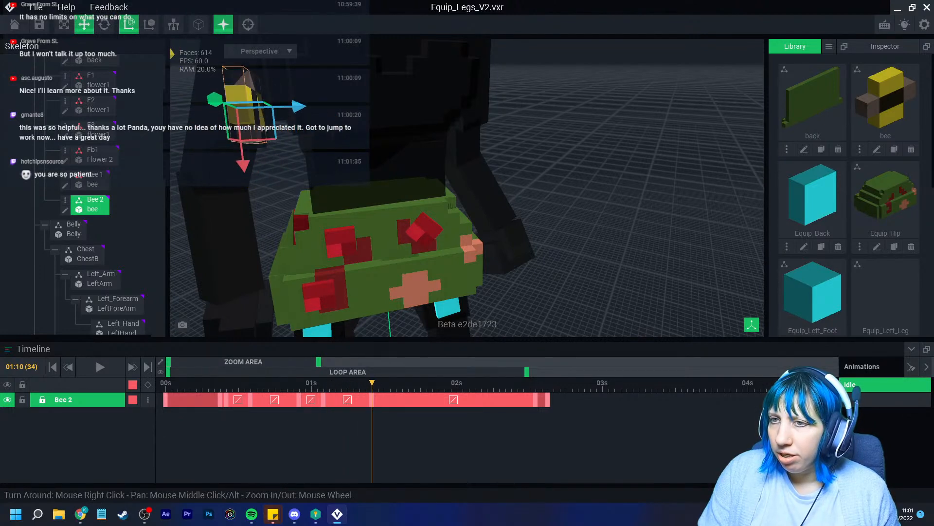
pyautogui.moveTo(298, 105); pyautogui.dragTo(314, 106)
pyautogui.moveTo(262, 164); pyautogui.dragTo(268, 215)
pyautogui.click(104, 24)
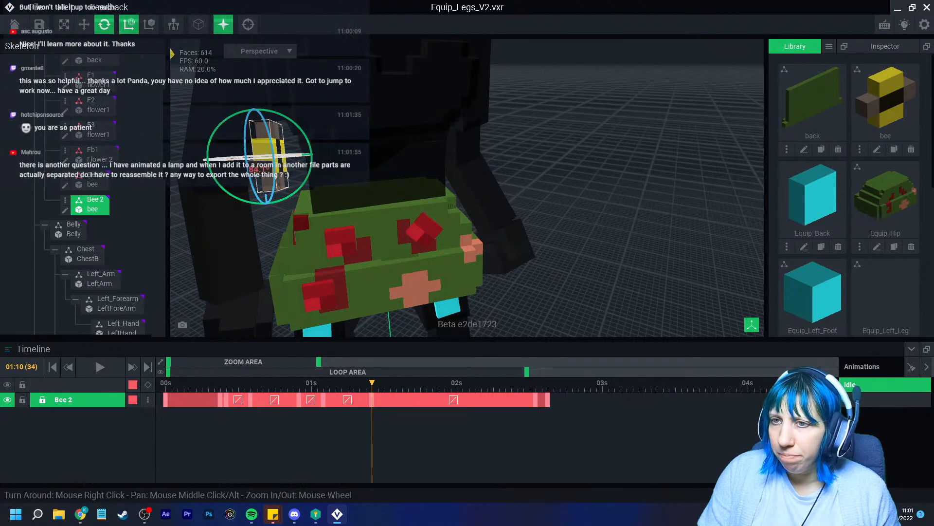
pyautogui.moveTo(273, 170); pyautogui.dragTo(287, 231, button='right')
pyautogui.moveTo(276, 170); pyautogui.dragTo(282, 152)
pyautogui.moveTo(372, 383); pyautogui.dragTo(548, 383)
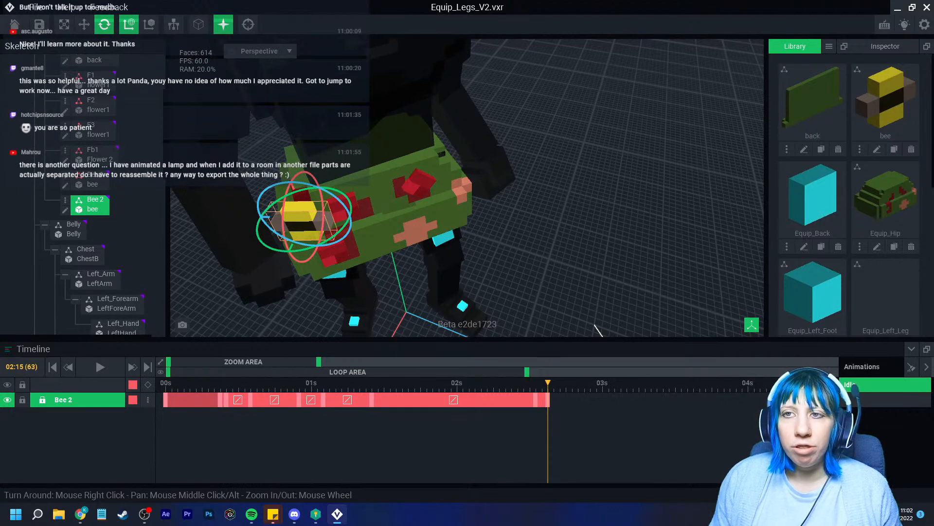
# Save the current scene and return to the Animator start page
pyautogui.click(14, 25)
pyautogui.click(365, 187)
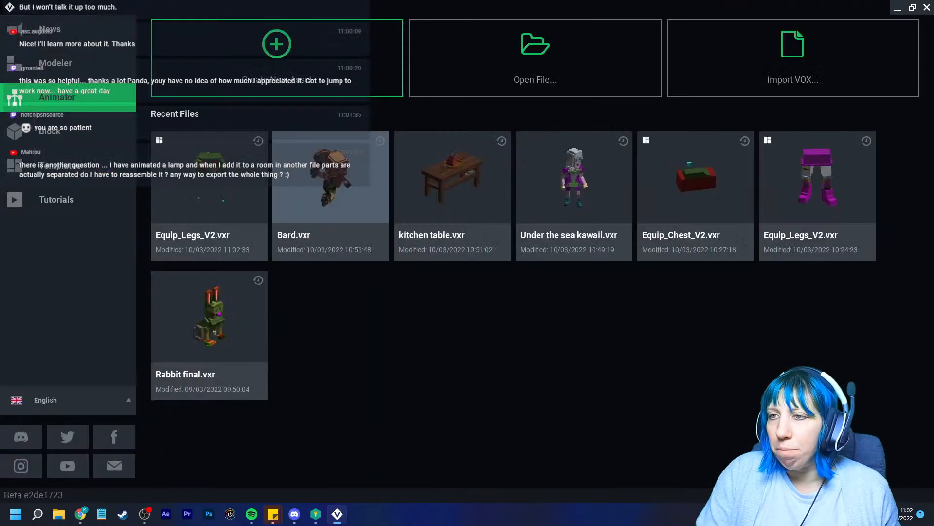
pyautogui.click(69, 166)
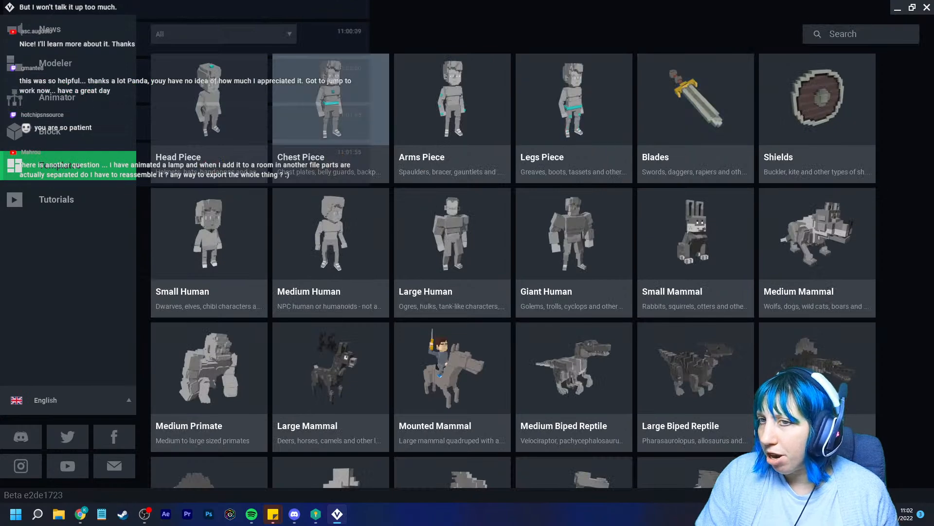
pyautogui.click(68, 97)
# Open final.vxr from Sandbox stream > castle > War room > final and orbit the stone room
pyautogui.click(536, 59)
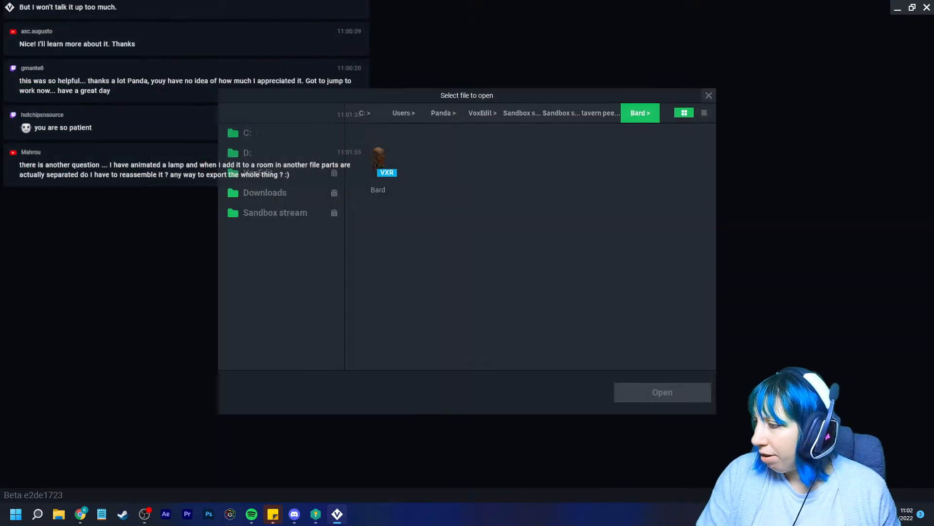
pyautogui.click(279, 193)
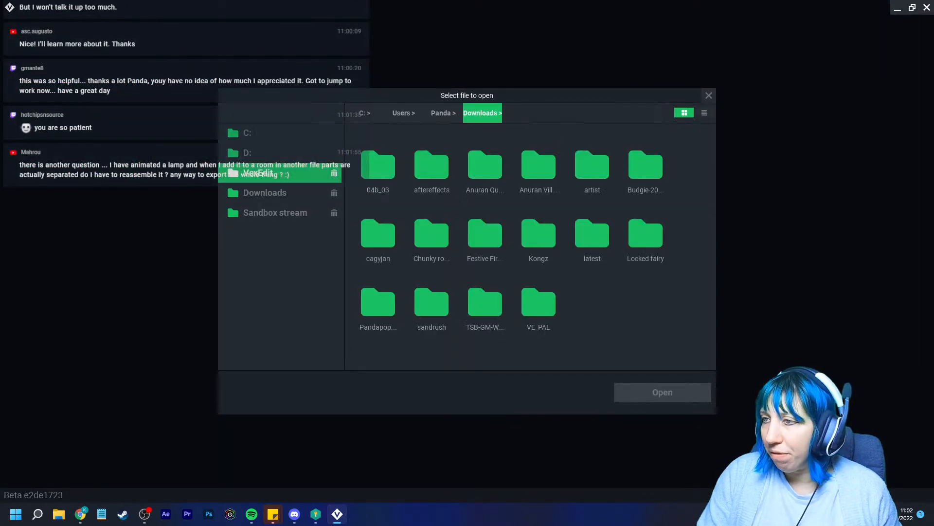
pyautogui.click(275, 213)
pyautogui.doubleClick(646, 166)
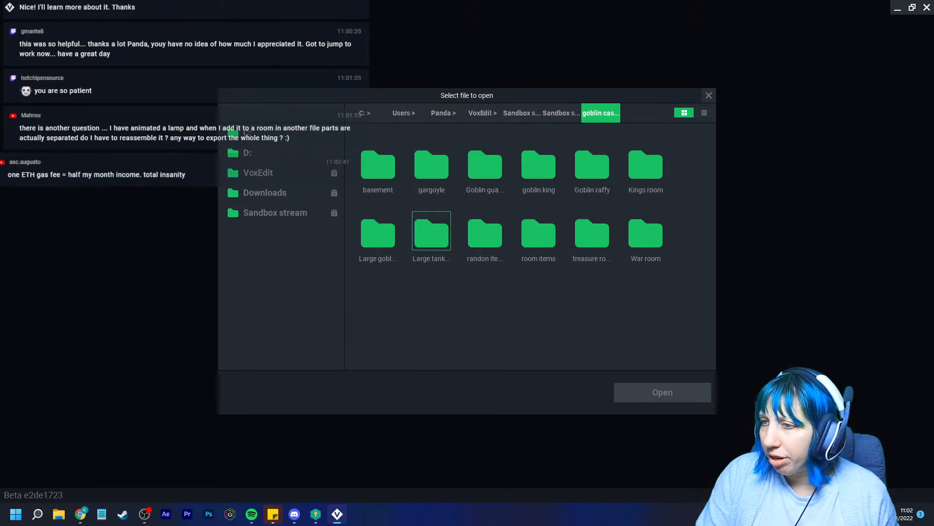
pyautogui.doubleClick(646, 234)
pyautogui.doubleClick(379, 162)
pyautogui.click(378, 162)
pyautogui.scroll(-5, 438, 233)
pyautogui.moveTo(414, 234); pyautogui.dragTo(516, 205, button='right')
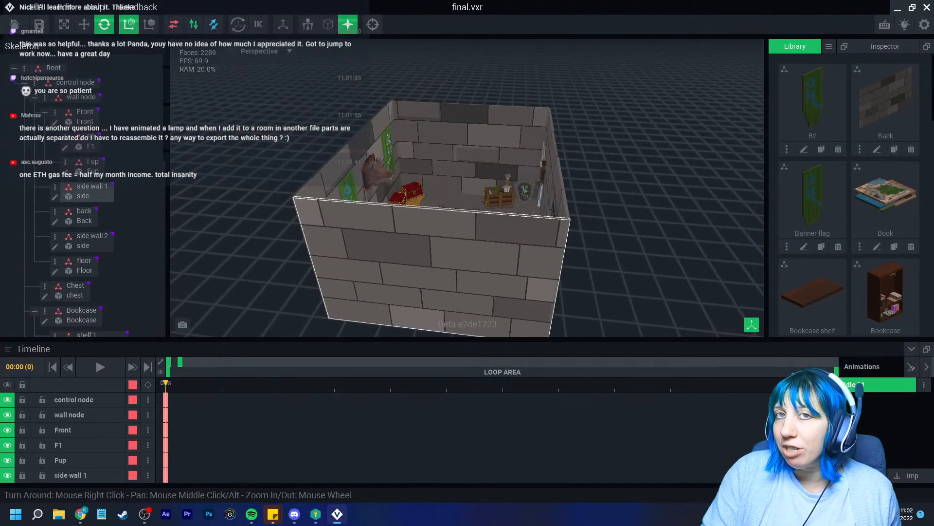
pyautogui.scroll(5, 467, 195)
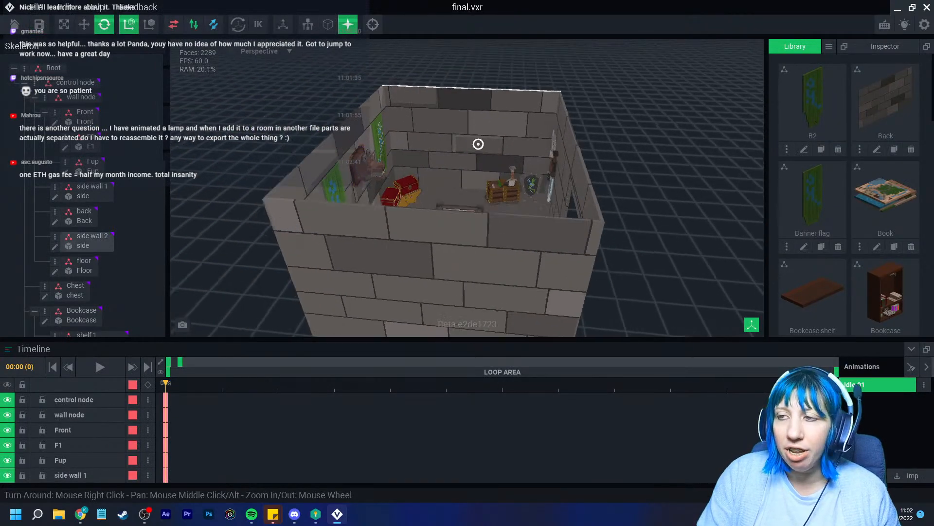
pyautogui.scroll(2, 467, 194)
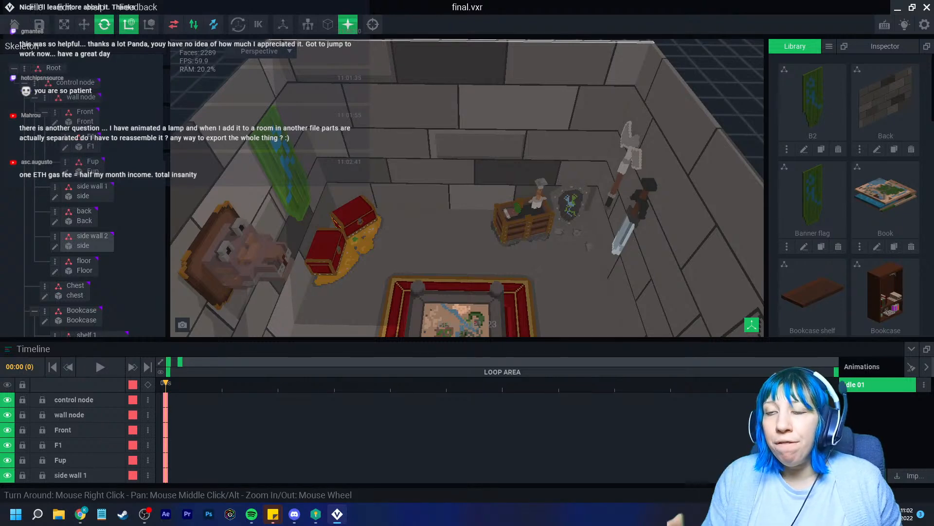
pyautogui.scroll(-4, 467, 187)
pyautogui.moveTo(515, 204); pyautogui.dragTo(394, 104, button='right')
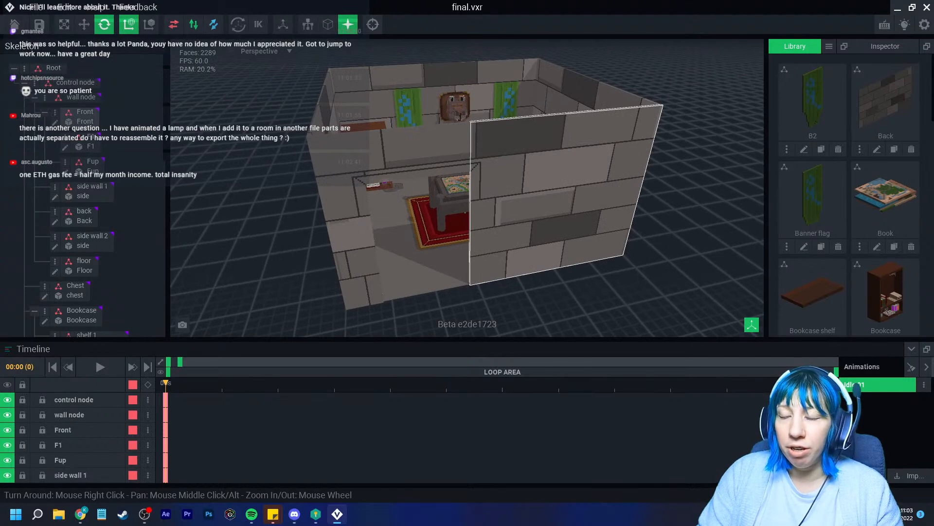
pyautogui.moveTo(472, 215); pyautogui.dragTo(498, 268, button='right')
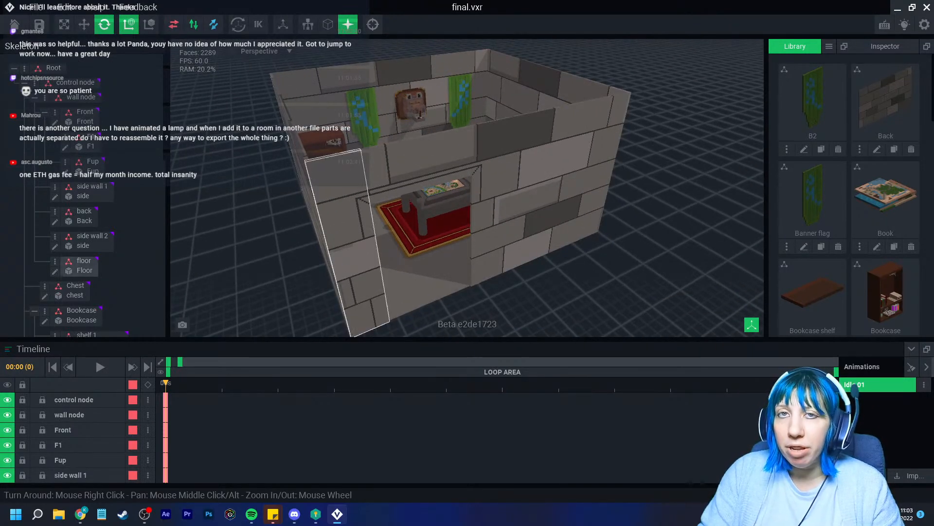
pyautogui.moveTo(377, 236)
pyautogui.mouseDown(button='right')
pyautogui.moveTo(359, 195)
pyautogui.moveTo(359, 234)
pyautogui.mouseUp(button='right')
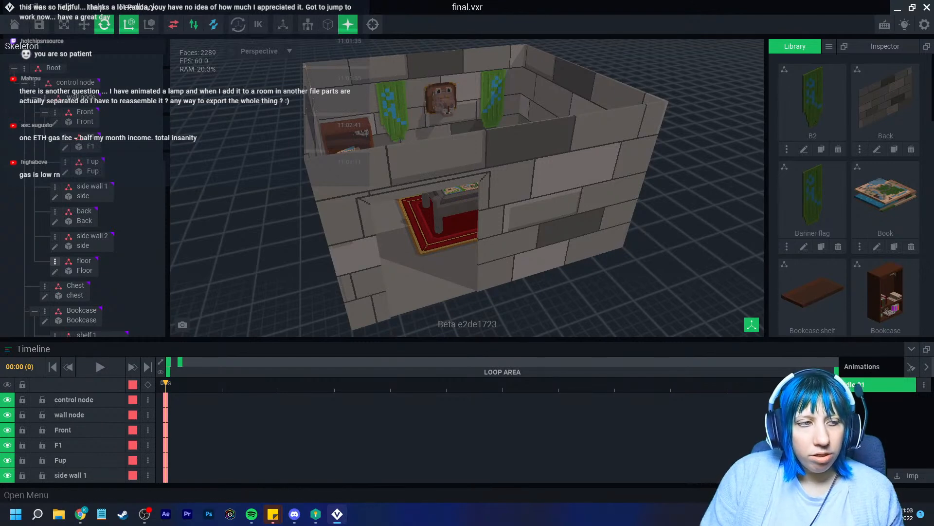
pyautogui.moveTo(518, 205); pyautogui.dragTo(589, 265, button='right')
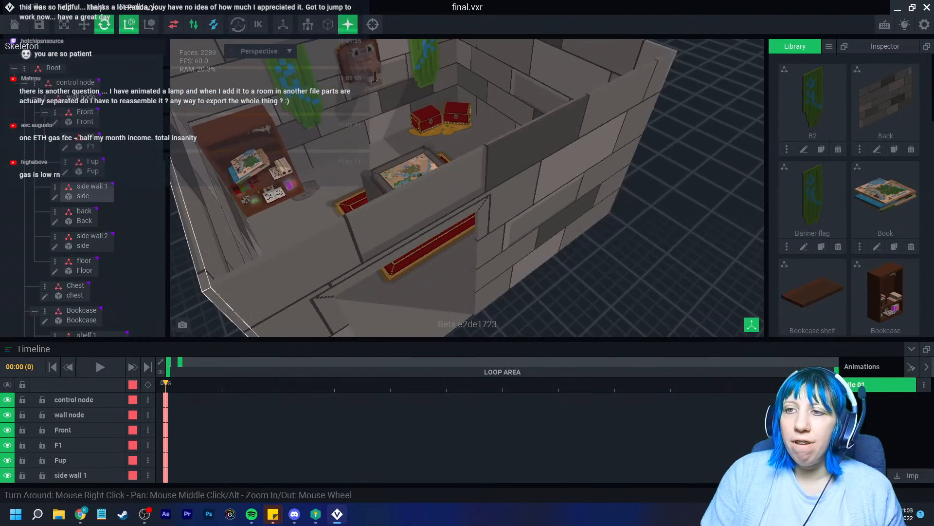
pyautogui.scroll(-3, 547, 222)
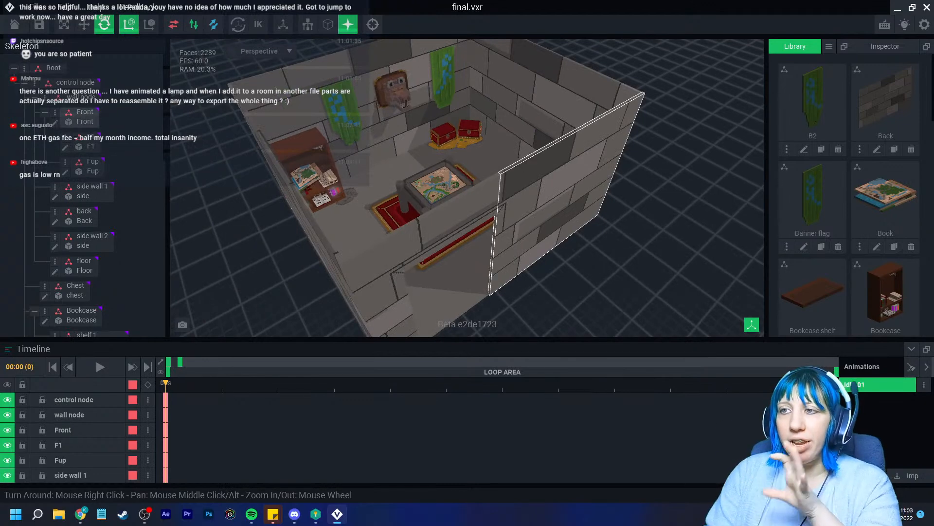
pyautogui.moveTo(550, 222); pyautogui.dragTo(497, 188, button='right')
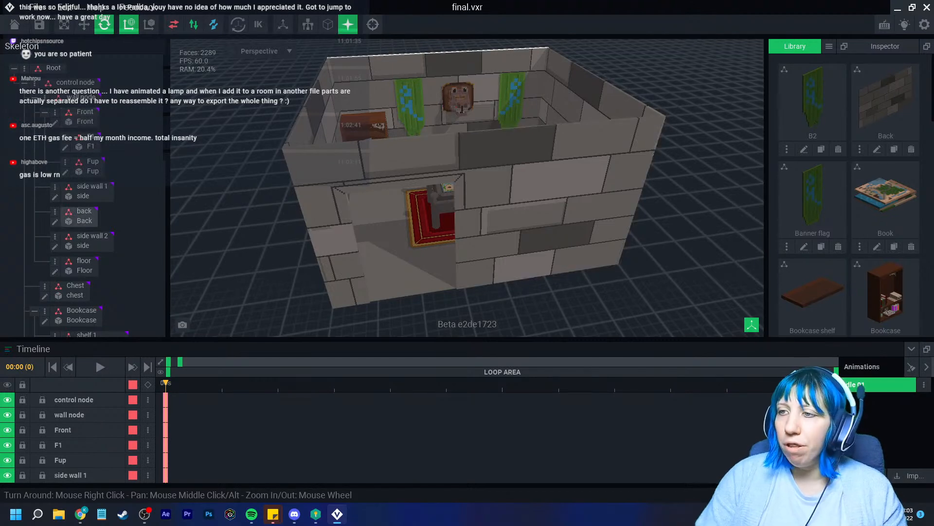
pyautogui.scroll(3, 487, 195)
pyautogui.moveTo(487, 195); pyautogui.dragTo(452, 165, button='right')
pyautogui.scroll(-3, 453, 166)
pyautogui.scroll(-1, 467, 190)
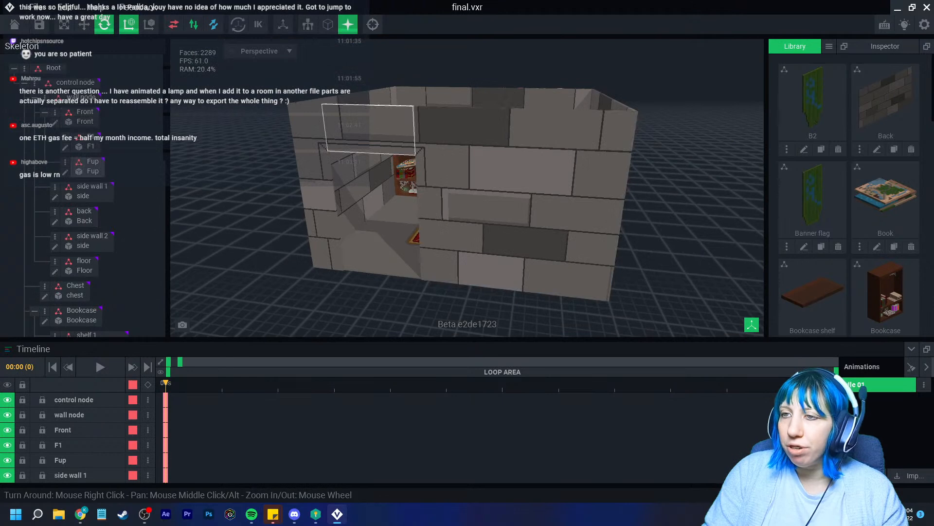
pyautogui.moveTo(360, 243); pyautogui.dragTo(377, 243, button='right')
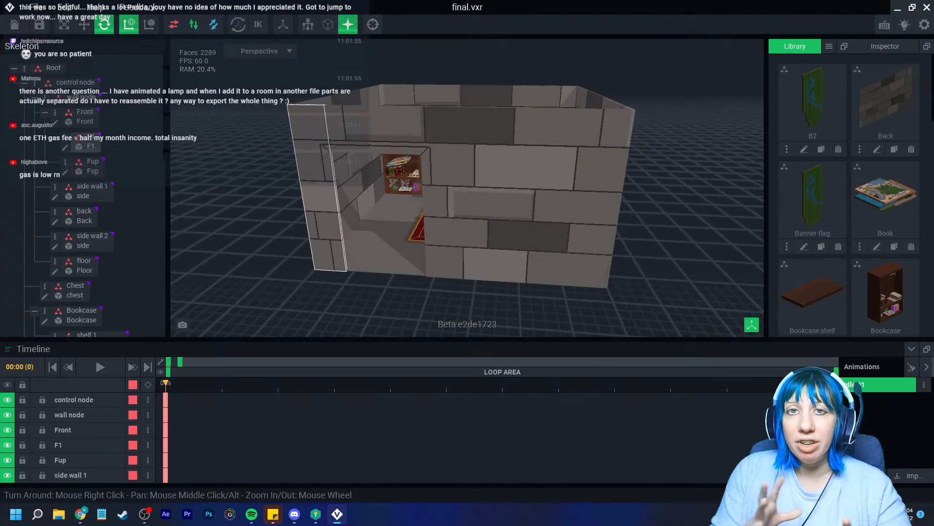
pyautogui.moveTo(436, 214); pyautogui.dragTo(444, 215, button='right')
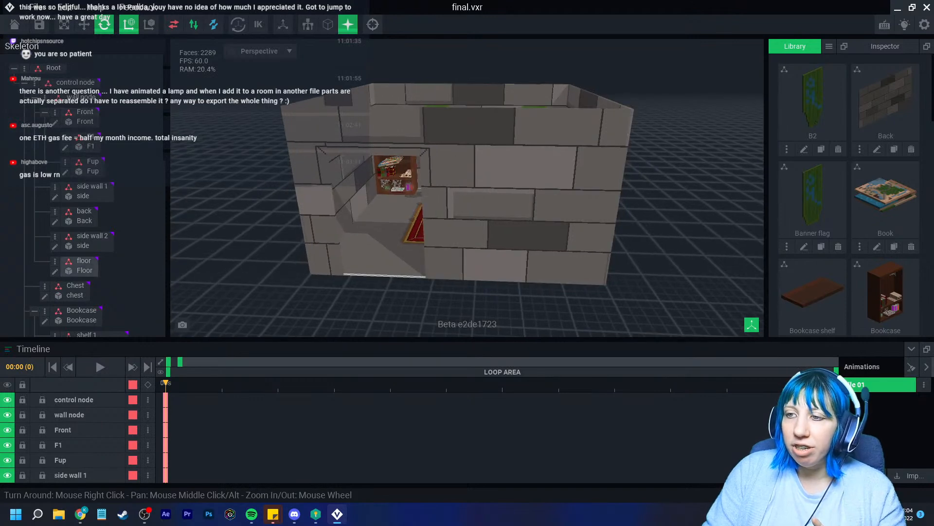
pyautogui.scroll(5, 372, 272)
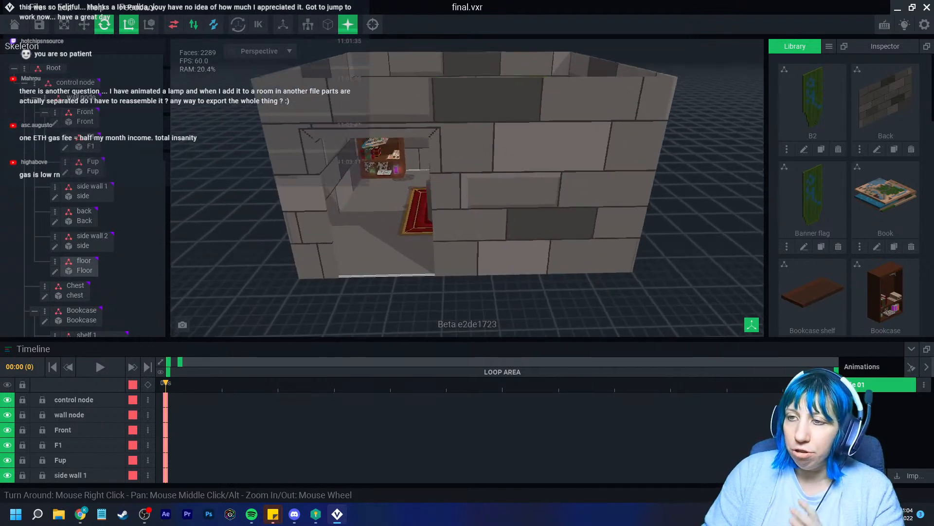
pyautogui.scroll(-5, 372, 271)
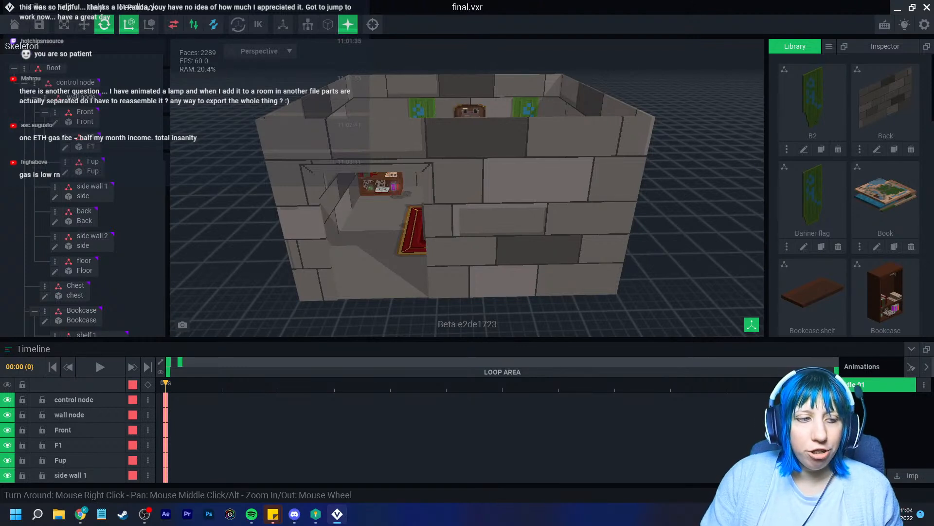
pyautogui.moveTo(432, 219); pyautogui.dragTo(402, 297, button='right')
pyautogui.scroll(-3, 399, 265)
pyautogui.scroll(5, 401, 292)
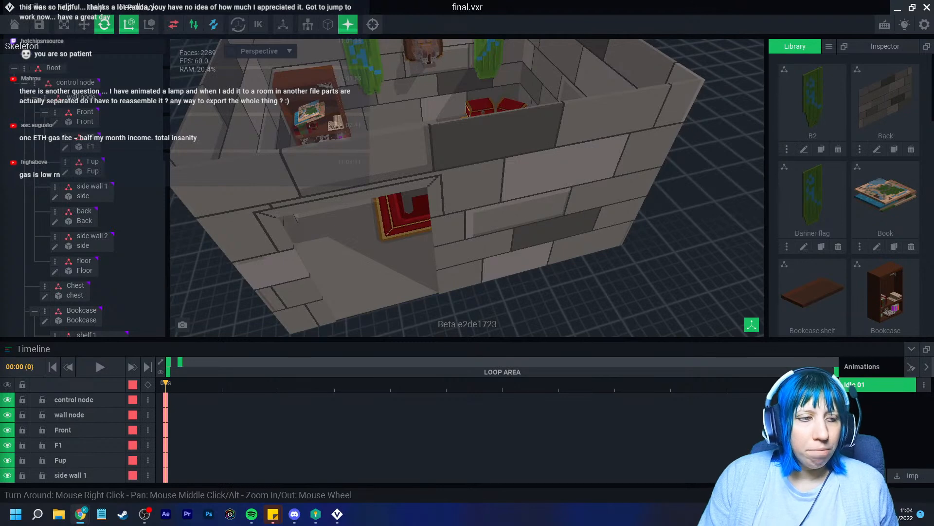
pyautogui.moveTo(506, 287); pyautogui.dragTo(470, 263, button='right')
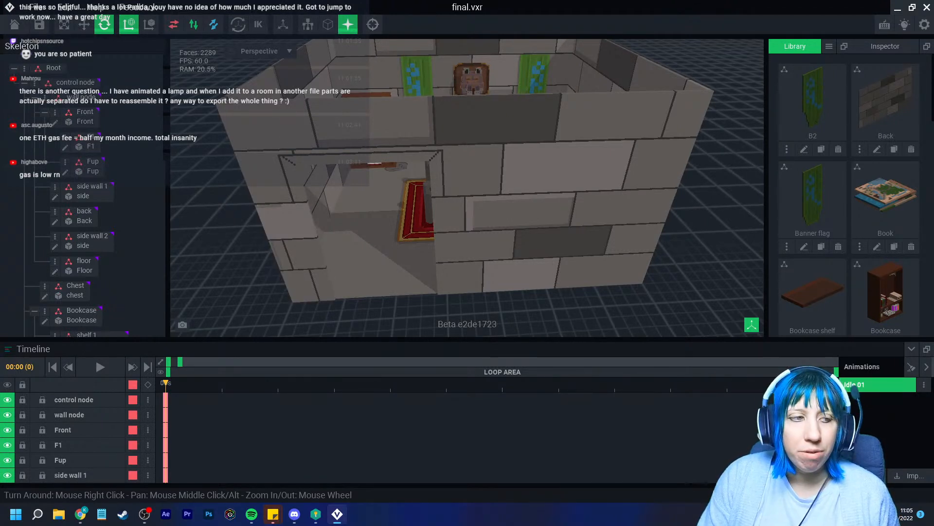
pyautogui.moveTo(370, 234); pyautogui.dragTo(414, 246, button='right')
pyautogui.moveTo(414, 234); pyautogui.dragTo(431, 311, button='middle')
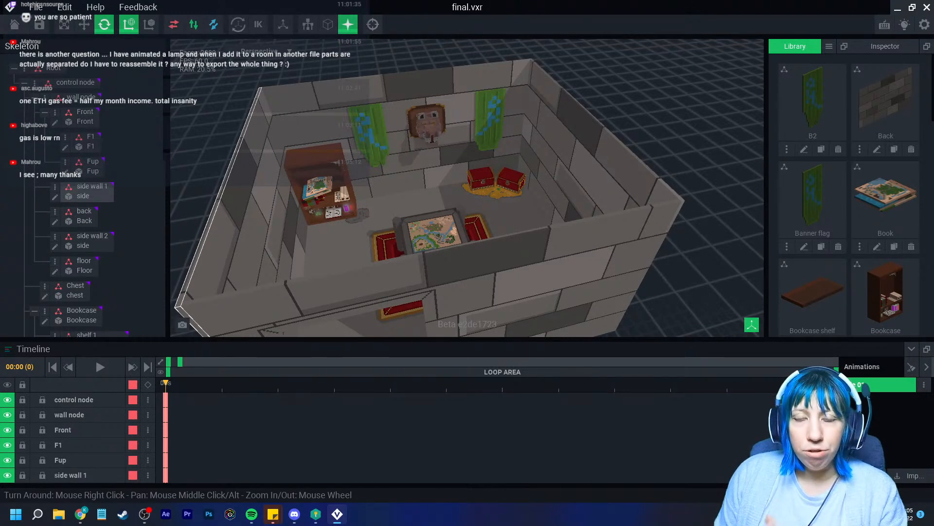
# Save the stone room and open final.vxr from VoxEdit > Monday project > Room > final
pyautogui.click(14, 25)
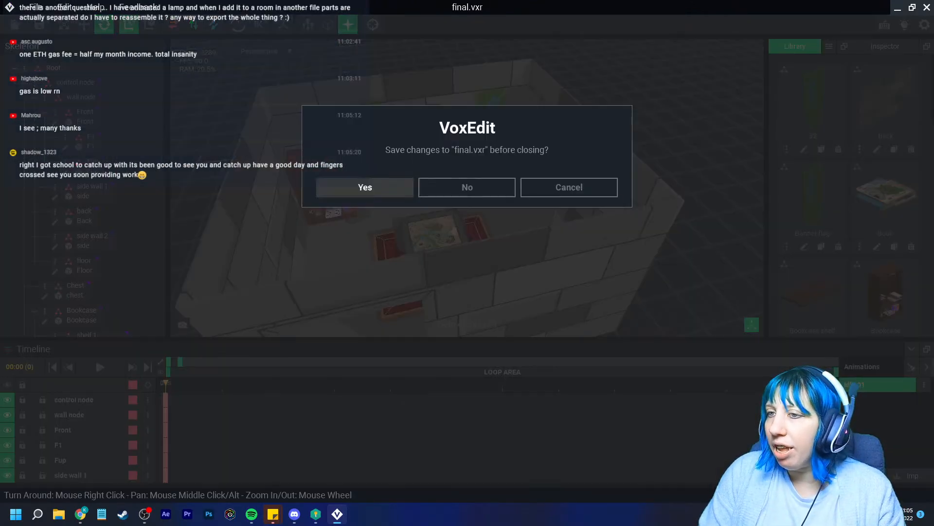
pyautogui.click(365, 187)
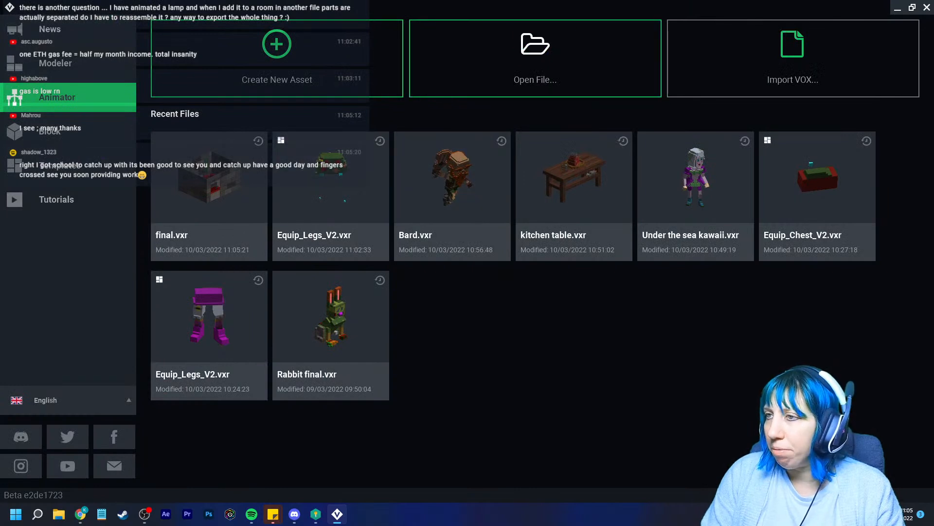
pyautogui.click(536, 58)
pyautogui.click(258, 172)
pyautogui.scroll(-3, 485, 185)
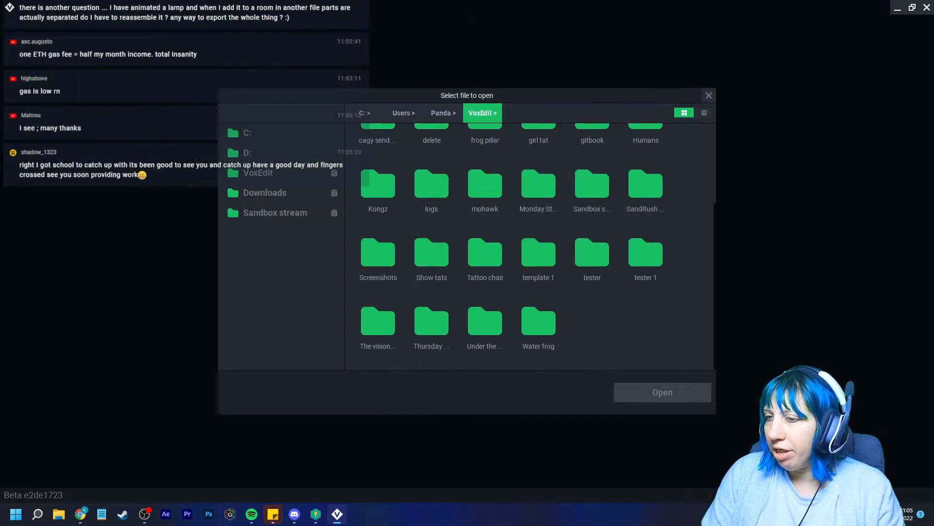
pyautogui.doubleClick(538, 184)
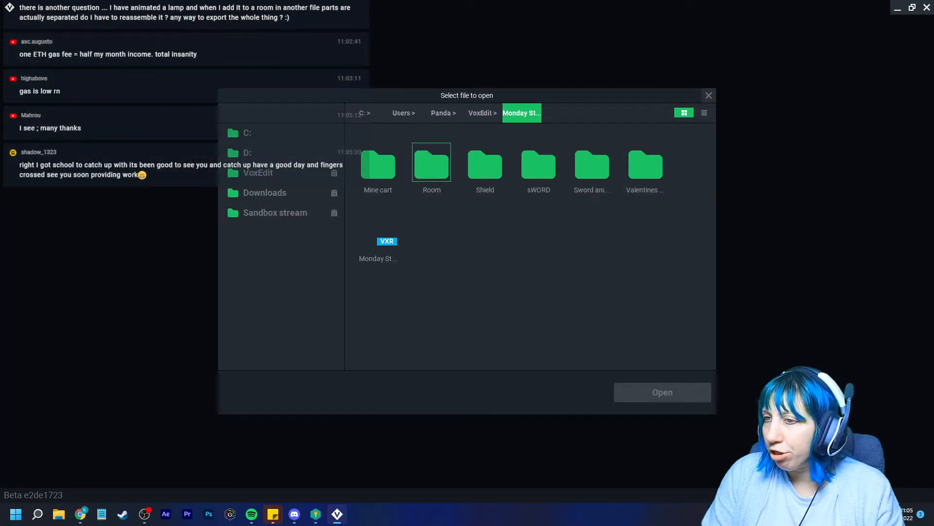
pyautogui.doubleClick(431, 162)
pyautogui.doubleClick(378, 162)
pyautogui.click(378, 162)
pyautogui.click(662, 392)
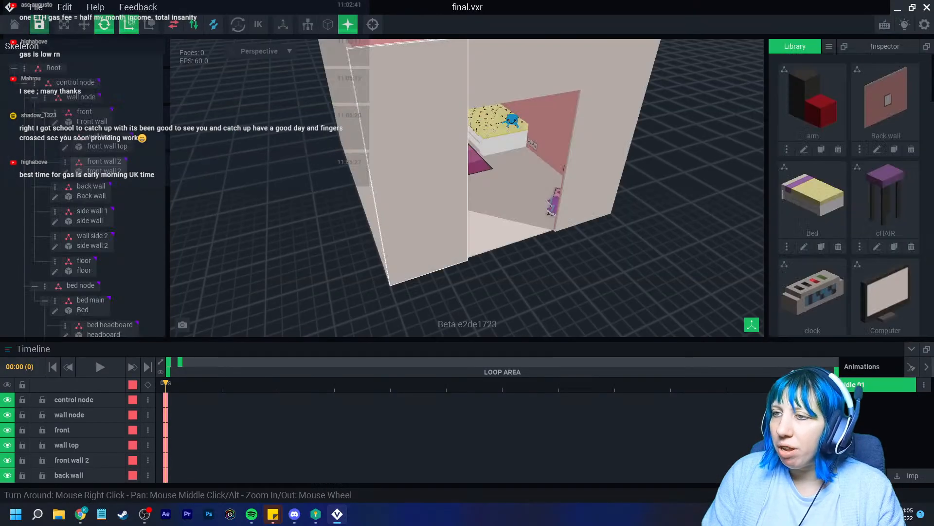
# Look around the pink bedroom from above and toward the desk, then close the scene
pyautogui.moveTo(389, 204); pyautogui.dragTo(447, 183, button='right')
pyautogui.scroll(5, 455, 265)
pyautogui.scroll(4, 446, 184)
pyautogui.moveTo(458, 146); pyautogui.dragTo(494, 203, button='middle')
pyautogui.moveTo(494, 202); pyautogui.dragTo(492, 183, button='right')
pyautogui.scroll(-4, 550, 177)
pyautogui.scroll(-4, 506, 200)
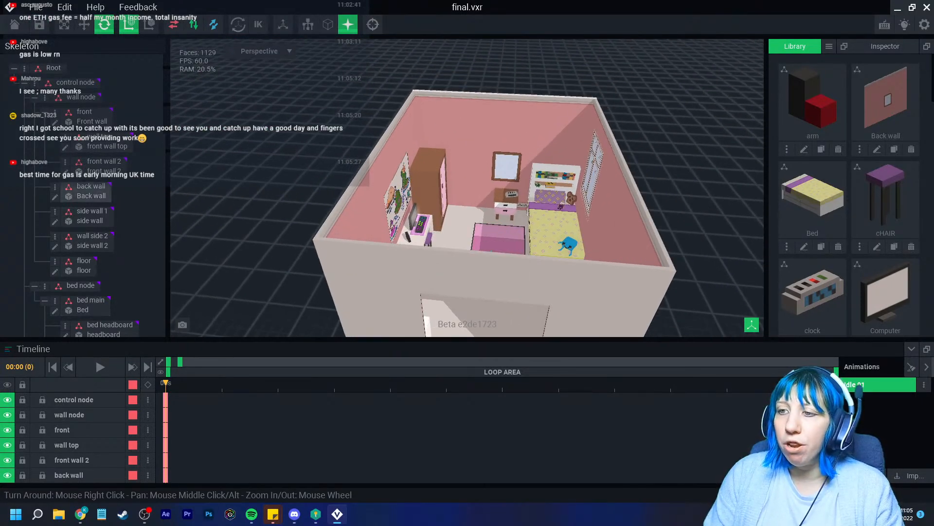
pyautogui.scroll(-1, 491, 183)
pyautogui.click(15, 24)
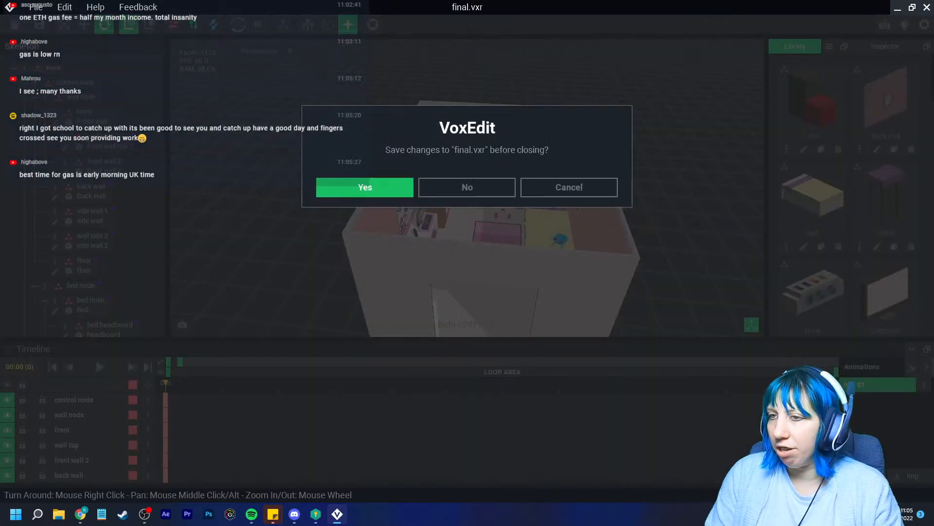
# Save final.vxr, then open Wardrobe.vxr from VoxEdit > Assignments > February > Wardrobe
pyautogui.click(365, 186)
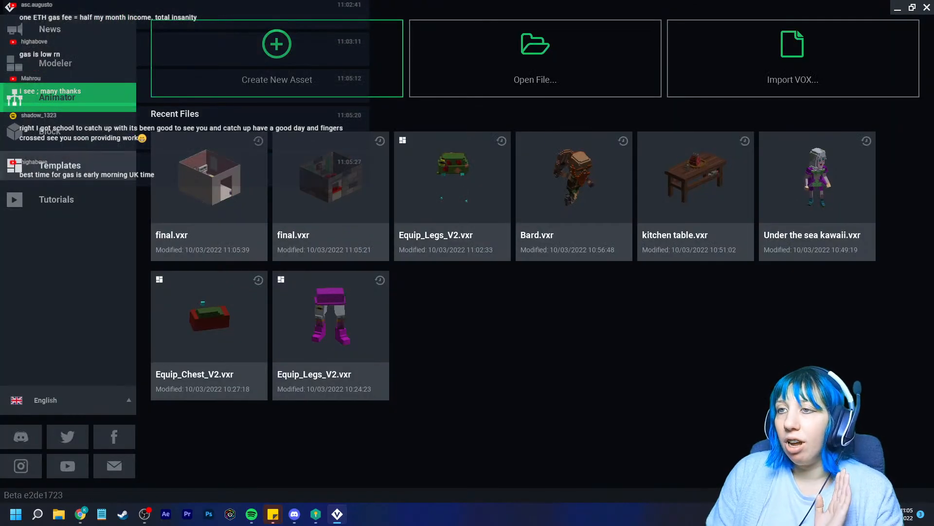
pyautogui.click(536, 59)
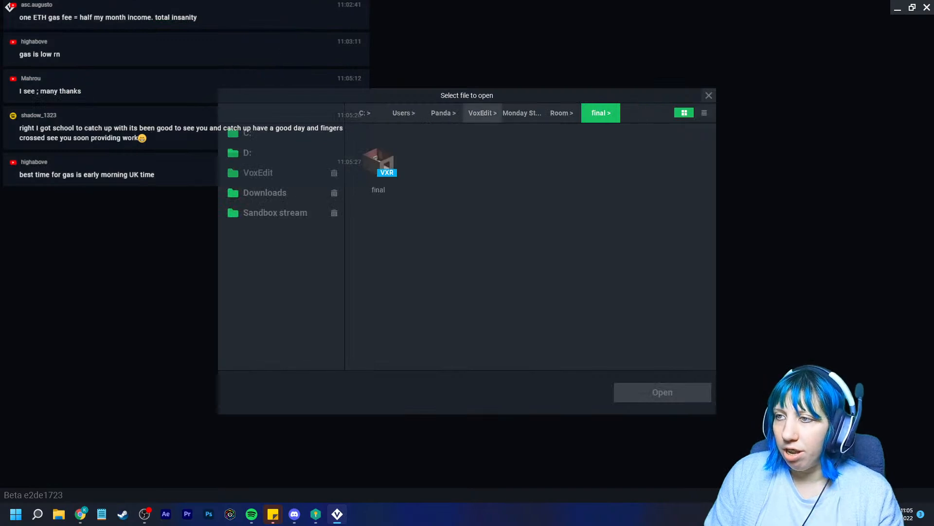
pyautogui.click(287, 170)
pyautogui.doubleClick(382, 168)
pyautogui.click(481, 113)
pyautogui.doubleClick(431, 166)
pyautogui.doubleClick(431, 165)
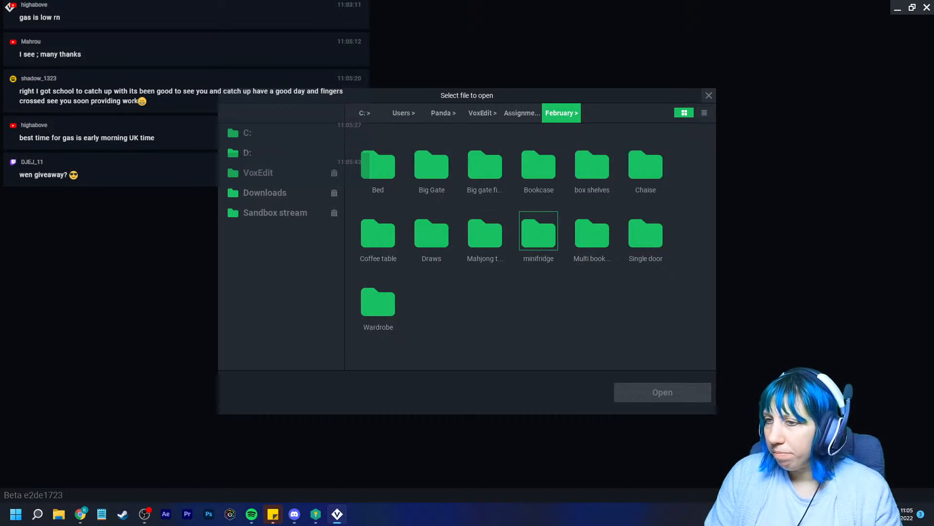
pyautogui.click(378, 301)
pyautogui.doubleClick(378, 162)
# Play the wardrobe's Closing 01 animation, then preview Open 01, Open 02, Opening 01 and Opening 02
pyautogui.scroll(4, 468, 185)
pyautogui.moveTo(506, 190); pyautogui.dragTo(438, 190, button='right')
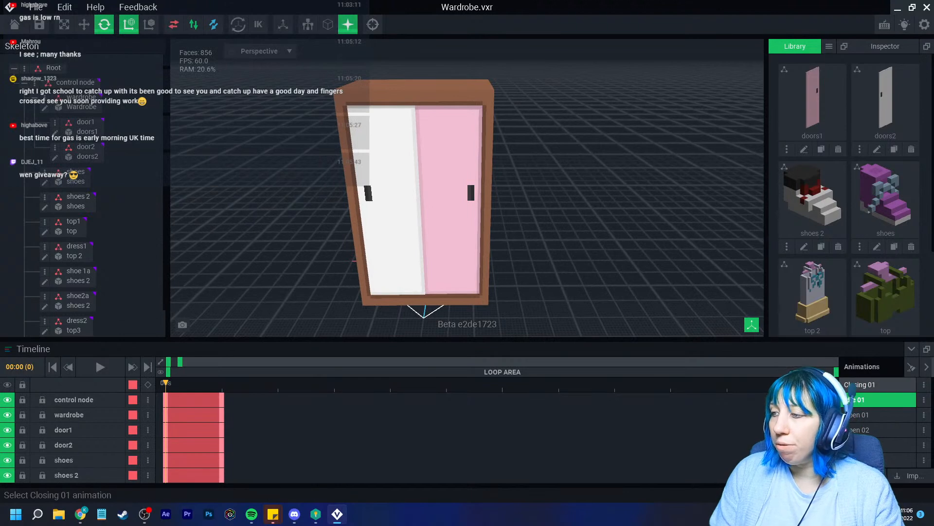
pyautogui.click(871, 385)
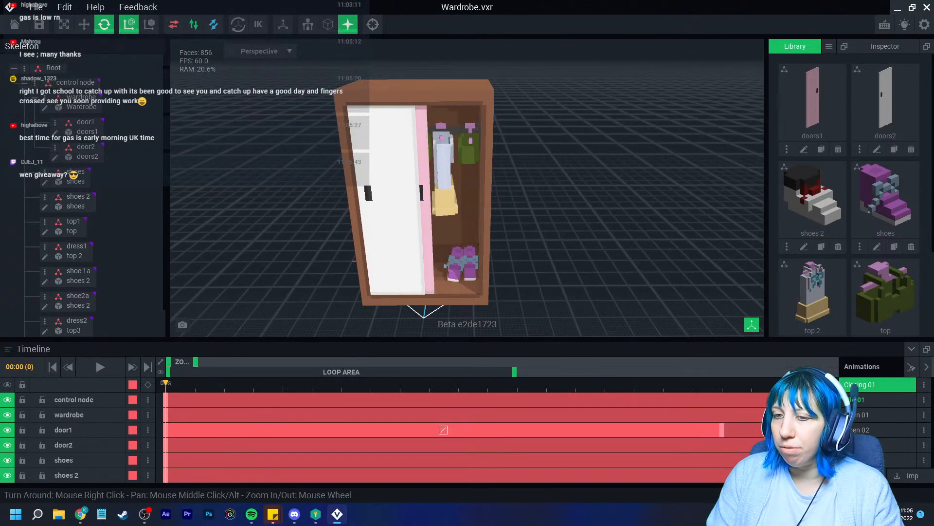
pyautogui.click(100, 367)
pyautogui.click(871, 414)
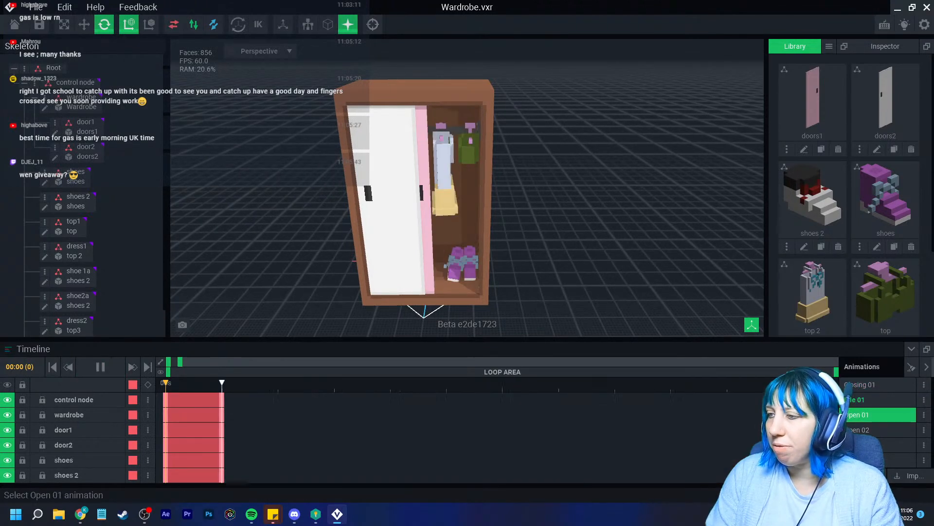
pyautogui.click(876, 430)
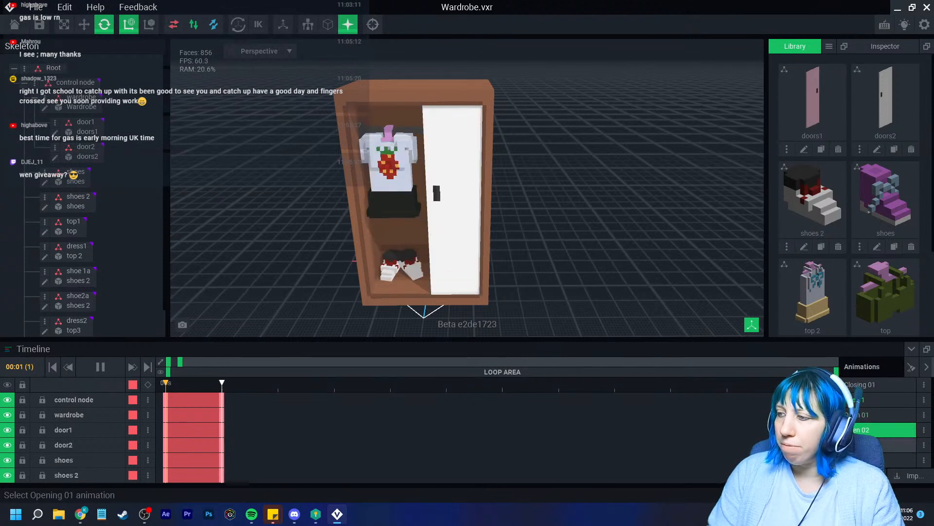
pyautogui.click(876, 445)
pyautogui.click(876, 459)
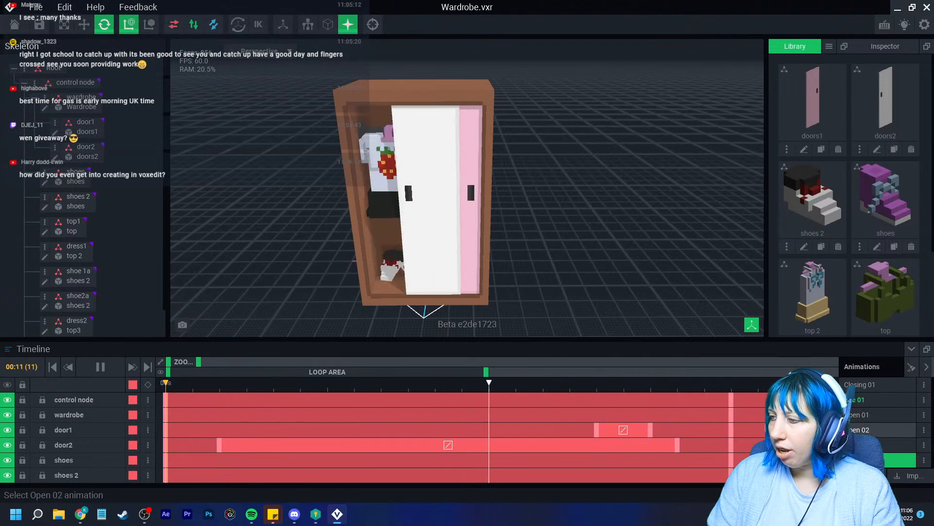
# Flip between Idle 01, Closing 01 and the Open/Opening animations, then stop playback
pyautogui.click(876, 400)
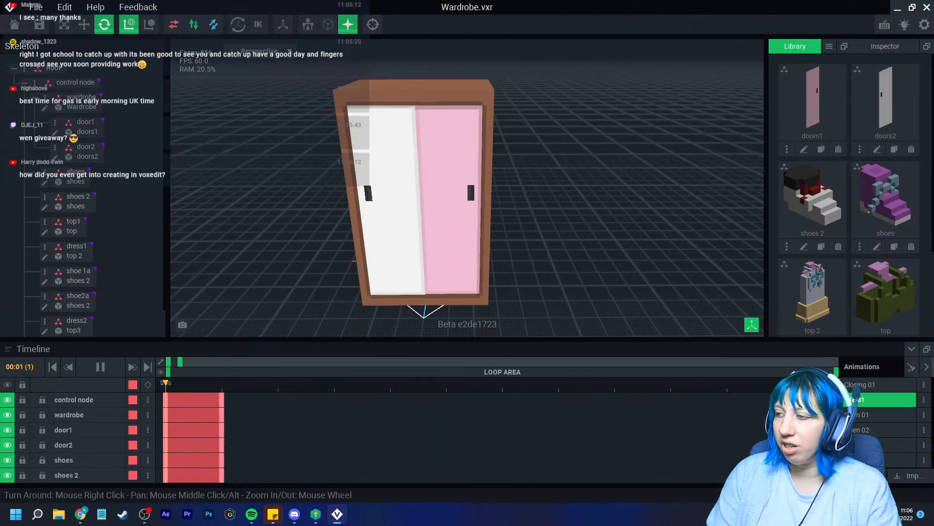
pyautogui.click(876, 384)
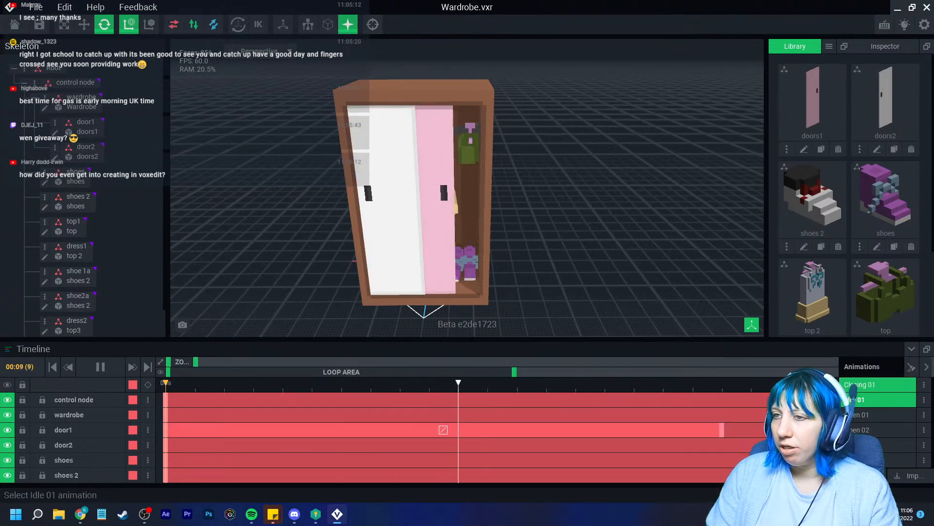
pyautogui.click(876, 400)
pyautogui.click(876, 385)
pyautogui.click(876, 400)
pyautogui.click(876, 415)
pyautogui.click(876, 430)
pyautogui.click(876, 445)
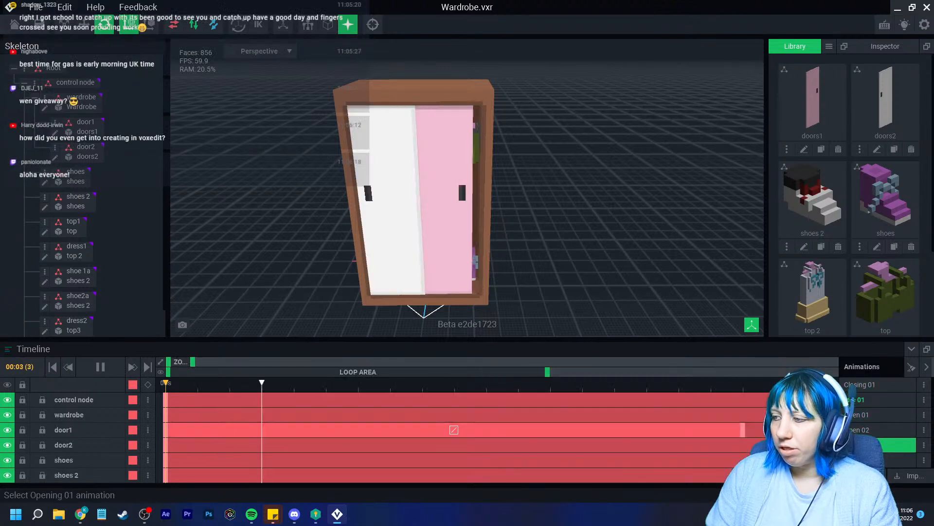
pyautogui.click(876, 415)
pyautogui.click(100, 366)
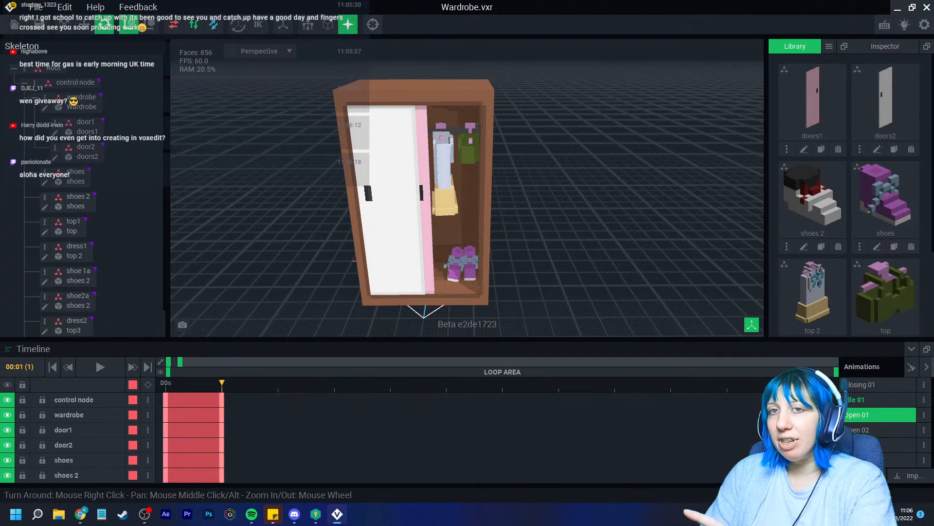
# Save Wardrobe.vxr and reopen the final.vxr room scene
pyautogui.click(15, 24)
pyautogui.click(364, 188)
pyautogui.click(361, 188)
# View the bedroom's desk, wardrobe and the whole poster up close
pyautogui.moveTo(361, 188); pyautogui.dragTo(292, 194, button='right')
pyautogui.scroll(8, 467, 187)
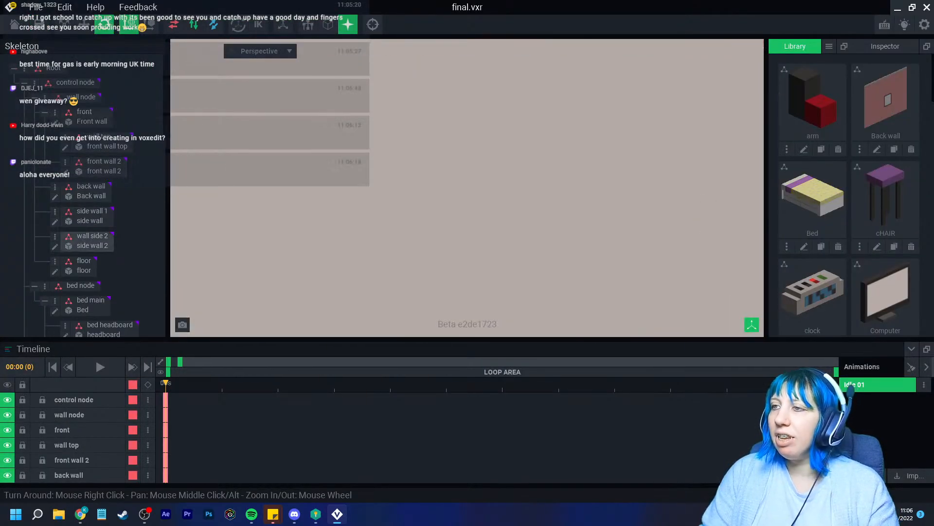
pyautogui.moveTo(555, 301); pyautogui.dragTo(588, 236, button='middle')
pyautogui.moveTo(589, 236); pyautogui.dragTo(579, 253, button='right')
pyautogui.scroll(3, 579, 253)
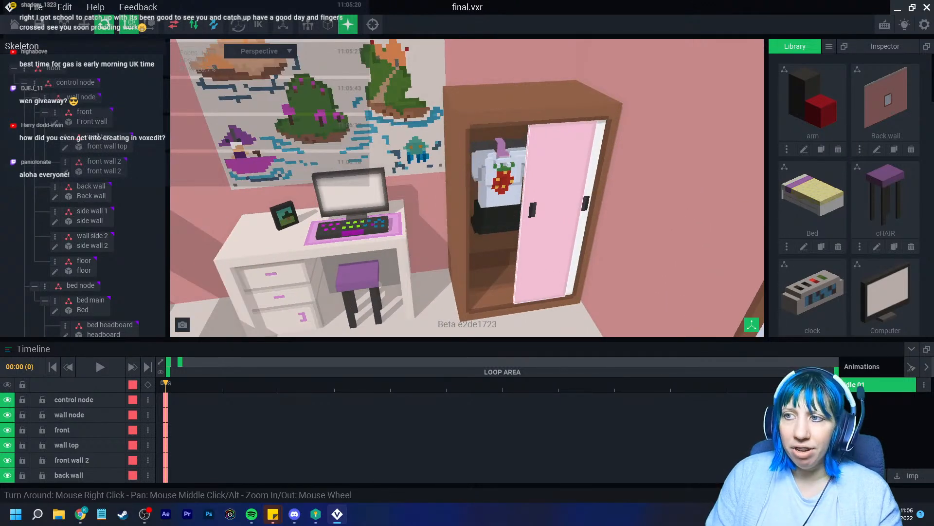
pyautogui.scroll(-2, 633, 195)
pyautogui.moveTo(633, 195); pyautogui.dragTo(682, 234, button='middle')
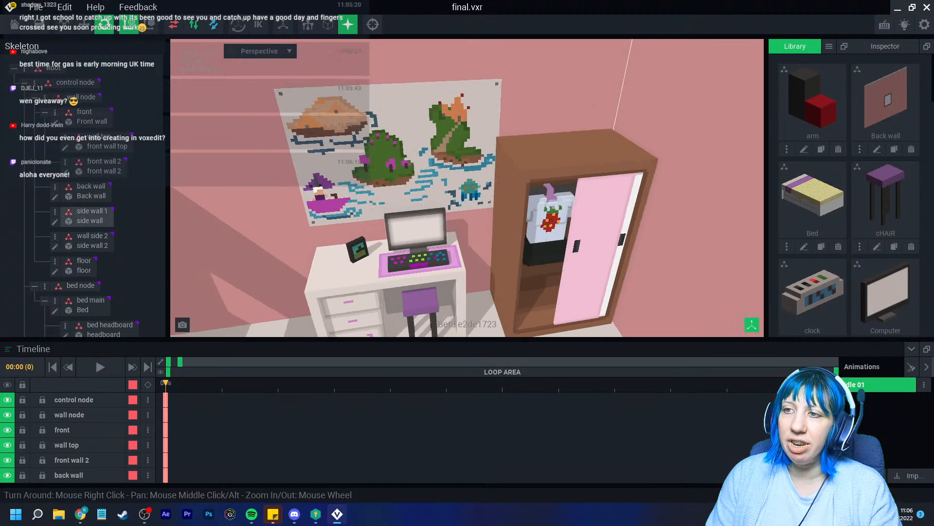
pyautogui.scroll(-5, 633, 195)
# Survey the room from above toward the shelf, bedside wall, bed and window, then close it
pyautogui.moveTo(633, 195); pyautogui.dragTo(511, 234, button='right')
pyautogui.scroll(3, 468, 205)
pyautogui.moveTo(467, 204); pyautogui.dragTo(506, 166, button='right')
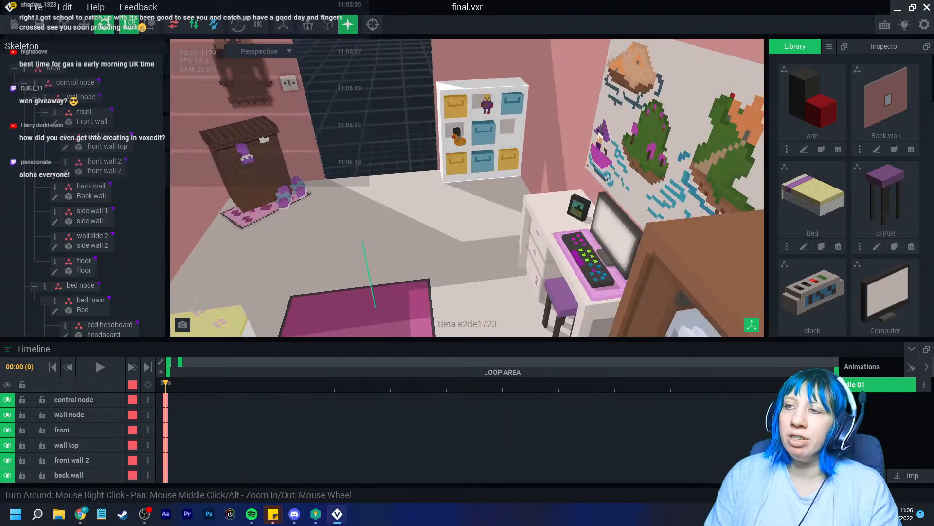
pyautogui.moveTo(492, 134); pyautogui.dragTo(706, 243, button='right')
pyautogui.moveTo(706, 244); pyautogui.dragTo(657, 170, button='middle')
pyautogui.scroll(4, 633, 194)
pyautogui.moveTo(633, 195); pyautogui.dragTo(681, 170, button='right')
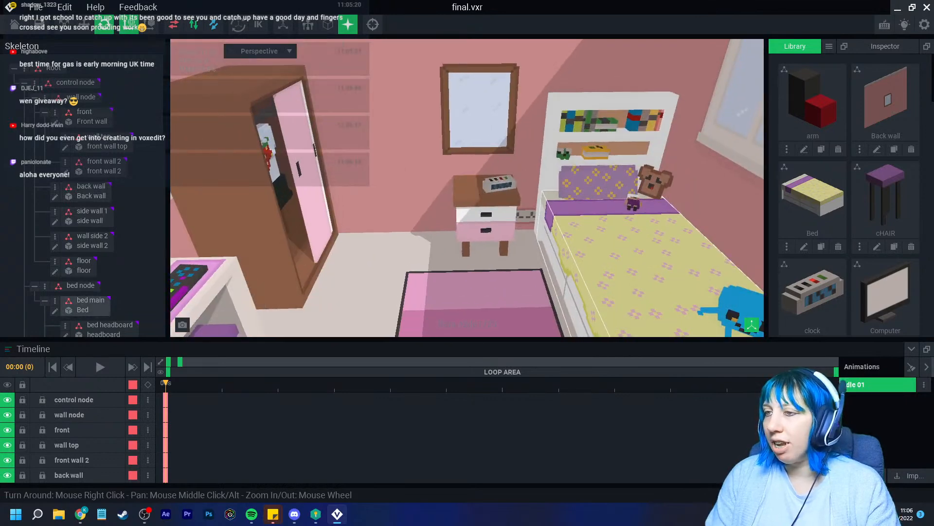
pyautogui.moveTo(487, 214); pyautogui.dragTo(564, 224, button='right')
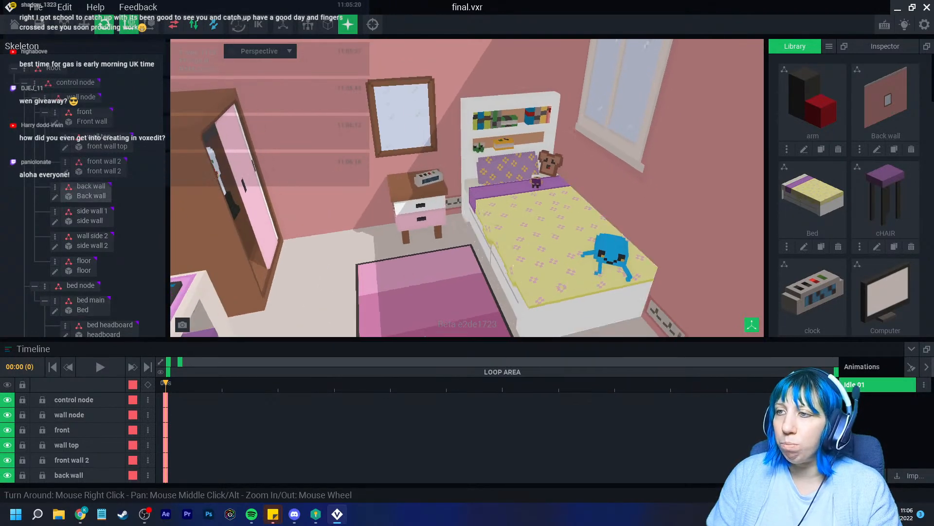
pyautogui.click(39, 25)
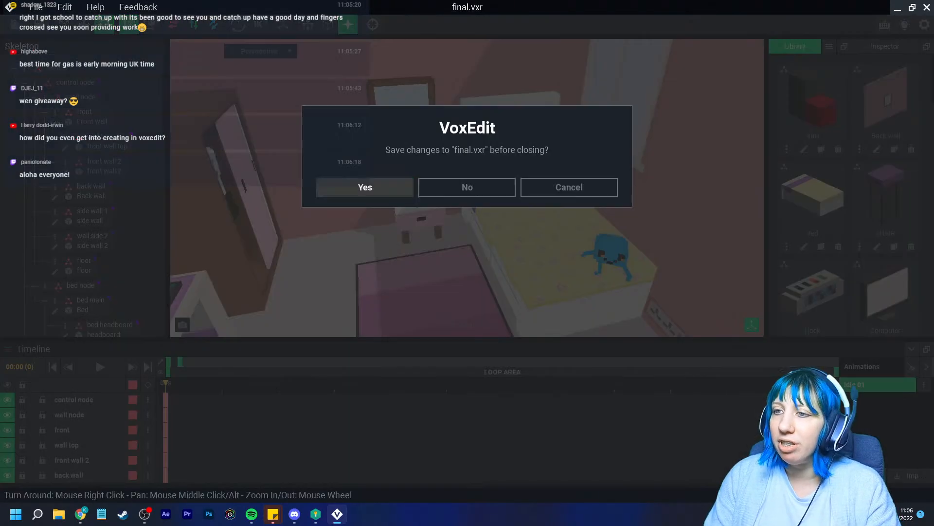
# Save final.vxr and open Bed.vxr from the February > Bed folder
pyautogui.click(365, 187)
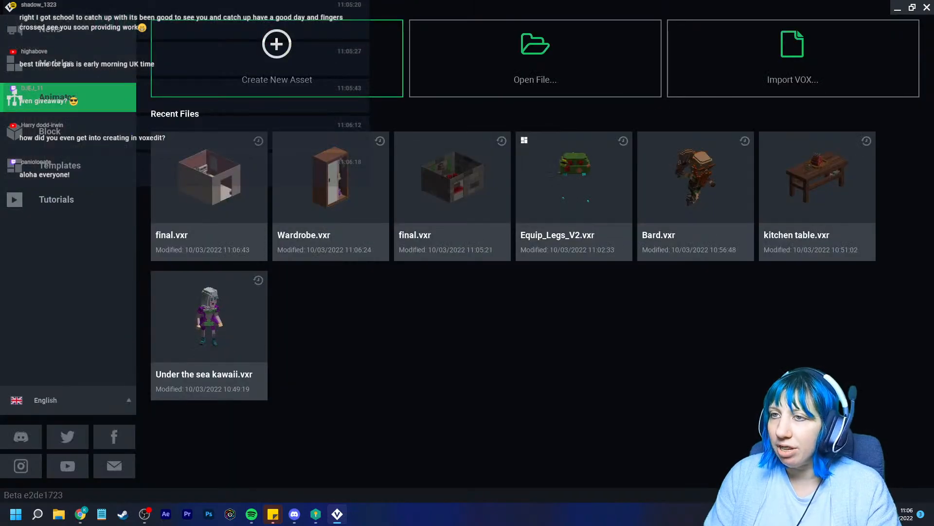
pyautogui.click(533, 73)
pyautogui.click(562, 113)
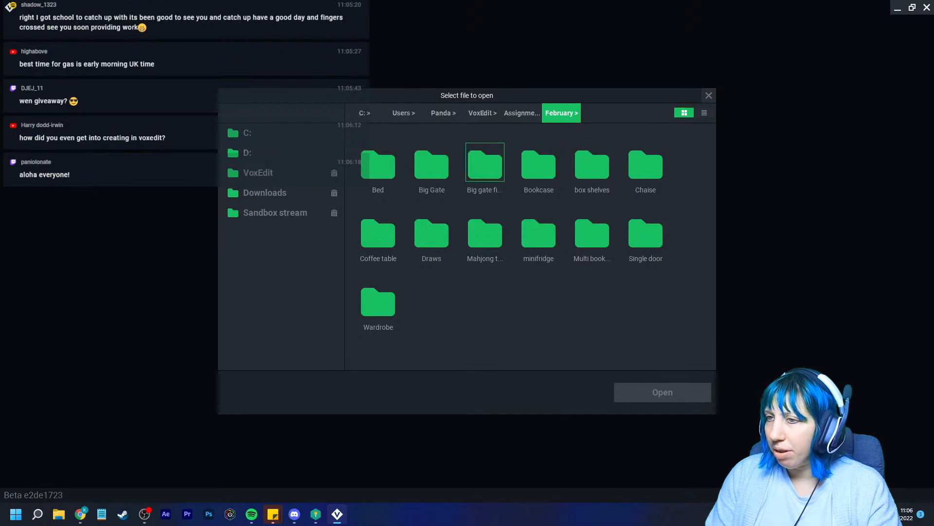
pyautogui.doubleClick(378, 165)
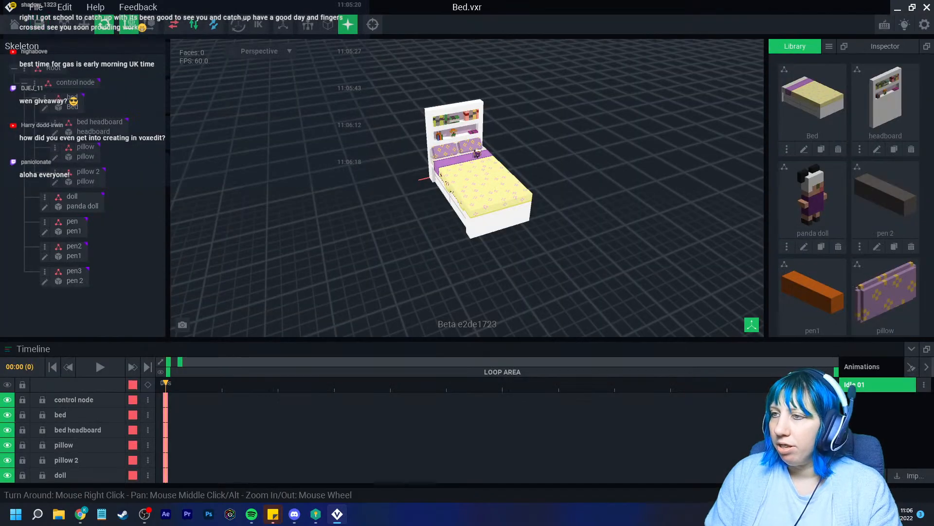
# Inspect the bed's headboard shelves and pillows from a low front angle
pyautogui.scroll(5, 613, 175)
pyautogui.moveTo(613, 175); pyautogui.dragTo(578, 171, button='right')
pyautogui.moveTo(578, 171); pyautogui.dragTo(548, 210, button='middle')
pyautogui.moveTo(549, 210); pyautogui.dragTo(556, 194, button='right')
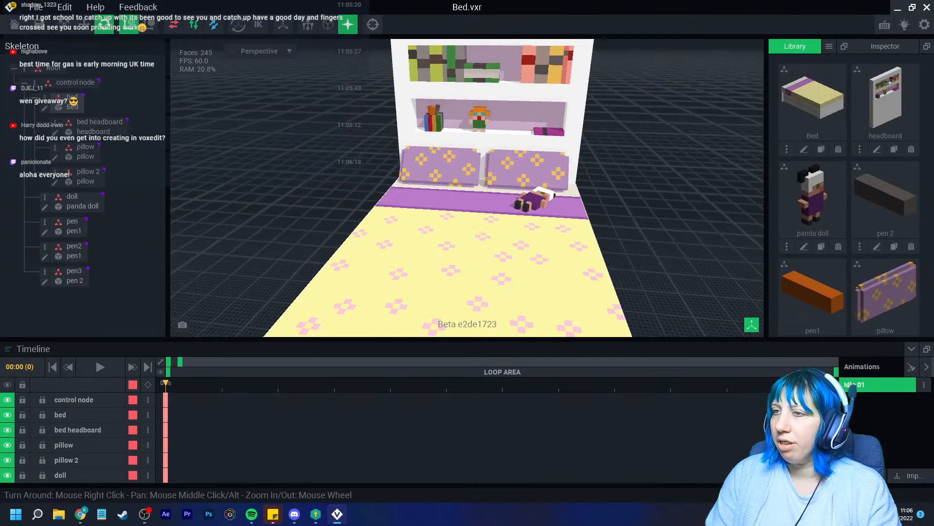
pyautogui.scroll(3, 556, 195)
pyautogui.moveTo(557, 194); pyautogui.dragTo(545, 254, button='middle')
# View the bed from its left side, frame it whole, then close and save Bed.vxr
pyautogui.moveTo(497, 189); pyautogui.dragTo(525, 214, button='right')
pyautogui.moveTo(395, 137); pyautogui.dragTo(384, 163, button='right')
pyautogui.scroll(-3, 501, 187)
pyautogui.moveTo(502, 187); pyautogui.dragTo(515, 205, button='right')
pyautogui.moveTo(515, 205); pyautogui.dragTo(496, 98, button='middle')
pyautogui.scroll(-3, 496, 107)
pyautogui.moveTo(496, 107); pyautogui.dragTo(508, 117, button='right')
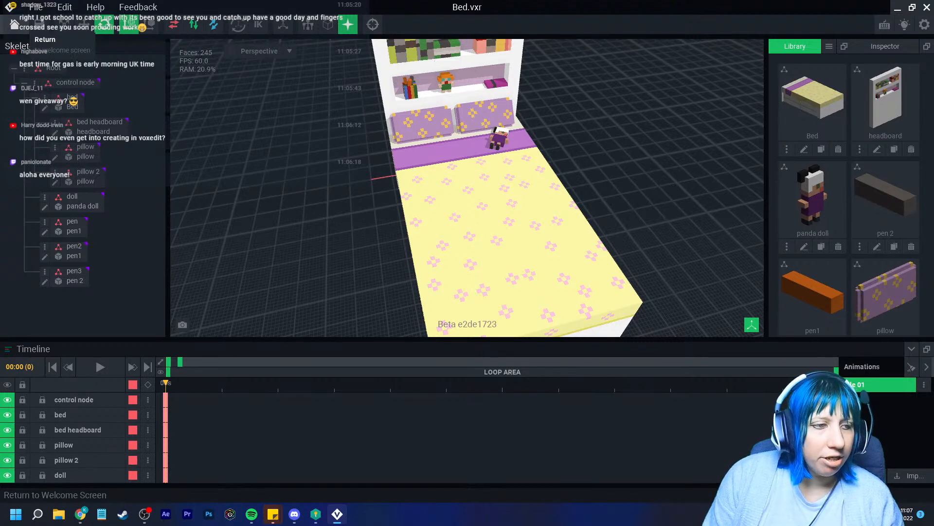
pyautogui.click(15, 24)
pyautogui.click(365, 187)
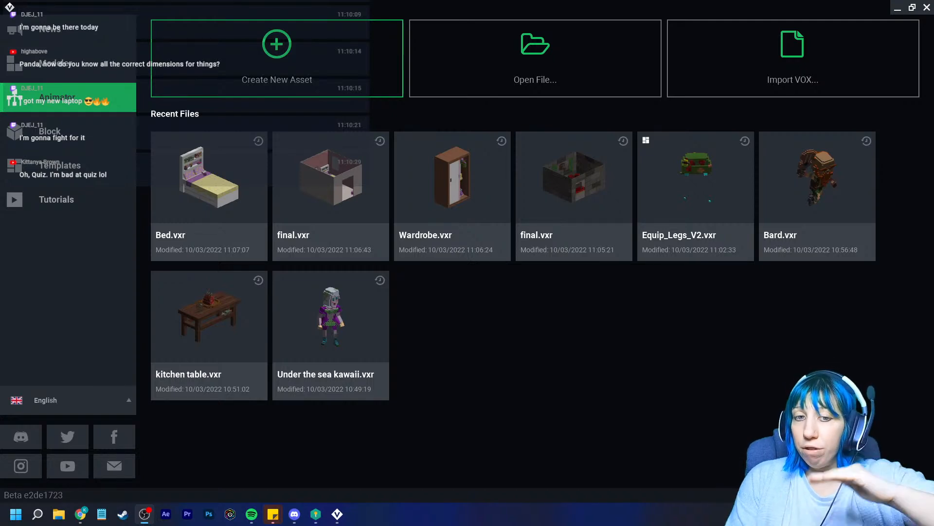
# Switch to the recent Block files and back to Animator files, with Bed.vxr listed first
pyautogui.click(68, 132)
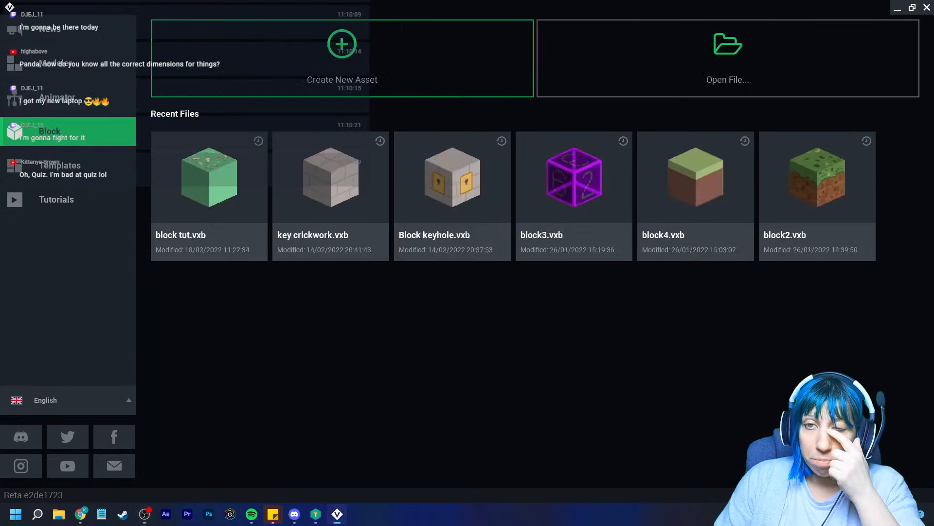
pyautogui.click(68, 98)
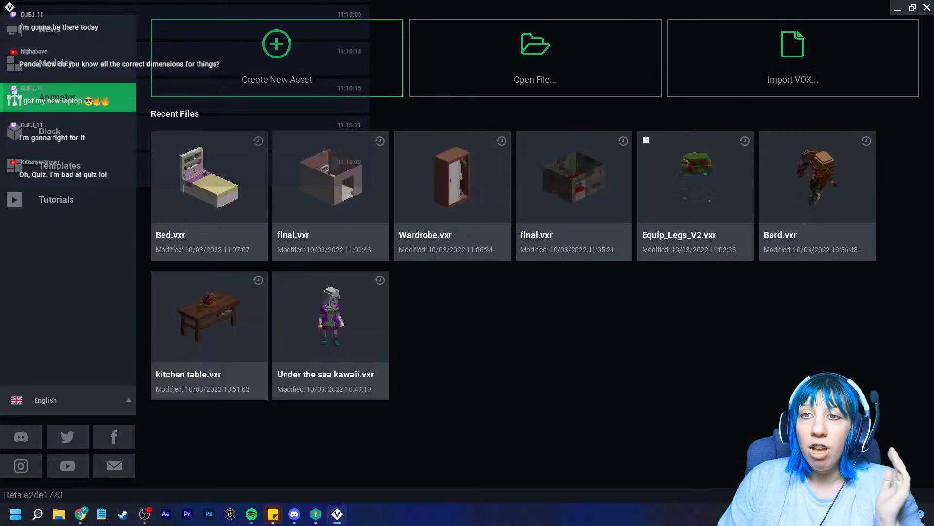